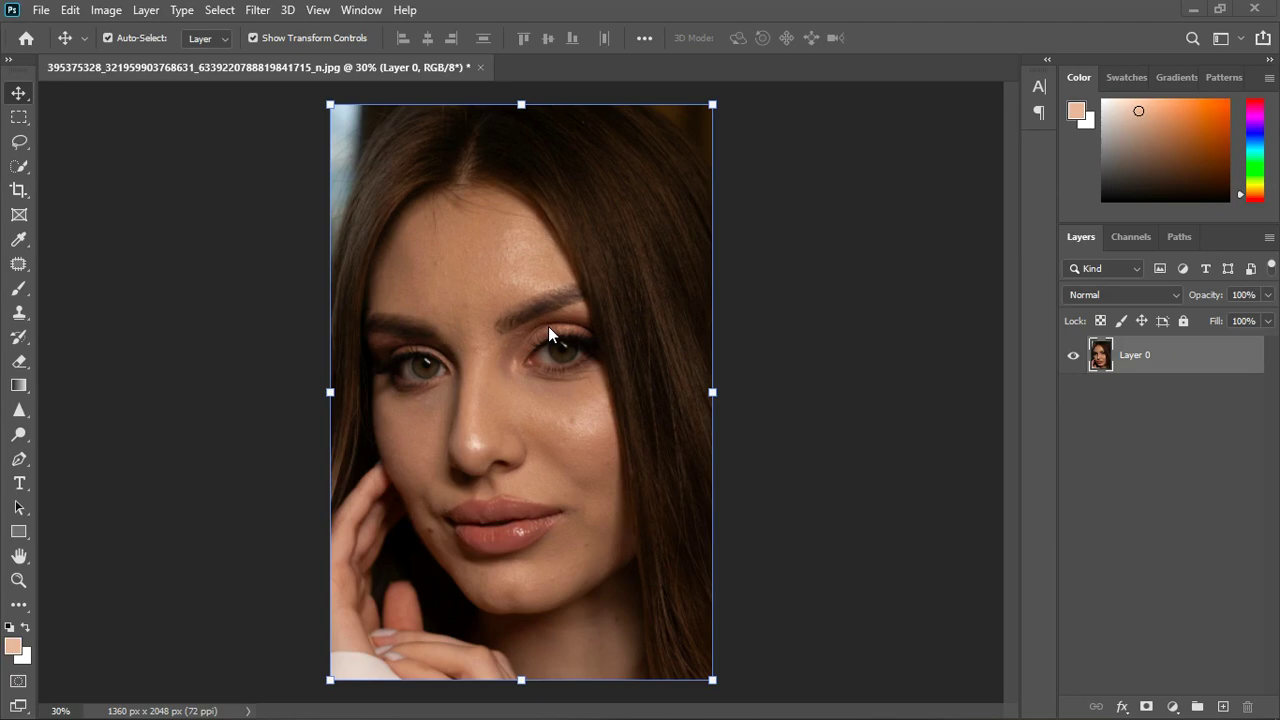
Step: Add a Solid Color fill layer, Color Fill 1, above Layer 0
scroll(502, 353, up, 1)
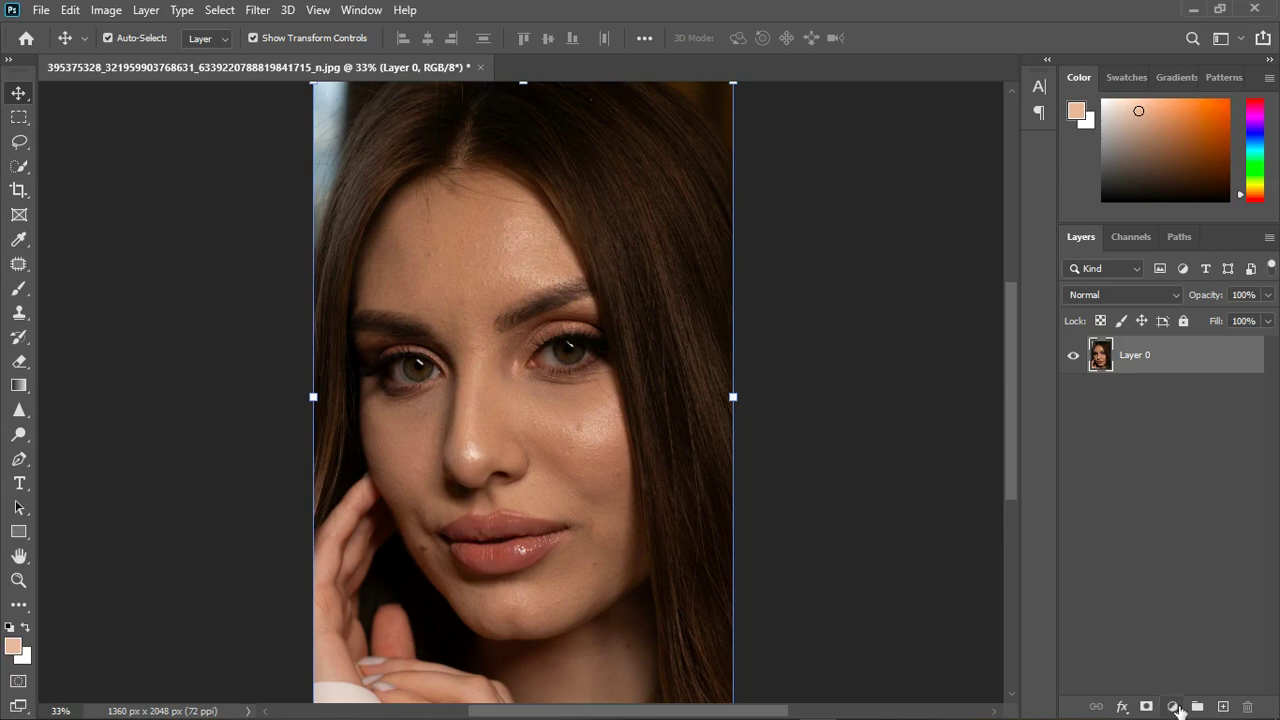
click(1174, 707)
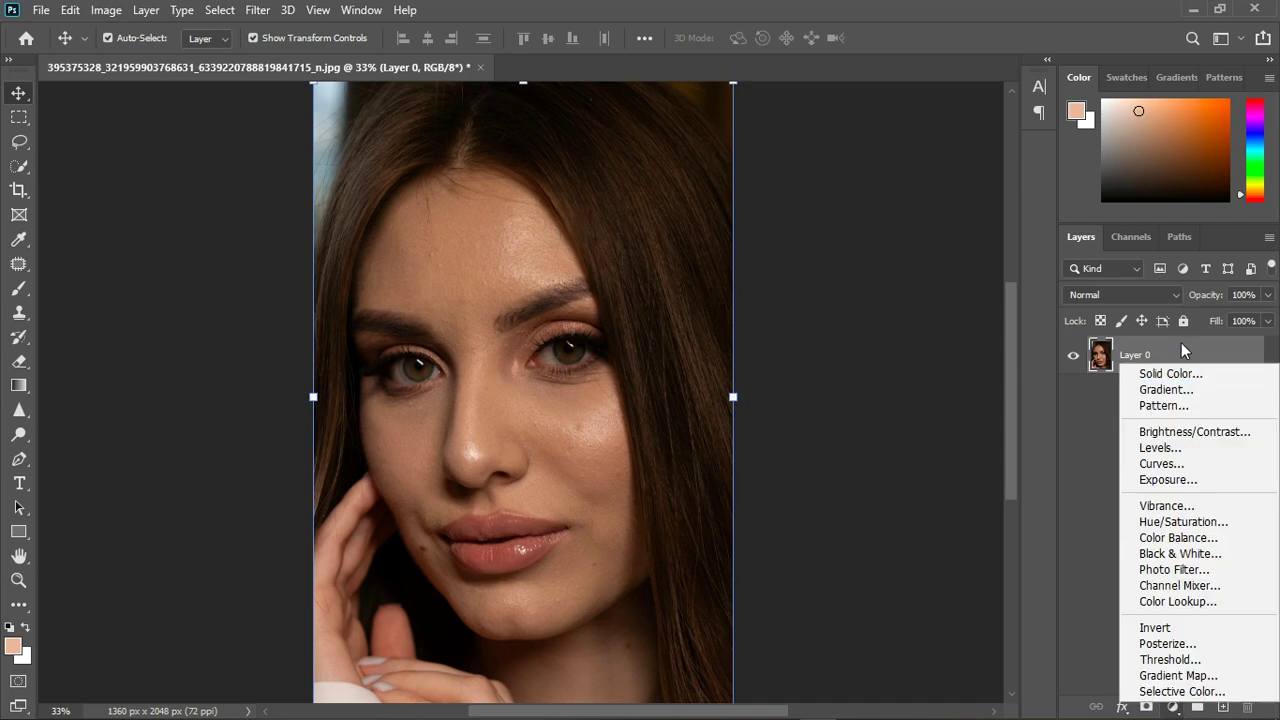
click(1185, 374)
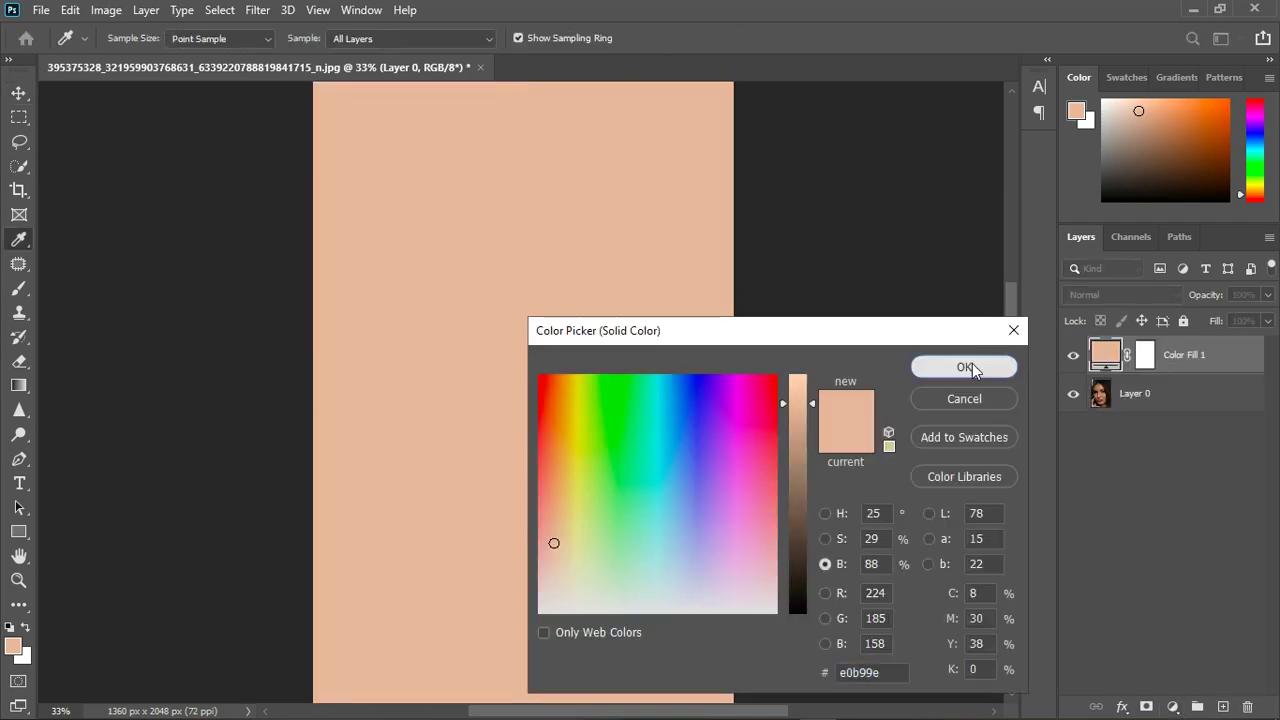
click(972, 363)
Step: Recolour Color Fill 1 to light blue #c7d7e4 sampled from the photo's background, slightly brightened
double_click(1105, 355)
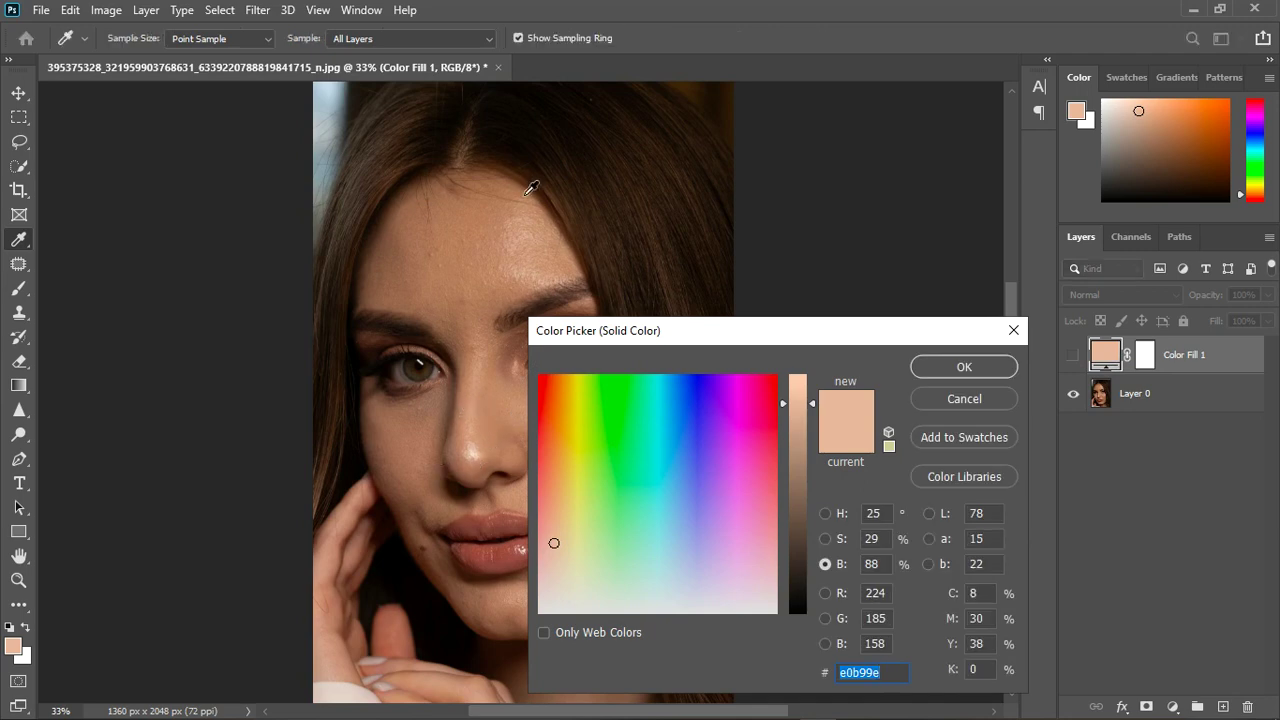
click(336, 97)
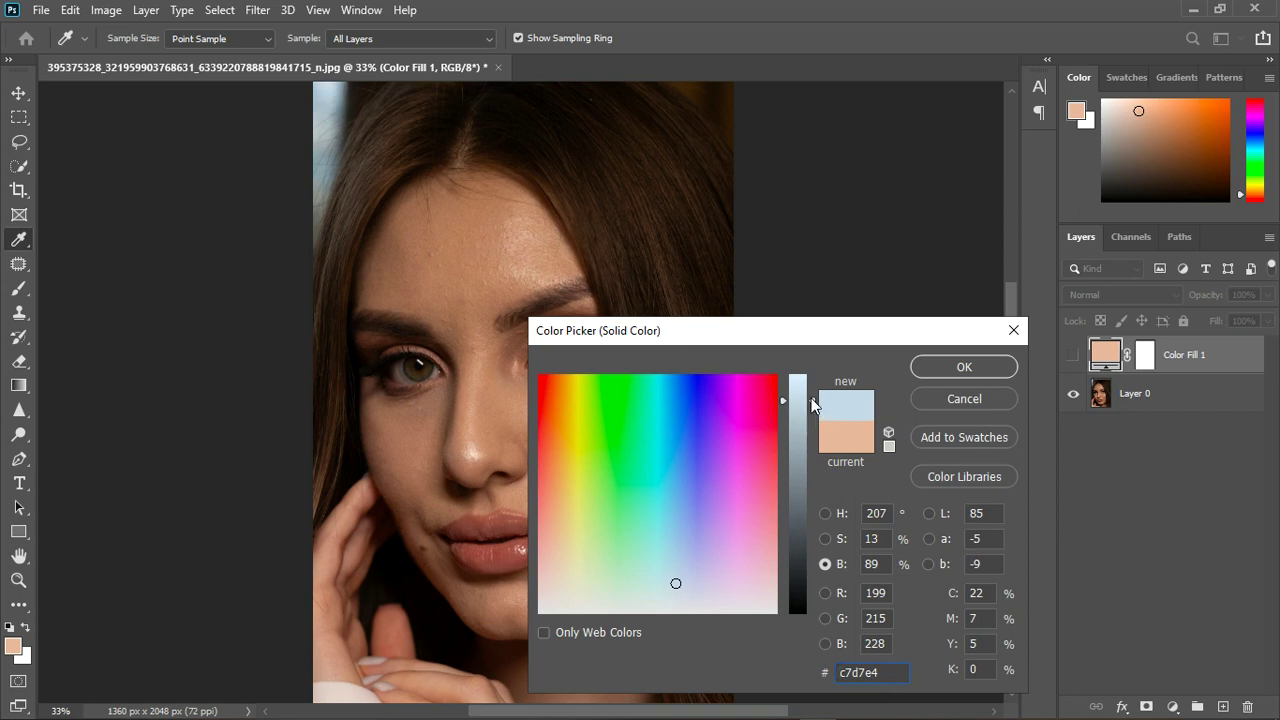
drag(811, 397, 811, 395)
click(955, 367)
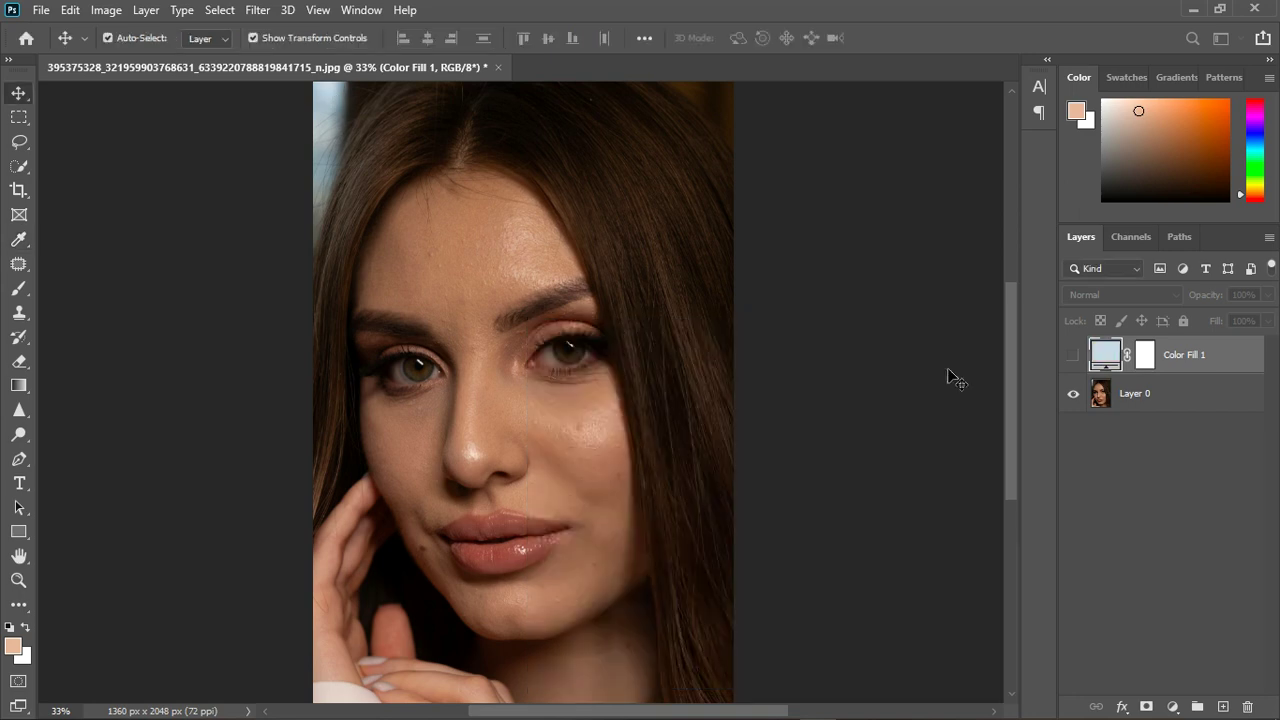
scroll(596, 319, down, 2)
scroll(562, 413, up, 1)
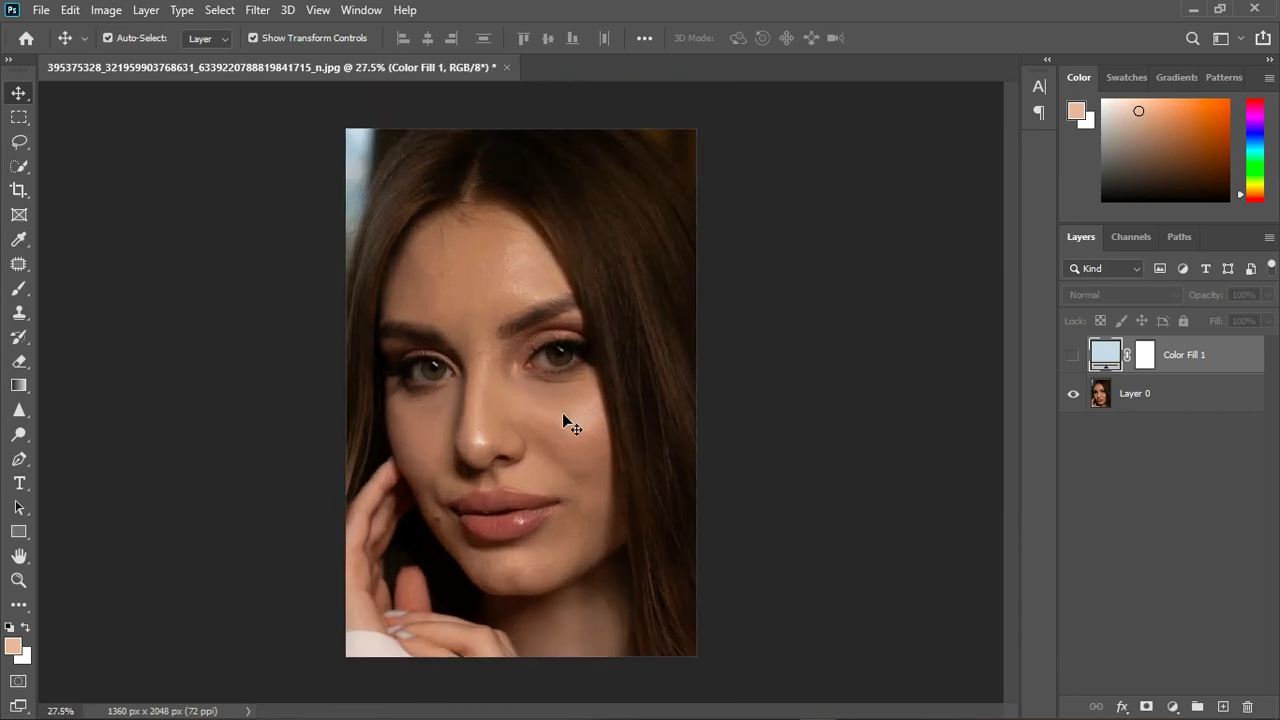
Step: Show Color Fill 1 and set its blend mode to Divide
click(1074, 356)
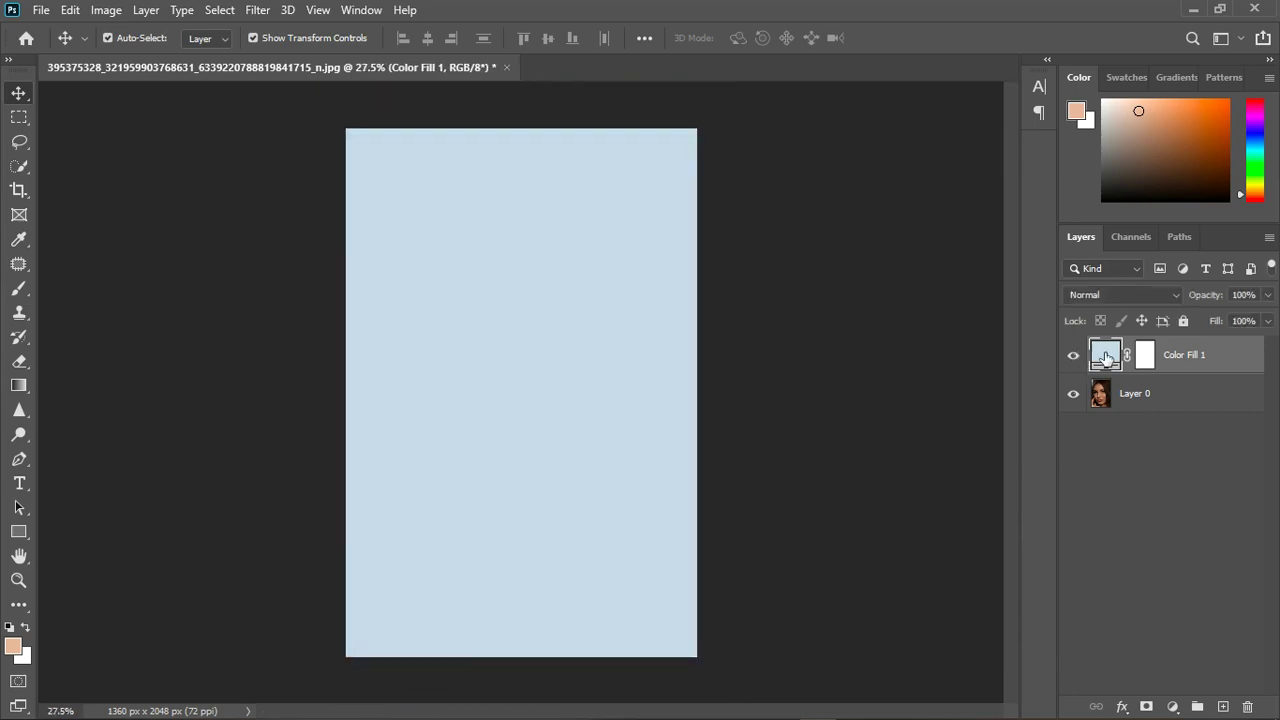
click(1113, 294)
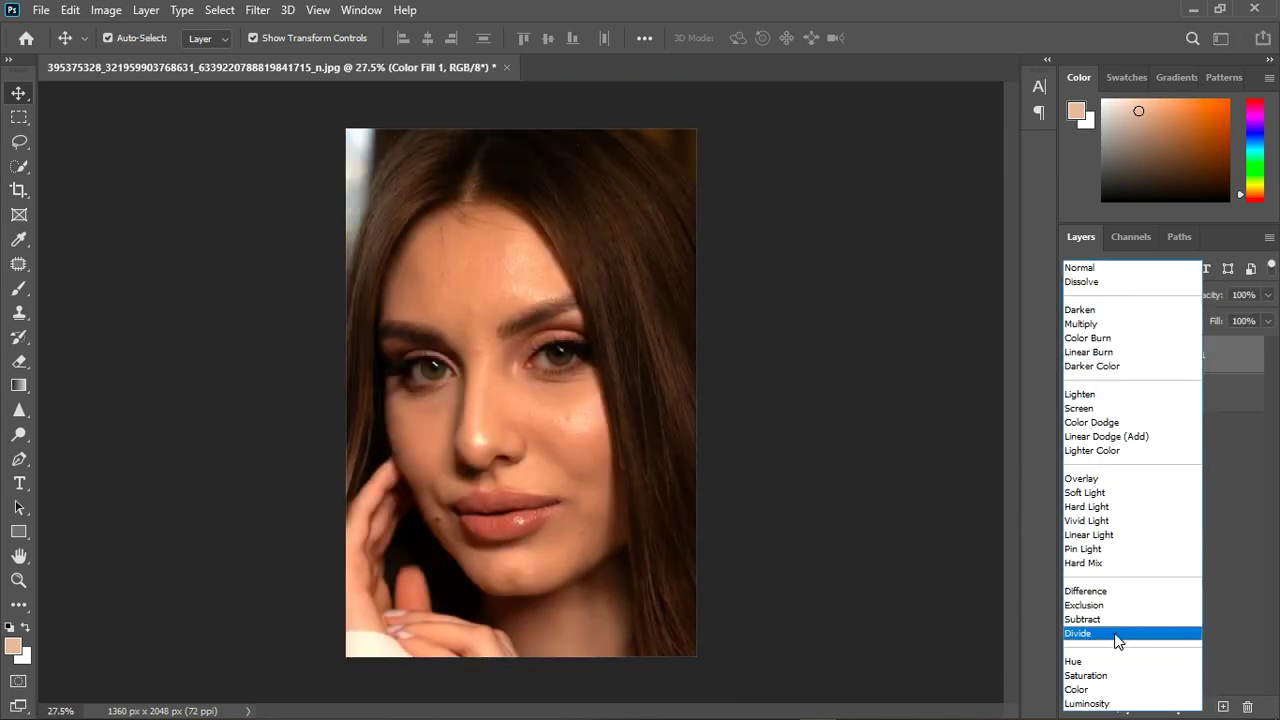
click(1117, 635)
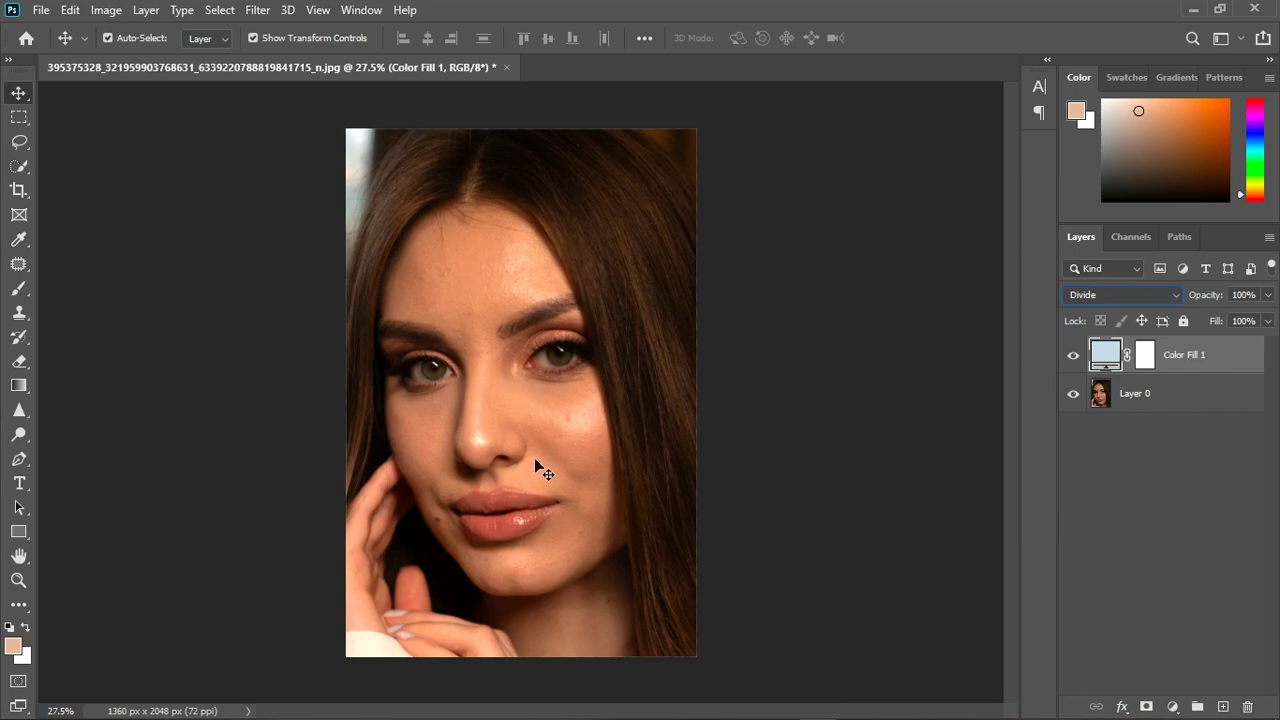
scroll(550, 450, up, 3)
scroll(552, 449, down, 3)
Step: Change Color Fill 1's colour to the pale tone e5d7ce sampled from the photo
double_click(1112, 357)
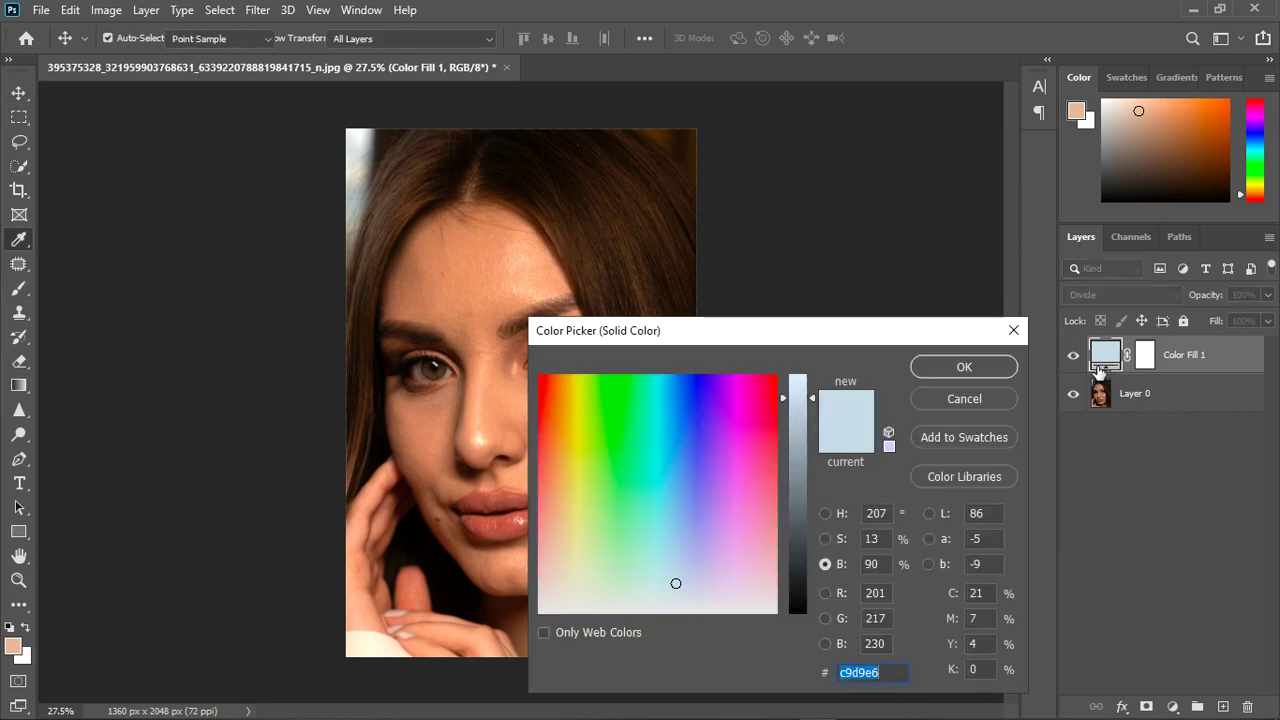
click(1011, 331)
click(1075, 358)
double_click(1106, 356)
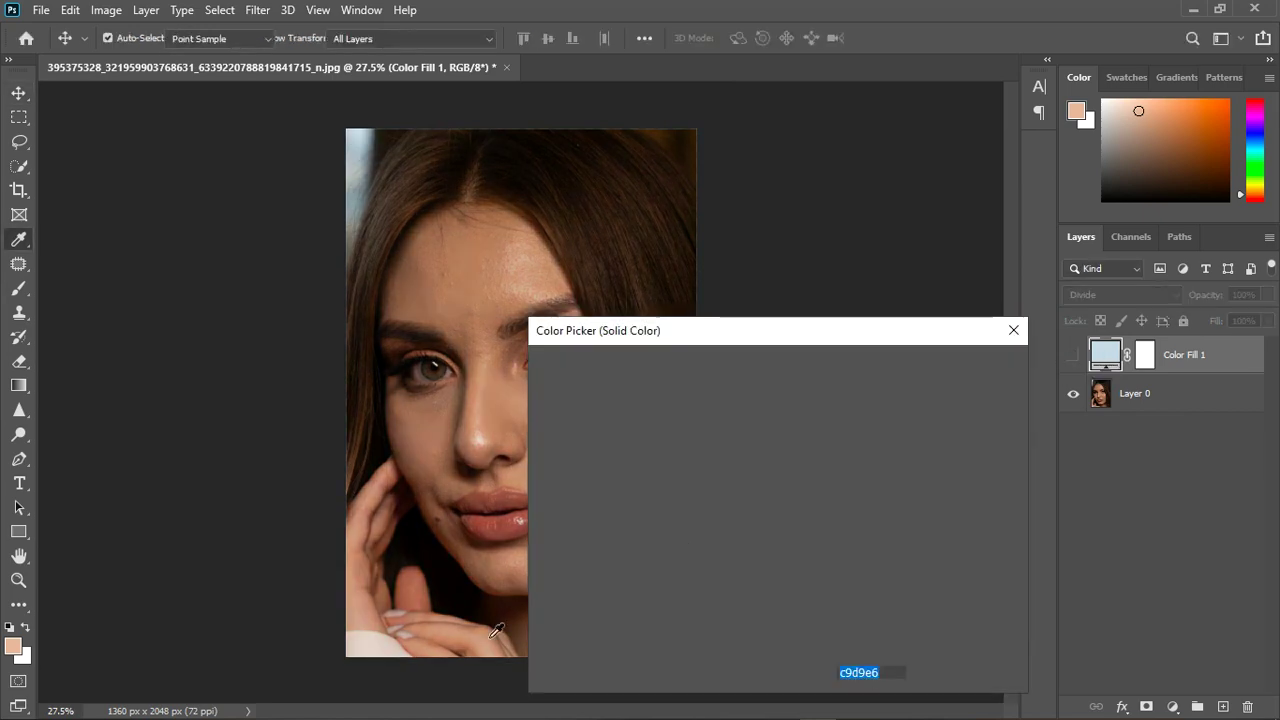
click(382, 657)
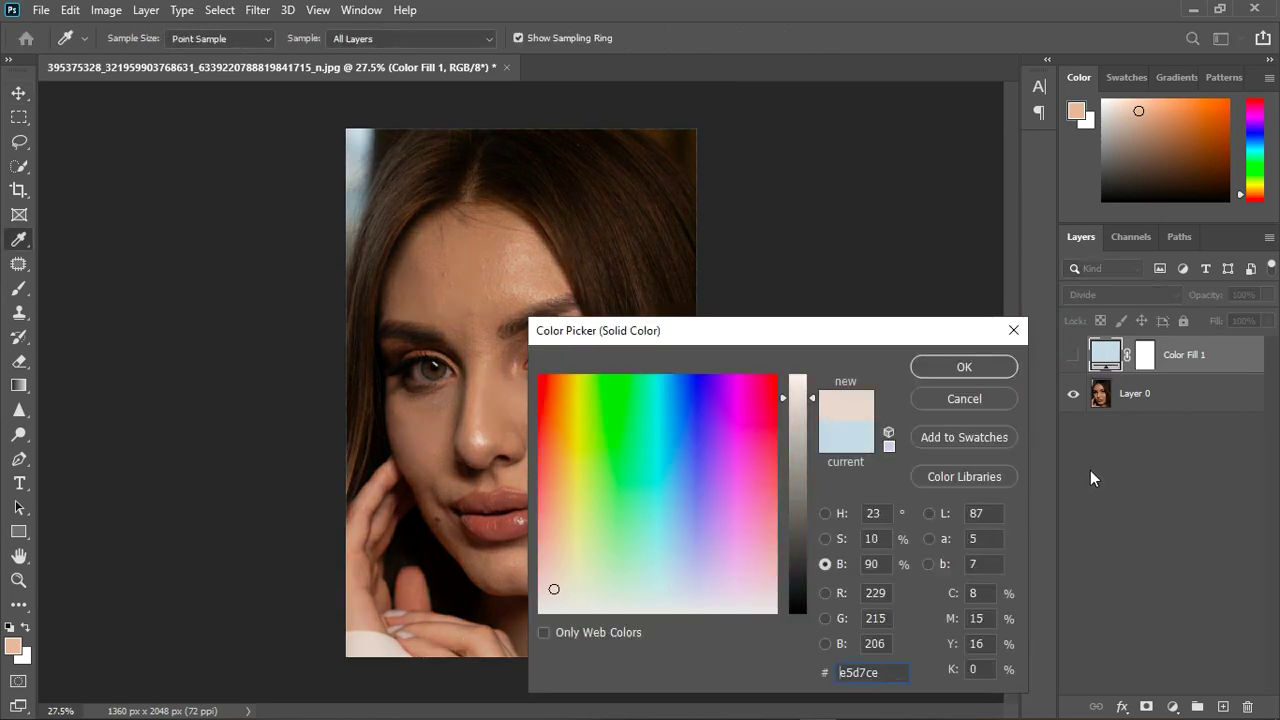
click(962, 367)
click(1074, 357)
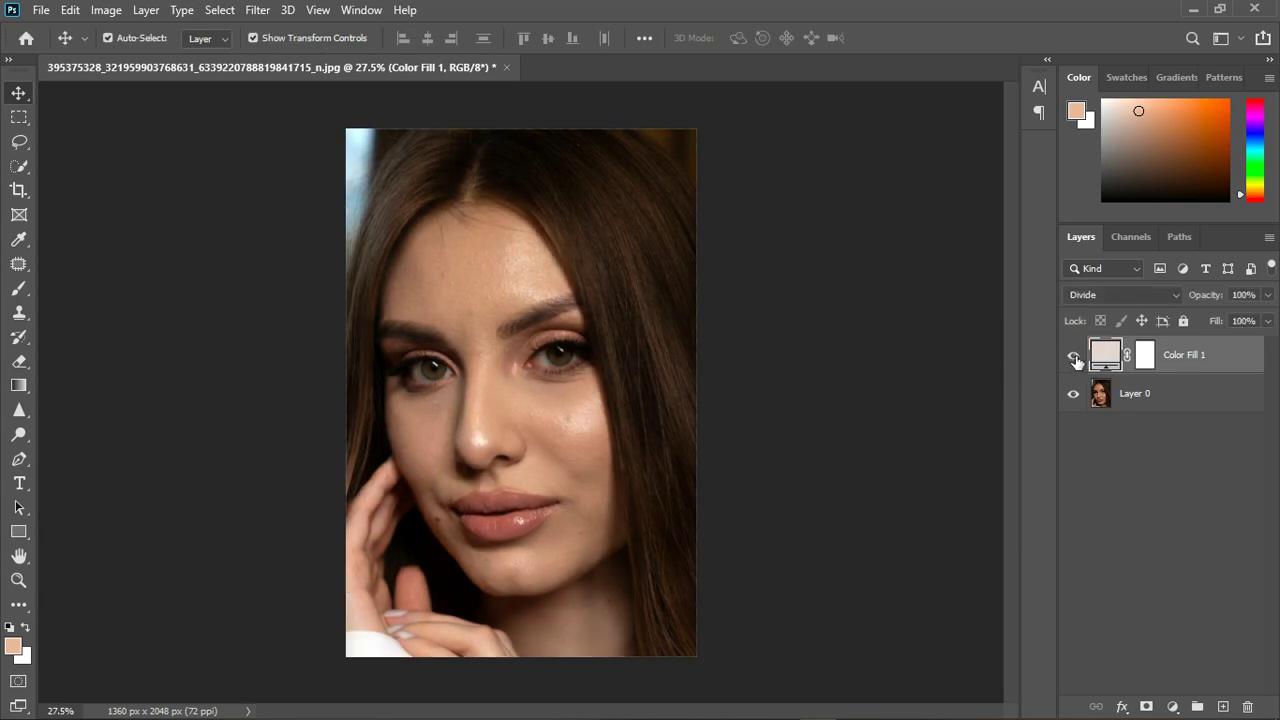
Step: Compare the portrait with Color Fill 1 on and off, leaving it visible
scroll(404, 503, up, 3)
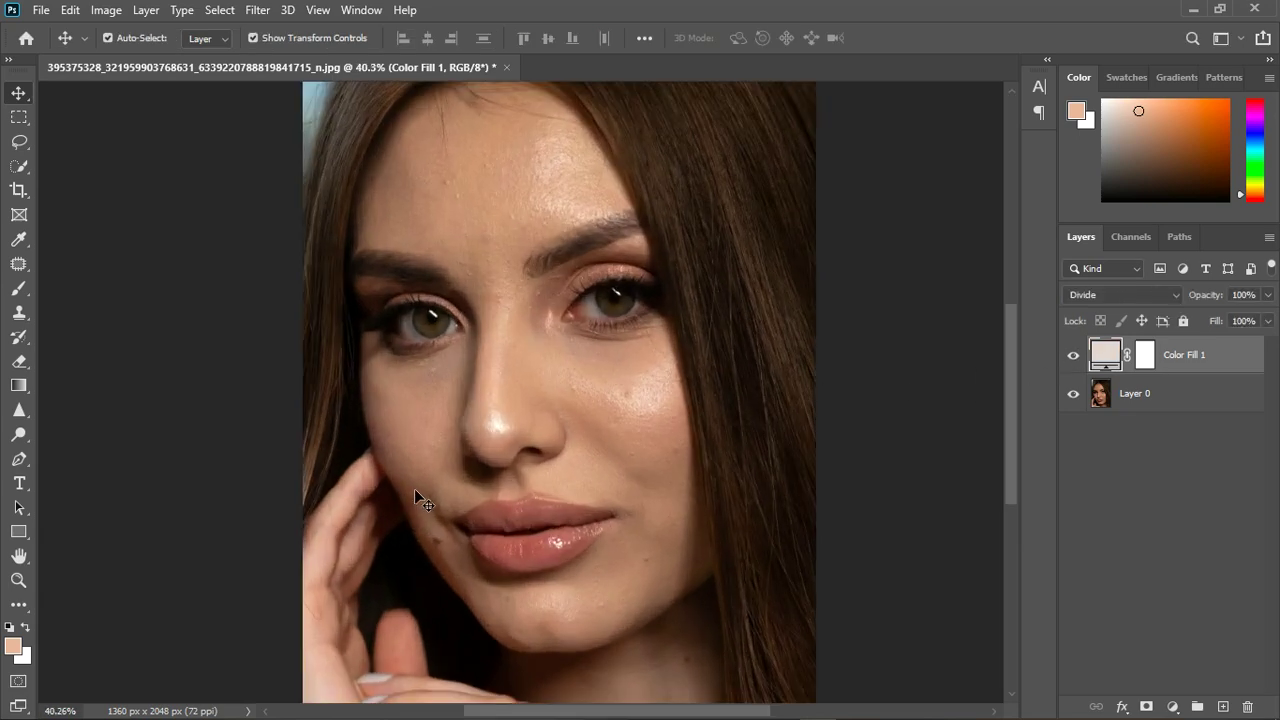
scroll(414, 488, down, 3)
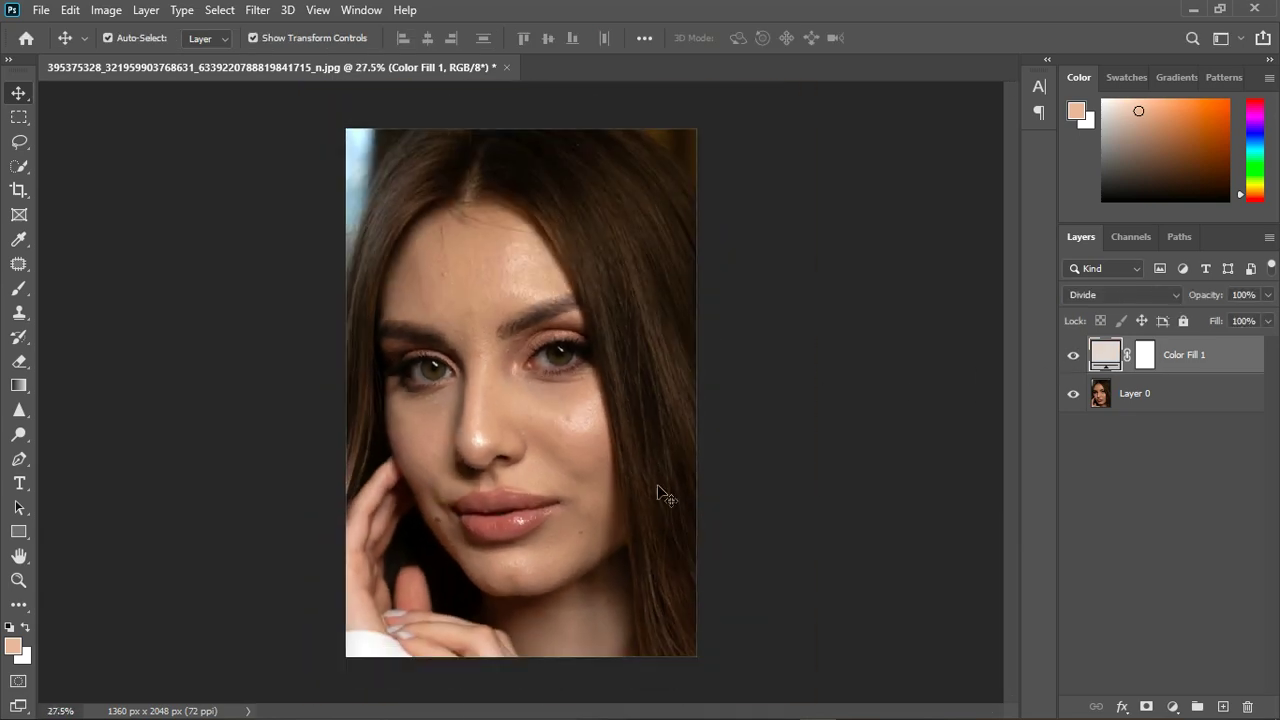
click(1076, 358)
click(1075, 357)
scroll(502, 412, up, 3)
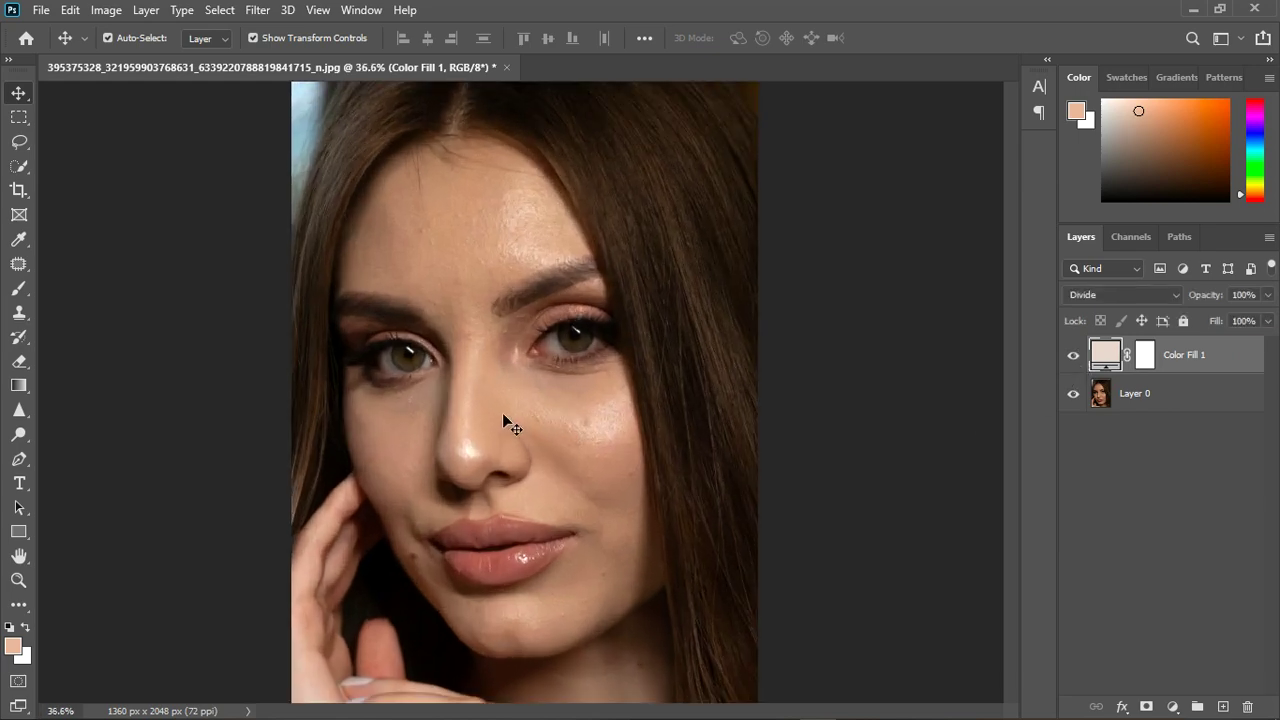
click(1076, 357)
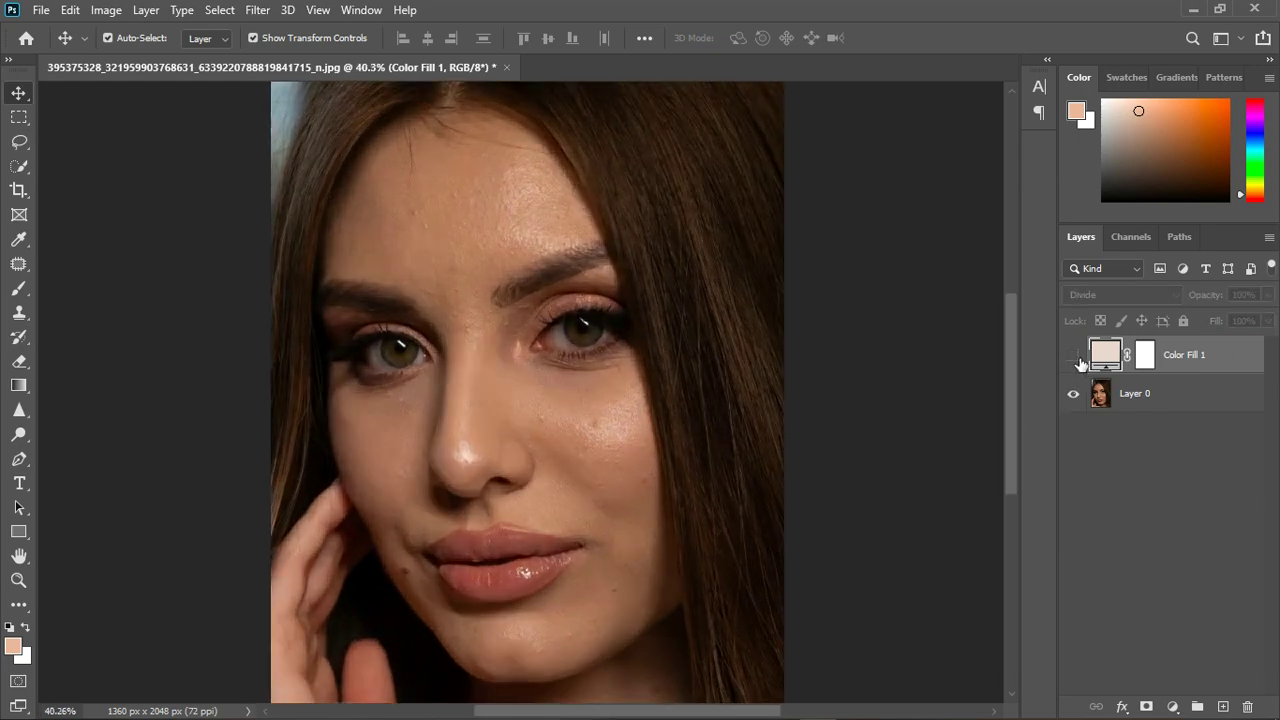
click(1077, 358)
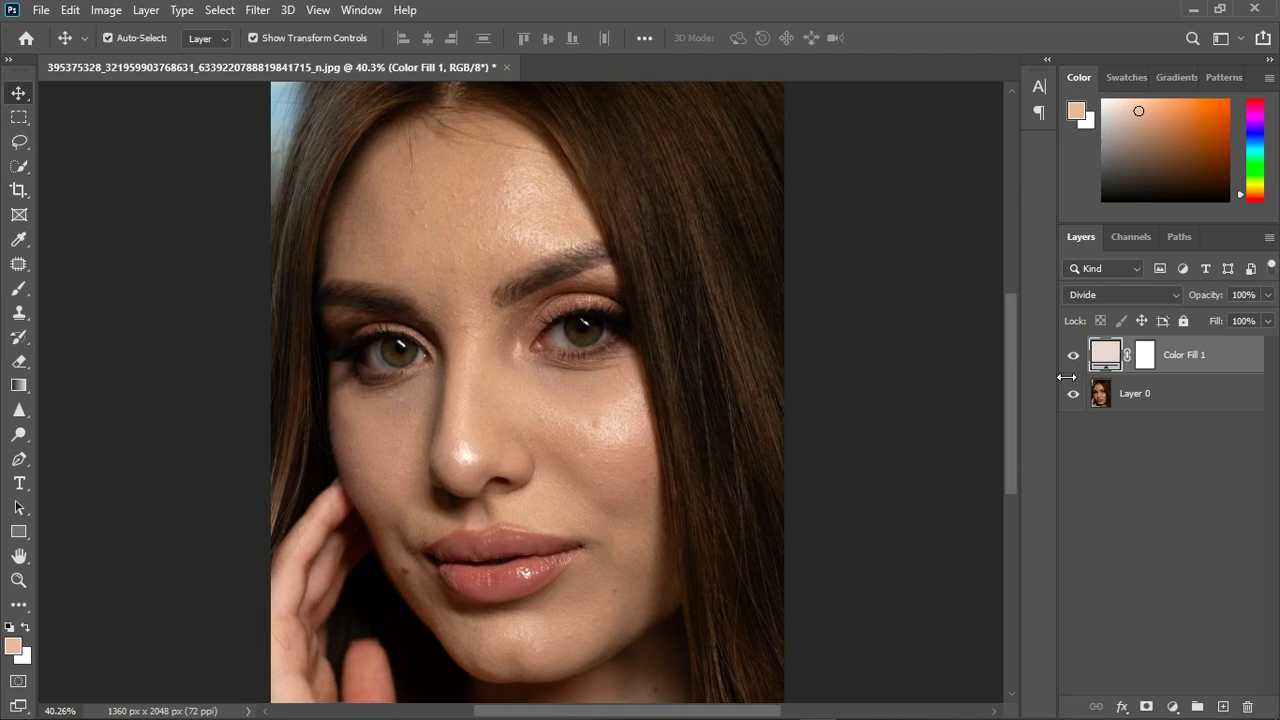
scroll(585, 437, down, 1)
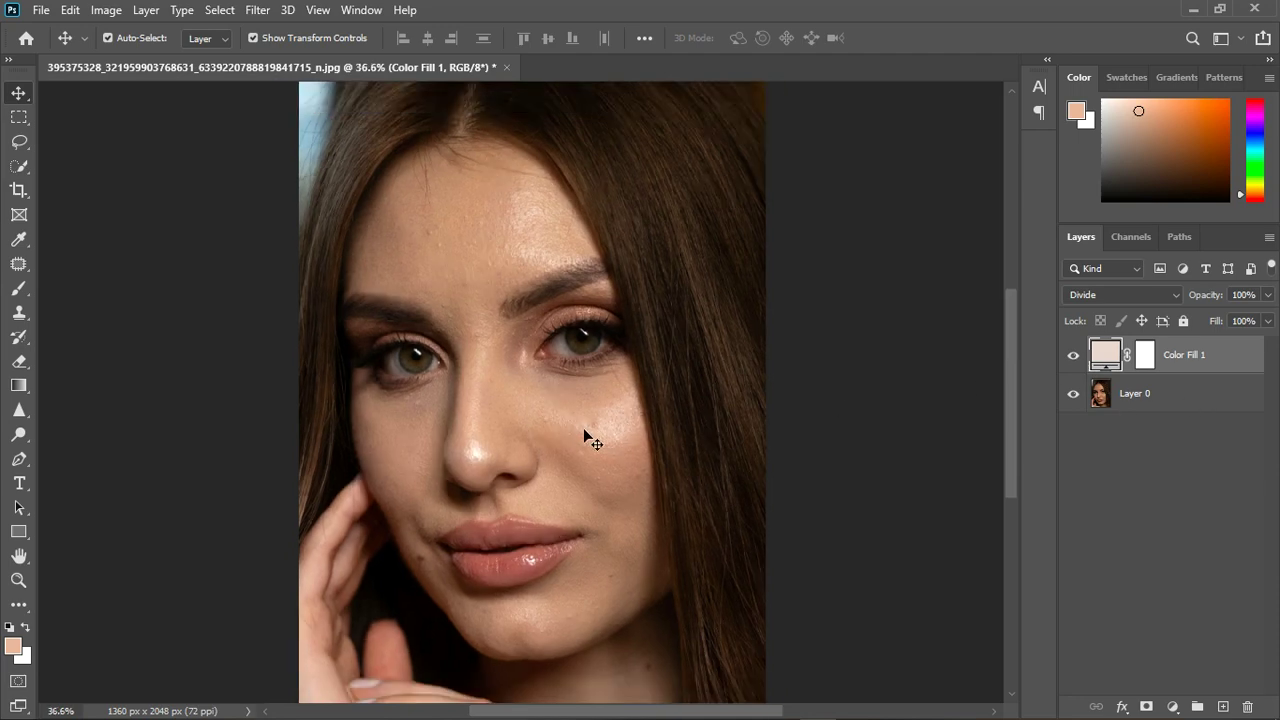
click(1075, 356)
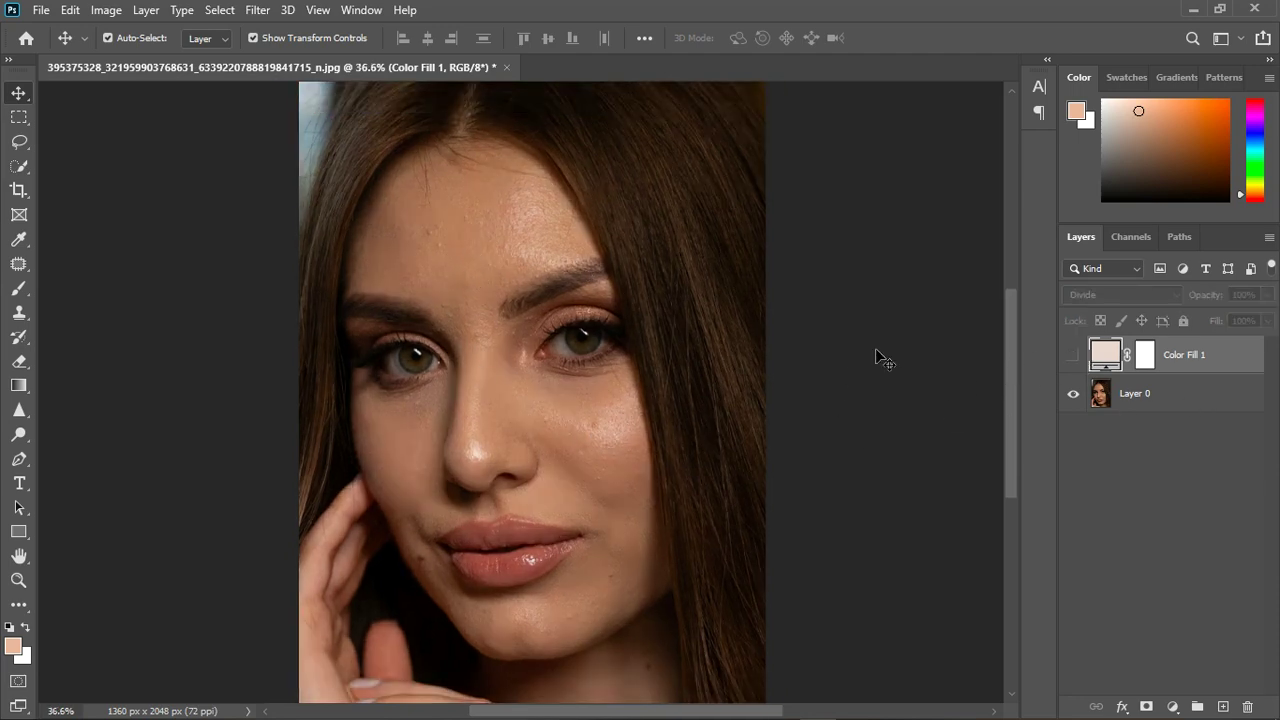
click(1074, 356)
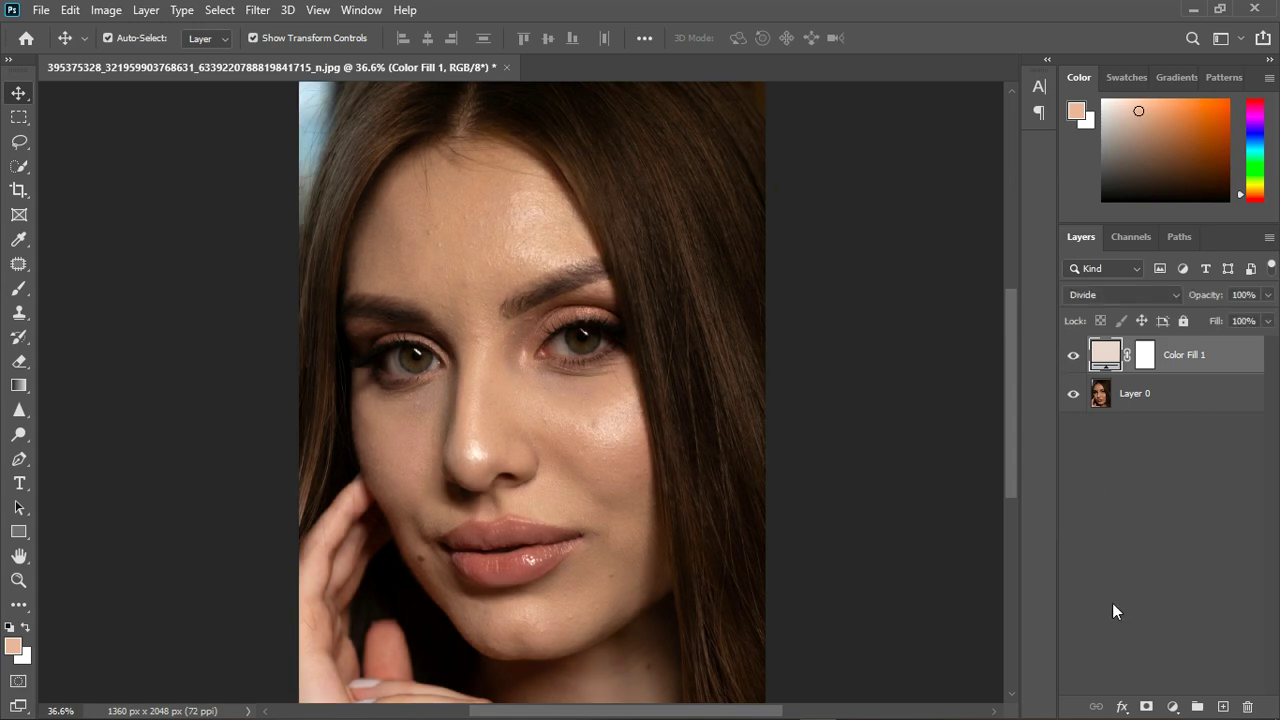
Step: Add a Hue/Saturation layer clipped to Color Fill 1 with saturation at -32
click(1174, 707)
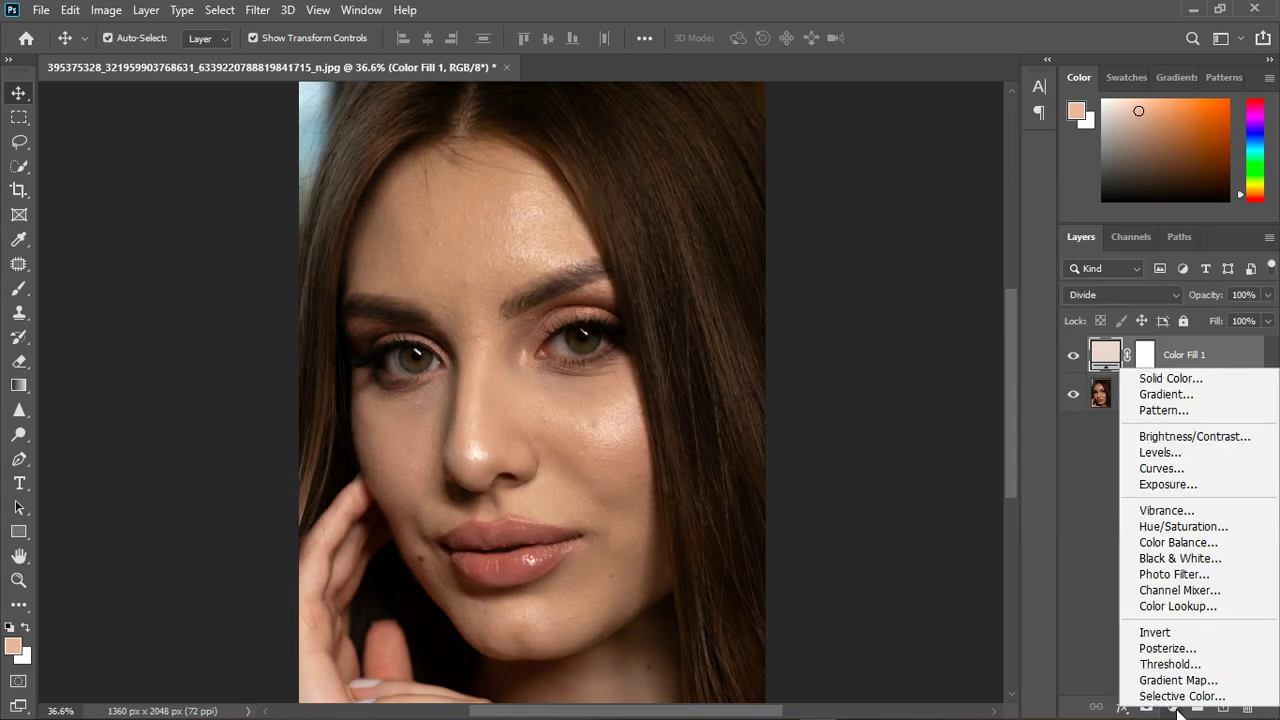
click(1170, 527)
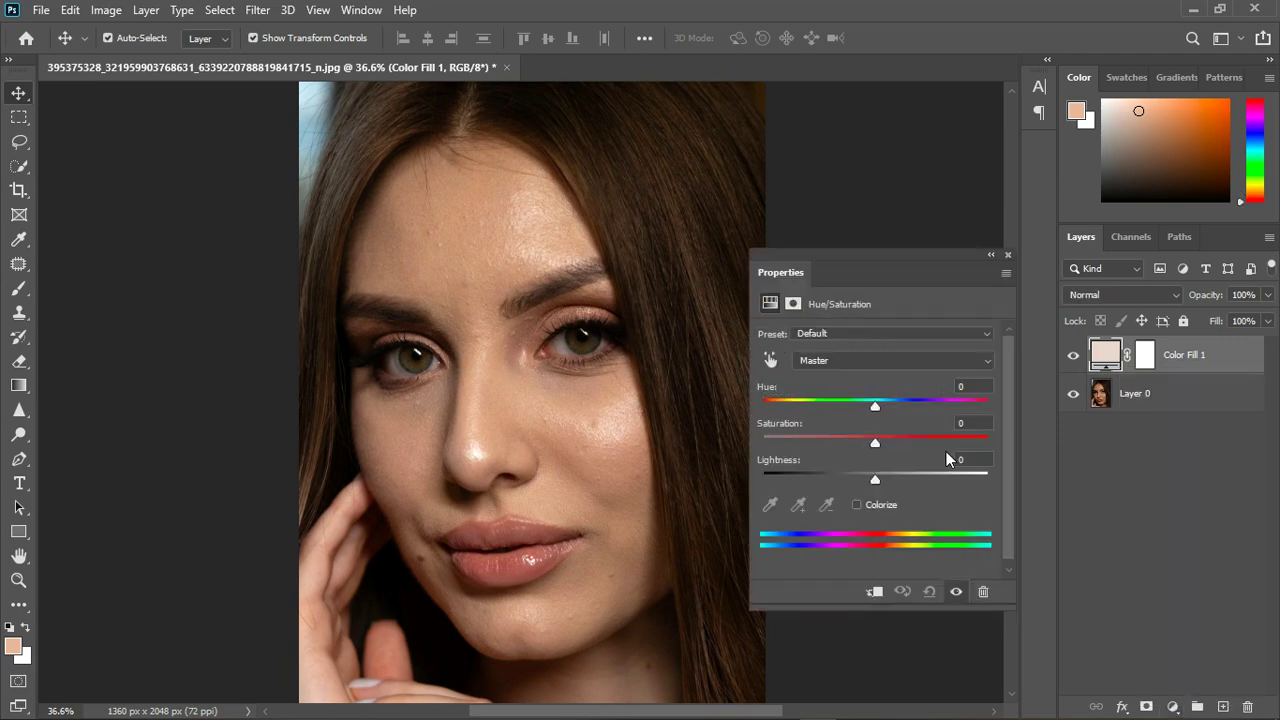
click(875, 592)
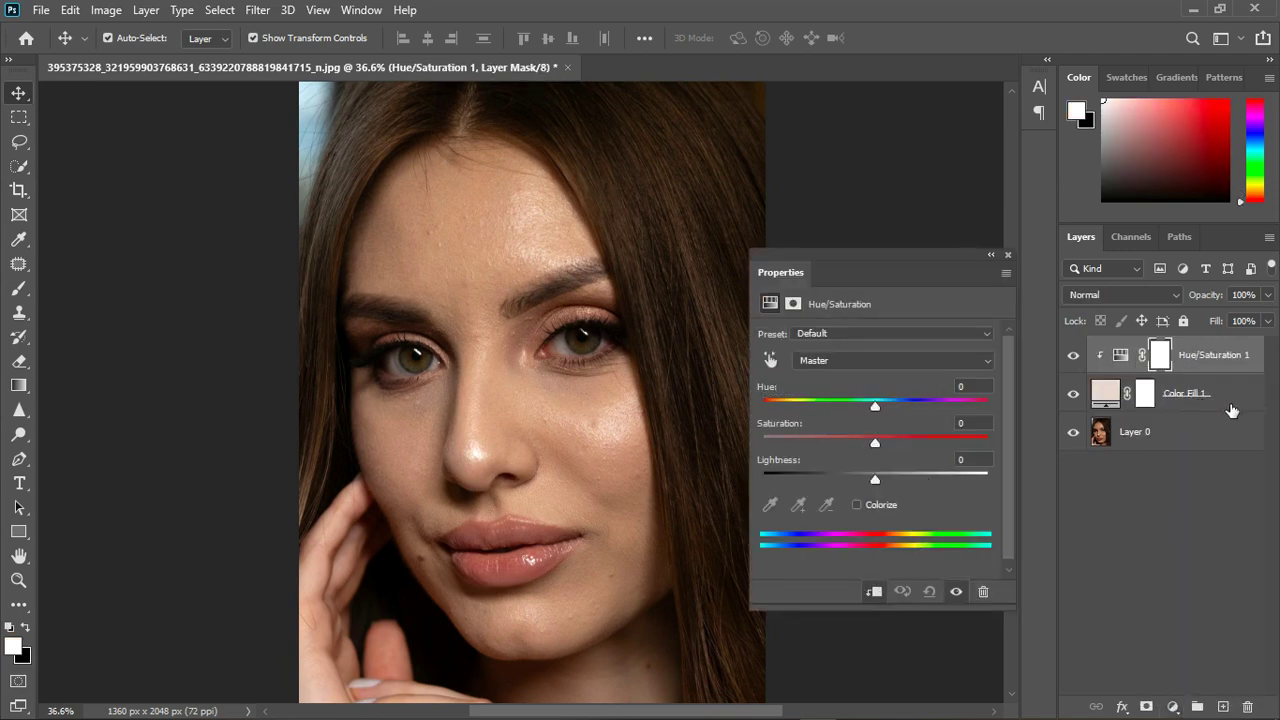
drag(872, 253, 919, 180)
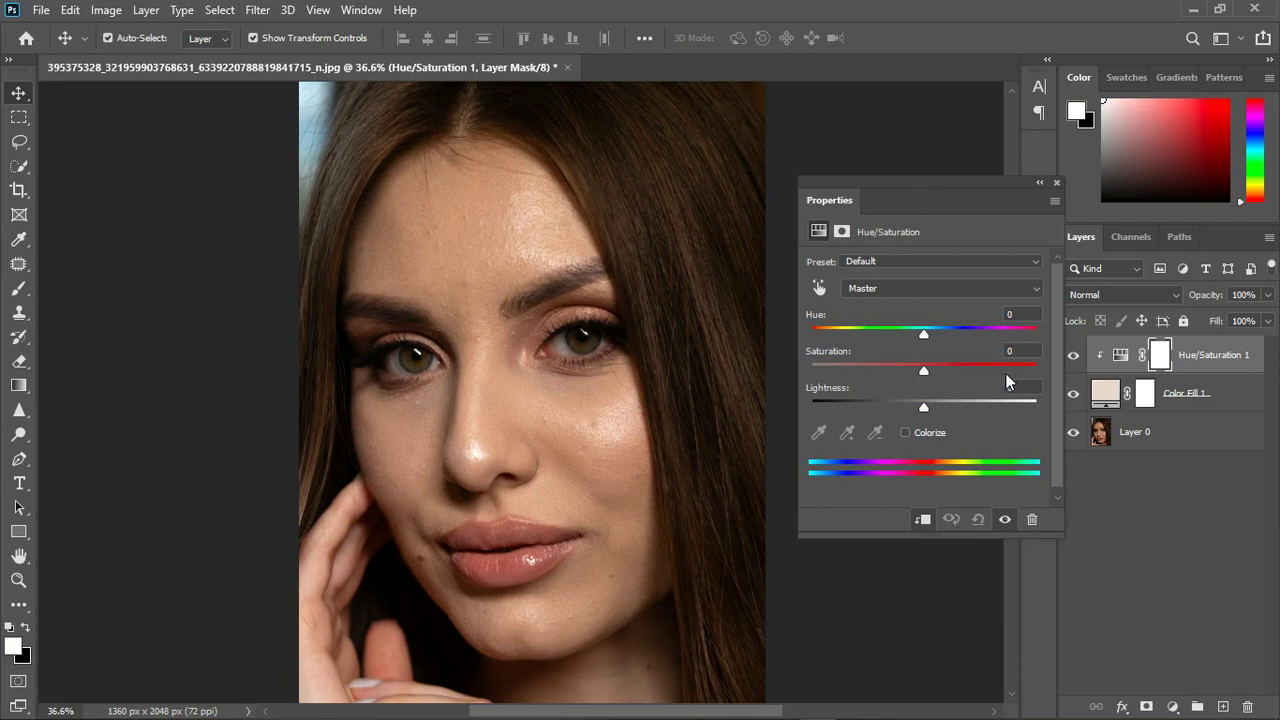
drag(925, 370, 1064, 375)
drag(1064, 368, 888, 388)
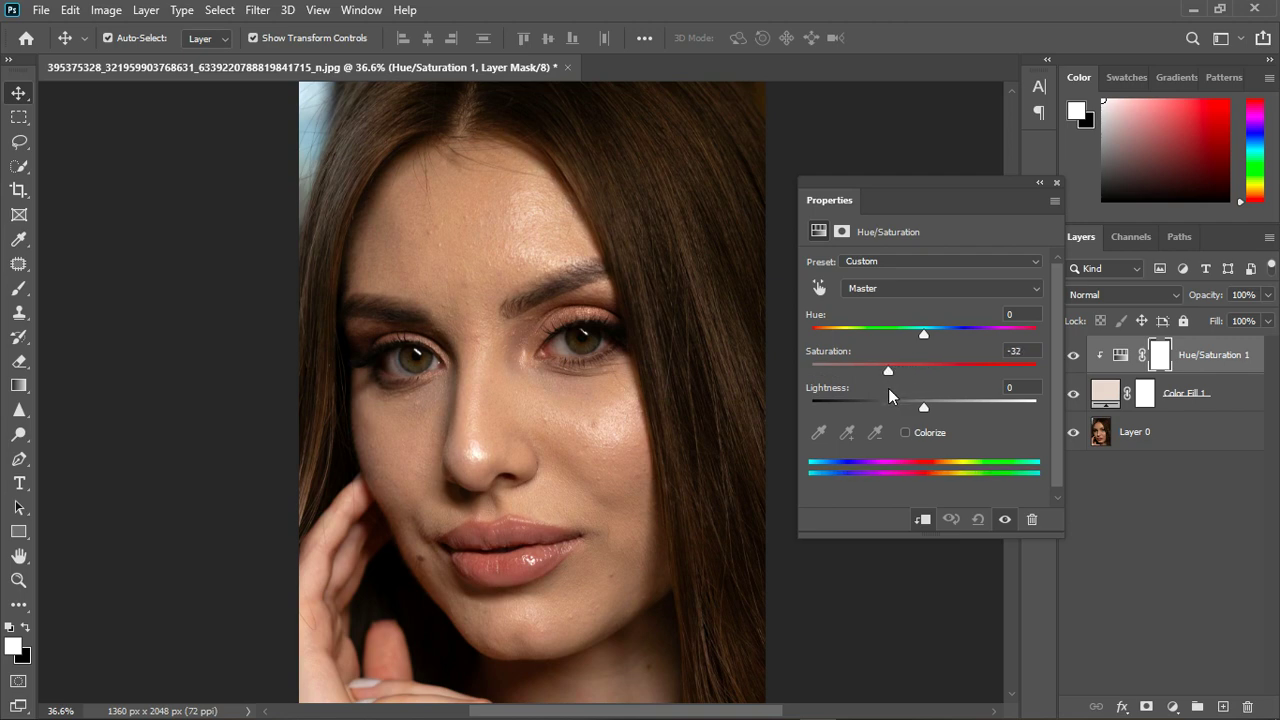
click(1058, 183)
key(ctrl+minus)
key(ctrl+minus)
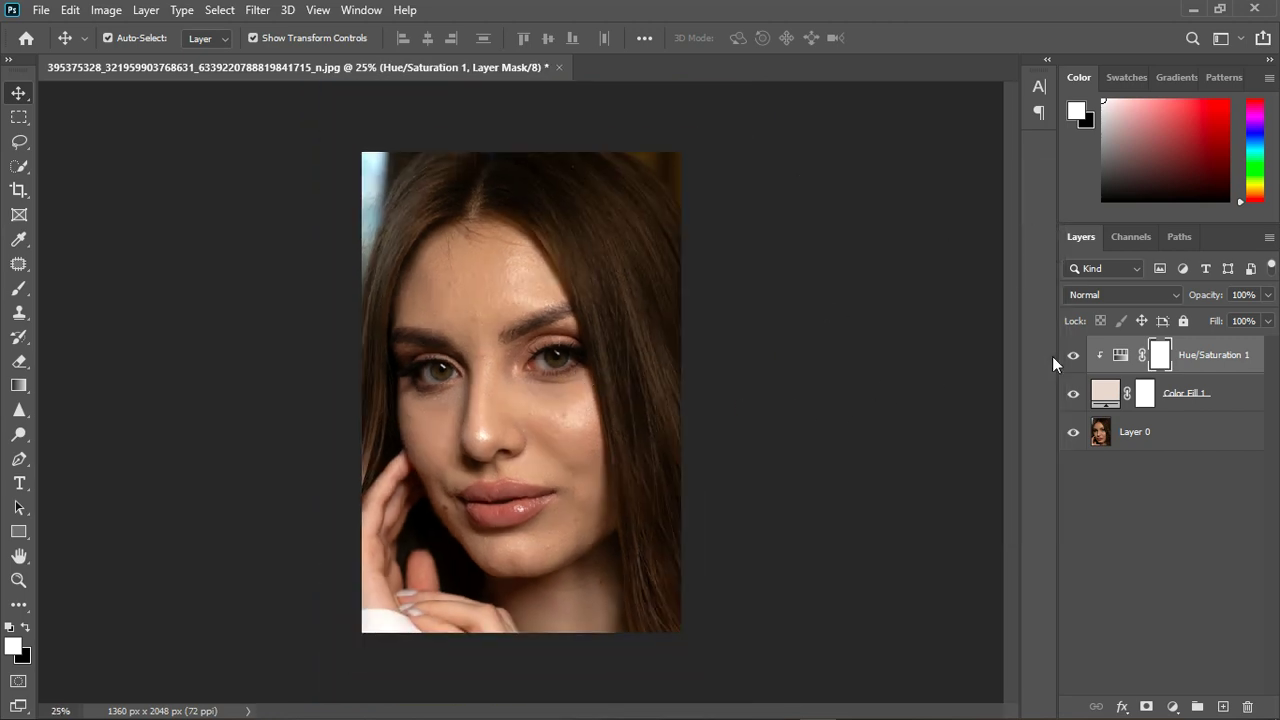
Step: Lower Hue/Saturation 1's saturation further to -51
click(1076, 396)
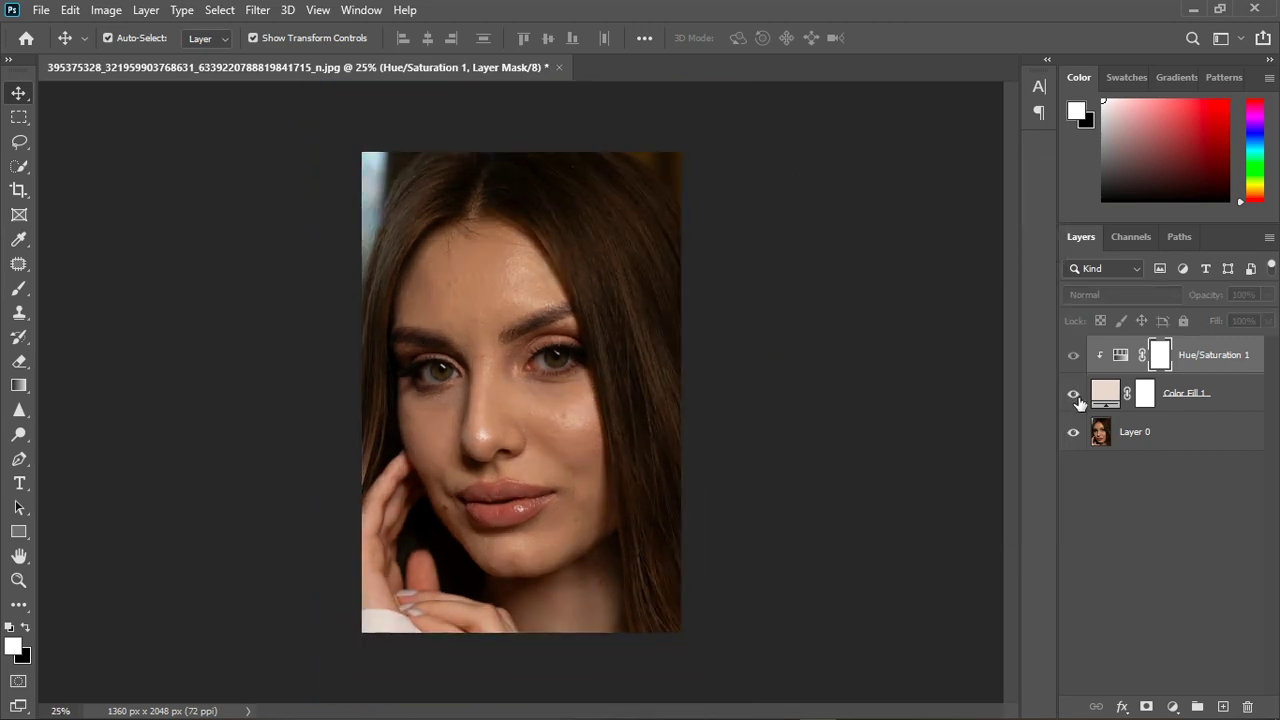
click(1074, 394)
scroll(493, 395, up, 1)
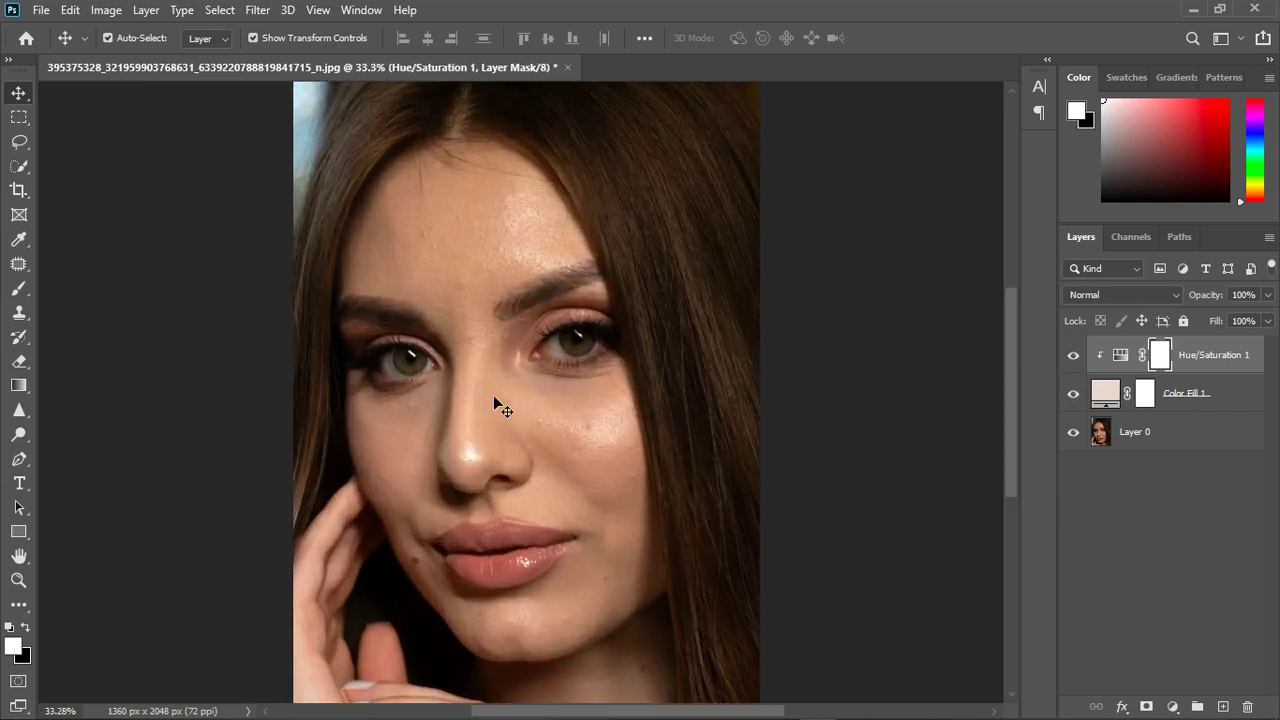
double_click(1121, 355)
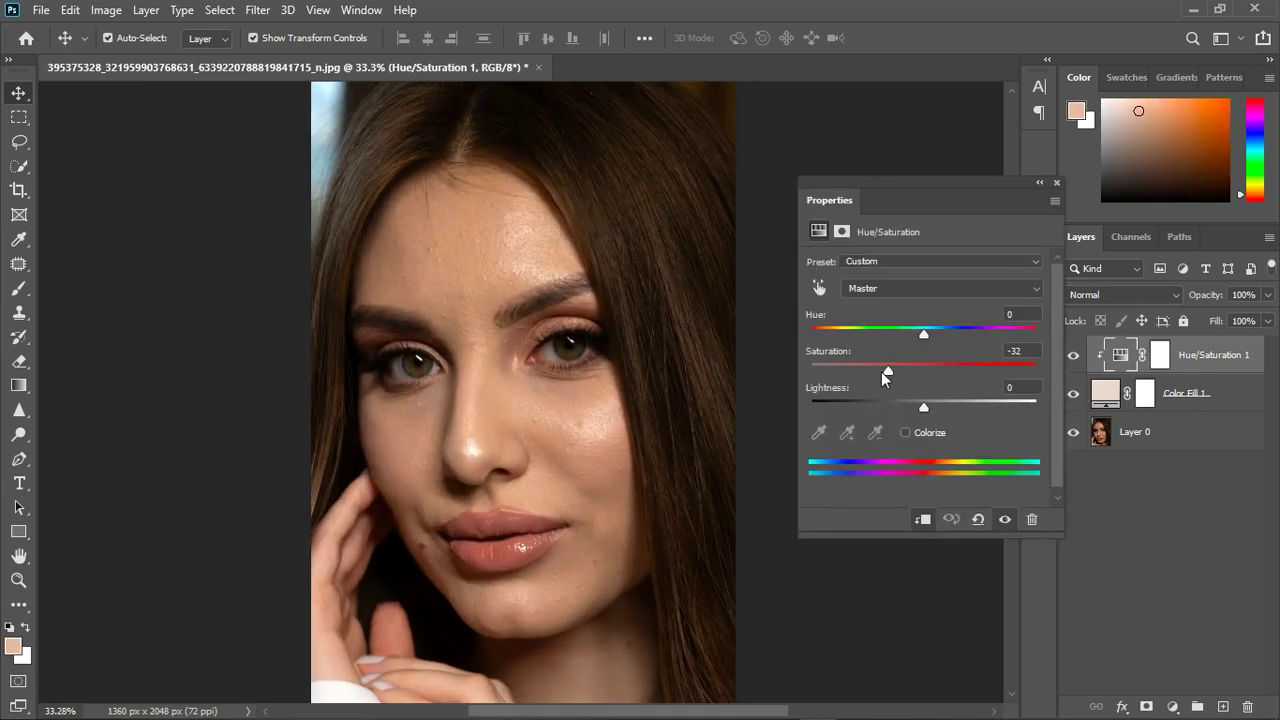
drag(883, 377, 867, 380)
click(1056, 183)
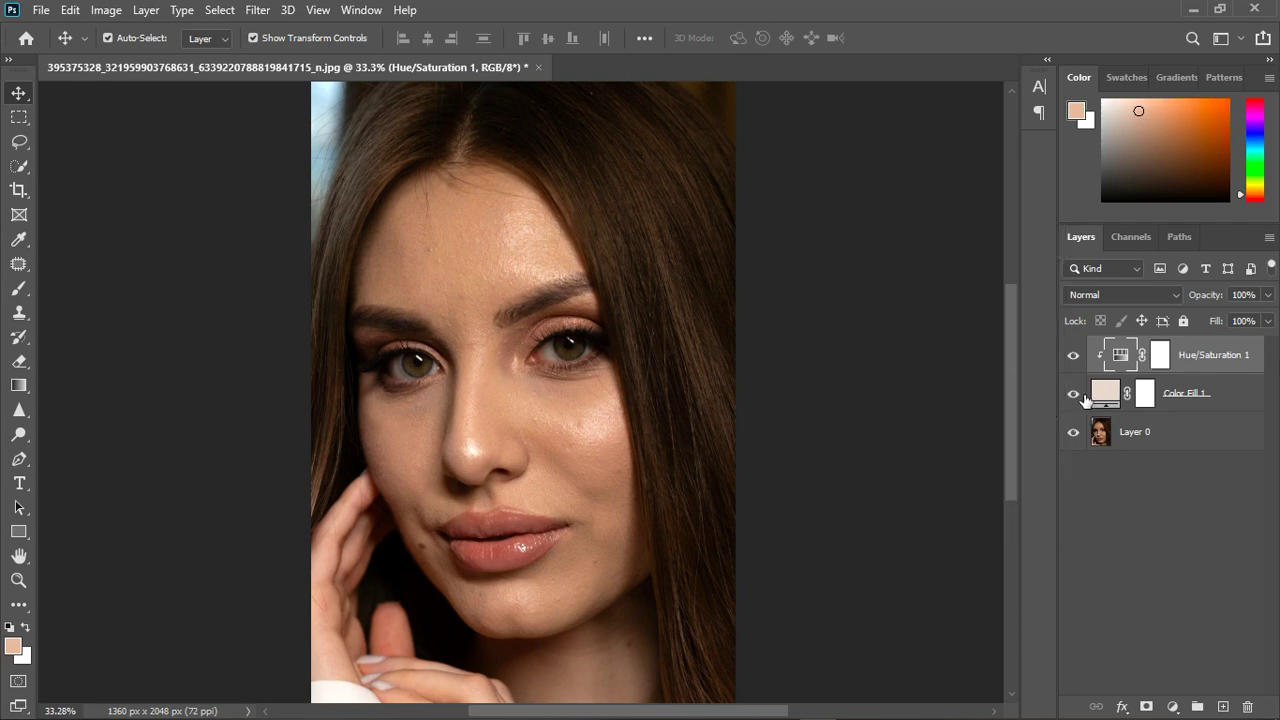
Step: Darken Color Fill 1's colour slightly, comparing the fill on and off
click(1073, 394)
click(1084, 395)
double_click(1104, 395)
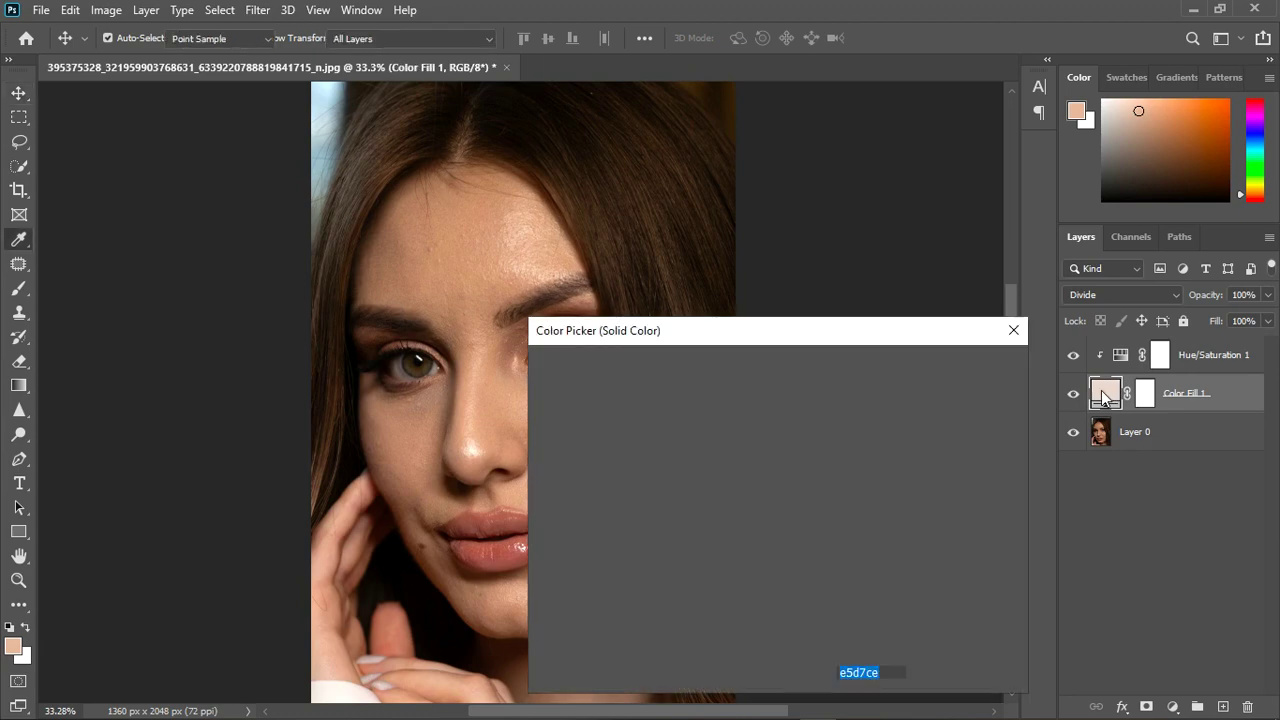
drag(815, 403, 815, 413)
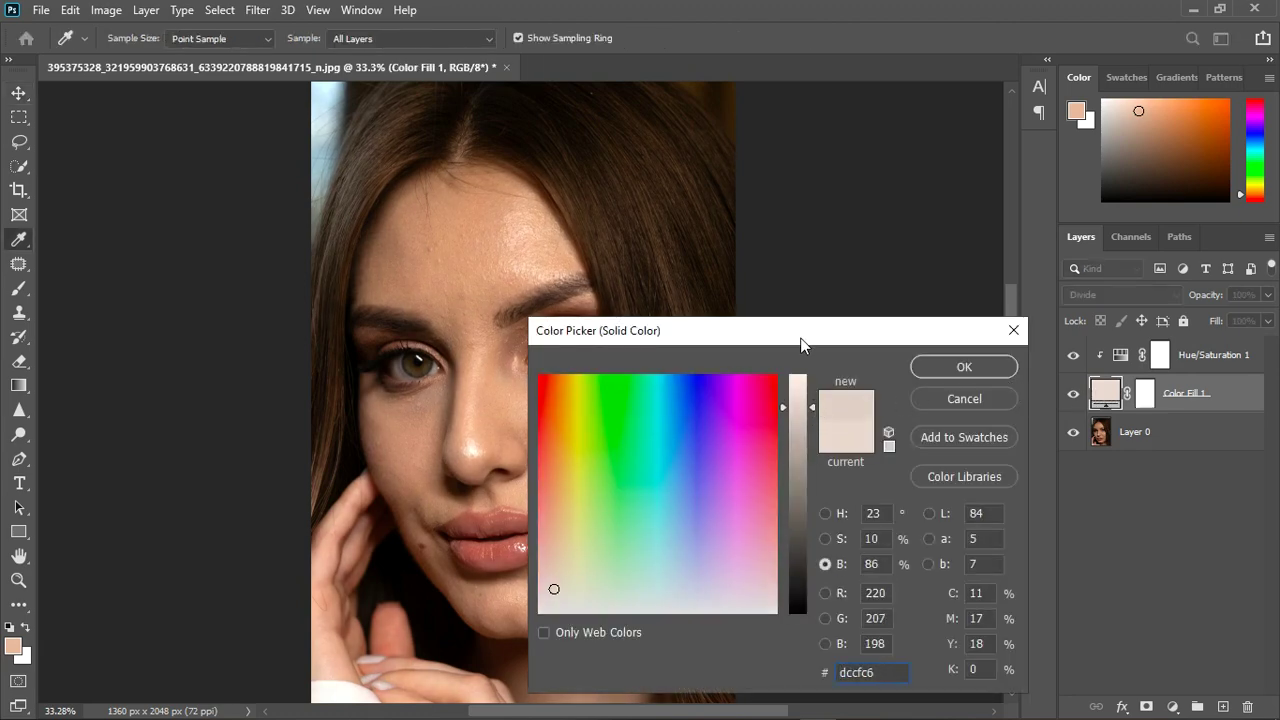
drag(803, 340, 975, 234)
click(1136, 261)
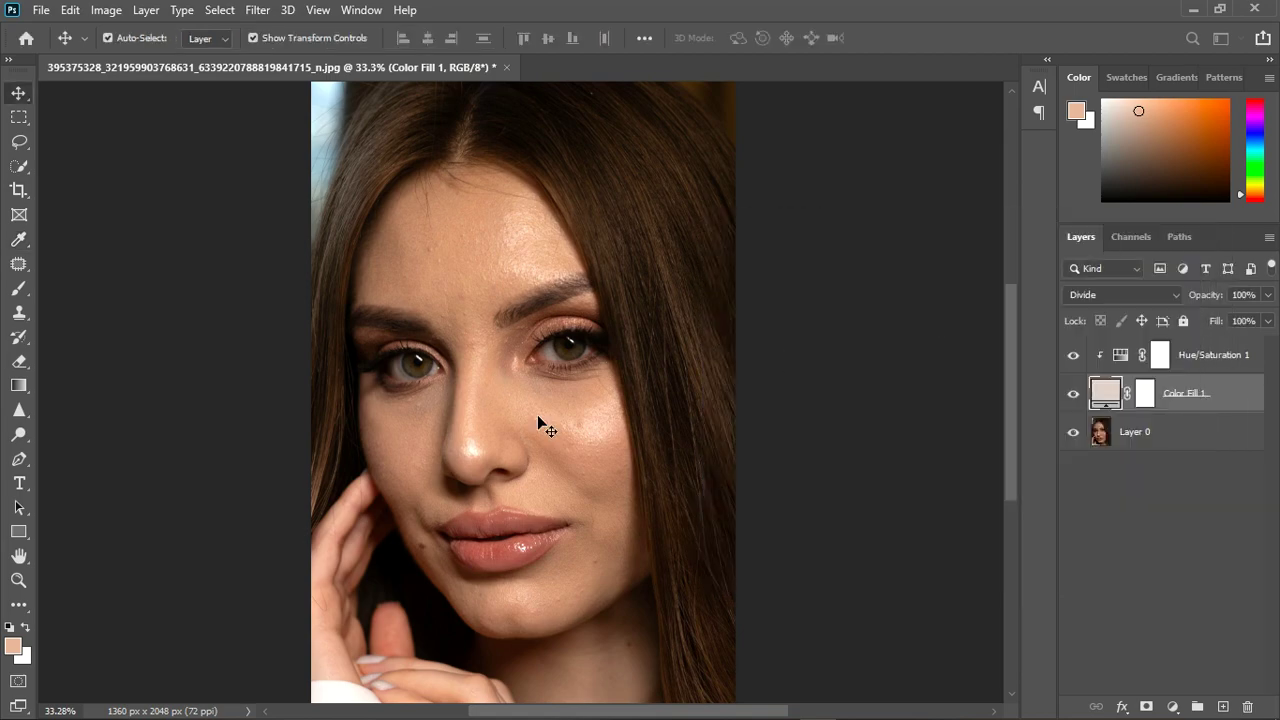
scroll(538, 460, down, 2)
scroll(540, 458, up, 3)
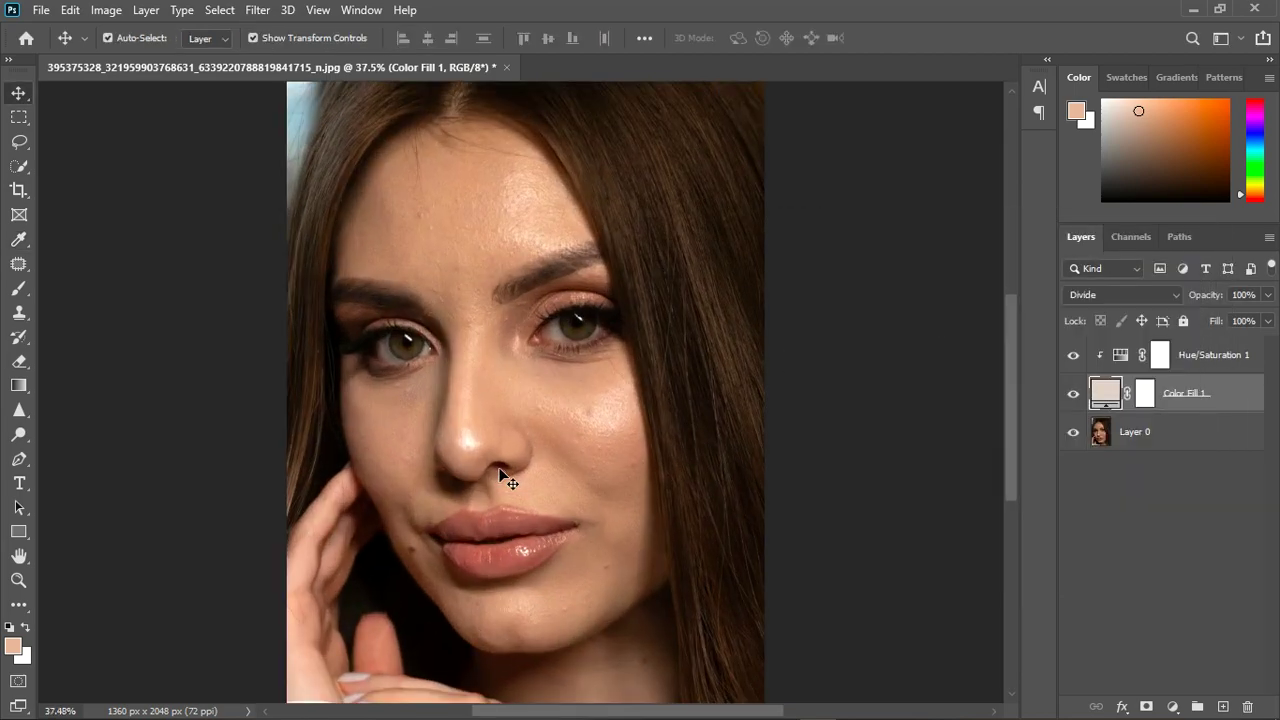
scroll(505, 480, up, 6)
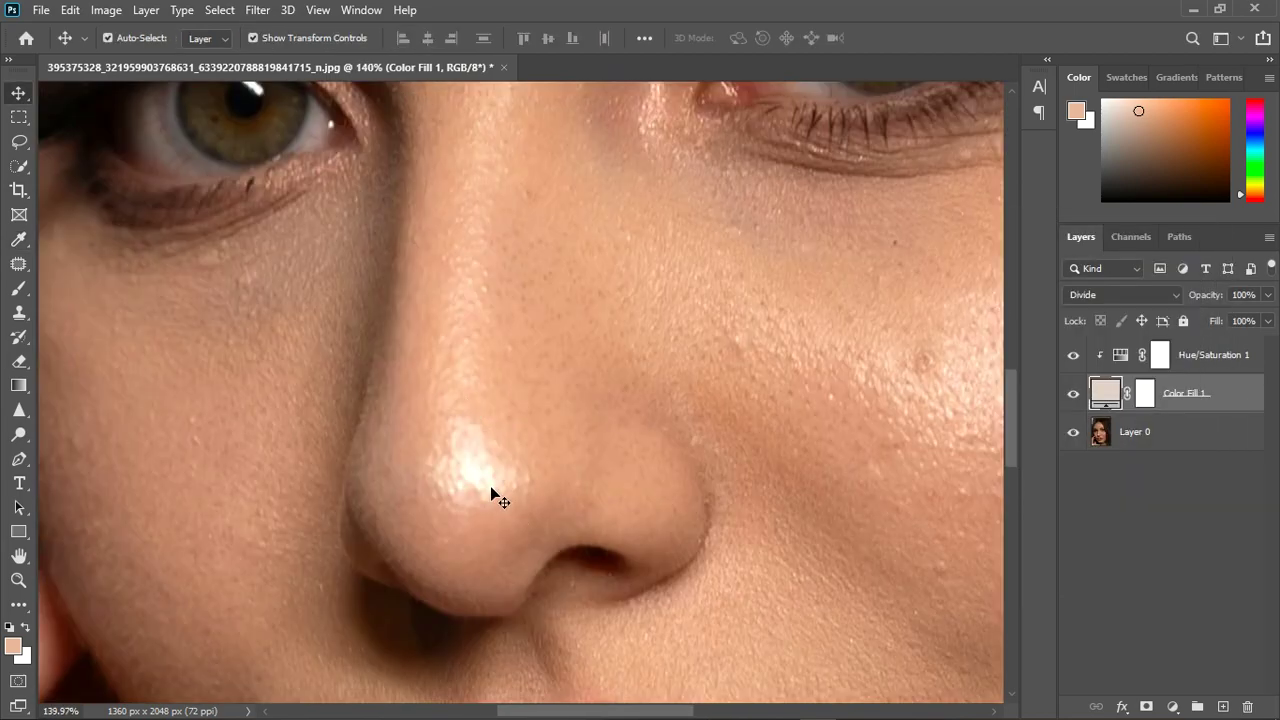
scroll(574, 472, down, 6)
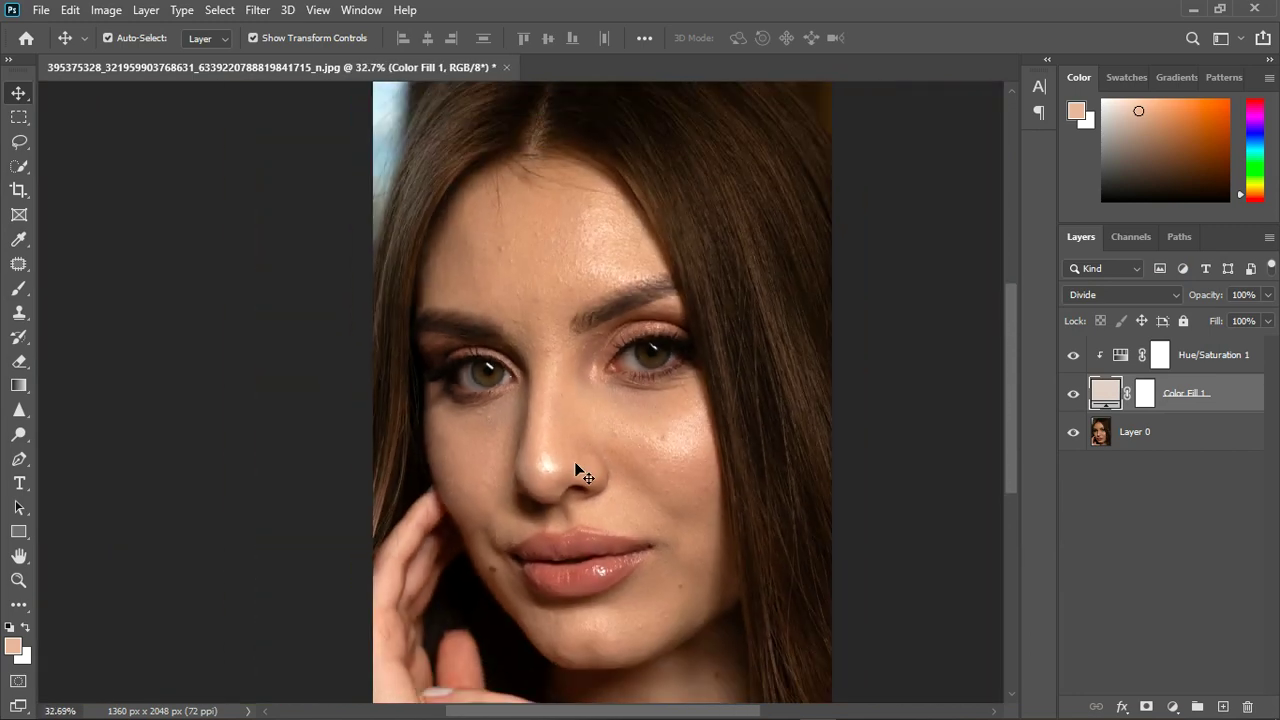
scroll(582, 474, down, 1)
Step: Lighten Color Fill 1 to e4d6cd and group it with Hue/Saturation 1 into Group 1
double_click(1106, 394)
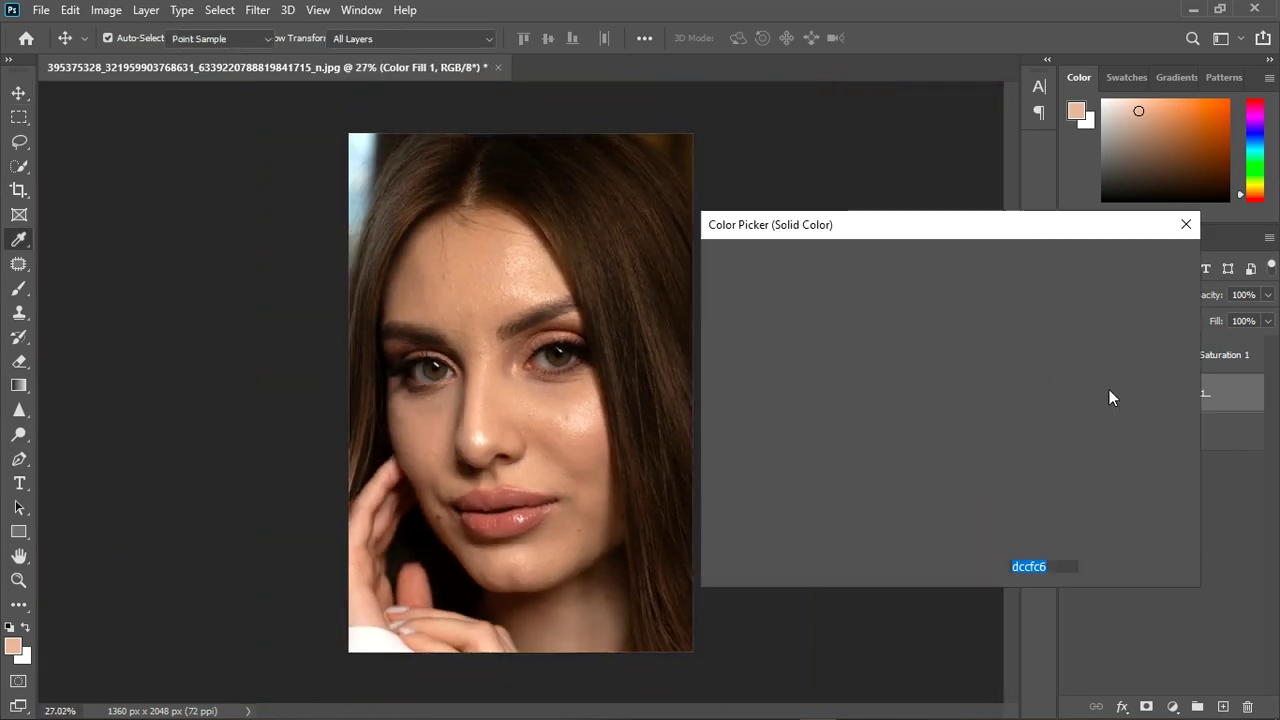
drag(984, 308, 982, 293)
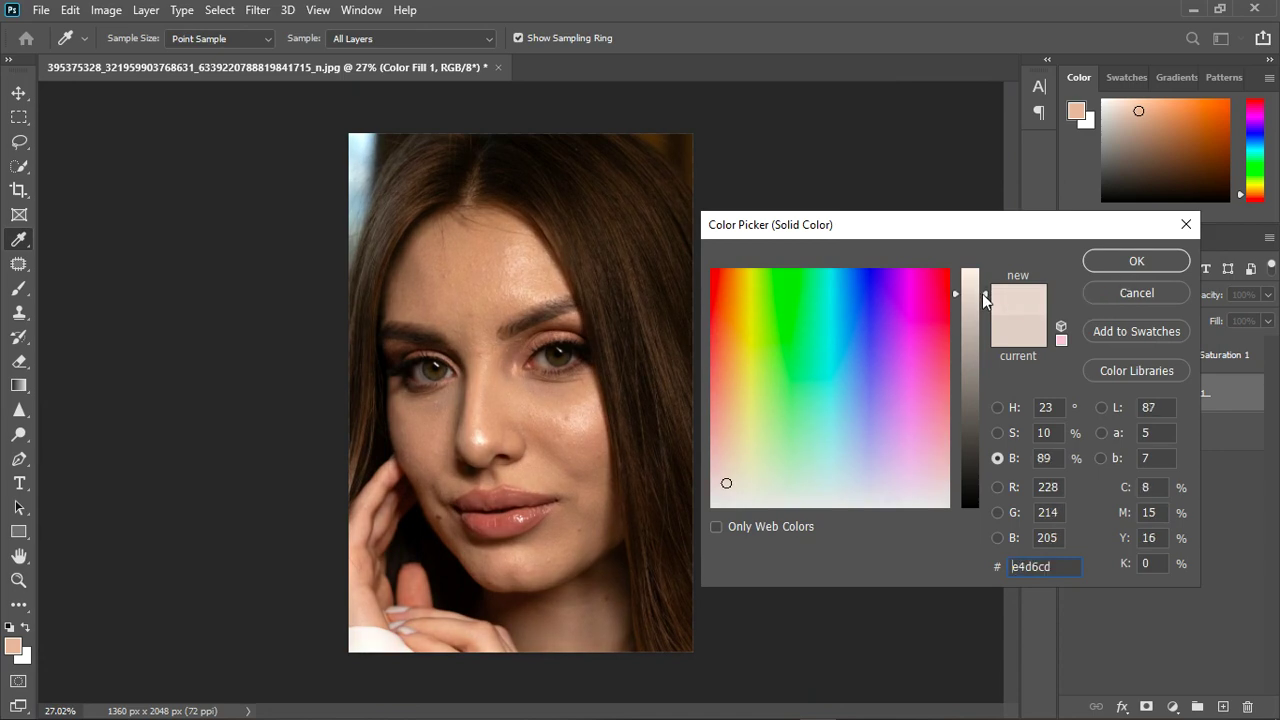
click(1136, 260)
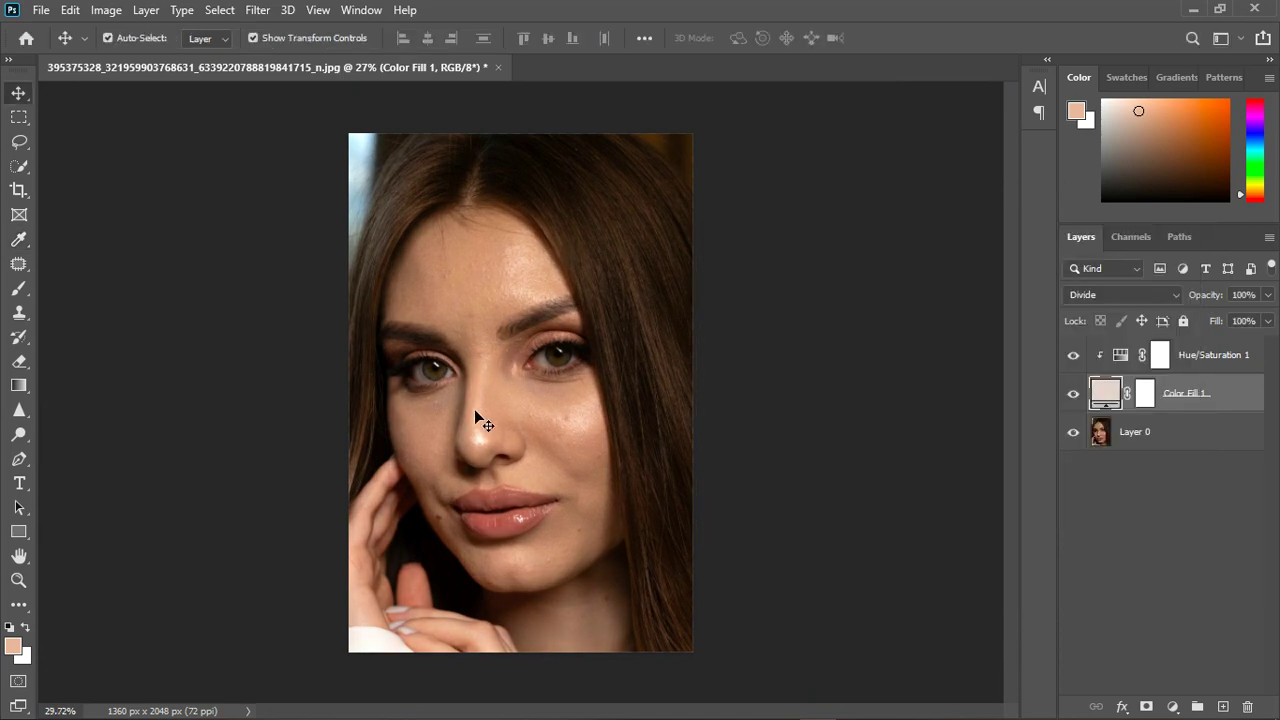
scroll(474, 409, up, 5)
scroll(500, 401, down, 3)
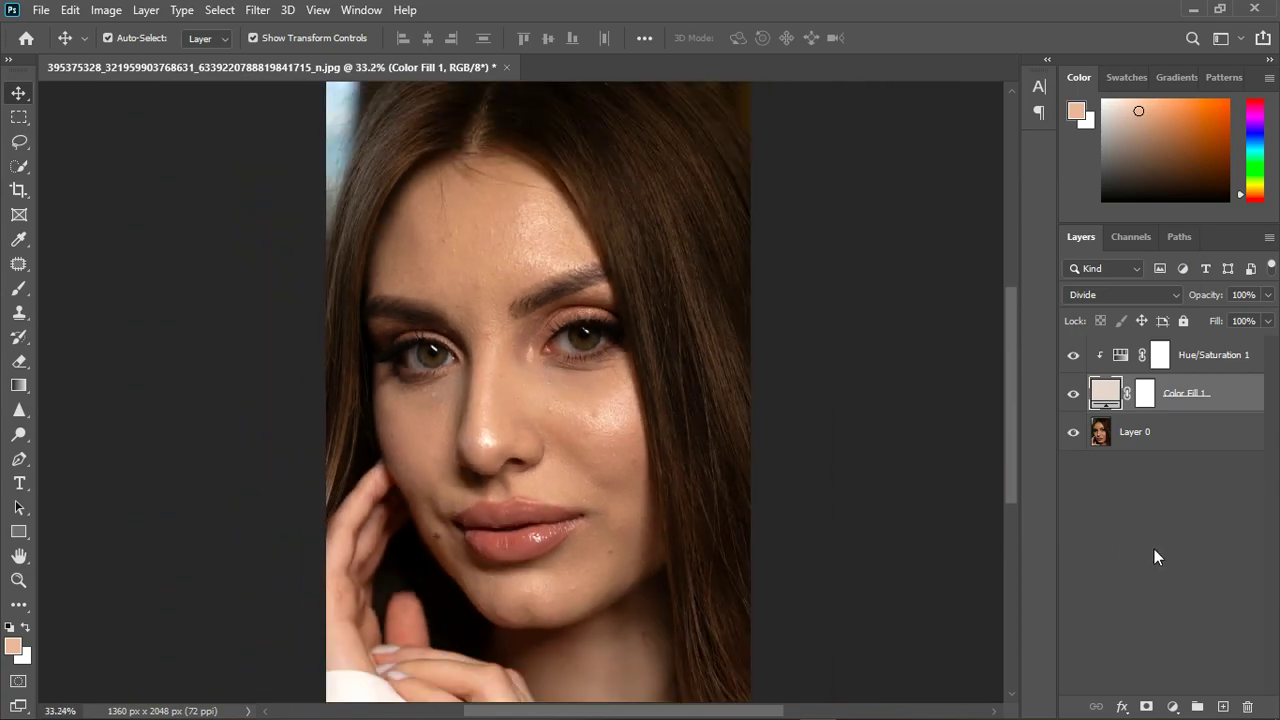
shift+click(1212, 366)
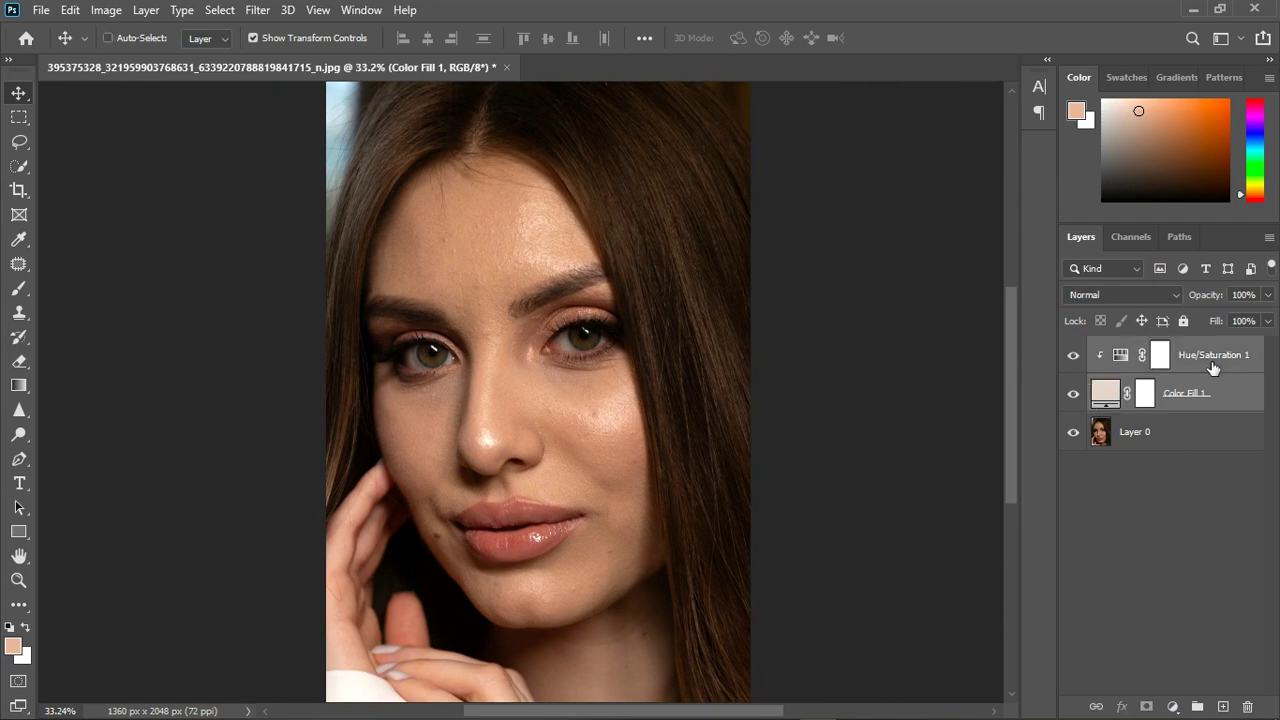
drag(1212, 366, 1197, 707)
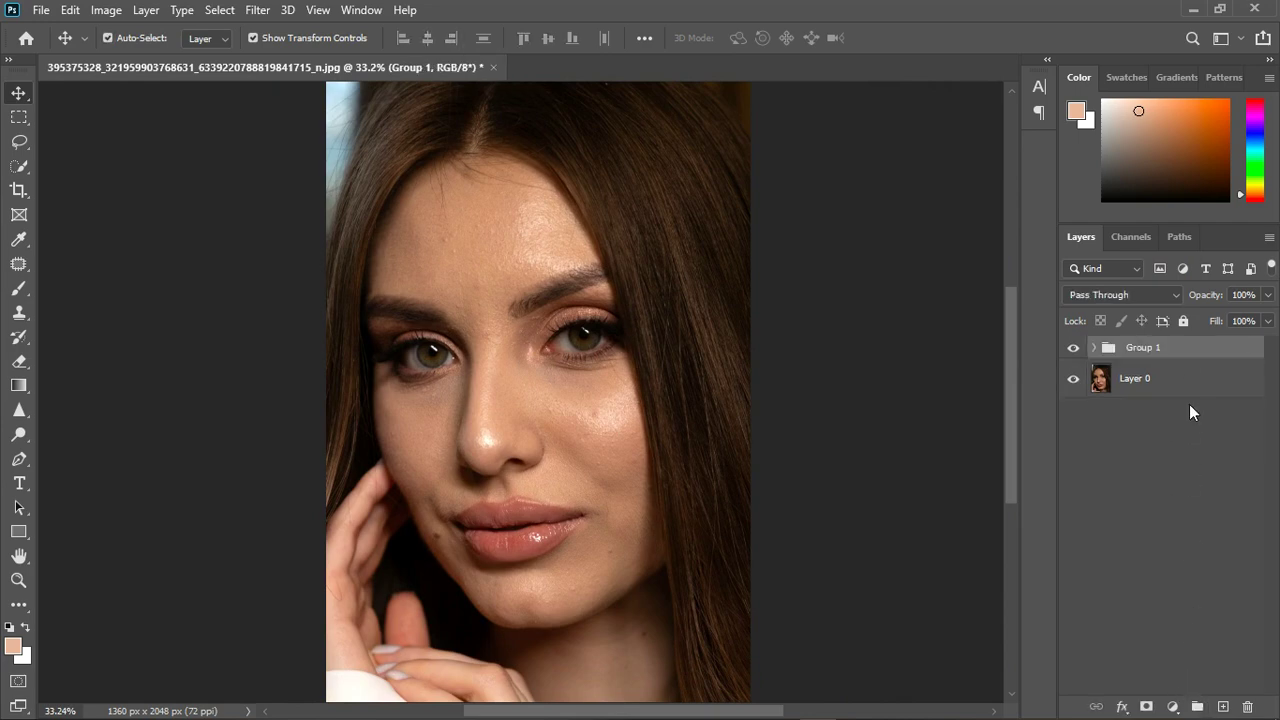
Step: Add Hue/Saturation 2 targeting the skin's Reds and shift their hue to +180
click(1173, 707)
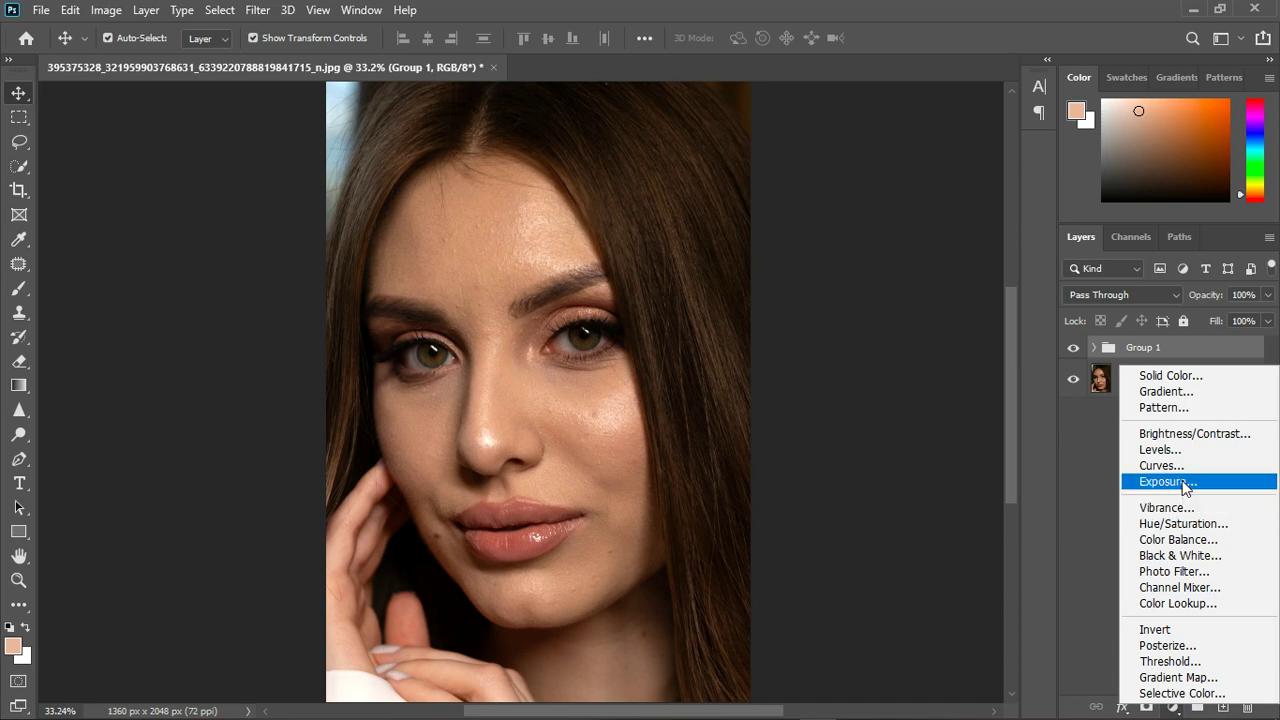
click(1170, 508)
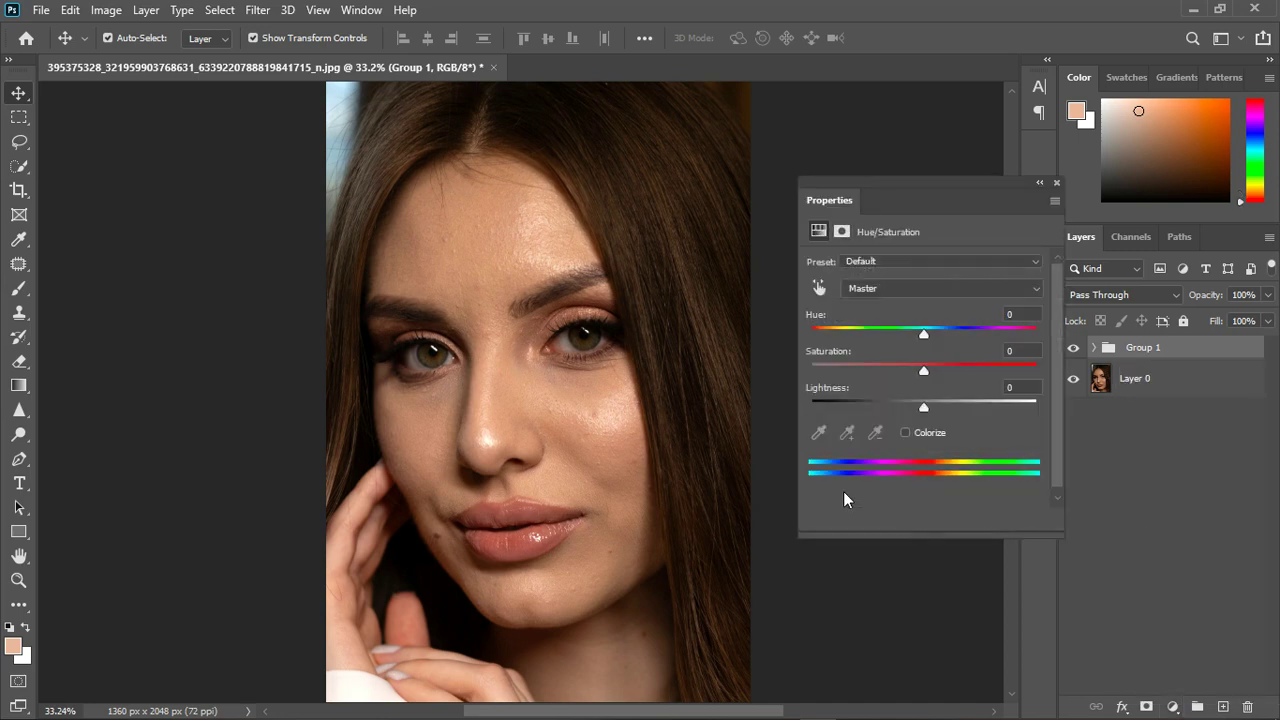
click(820, 288)
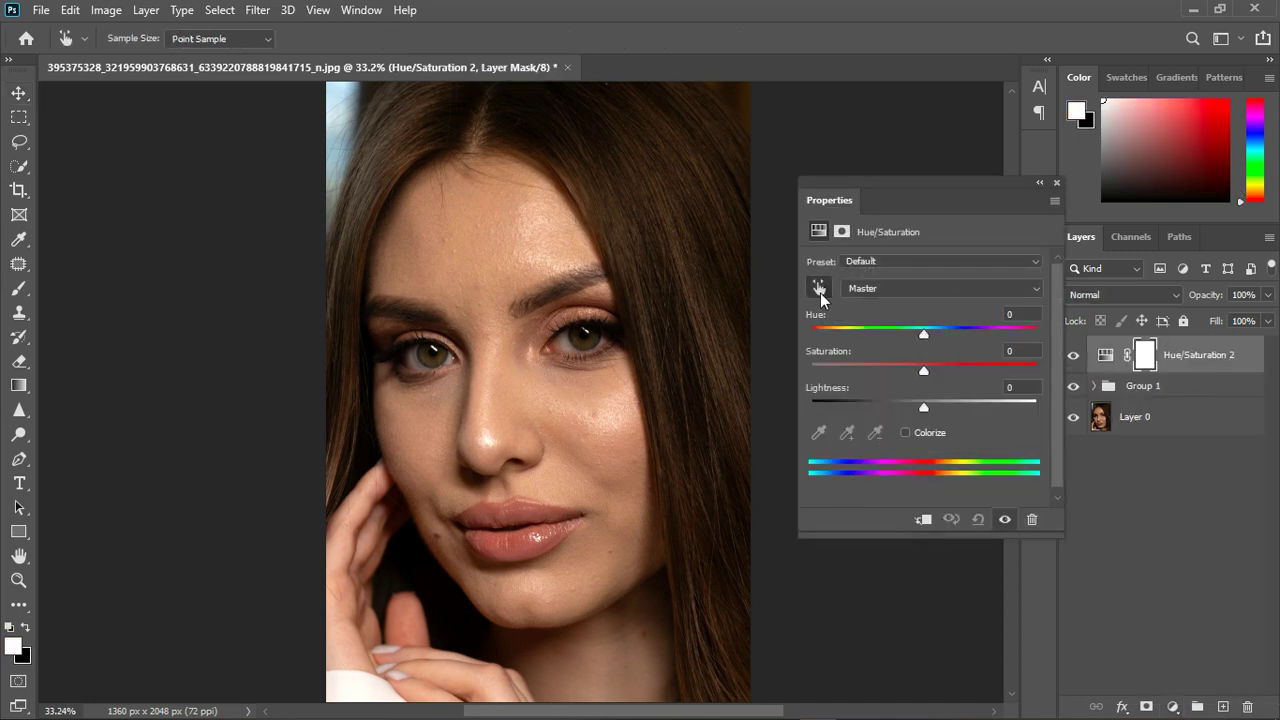
click(487, 243)
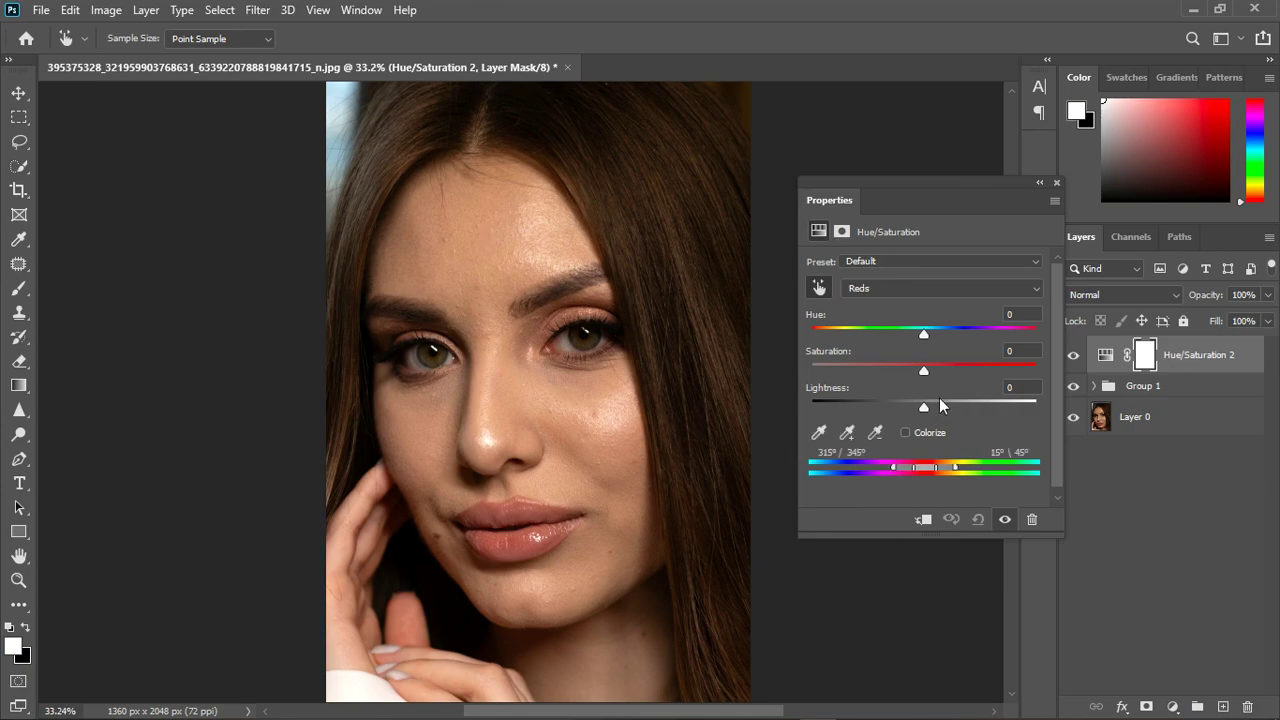
drag(923, 333, 1037, 333)
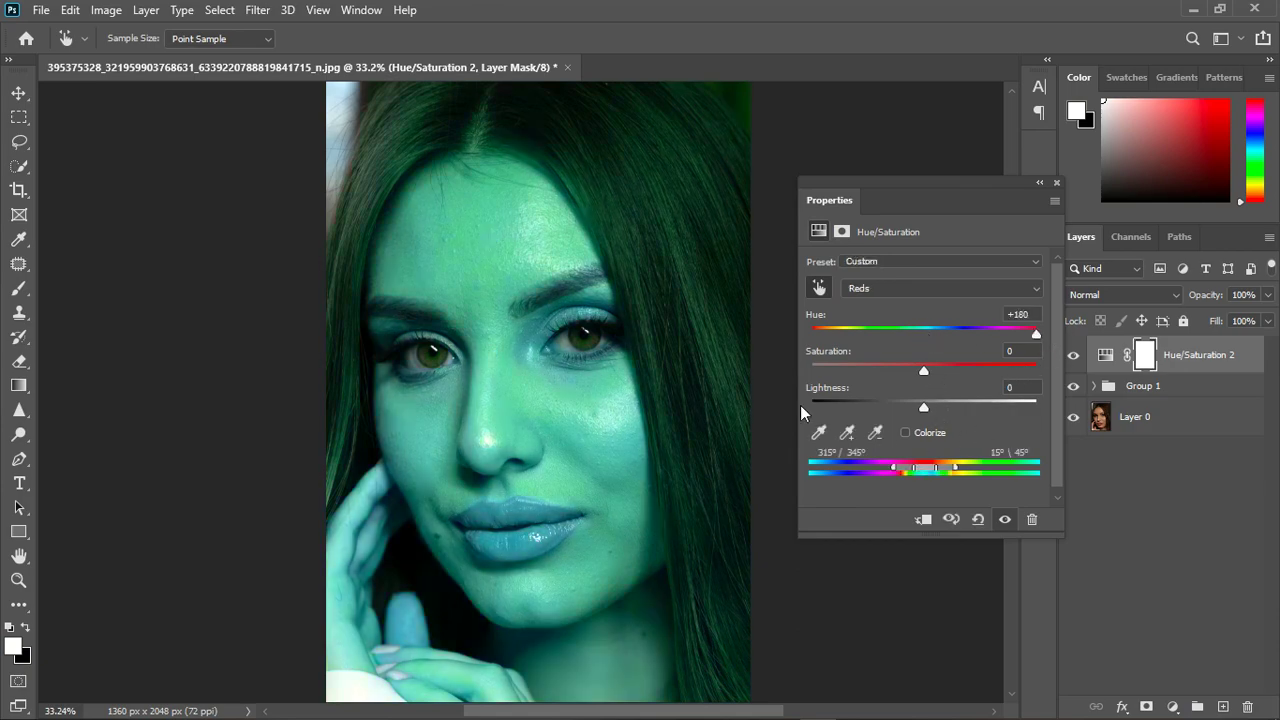
scroll(486, 251, up, 5)
scroll(377, 257, down, 3)
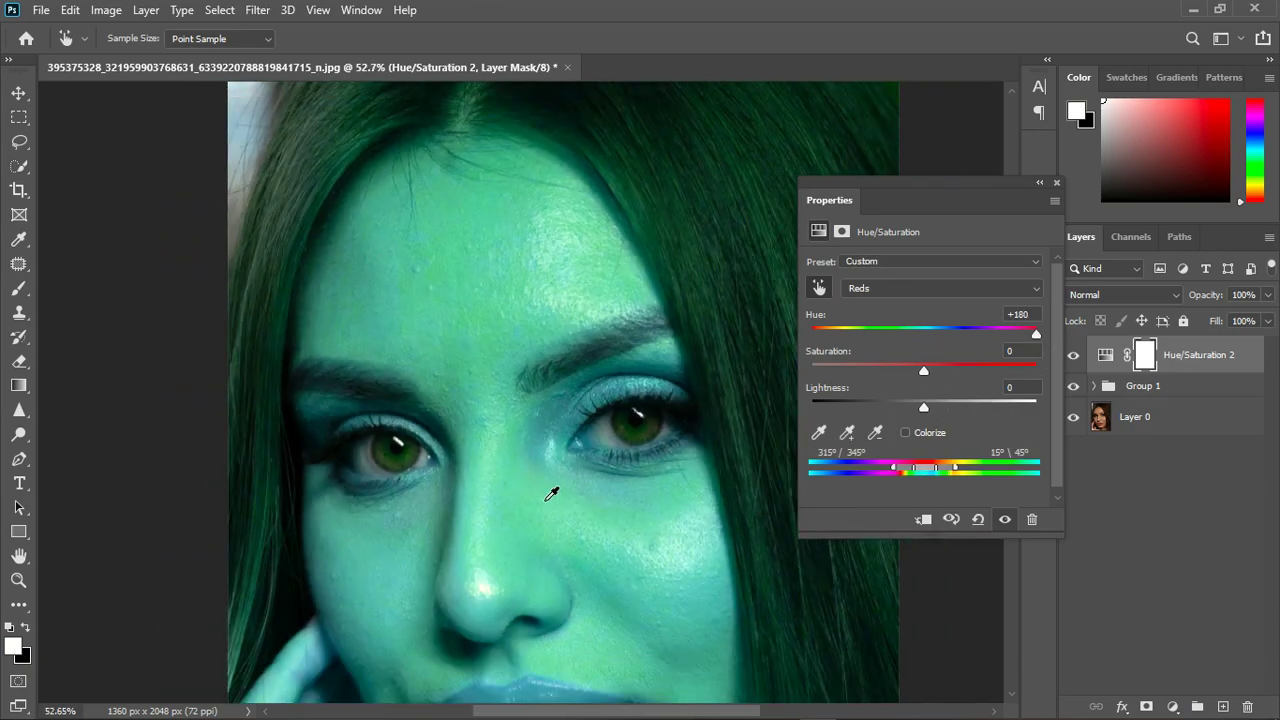
scroll(551, 493, up, 4)
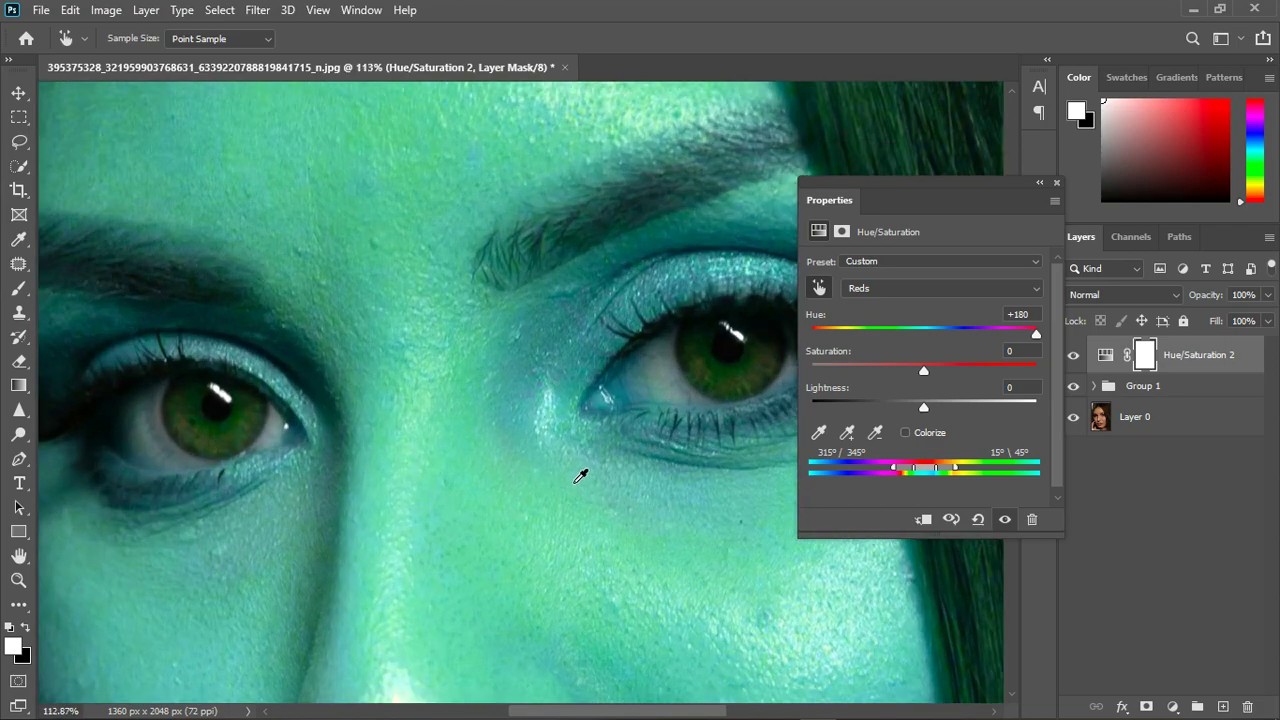
scroll(422, 218, down, 2)
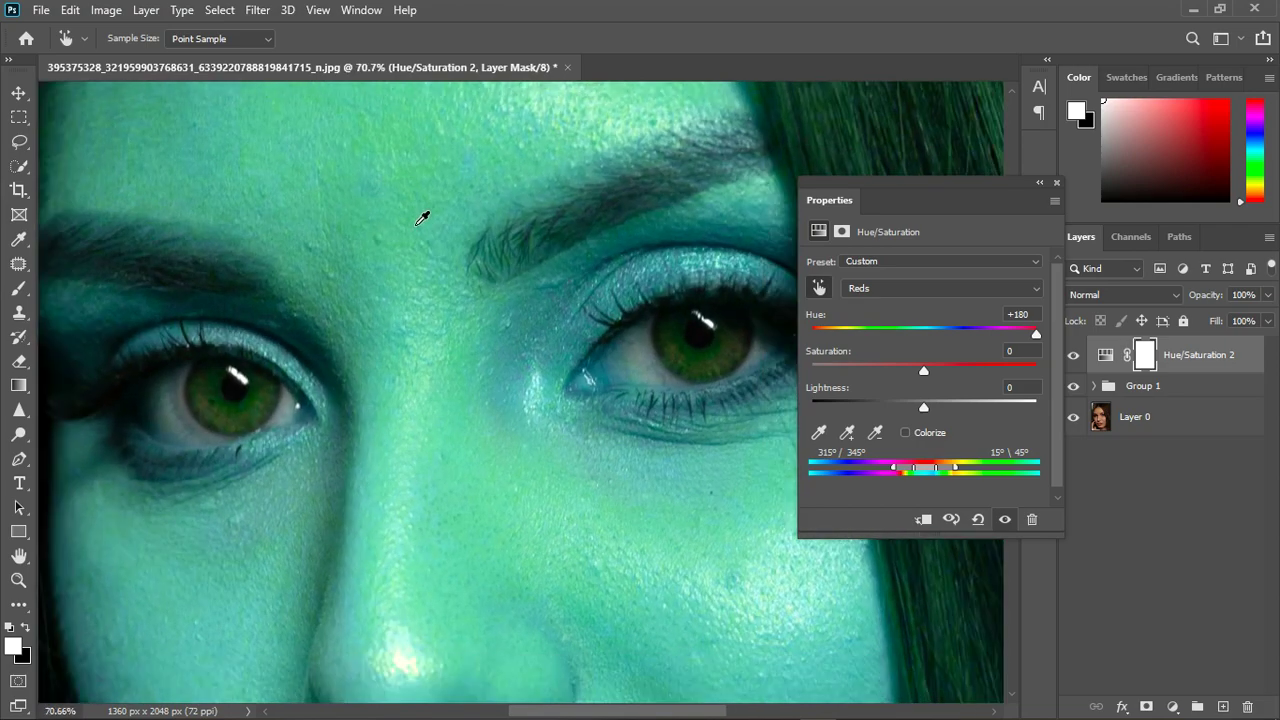
scroll(422, 218, down, 2)
Step: Hide Hue/Saturation 2 to compare the portrait without it
click(1007, 520)
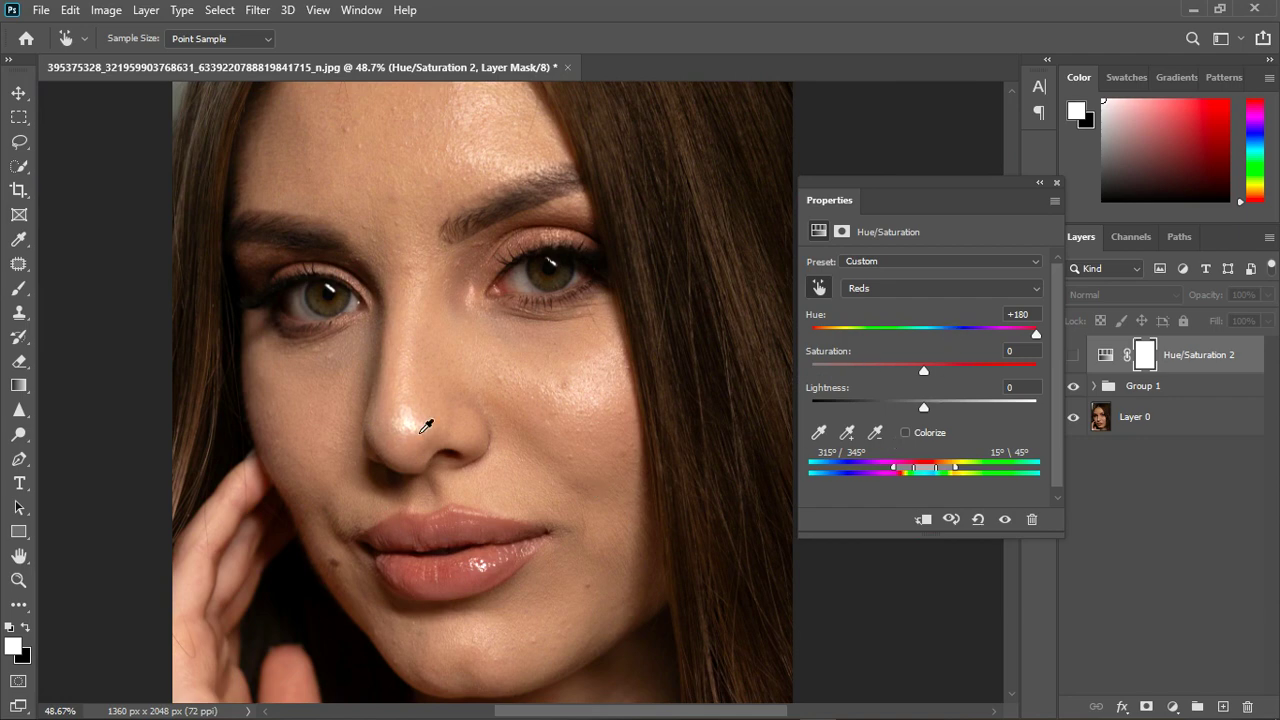
scroll(375, 450, up, 3)
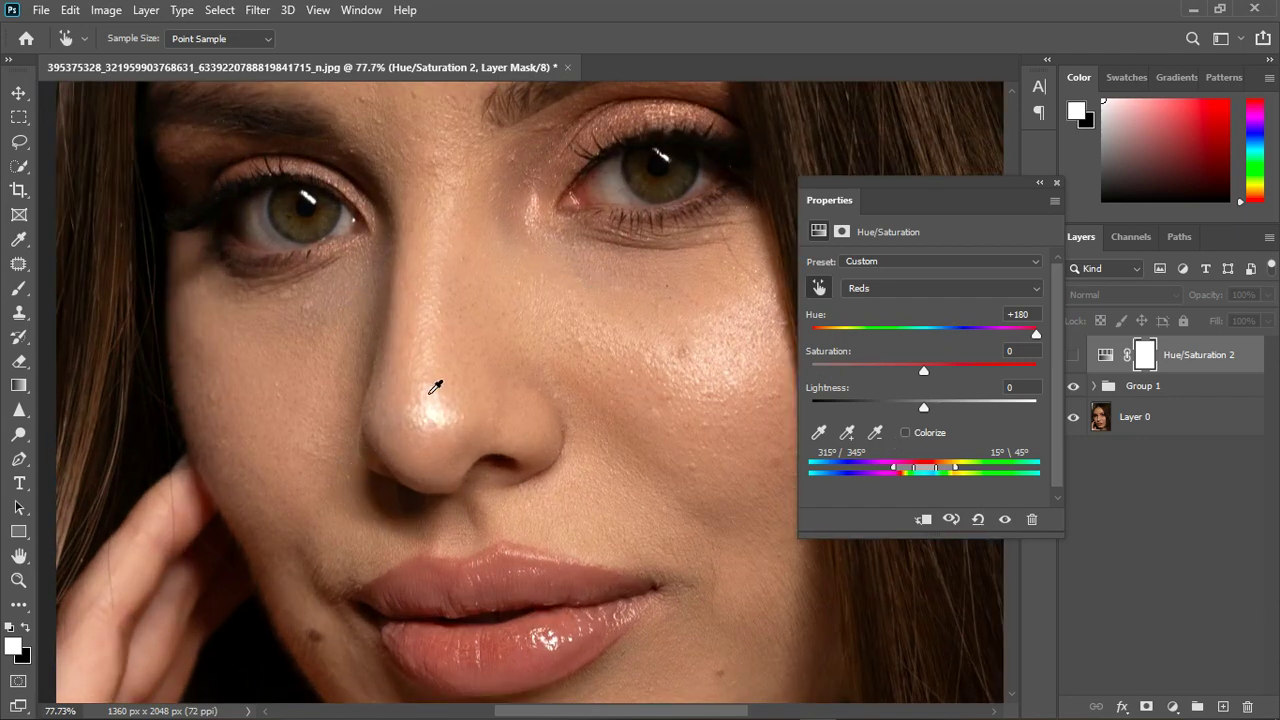
scroll(443, 370, down, 3)
scroll(446, 366, down, 4)
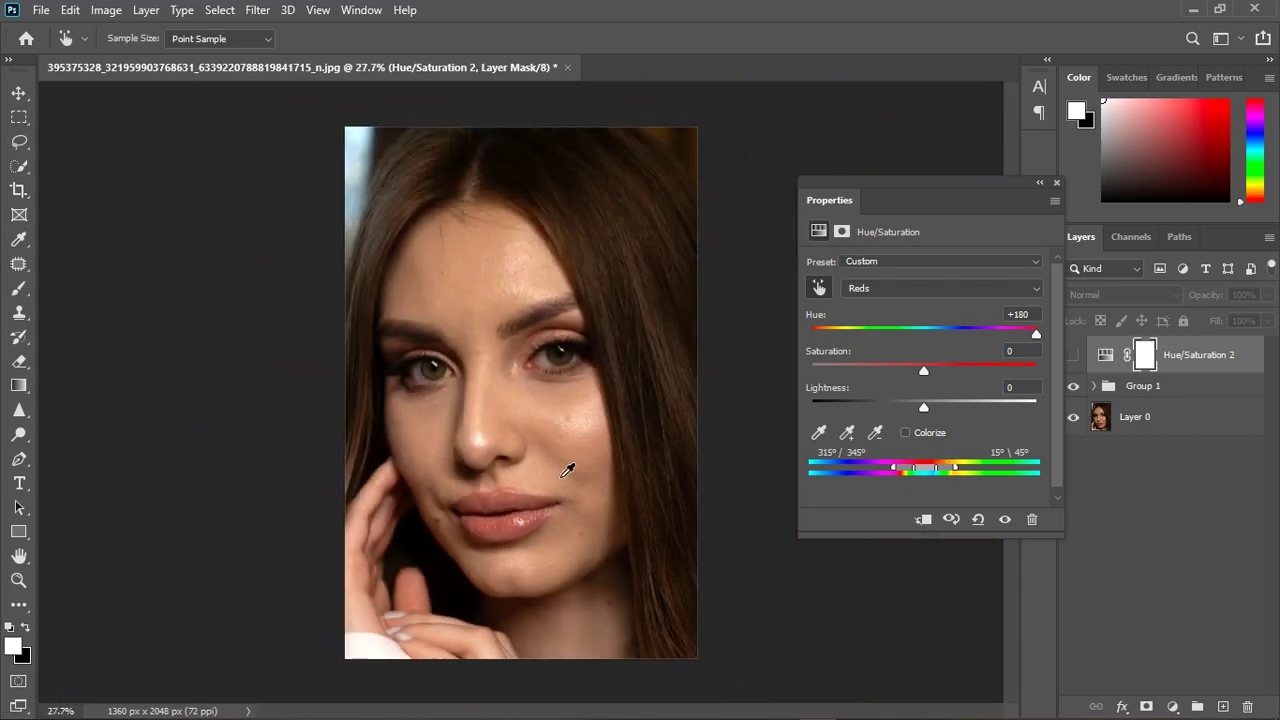
scroll(593, 639, up, 1)
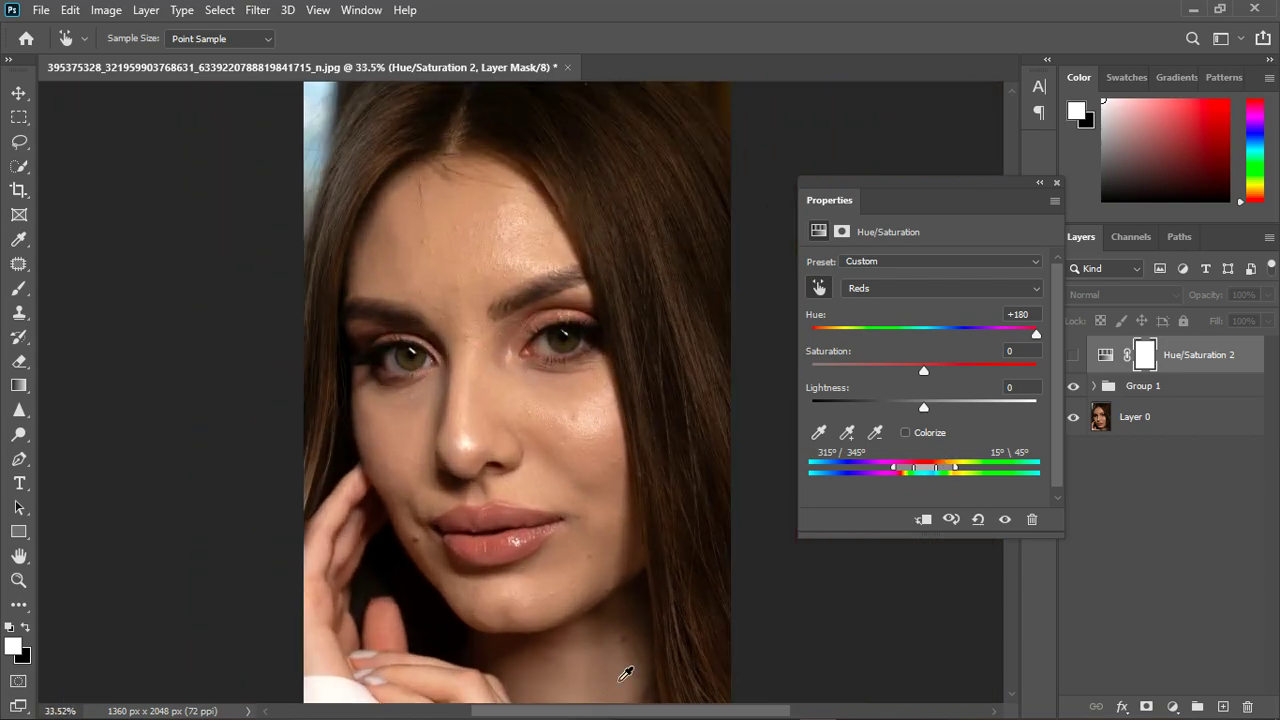
Step: Show Hue/Saturation 2 and narrow its Reds range to 297°/326°–357°/26°
click(1005, 520)
drag(948, 472, 915, 467)
drag(914, 467, 912, 468)
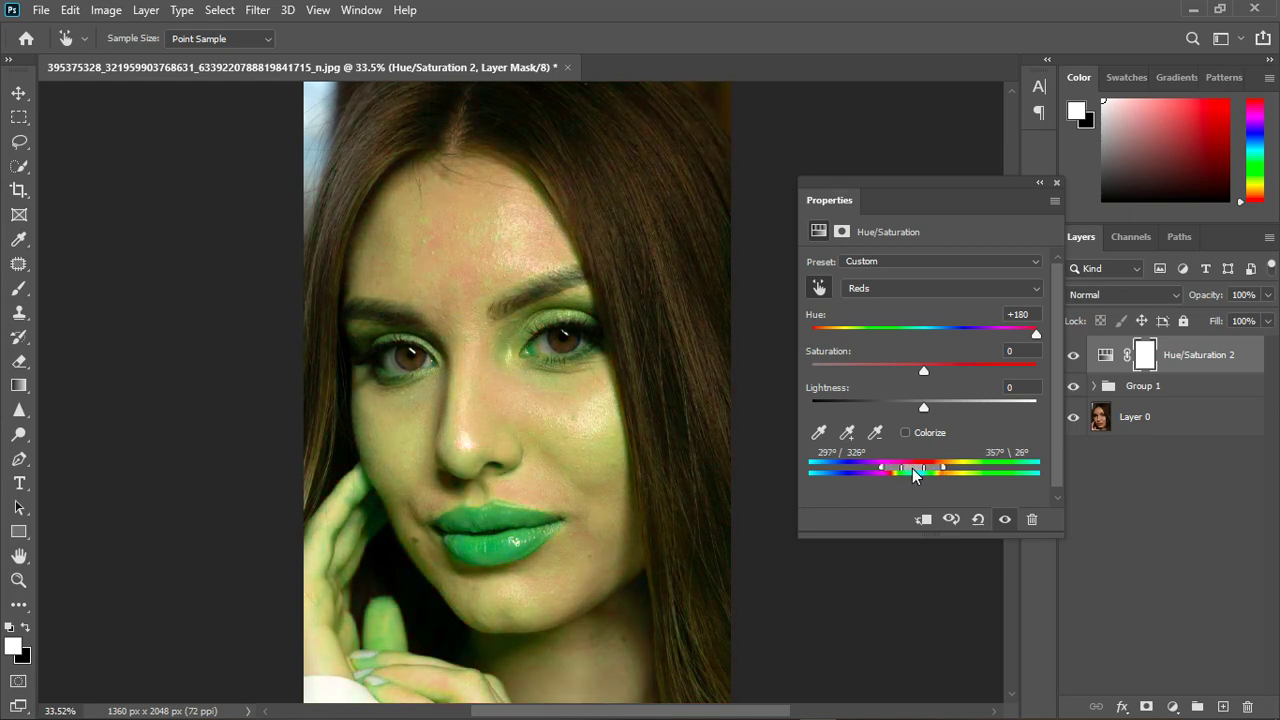
scroll(486, 409, down, 1)
scroll(523, 586, up, 1)
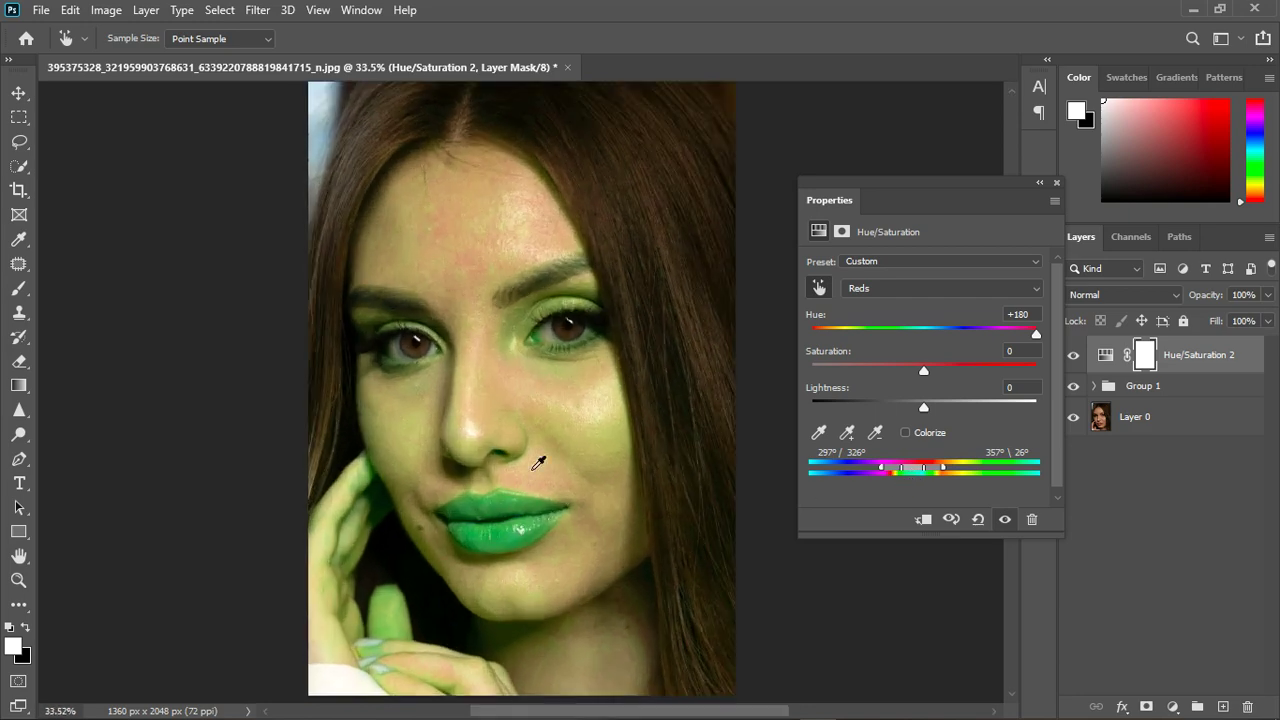
scroll(490, 203, up, 2)
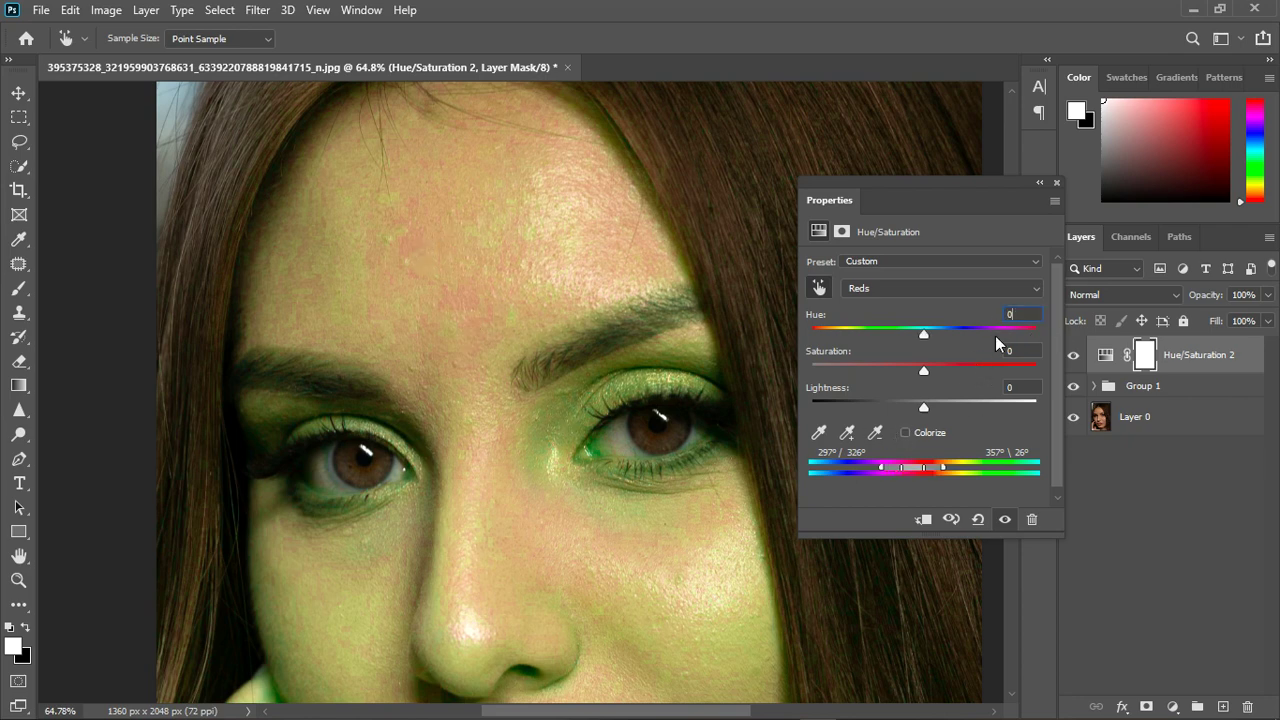
Step: Reset the Reds hue to 0, then set the shift to +12
key(Return)
drag(926, 336, 938, 340)
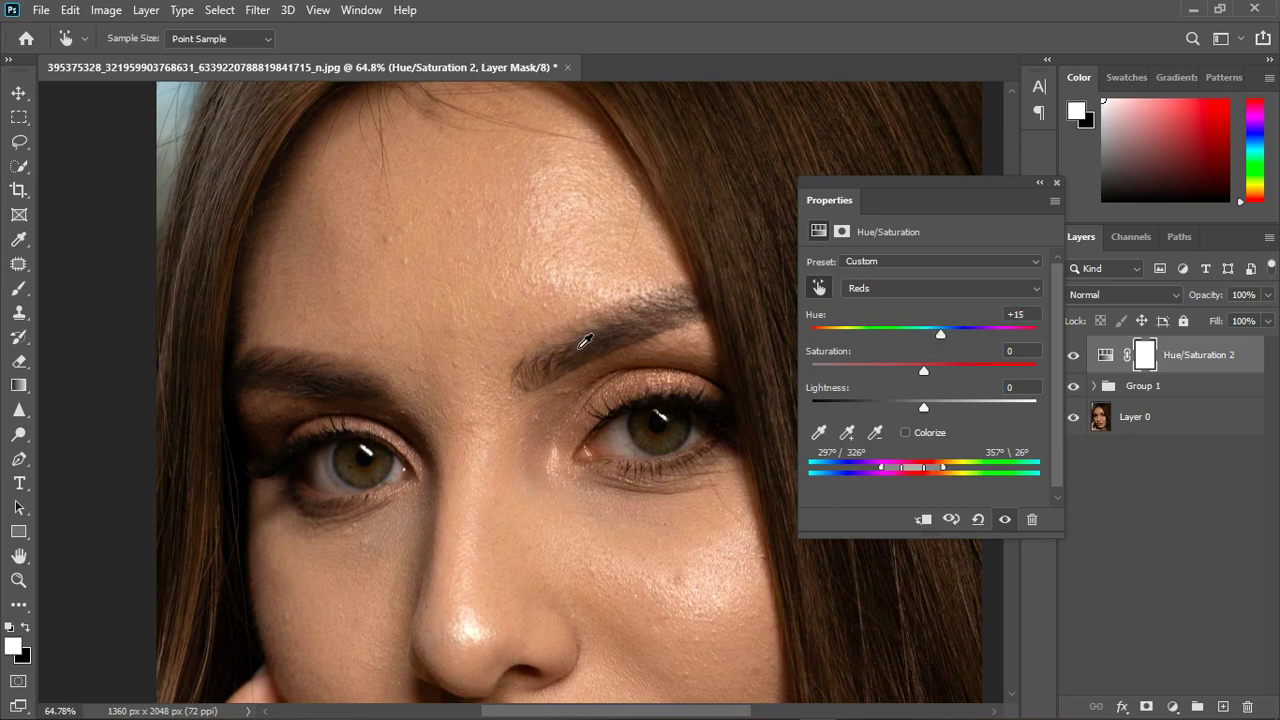
scroll(585, 341, down, 3)
scroll(563, 427, down, 2)
scroll(543, 469, up, 1)
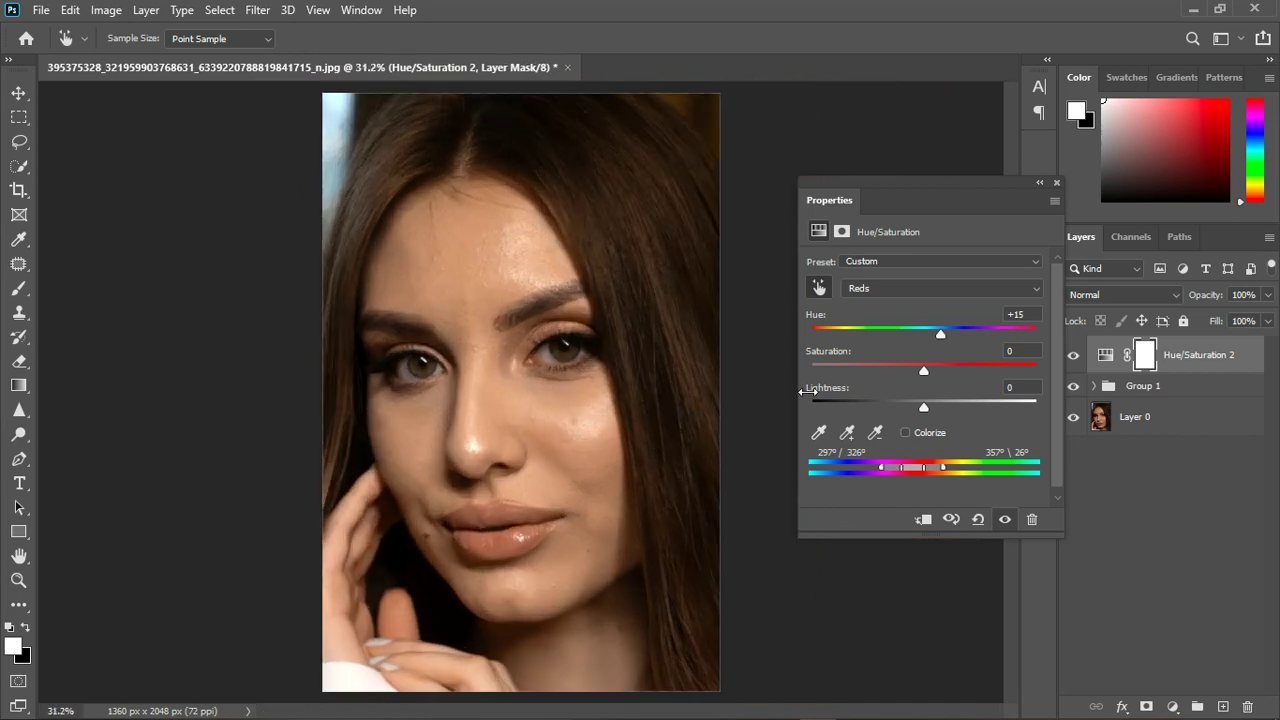
drag(947, 332, 938, 337)
Step: Compare the portrait with and without the +12 Reds hue shift, then close the settings
click(1012, 524)
click(1012, 524)
click(1005, 520)
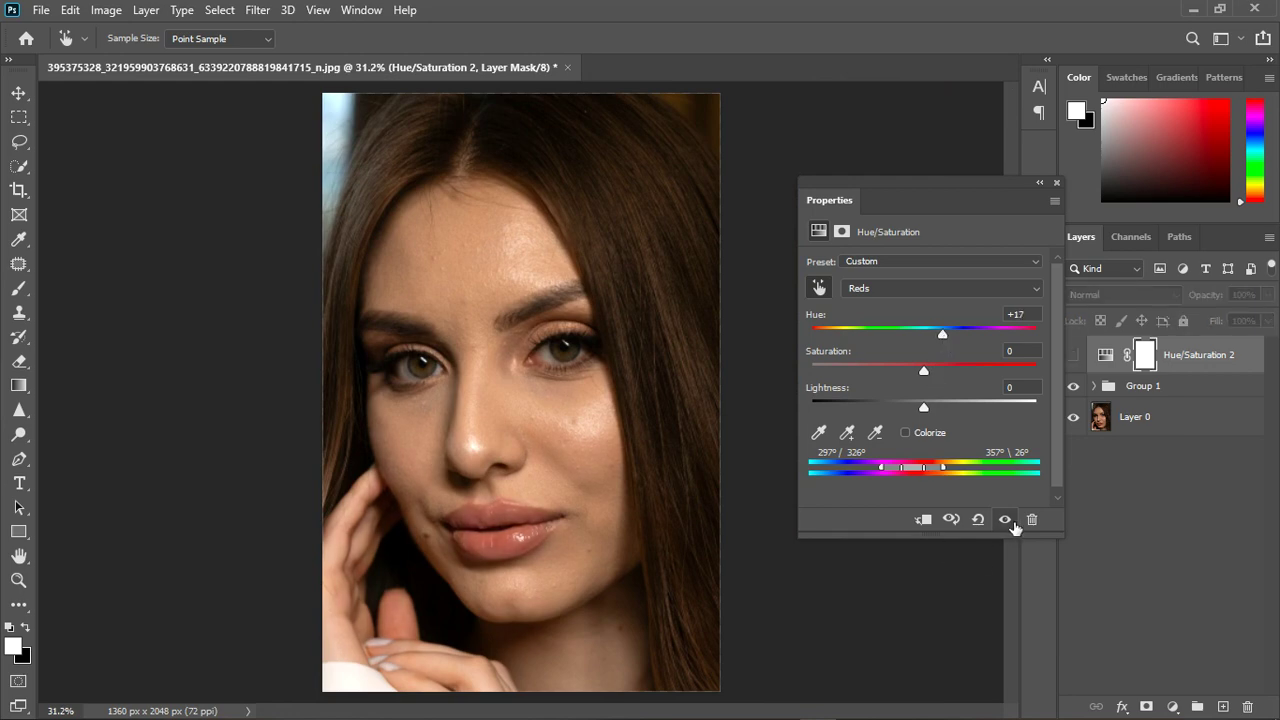
click(1005, 520)
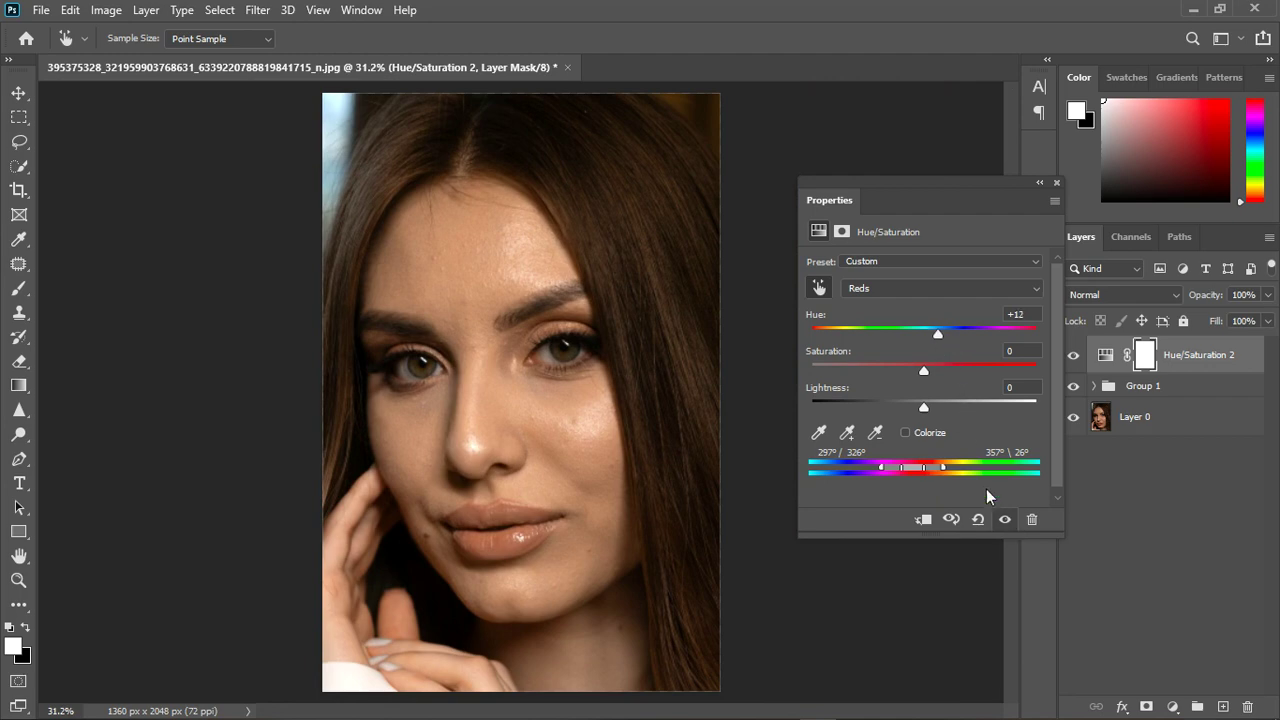
click(1012, 524)
click(1012, 524)
click(1056, 183)
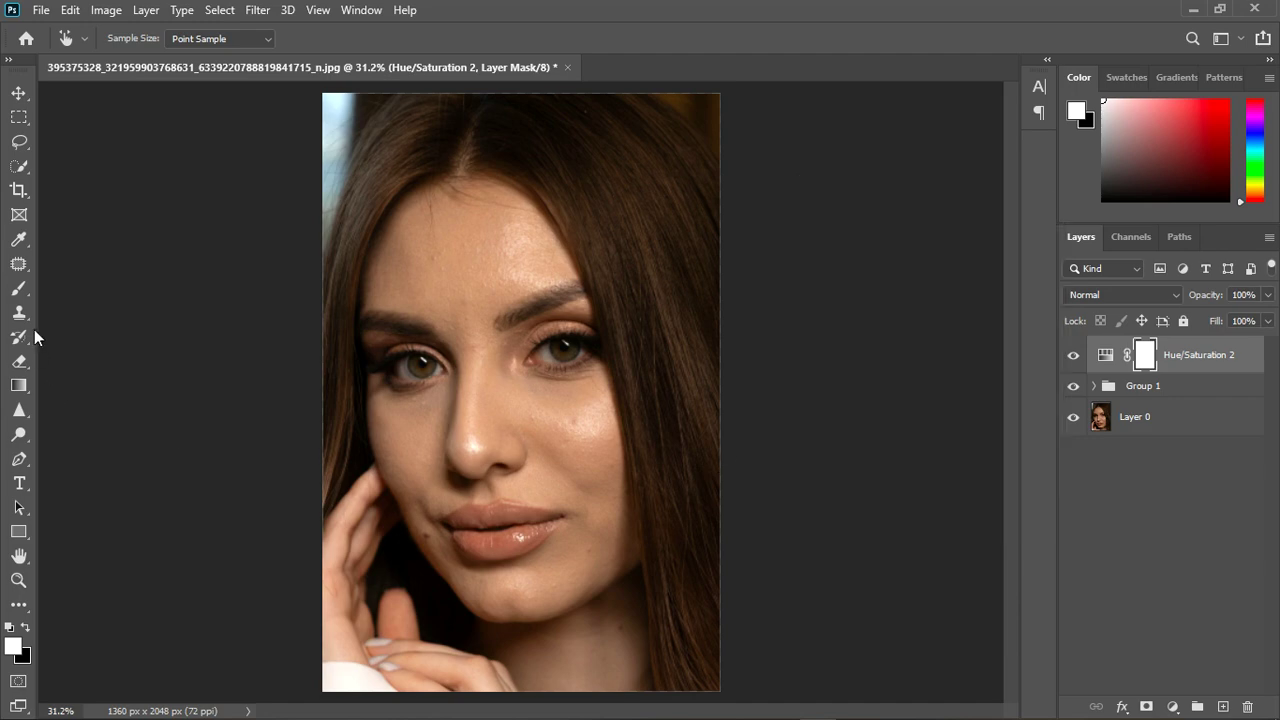
Step: Switch to the Brush at 100% flow with black as the foreground colour
drag(19, 288, 126, 288)
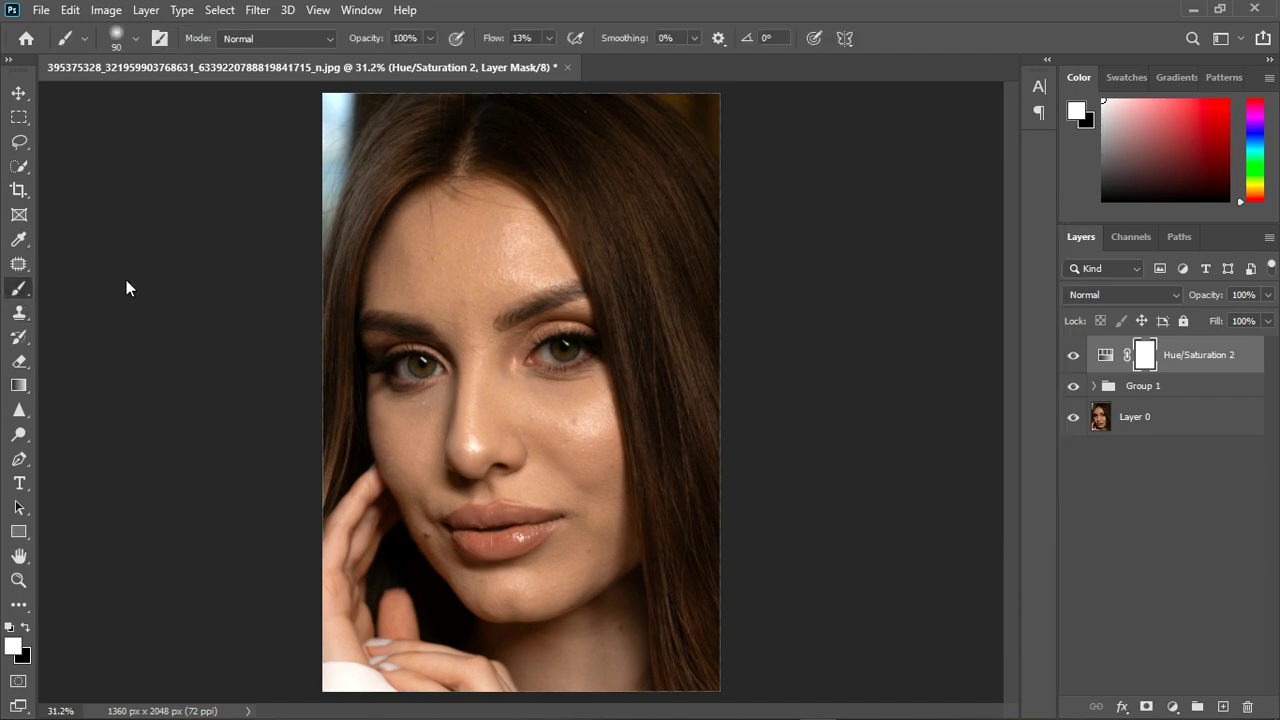
click(548, 38)
drag(548, 61, 654, 61)
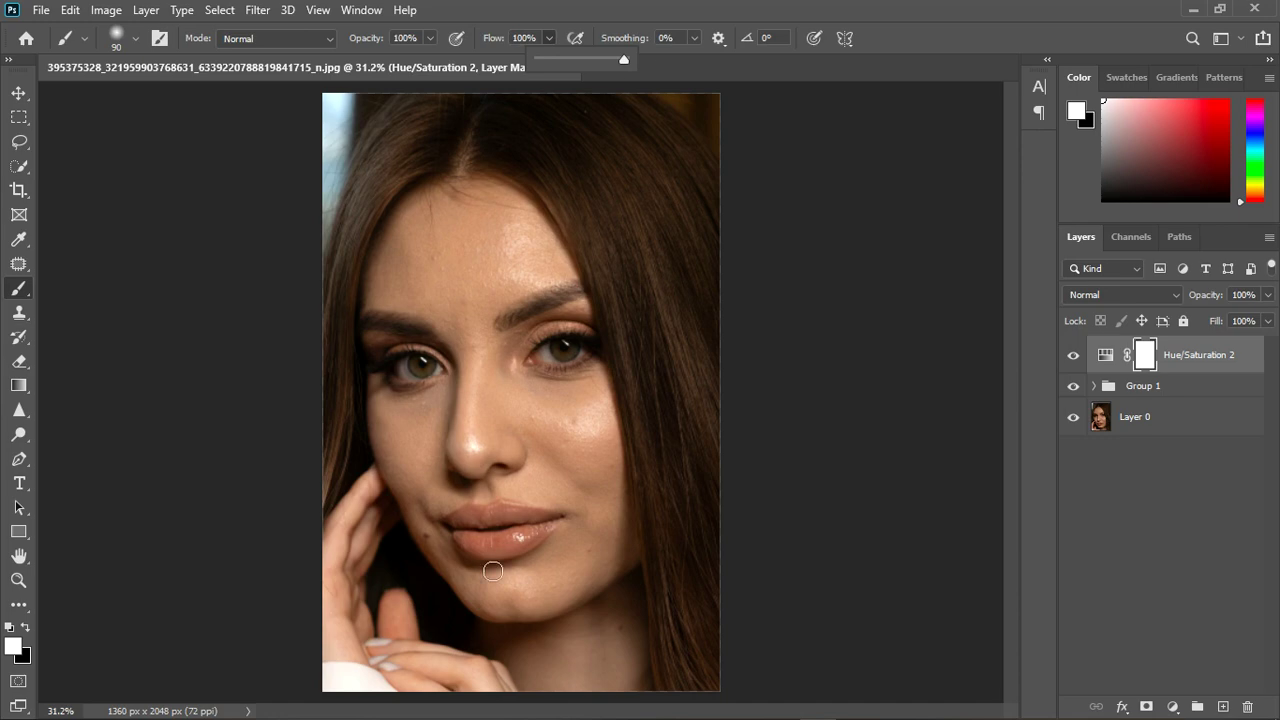
scroll(497, 554, up, 2)
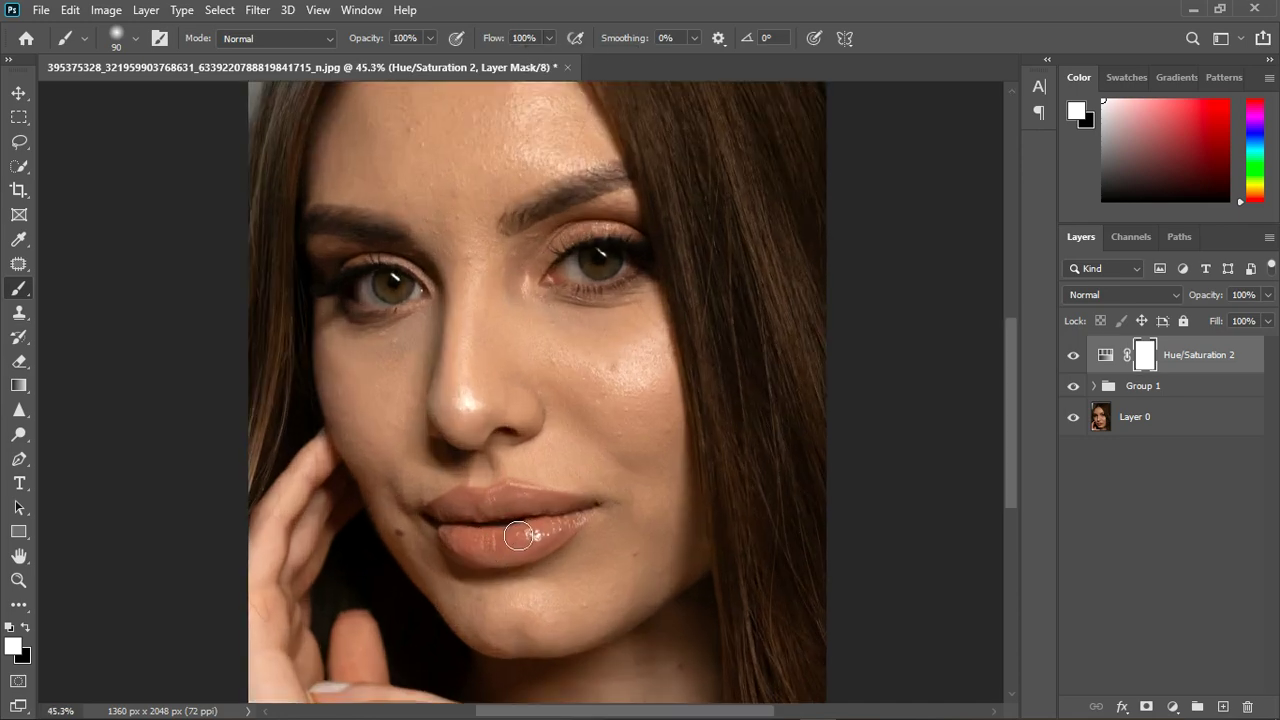
key(x)
Step: Paint black on Hue/Saturation 2's mask over the lower lip and check the result
mouse_move(475, 527)
mouse_down()
mouse_move(557, 518)
mouse_move(573, 531)
mouse_move(508, 555)
mouse_move(584, 527)
mouse_move(506, 555)
mouse_move(456, 531)
mouse_move(493, 569)
mouse_move(485, 543)
mouse_move(525, 514)
mouse_move(571, 528)
mouse_up()
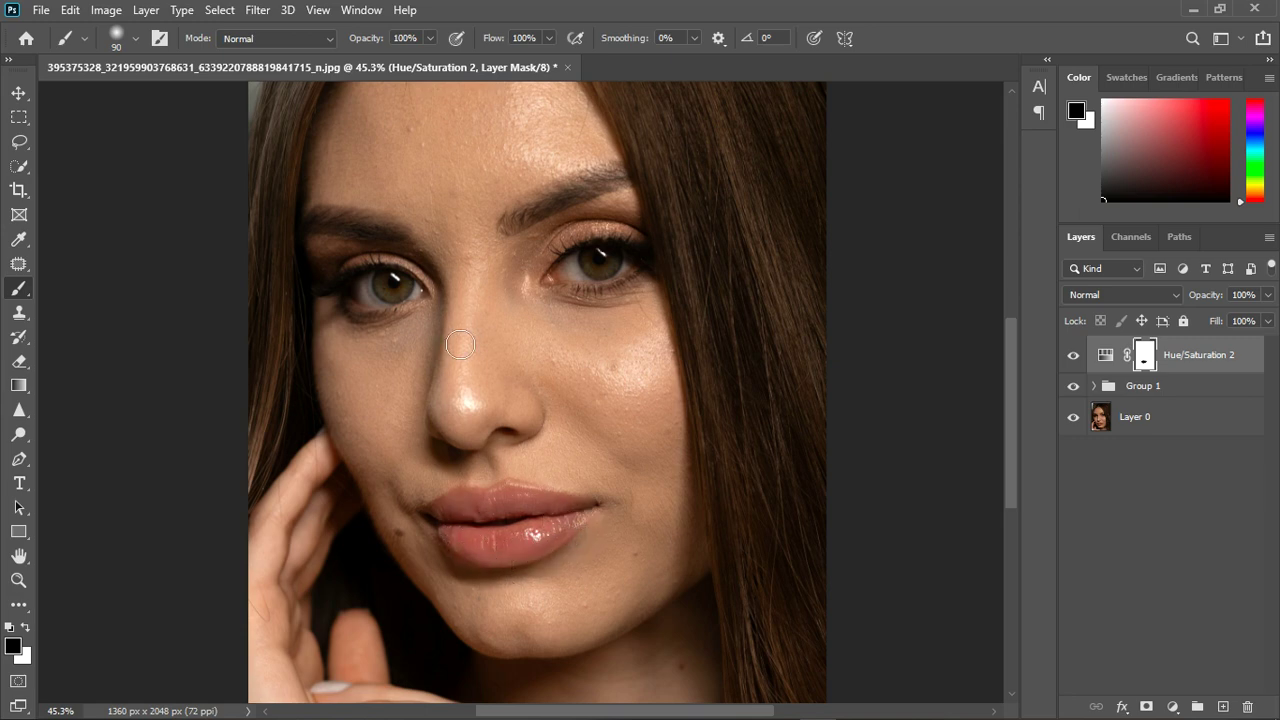
click(1074, 356)
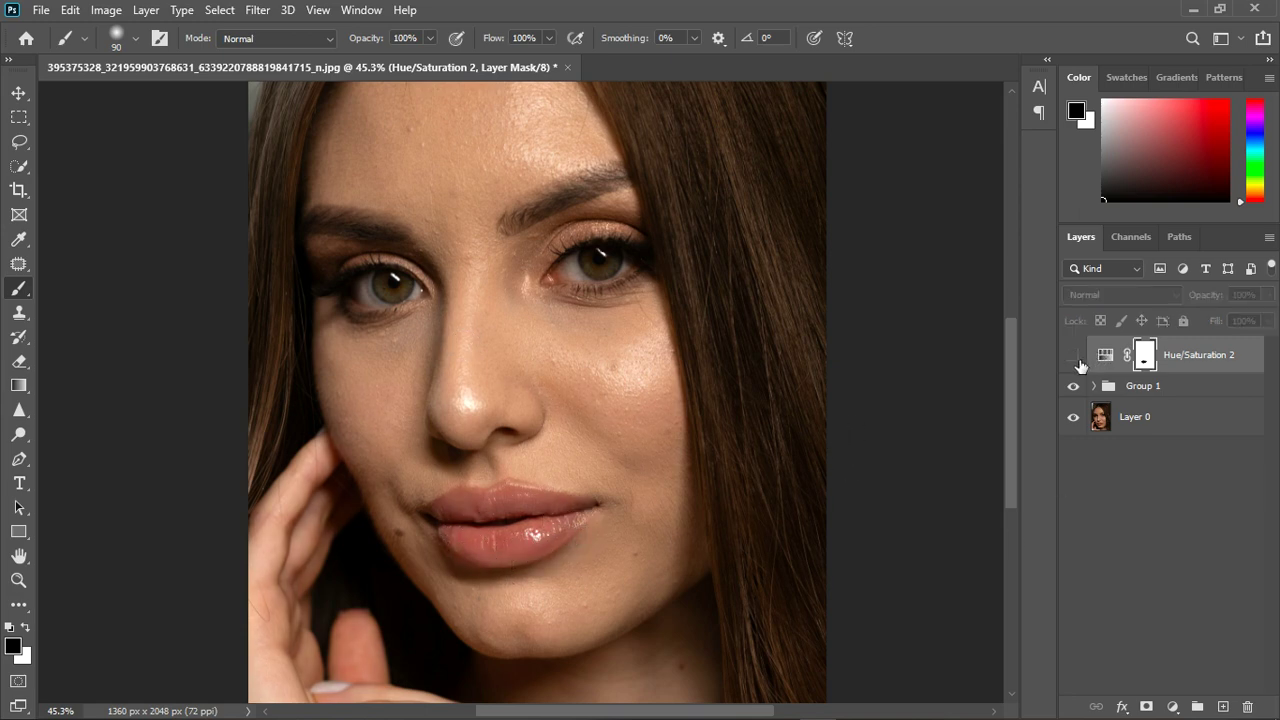
click(1074, 356)
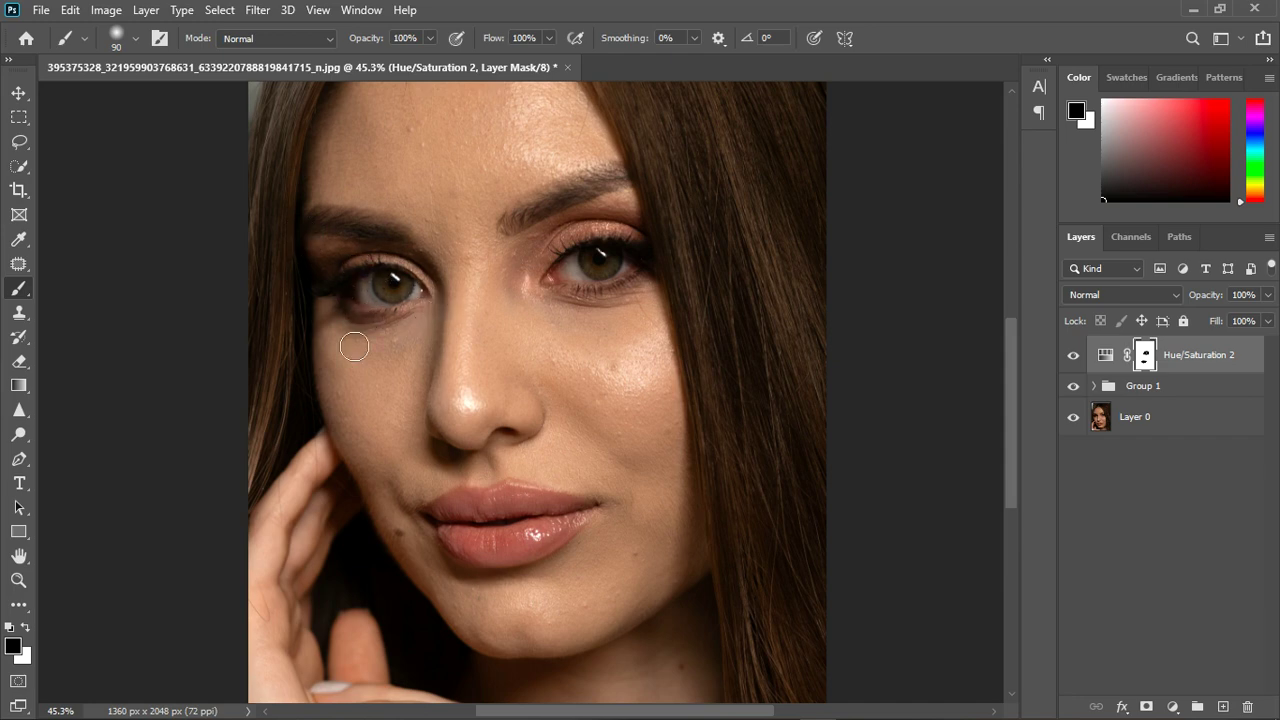
scroll(373, 295, down, 5)
scroll(551, 375, up, 4)
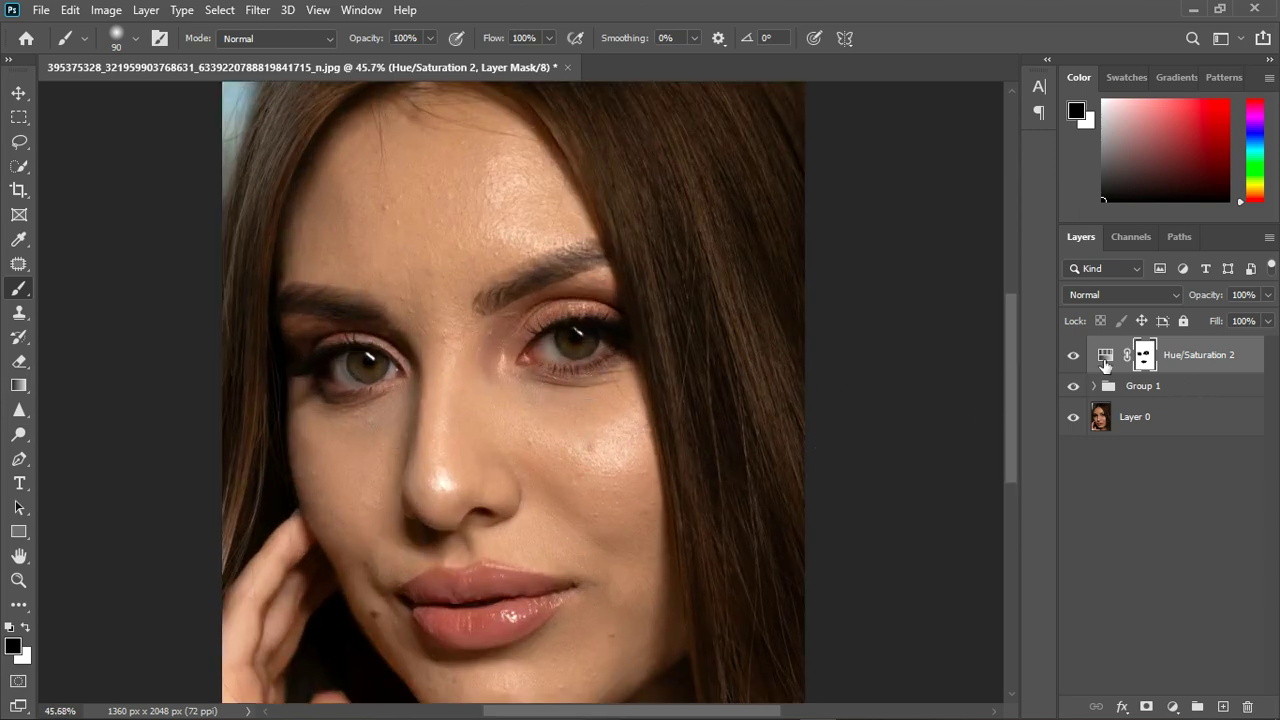
Step: Add a Hue/Saturation 3 layer, deleting an accidentally added Color Balance layer
click(1172, 706)
click(1174, 533)
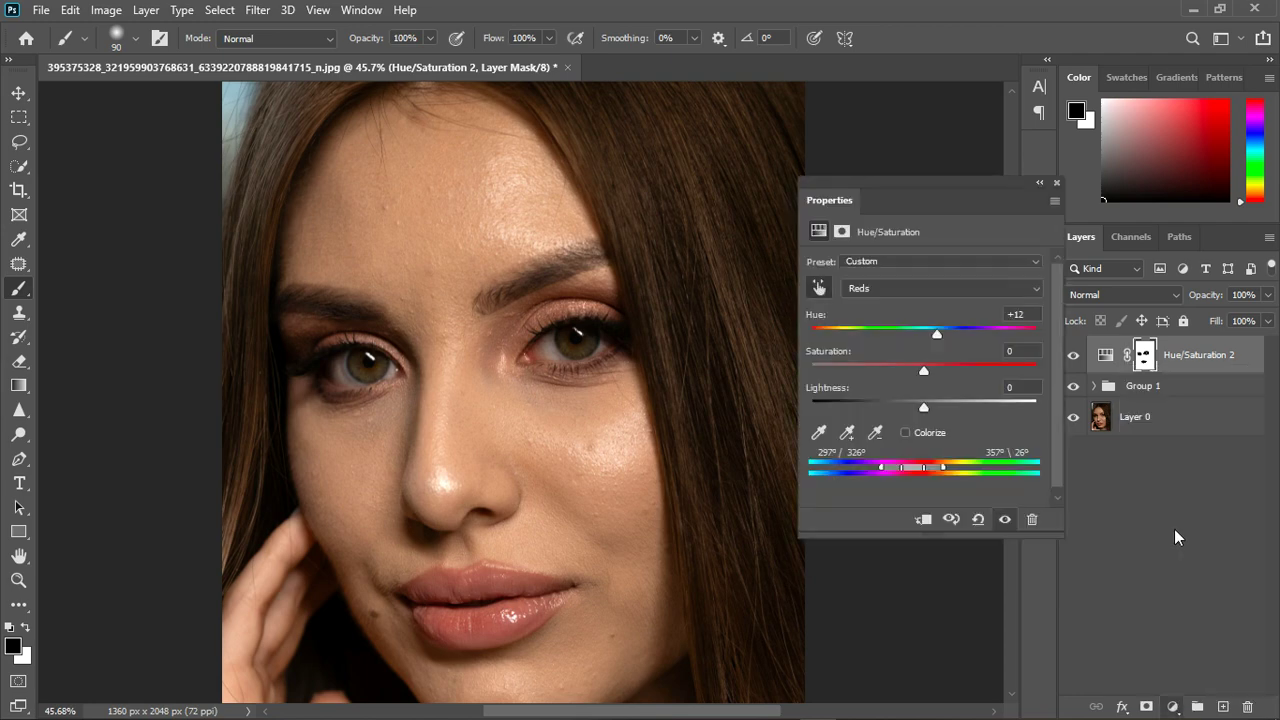
click(1057, 184)
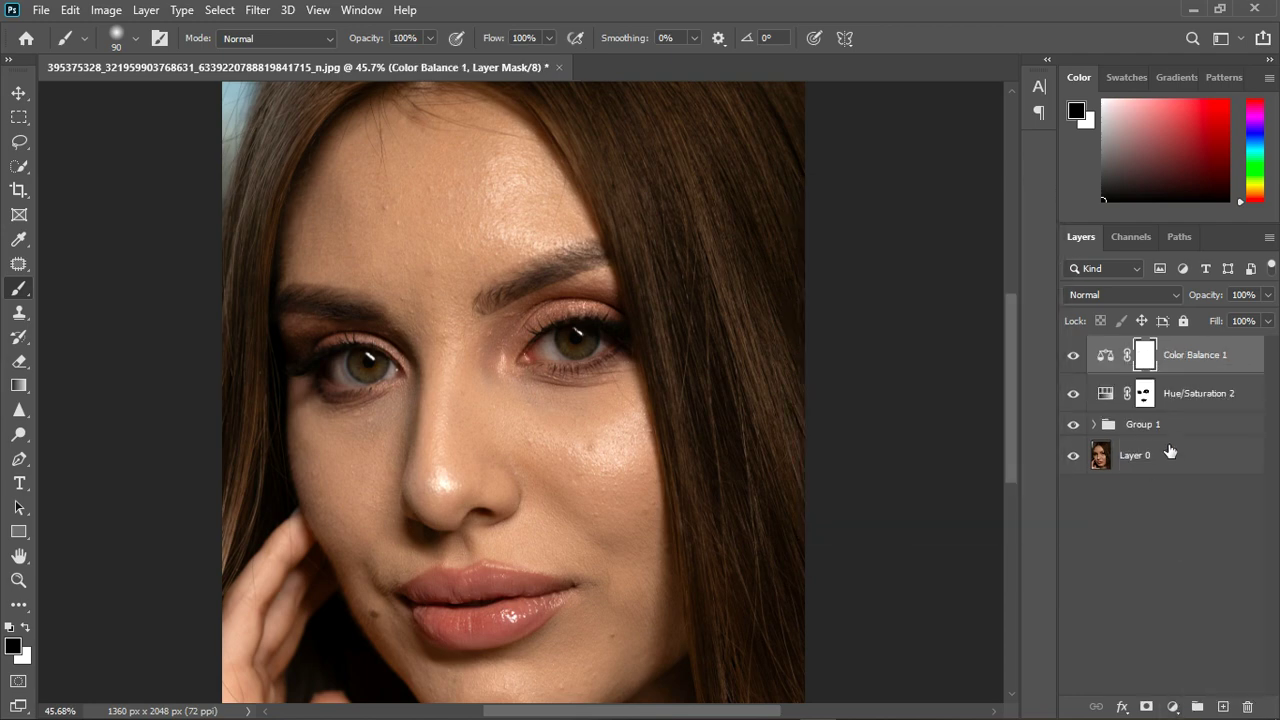
key(Delete)
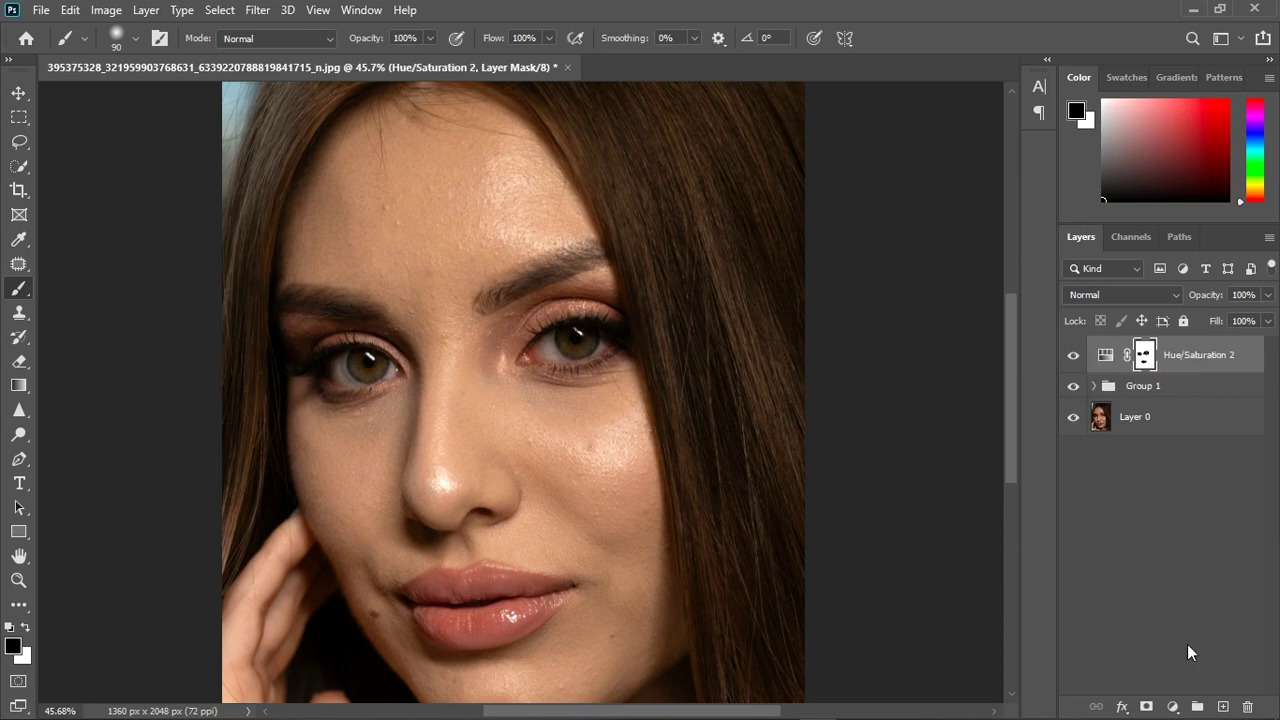
click(1174, 706)
click(1175, 523)
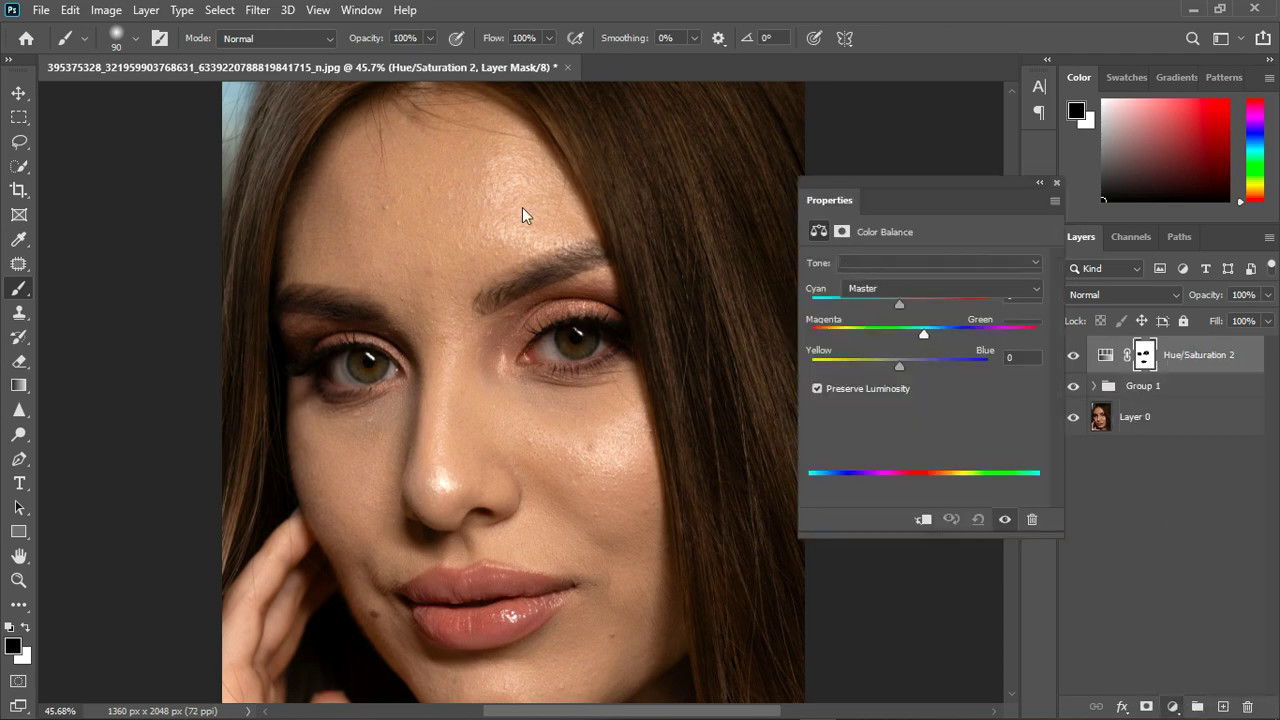
Step: Mask Hue/Saturation 3 to skin tones via Color Range sampled on cheek and nose, fuzziness 34
click(222, 12)
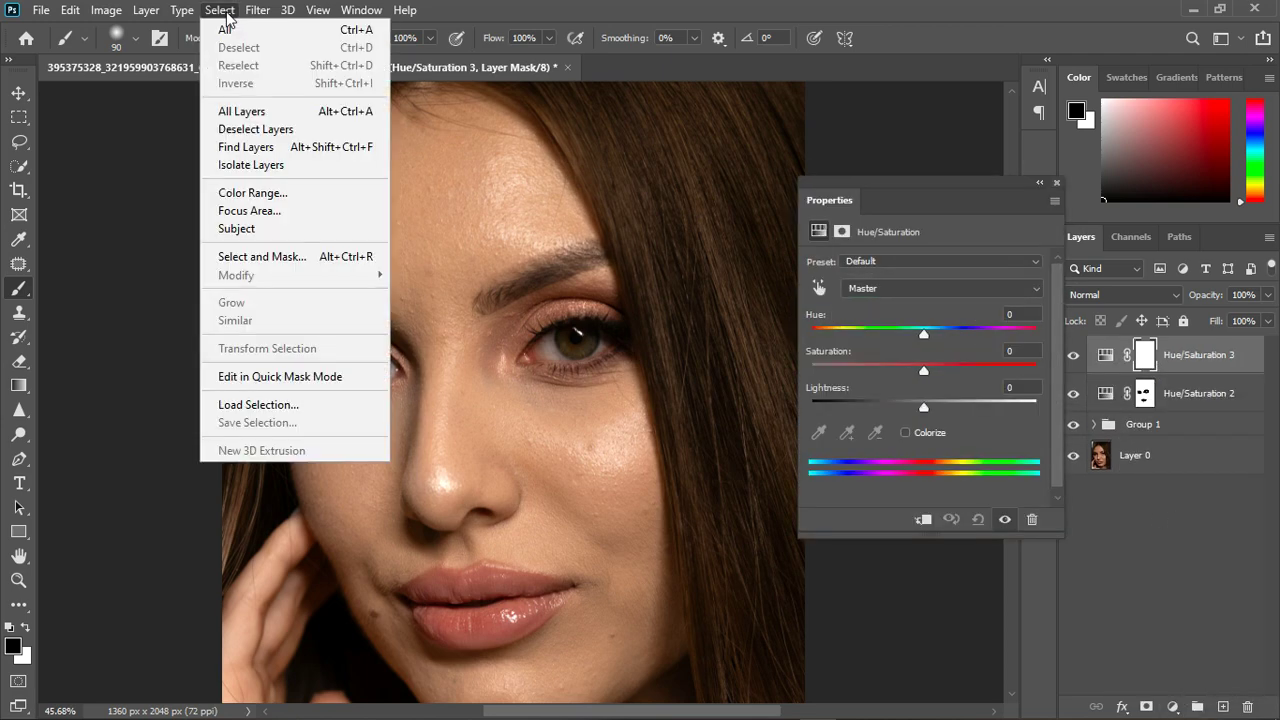
click(250, 195)
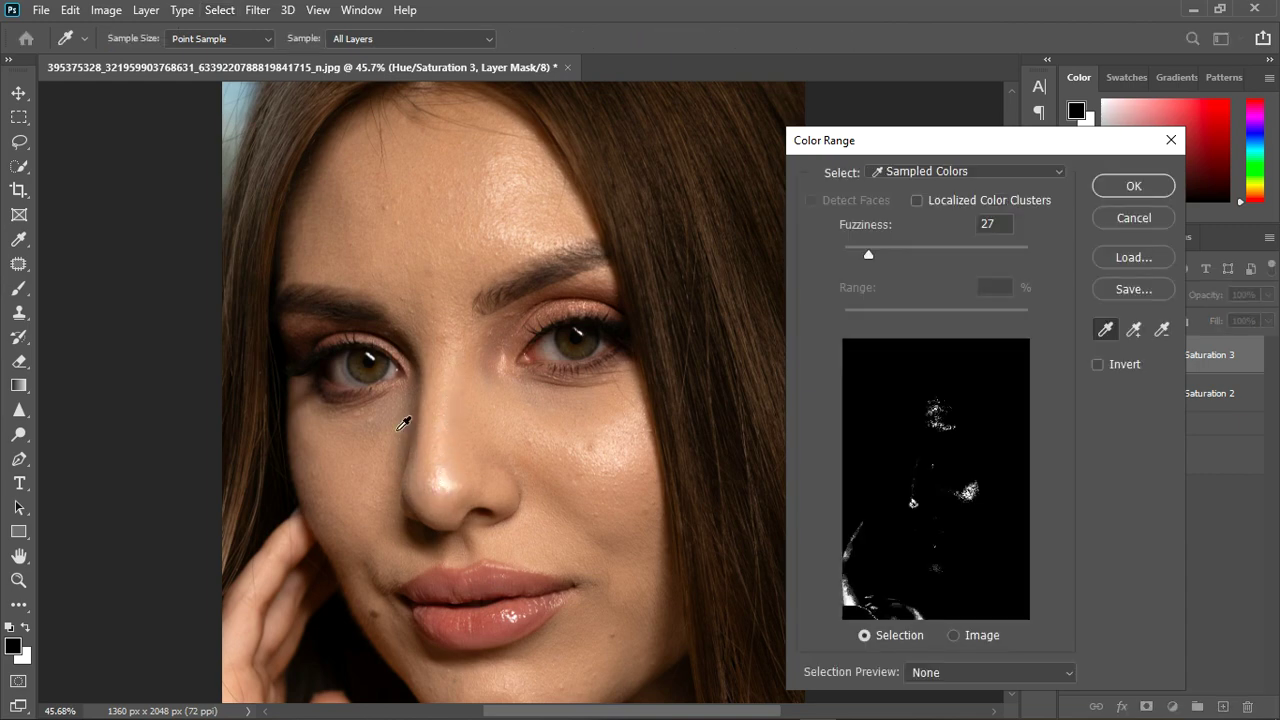
click(399, 428)
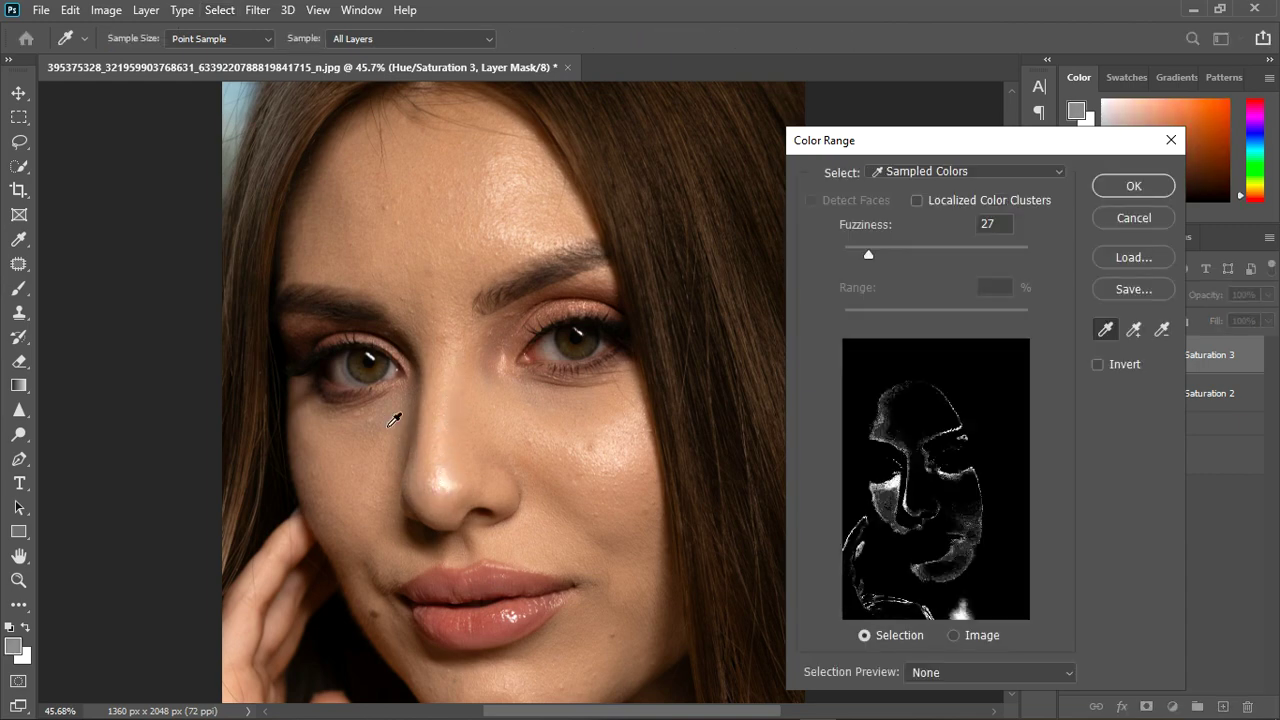
click(421, 492)
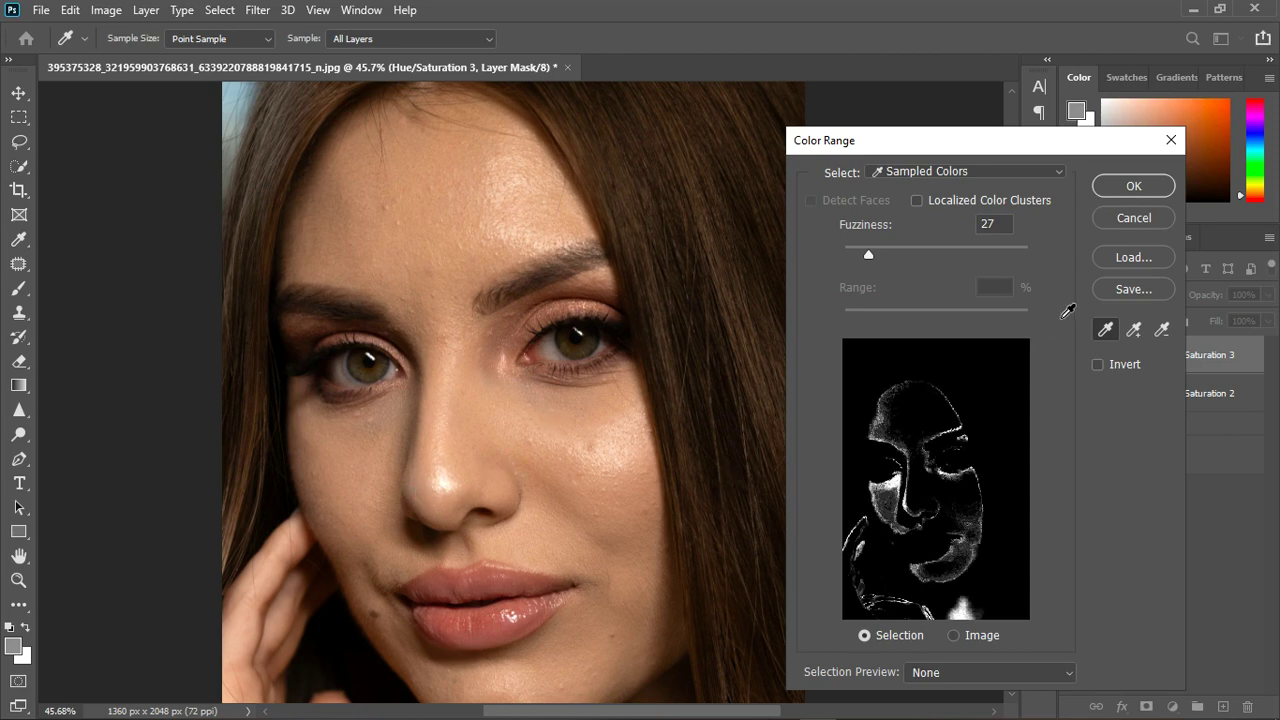
drag(867, 254, 873, 251)
click(1133, 187)
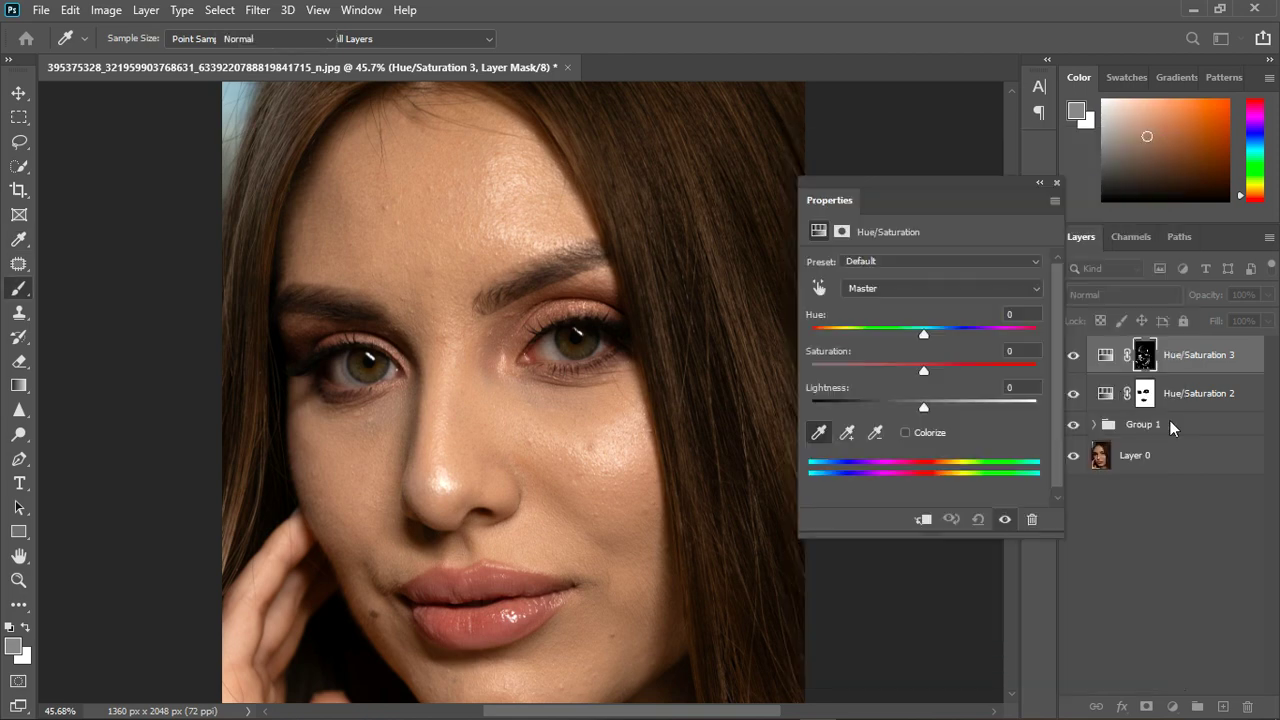
Step: Raise Hue/Saturation 3's skin saturation slightly and compare it on and off
key(b)
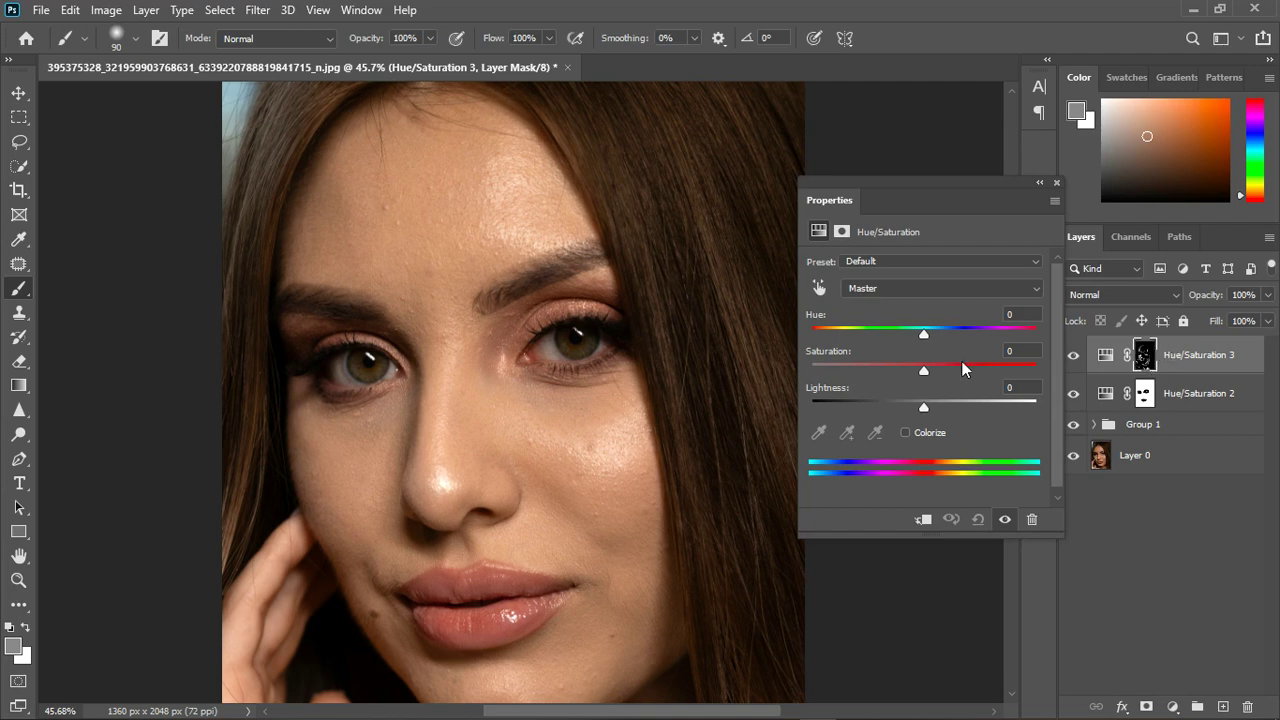
scroll(543, 340, down, 2)
drag(922, 371, 931, 369)
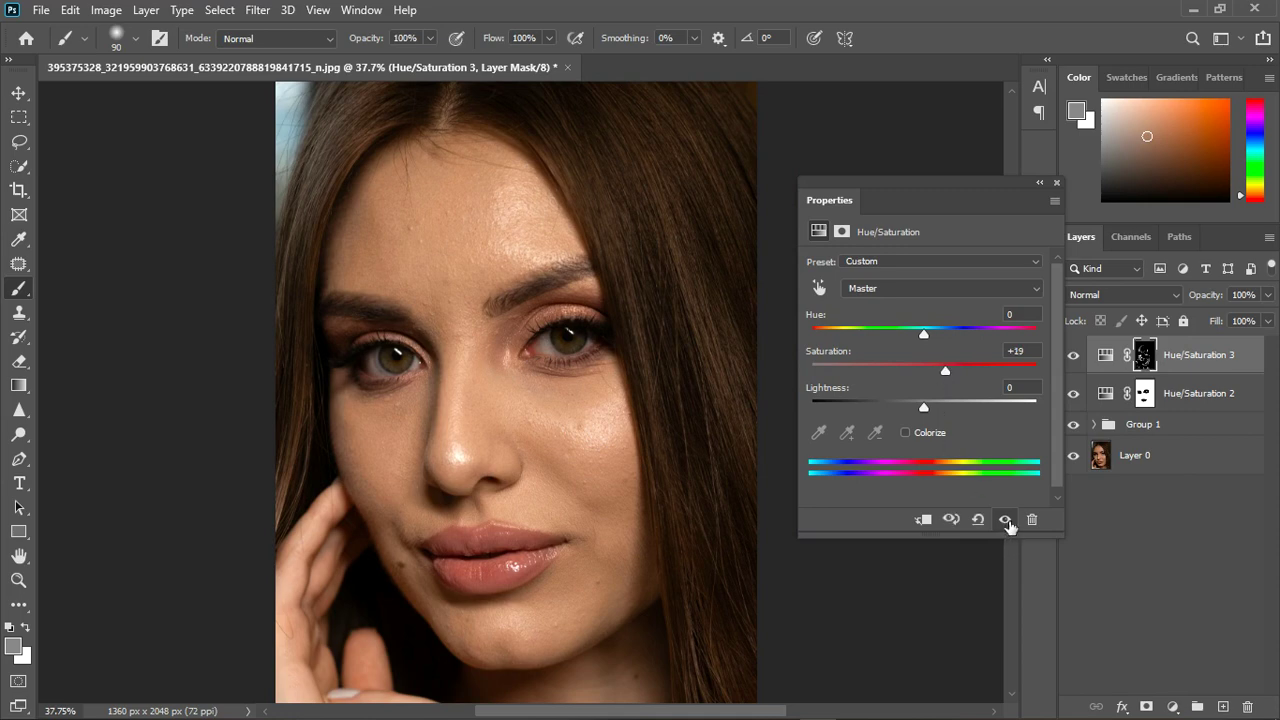
scroll(423, 360, up, 5)
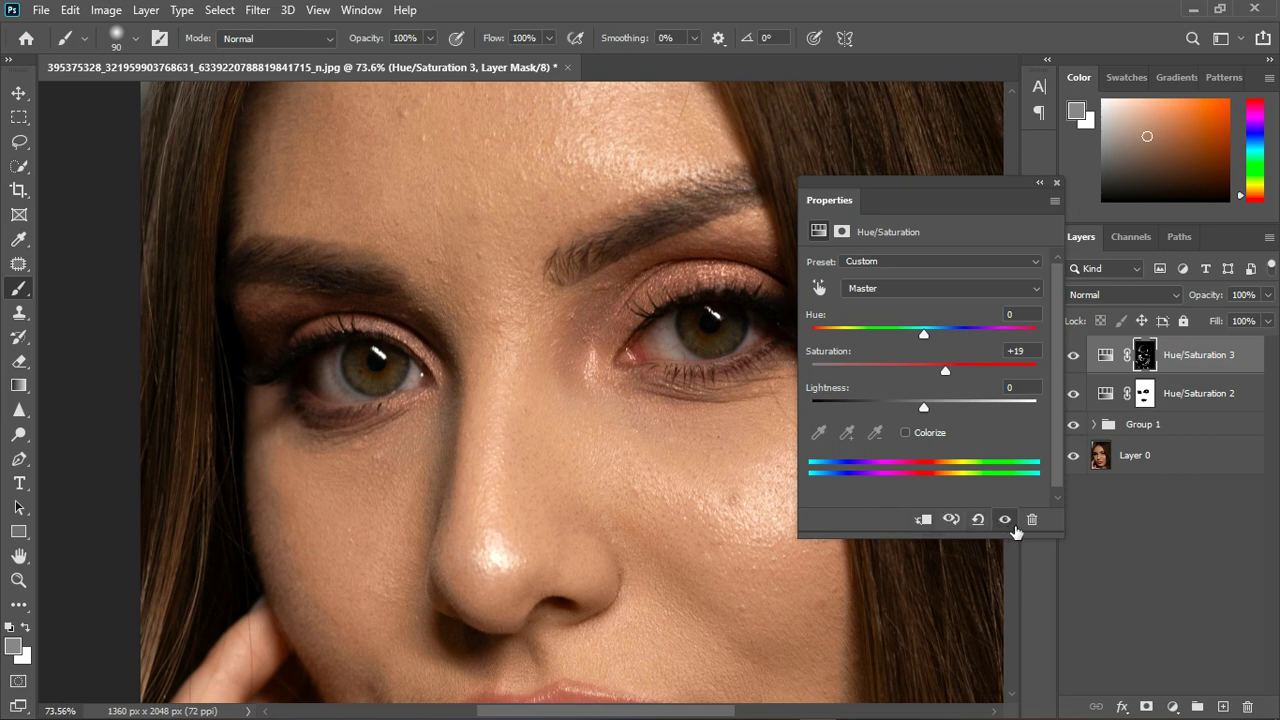
click(1008, 524)
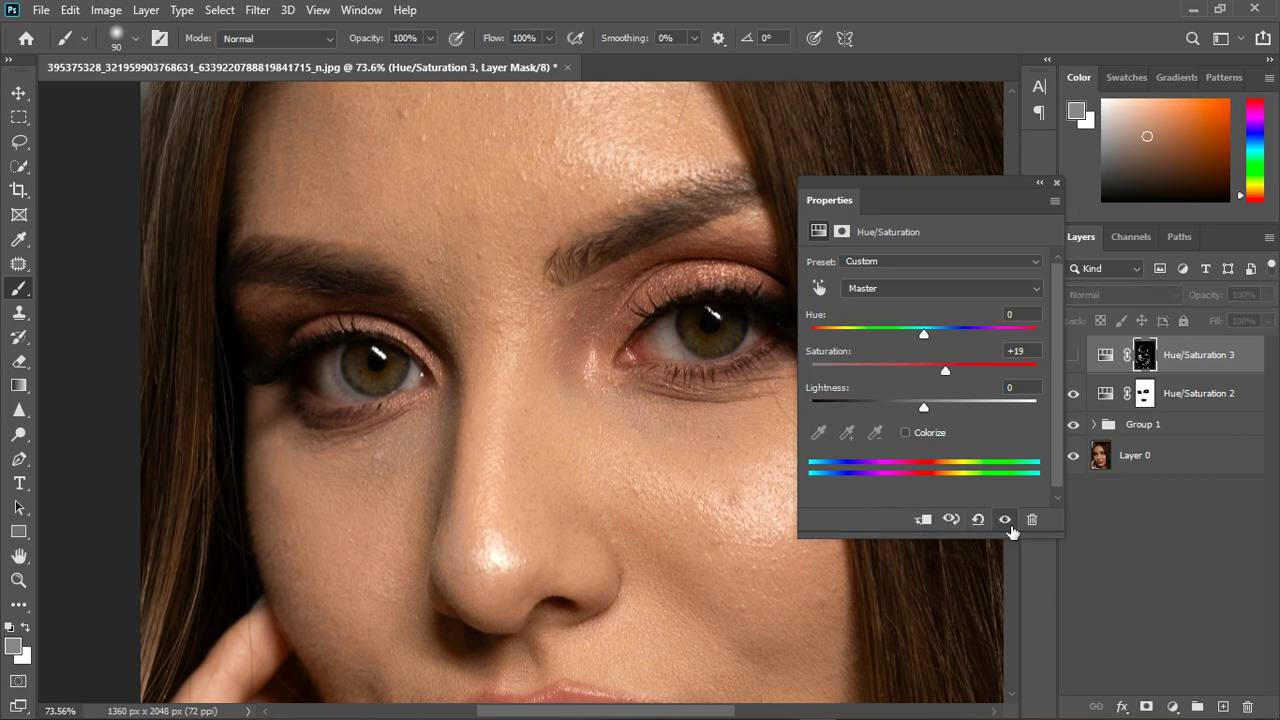
click(1008, 524)
click(1005, 520)
click(1005, 520)
scroll(566, 502, down, 5)
scroll(552, 379, down, 2)
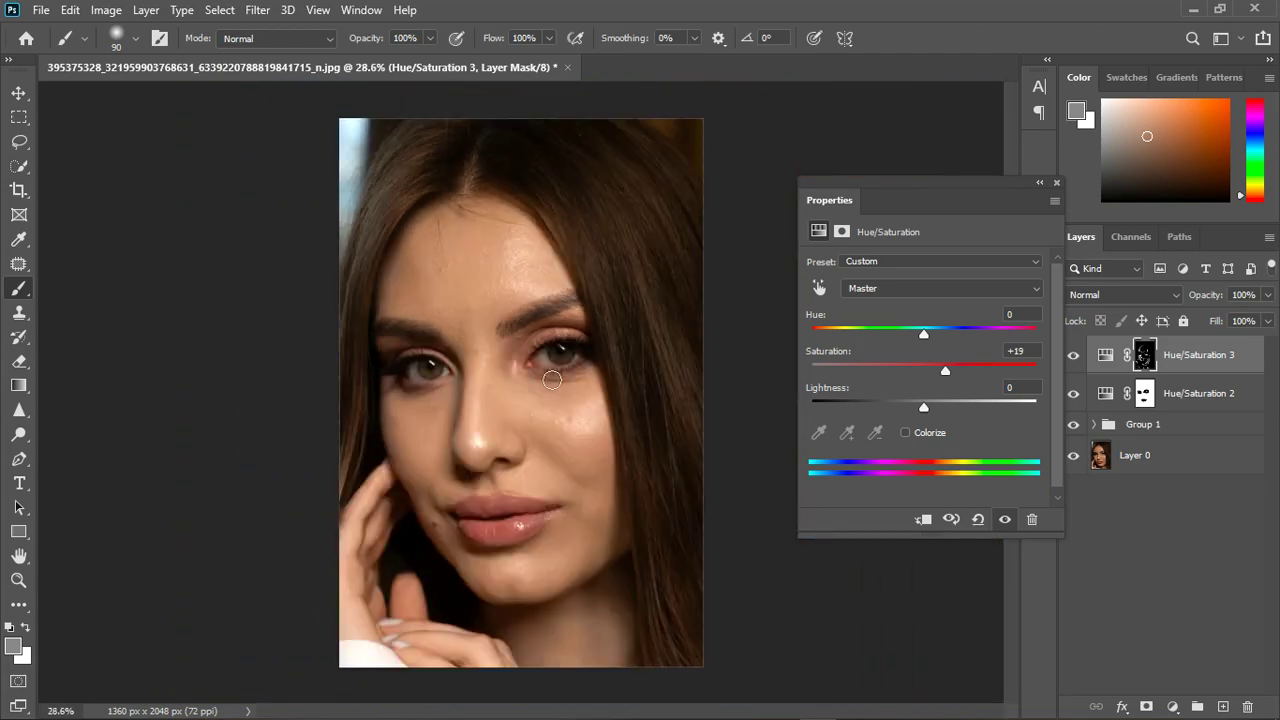
click(1057, 179)
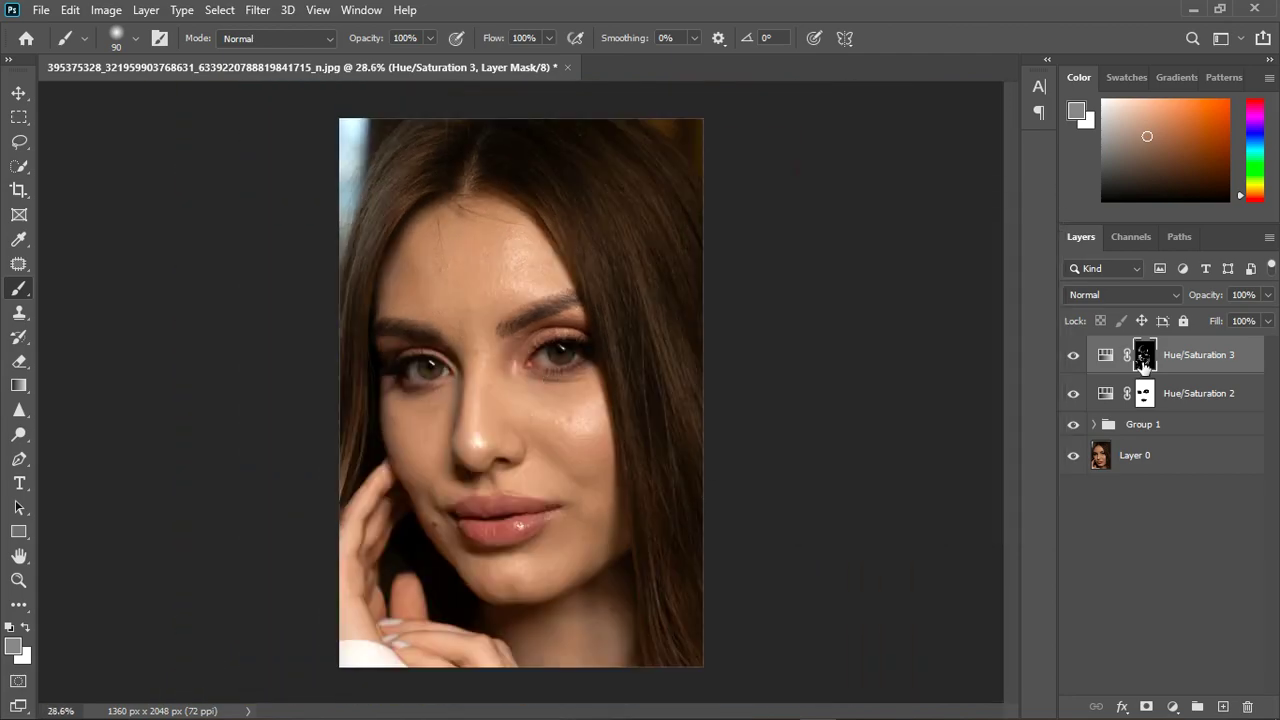
Step: Group Hue/Saturation 2 and 3 into Group 2 above Group 1
shift+click(1226, 412)
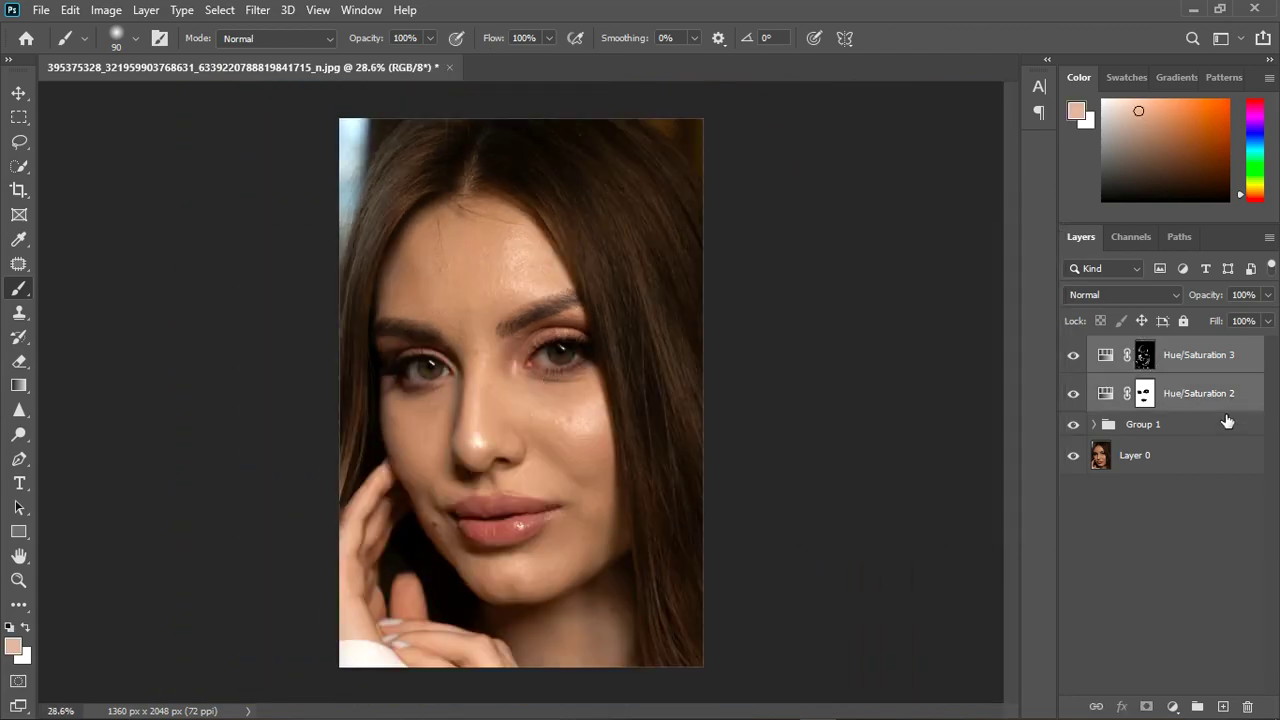
click(1197, 707)
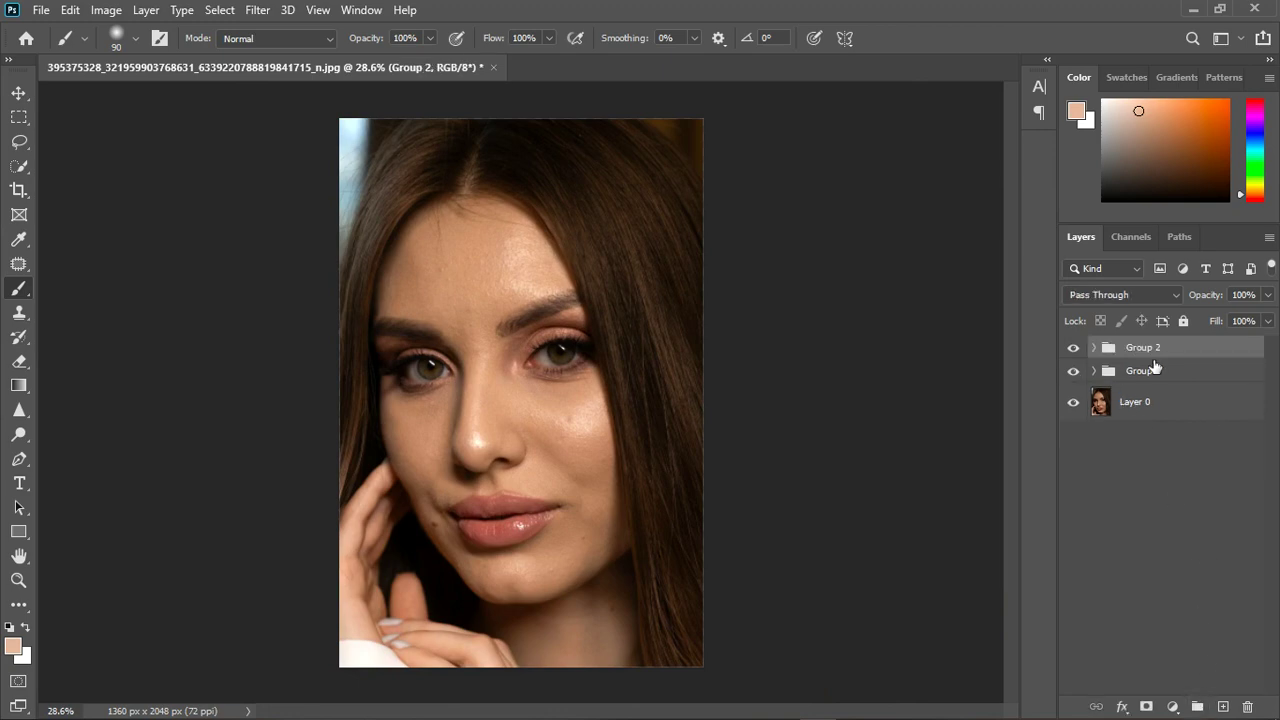
scroll(494, 314, up, 1)
scroll(746, 471, up, 2)
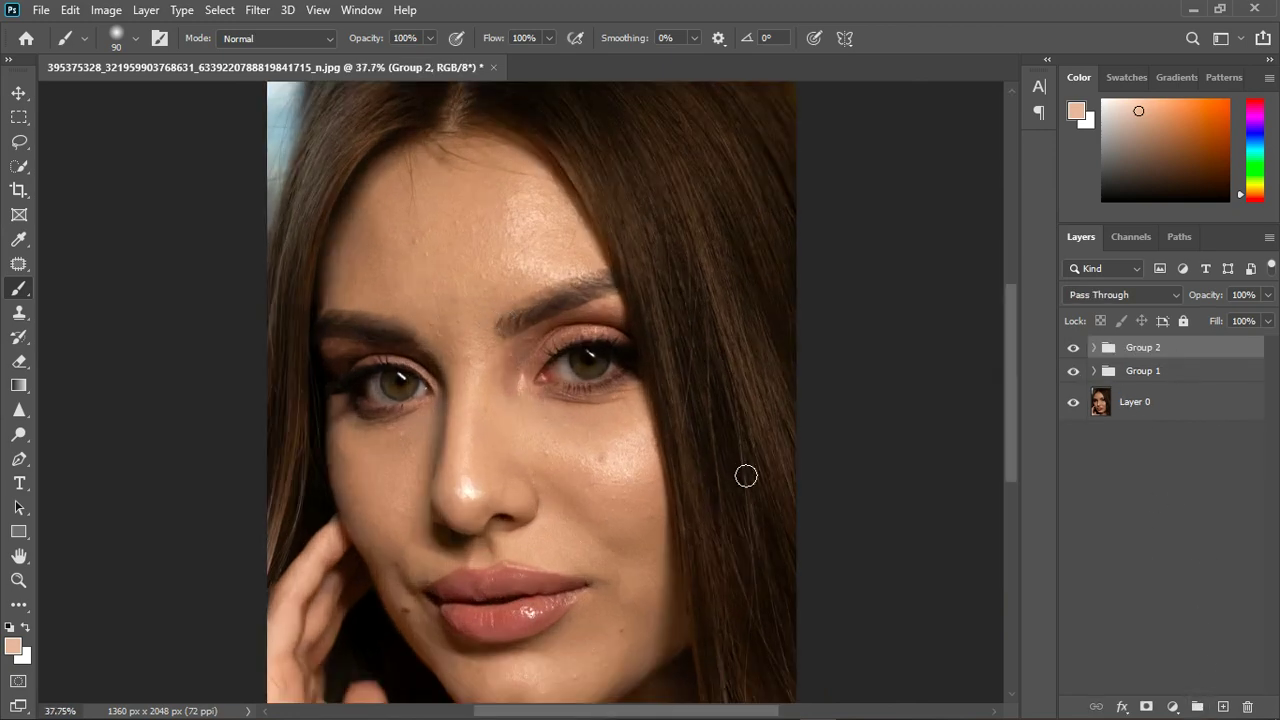
scroll(494, 353, down, 2)
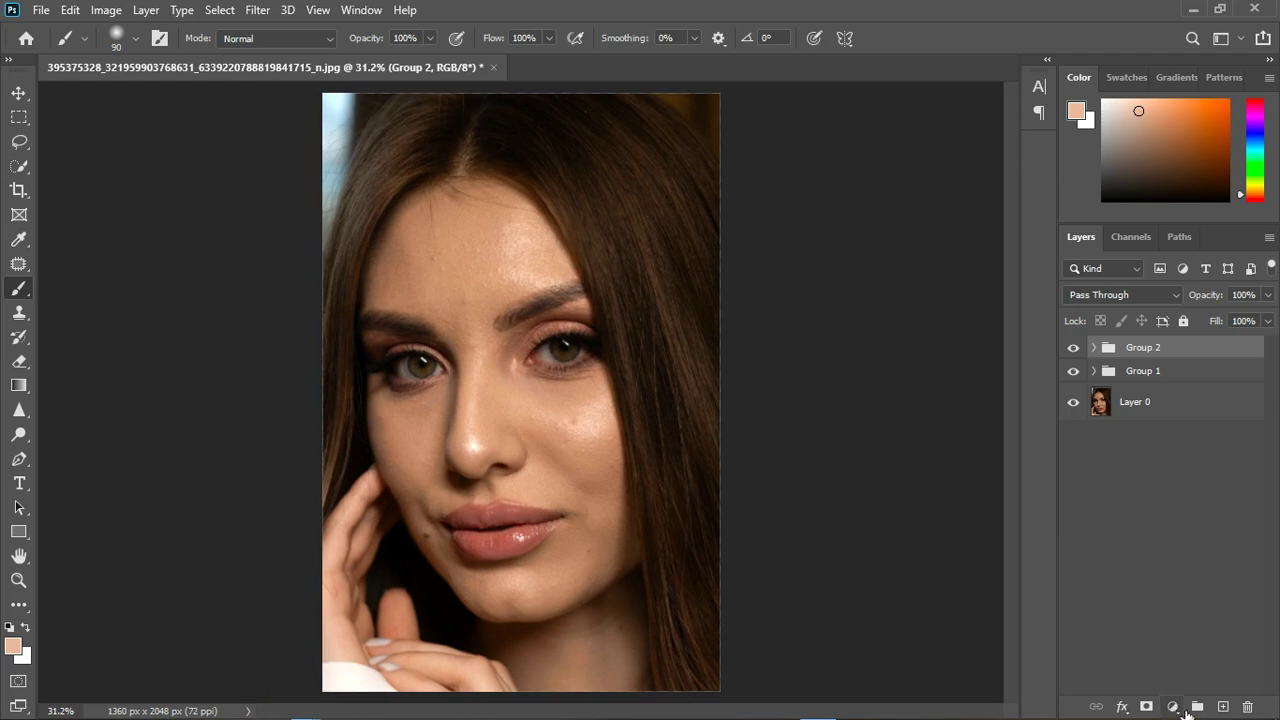
click(1176, 709)
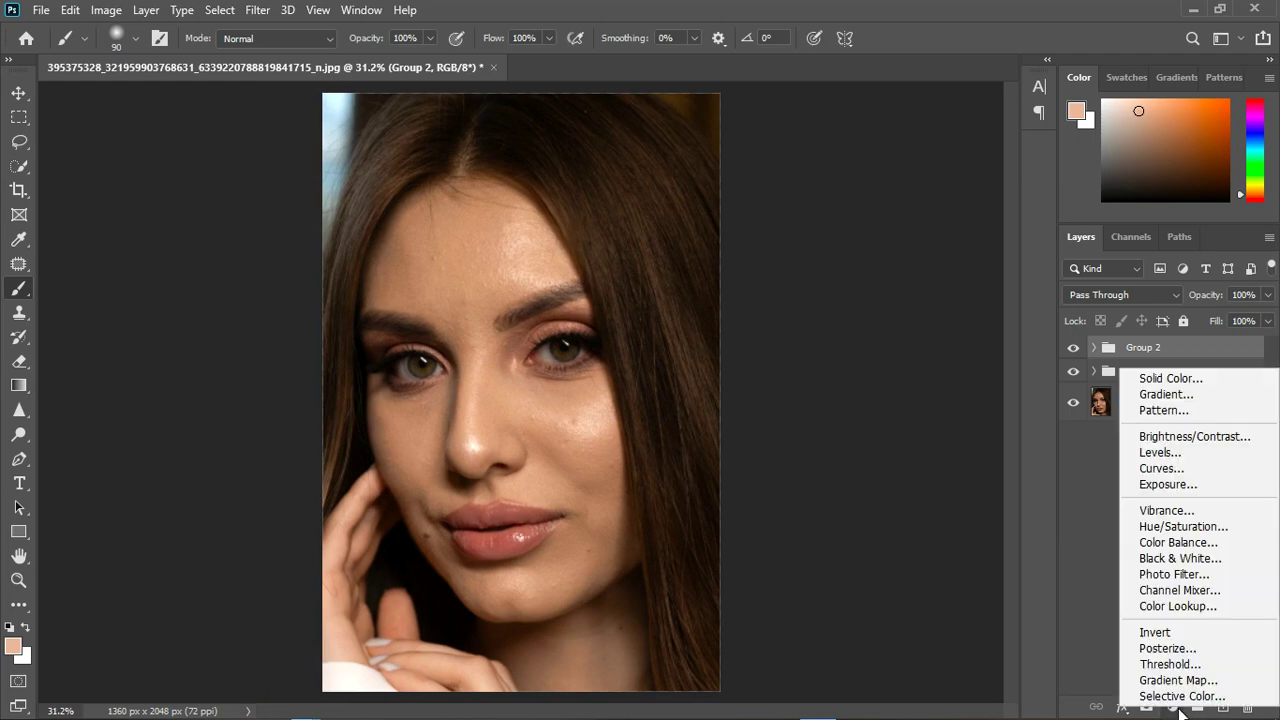
Step: Add a Black & White adjustment layer with Reds at -31 and Yellows at 15
click(1180, 558)
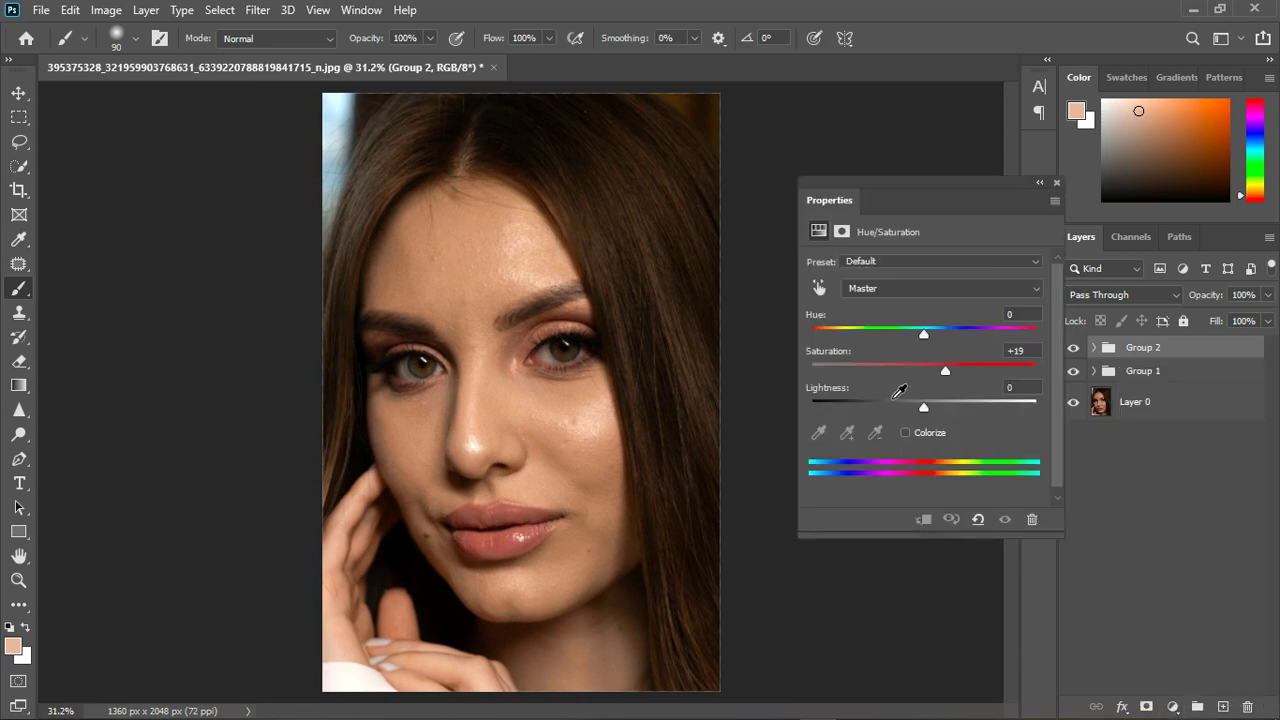
drag(920, 333, 887, 333)
drag(910, 376, 911, 378)
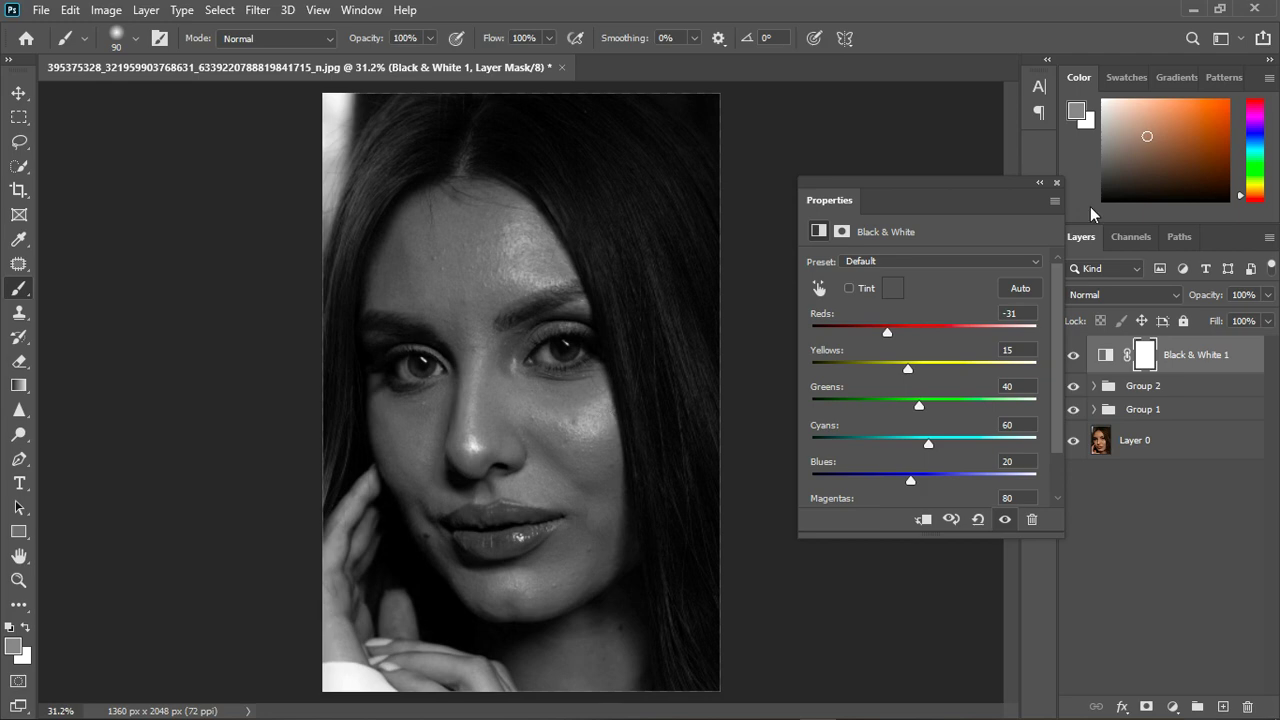
key(ctrl+plus)
click(1056, 182)
Step: Zoom in on the face and make Layer 0 the active layer
scroll(520, 490, up, 5)
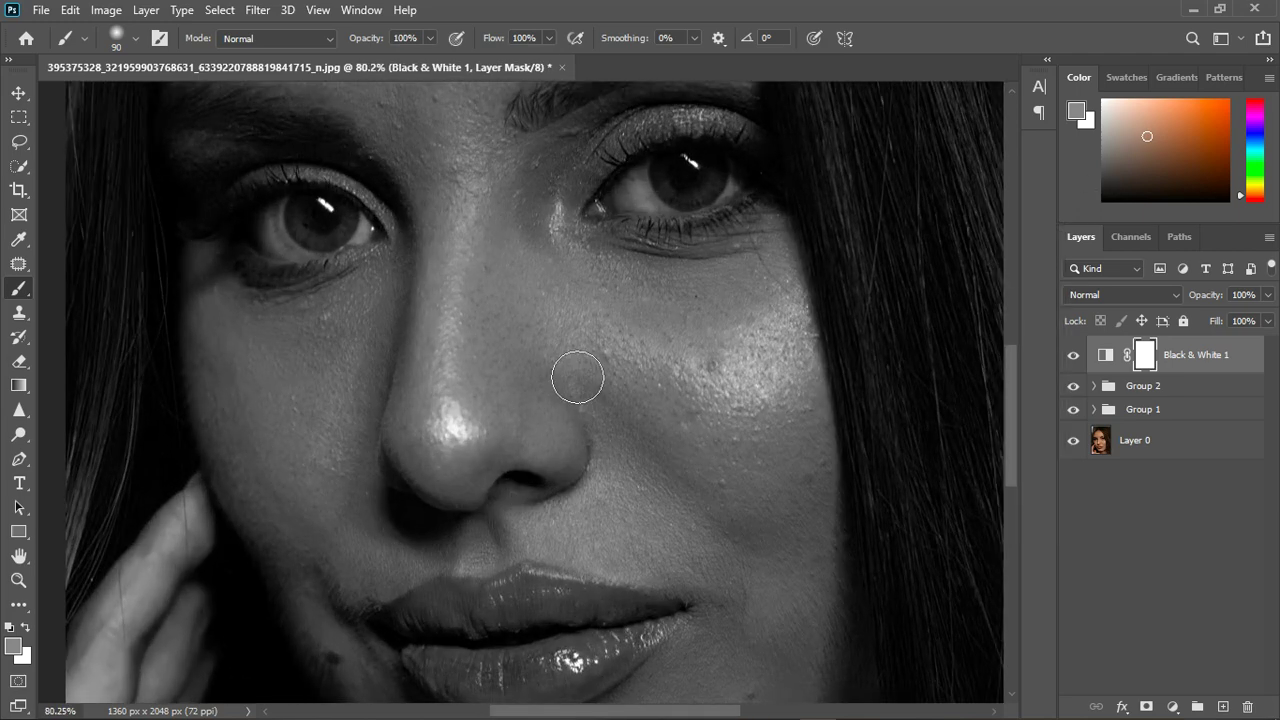
scroll(634, 500, down, 2)
scroll(640, 509, up, 1)
scroll(646, 494, down, 1)
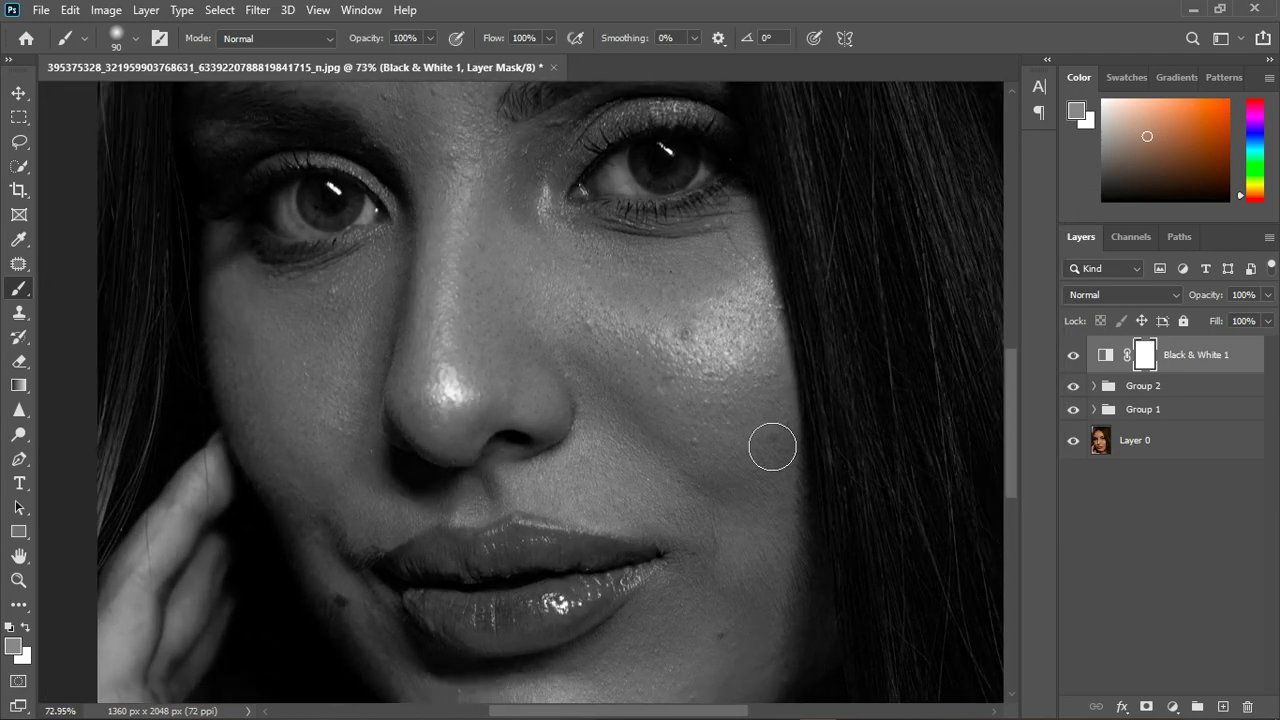
click(1189, 453)
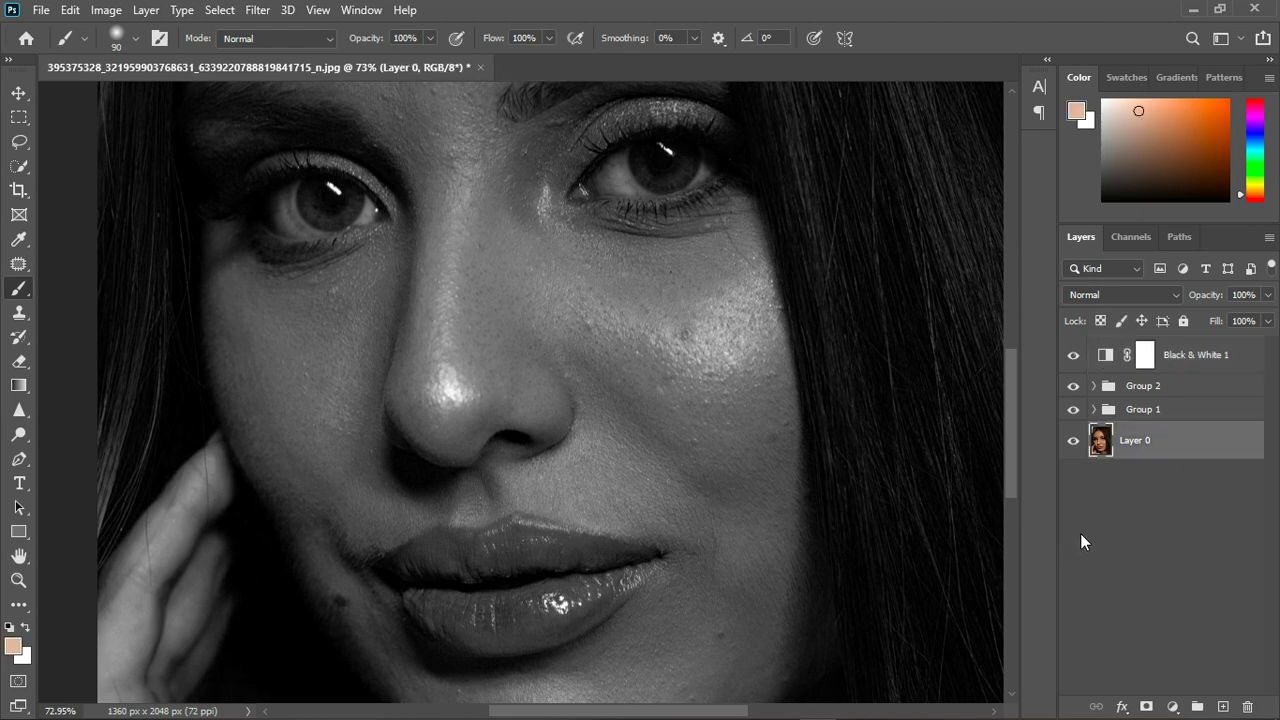
Step: With the Patch Tool, patch blemishes on the cheek, mouth corner and under the left eye
click(17, 268)
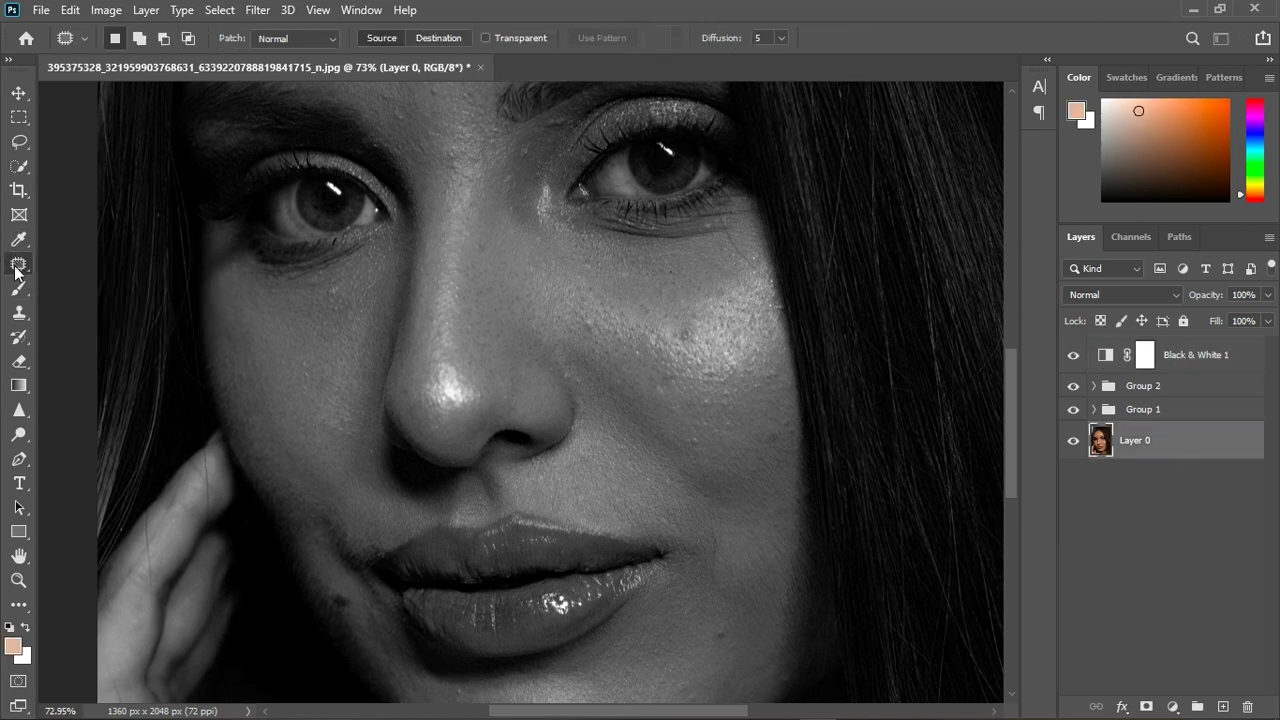
right_click(22, 268)
click(92, 297)
mouse_move(578, 310)
mouse_down()
mouse_move(703, 342)
mouse_move(688, 329)
mouse_move(702, 452)
mouse_move(703, 434)
mouse_move(693, 448)
mouse_move(723, 464)
mouse_move(332, 601)
mouse_move(343, 616)
mouse_move(363, 592)
mouse_move(325, 578)
mouse_up()
key(ctrl+d)
key(ctrl+d)
key(ctrl+d)
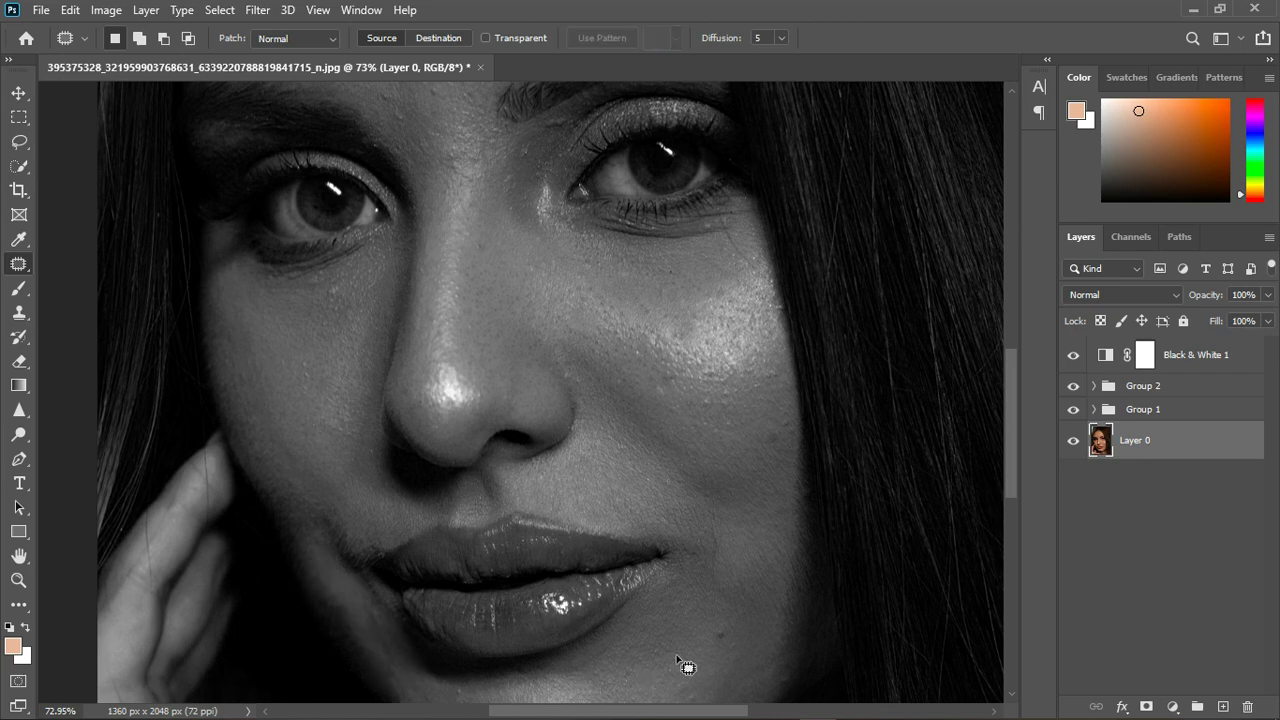
drag(734, 631, 736, 630)
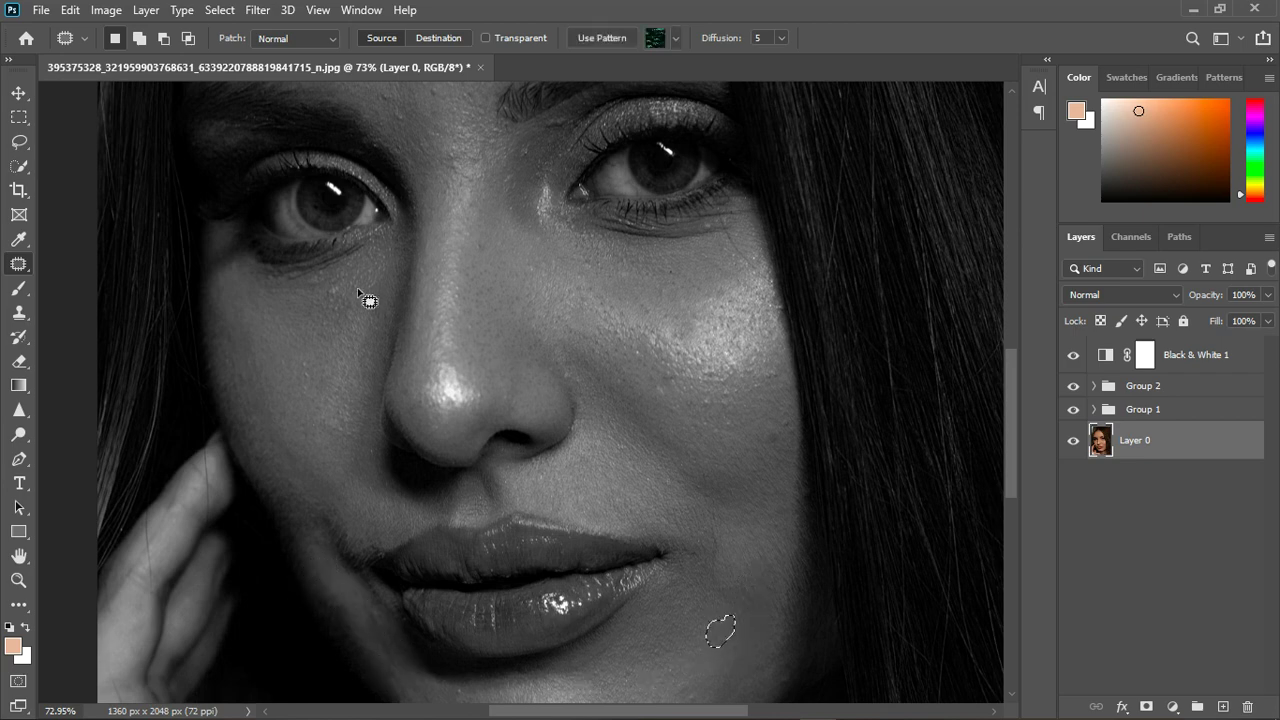
drag(352, 286, 332, 300)
Step: Patch several small spots across the forehead with nearby clean skin
scroll(654, 513, down, 2)
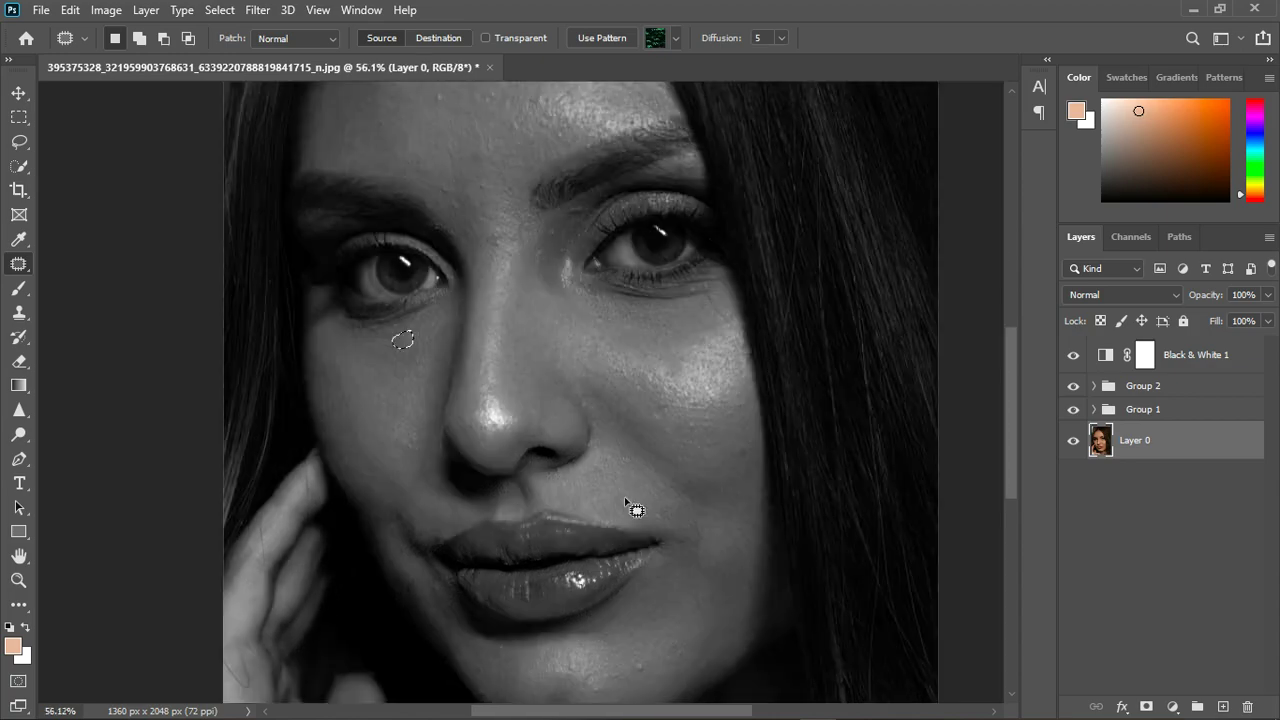
scroll(514, 131, down, 1)
scroll(457, 243, up, 4)
mouse_move(452, 238)
mouse_down()
mouse_move(419, 255)
mouse_move(464, 275)
mouse_move(498, 262)
mouse_up()
click(518, 222)
drag(514, 217, 520, 357)
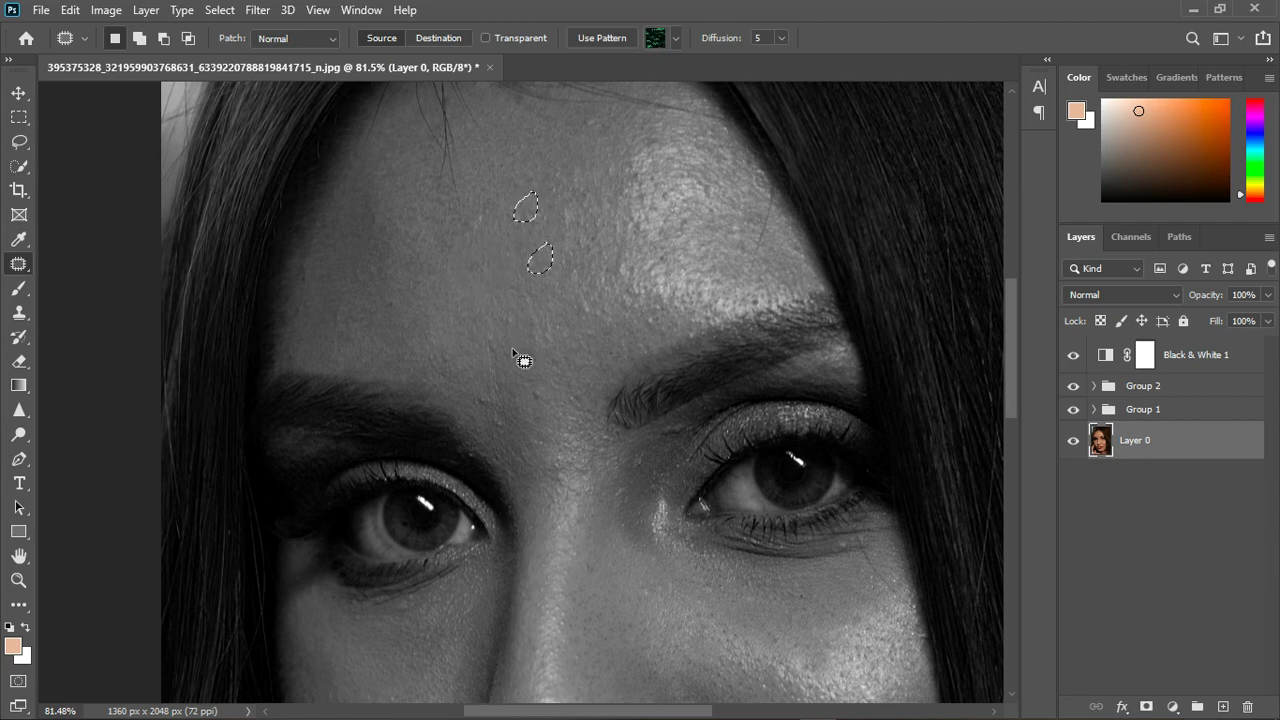
click(595, 302)
drag(595, 302, 571, 300)
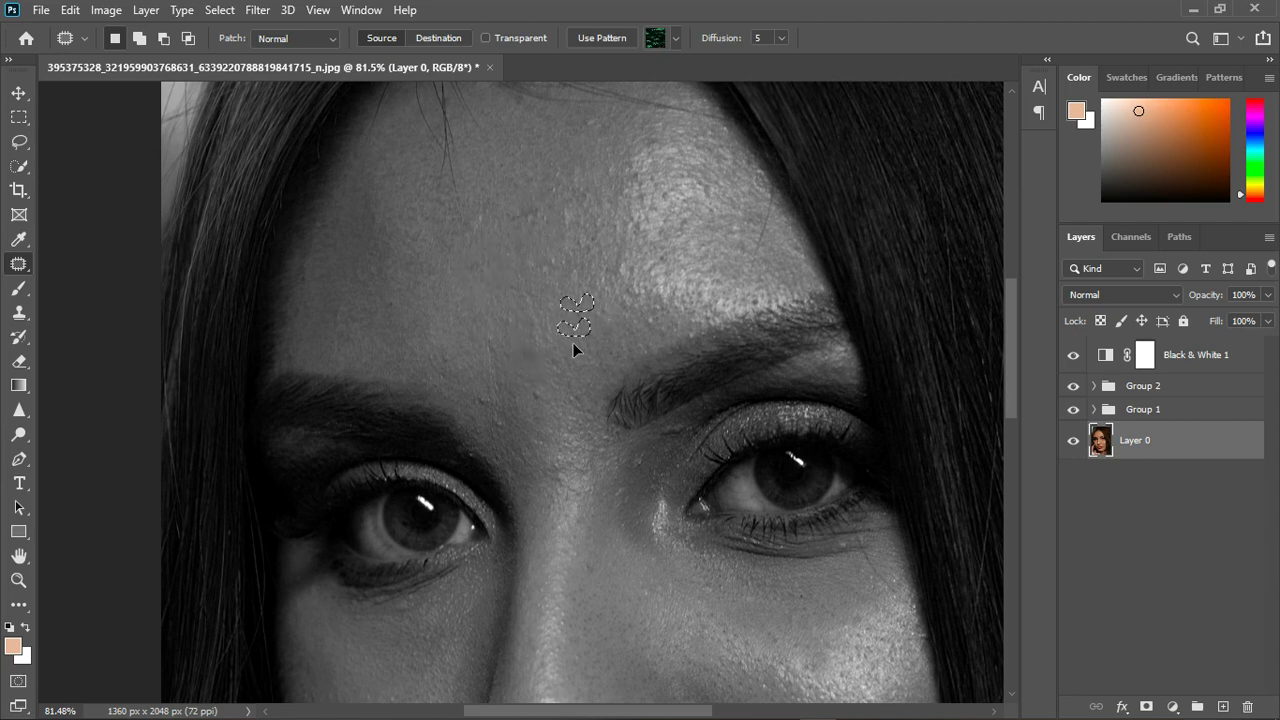
mouse_move(541, 388)
mouse_down()
mouse_move(544, 404)
mouse_move(550, 390)
mouse_up()
Step: Patch blemishes near the brow, between the brows and high on the forehead, then deselect
mouse_move(684, 423)
mouse_down()
mouse_move(663, 434)
mouse_move(697, 432)
mouse_move(667, 433)
mouse_up()
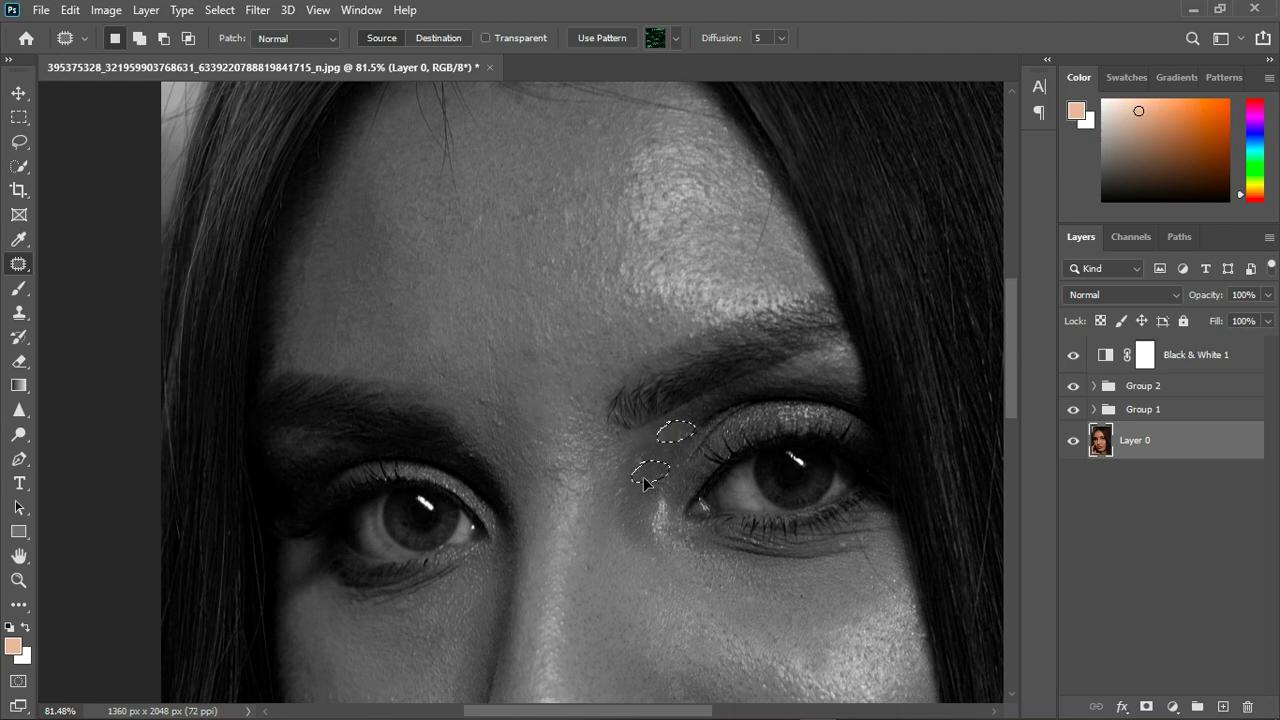
drag(645, 483, 645, 454)
mouse_move(558, 497)
mouse_down()
mouse_move(563, 467)
mouse_move(566, 488)
mouse_move(550, 466)
mouse_up()
mouse_move(552, 362)
mouse_down()
mouse_move(520, 371)
mouse_move(551, 351)
mouse_move(545, 360)
mouse_up()
mouse_move(486, 399)
mouse_down()
mouse_move(500, 416)
mouse_move(487, 400)
mouse_up()
mouse_move(495, 225)
mouse_down()
mouse_move(454, 215)
mouse_move(467, 242)
mouse_move(485, 222)
mouse_move(476, 230)
mouse_move(498, 261)
mouse_move(510, 215)
mouse_move(549, 224)
mouse_move(533, 211)
mouse_move(540, 350)
mouse_up()
key(ctrl+d)
scroll(540, 350, down, 4)
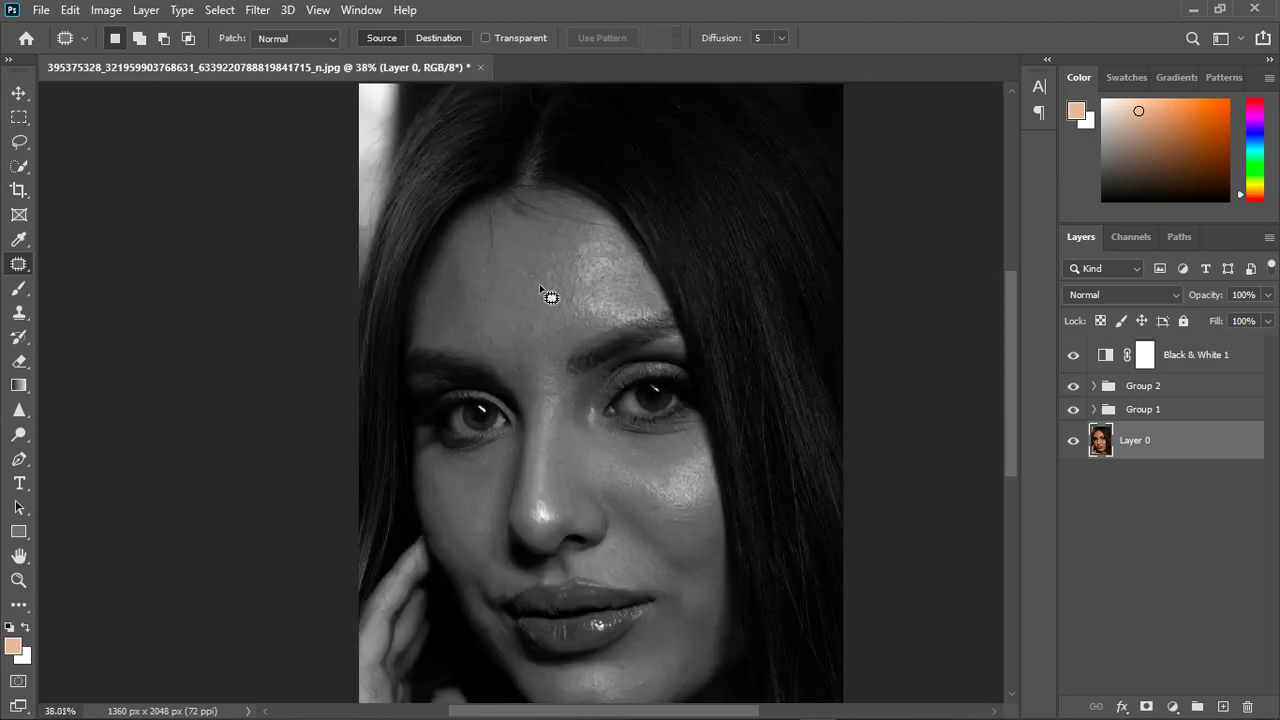
scroll(551, 423, up, 2)
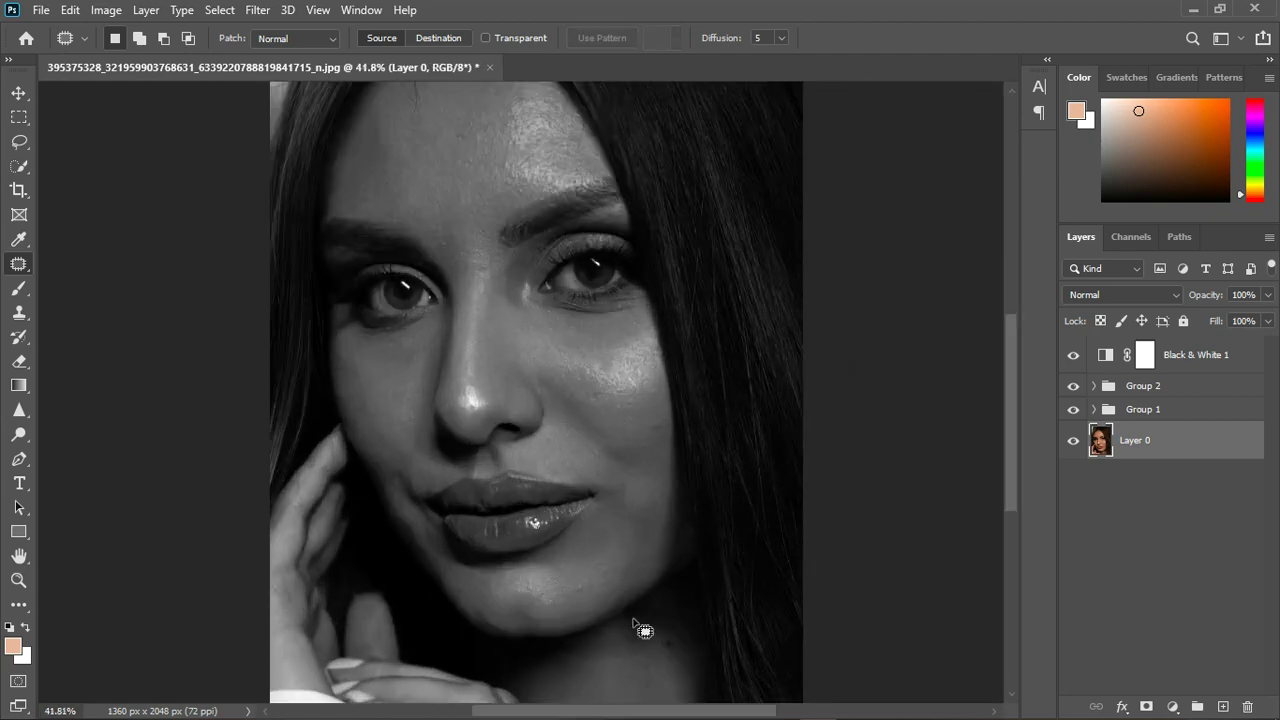
Step: Patch the spots on the chin, beside the lip corner and on the upper cheek
scroll(598, 585, up, 1)
mouse_move(597, 583)
mouse_down()
mouse_move(571, 600)
mouse_move(600, 578)
mouse_move(590, 586)
mouse_up()
scroll(650, 472, up, 3)
scroll(650, 472, up, 1)
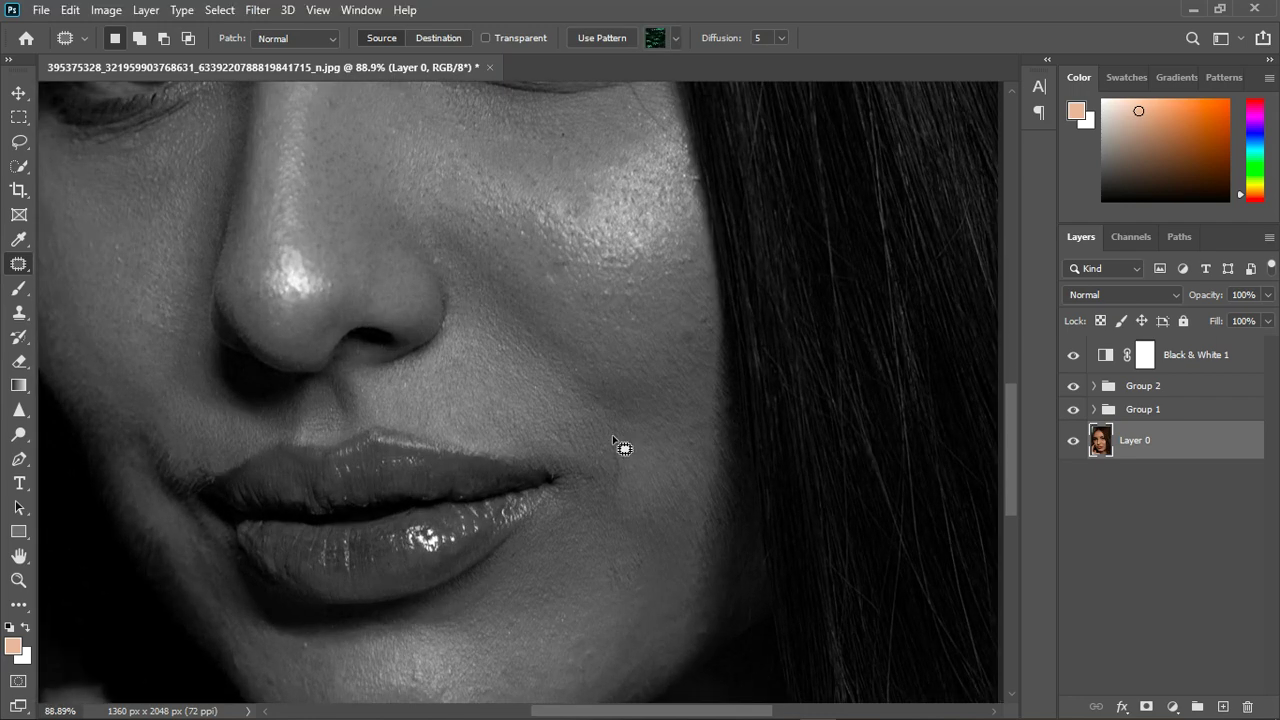
mouse_move(612, 434)
mouse_down()
mouse_move(601, 465)
mouse_move(628, 513)
mouse_move(633, 445)
mouse_move(616, 453)
mouse_move(640, 480)
mouse_up()
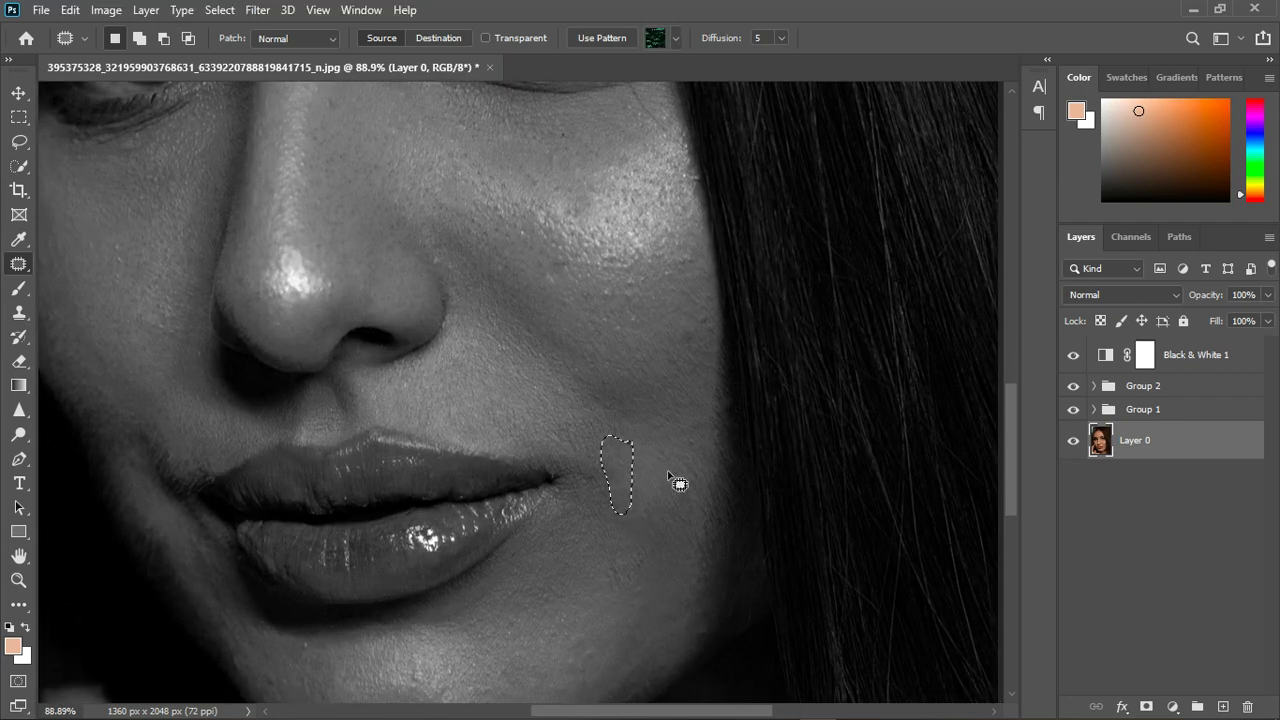
key(ctrl+d)
drag(704, 338, 698, 326)
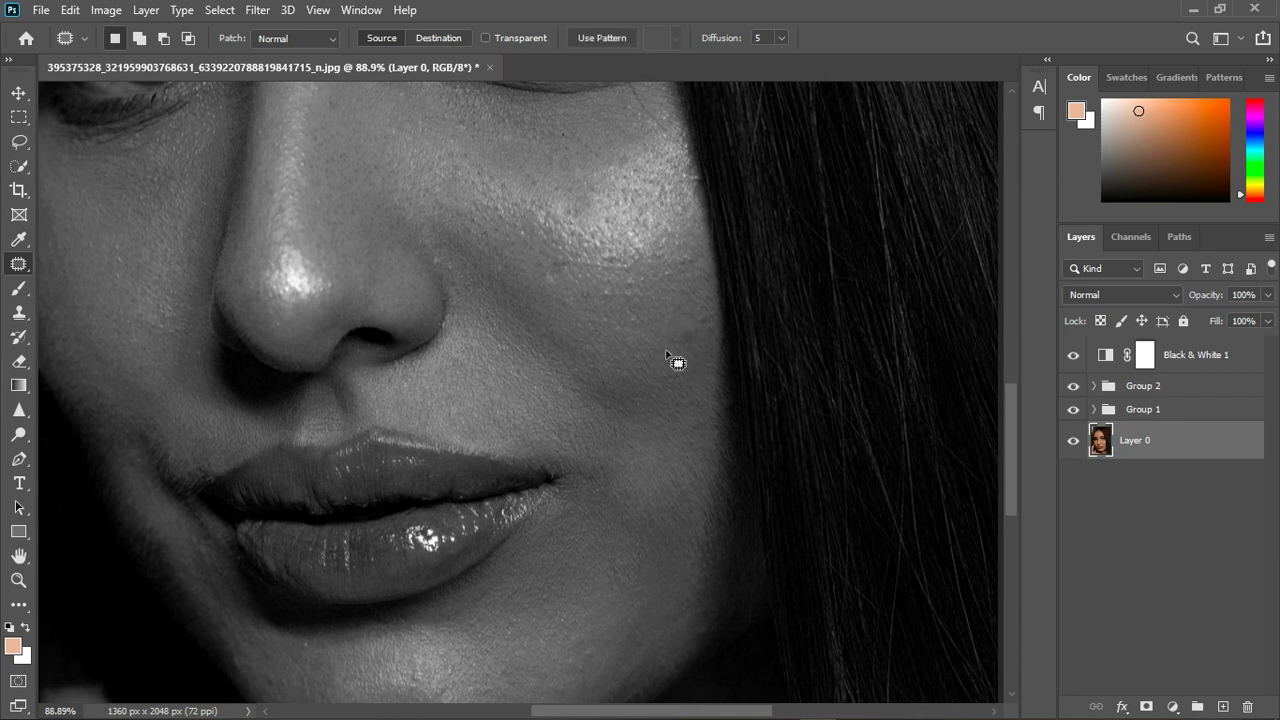
mouse_move(571, 263)
mouse_down()
mouse_move(560, 297)
mouse_move(566, 279)
mouse_move(610, 330)
mouse_up()
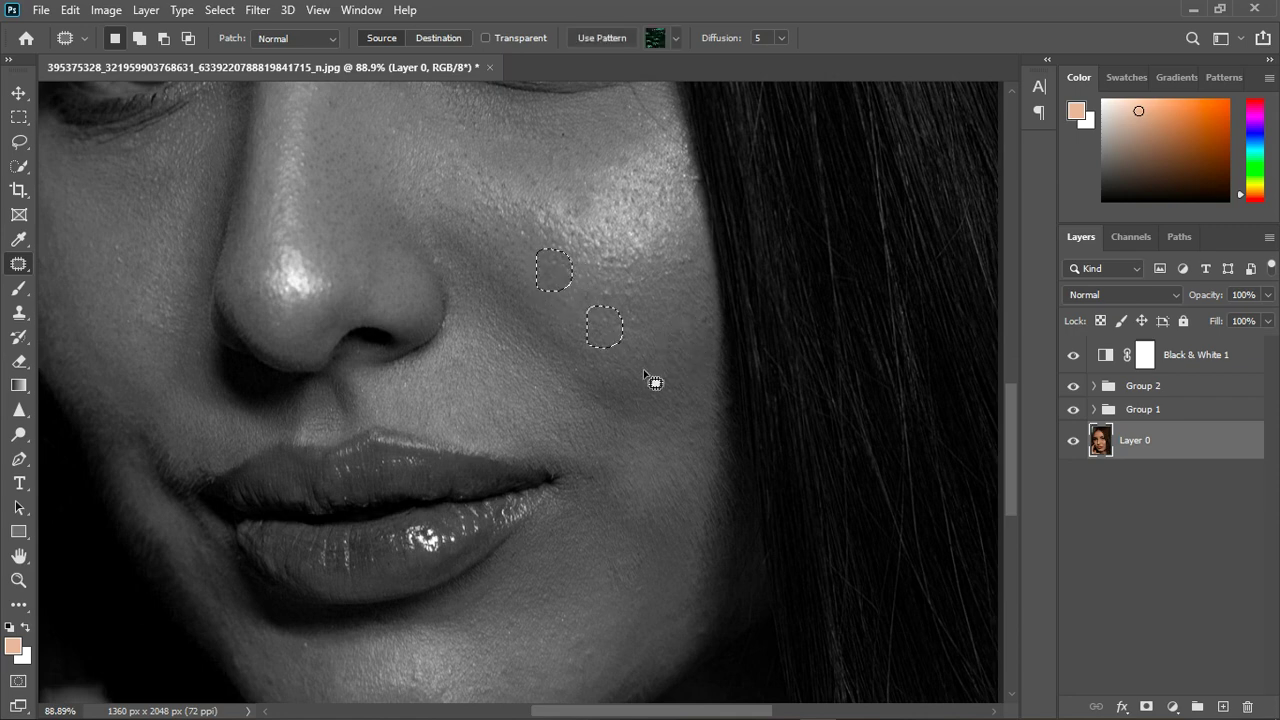
key(ctrl+d)
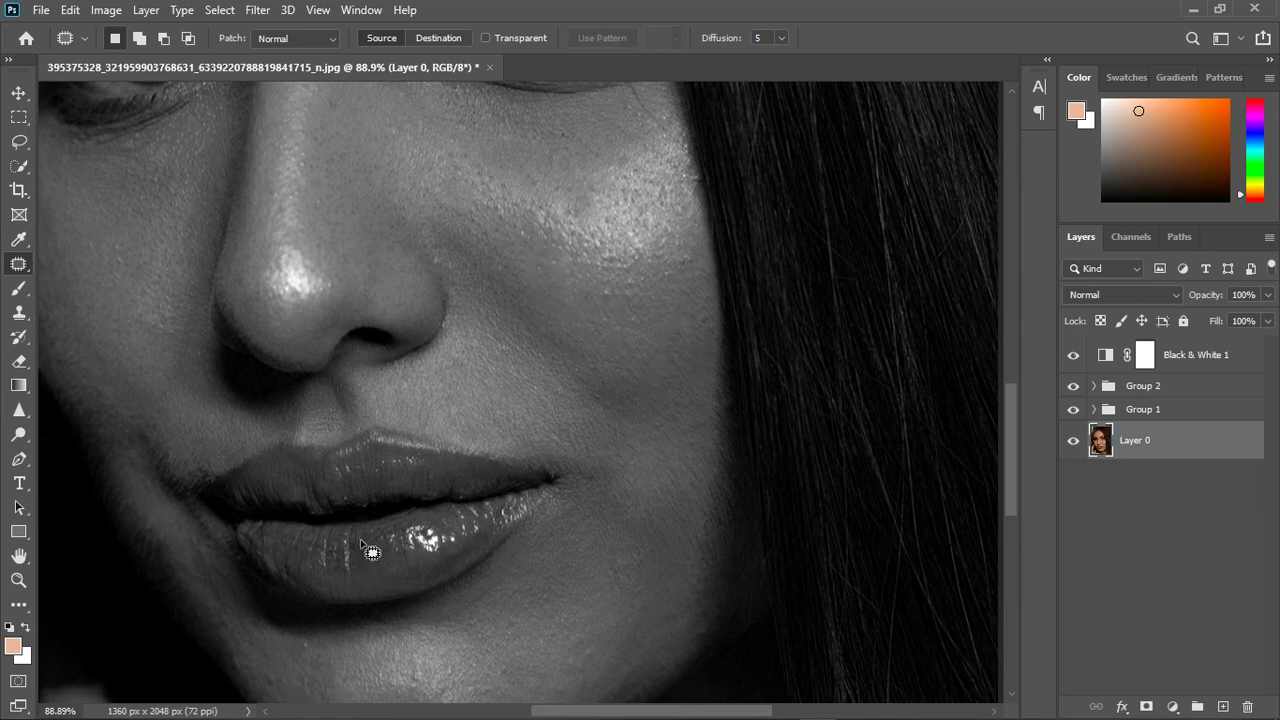
Step: Patch the spots on the lower lip, upper lip and lips' right corner, then zoom out
mouse_move(345, 566)
mouse_down()
mouse_move(352, 533)
mouse_move(357, 573)
mouse_move(330, 535)
mouse_move(330, 572)
mouse_move(350, 538)
mouse_move(355, 556)
mouse_move(309, 543)
mouse_move(297, 560)
mouse_move(309, 537)
mouse_move(303, 558)
mouse_up()
key(ctrl+d)
key(ctrl+d)
mouse_move(328, 505)
mouse_down()
mouse_move(323, 489)
mouse_move(320, 509)
mouse_move(340, 506)
mouse_move(318, 498)
mouse_move(423, 509)
mouse_up()
key(ctrl+d)
drag(551, 476, 552, 479)
drag(552, 479, 600, 500)
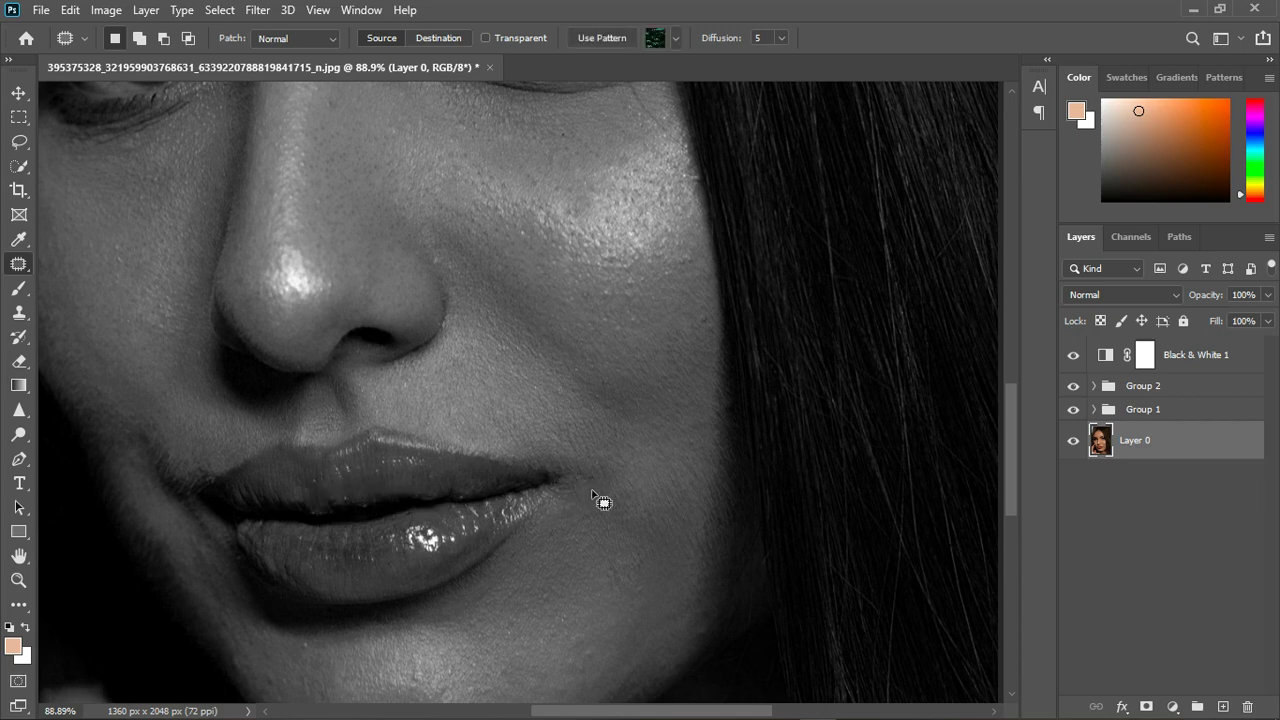
key(ctrl+d)
scroll(333, 527, down, 5)
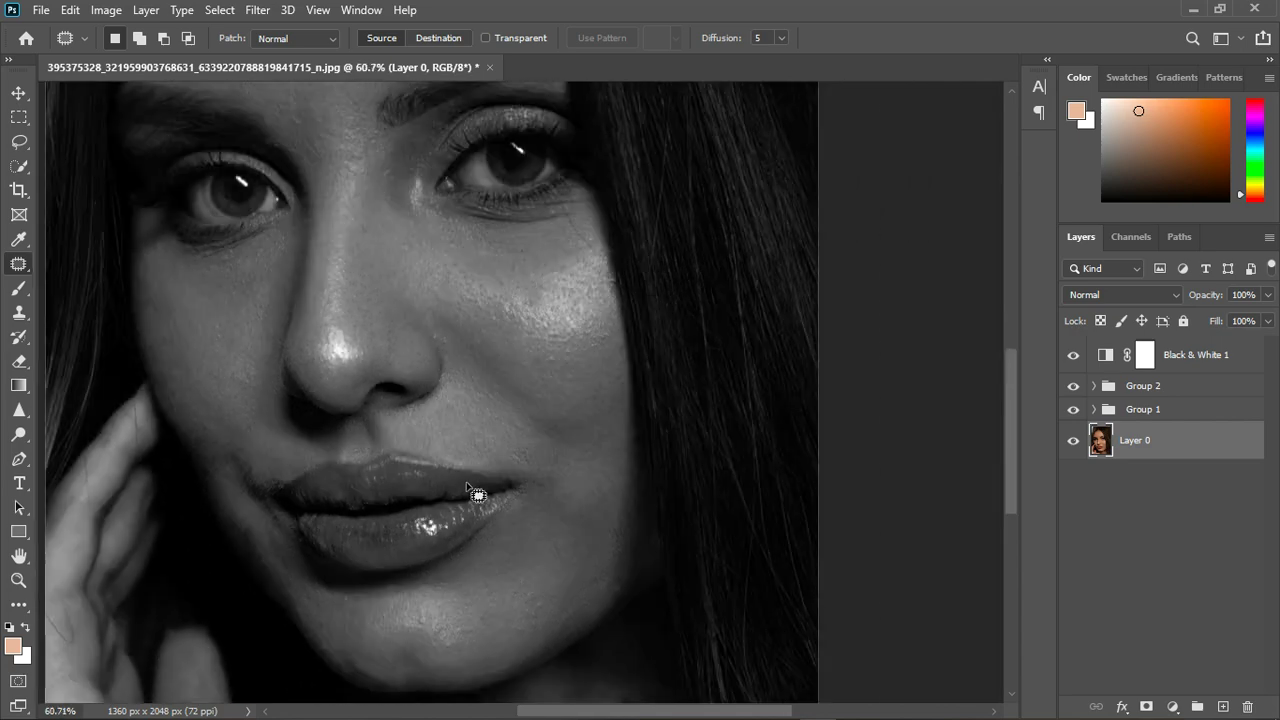
key(ctrl+minus)
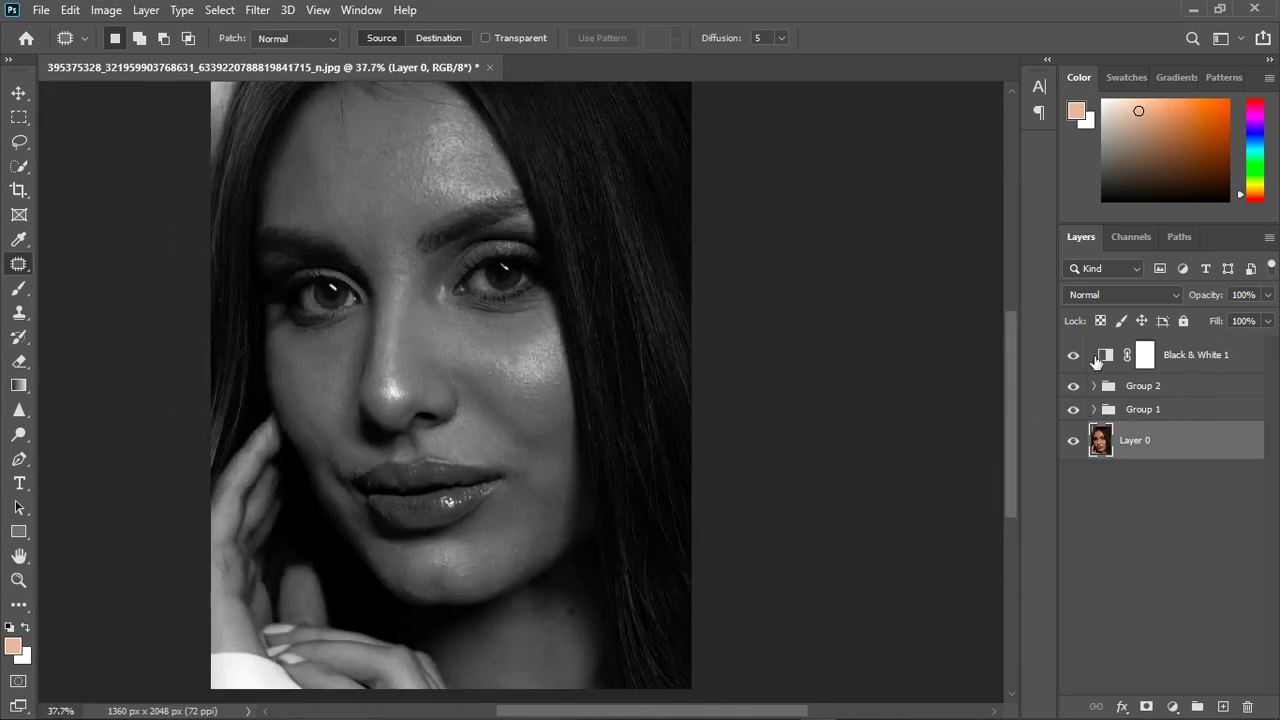
Step: Delete the Black & White 1 layer, stamp the visible layers into a new layer and duplicate it
click(1073, 357)
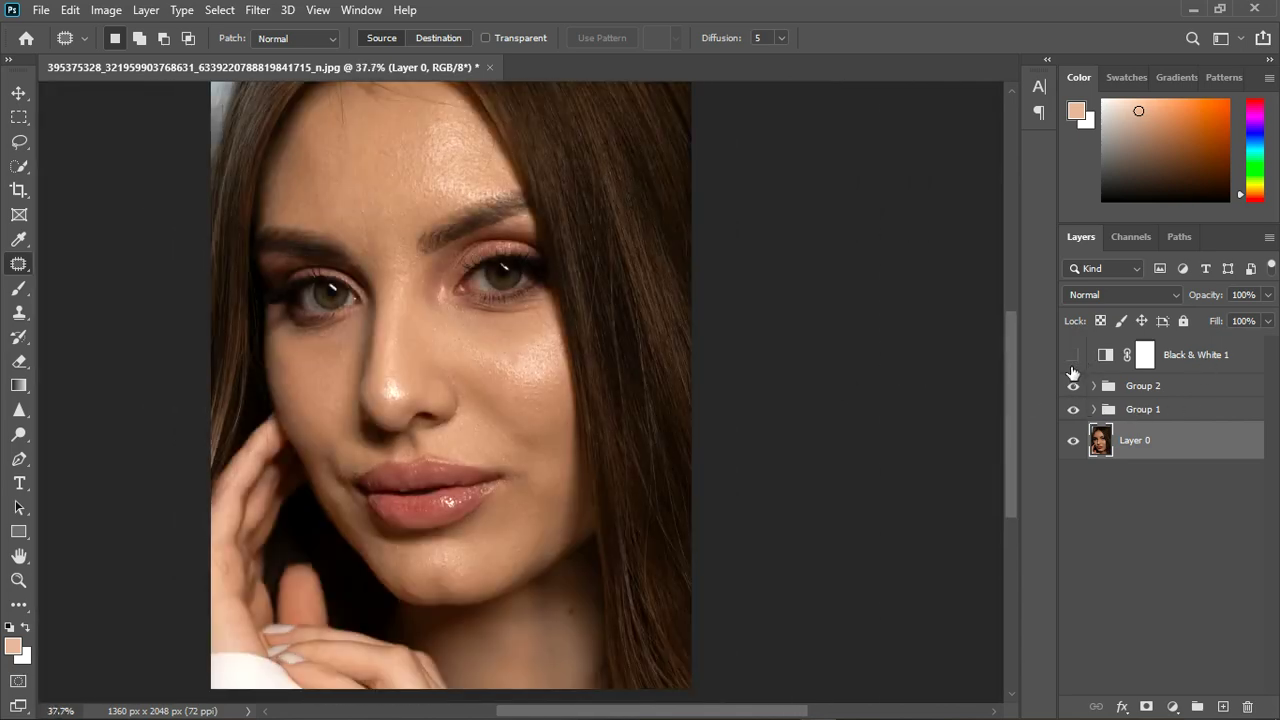
click(1236, 366)
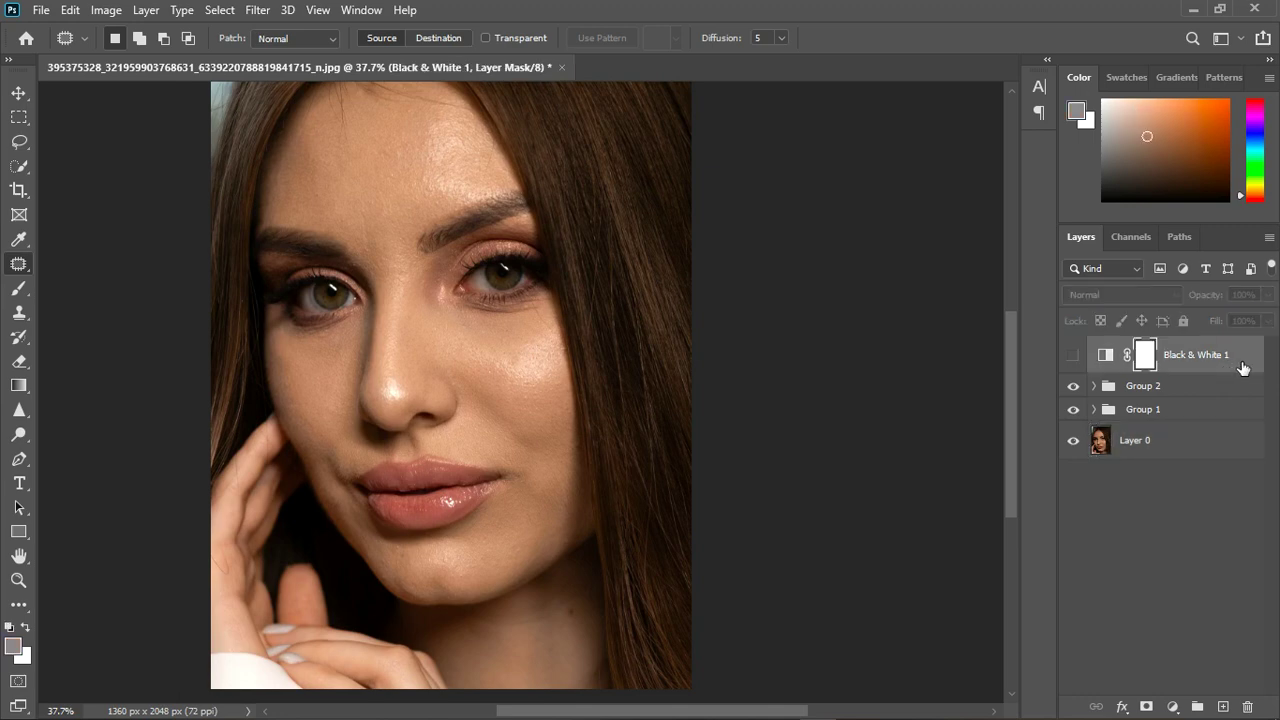
key(Delete)
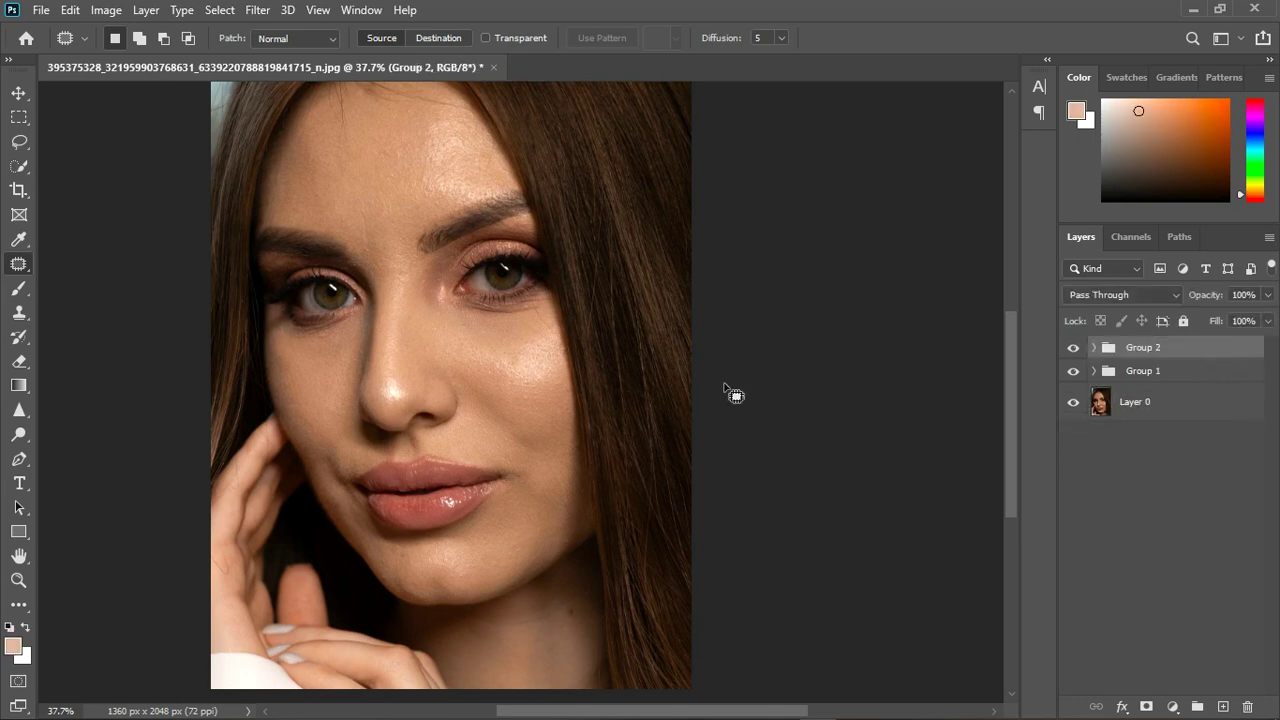
scroll(565, 345, down, 2)
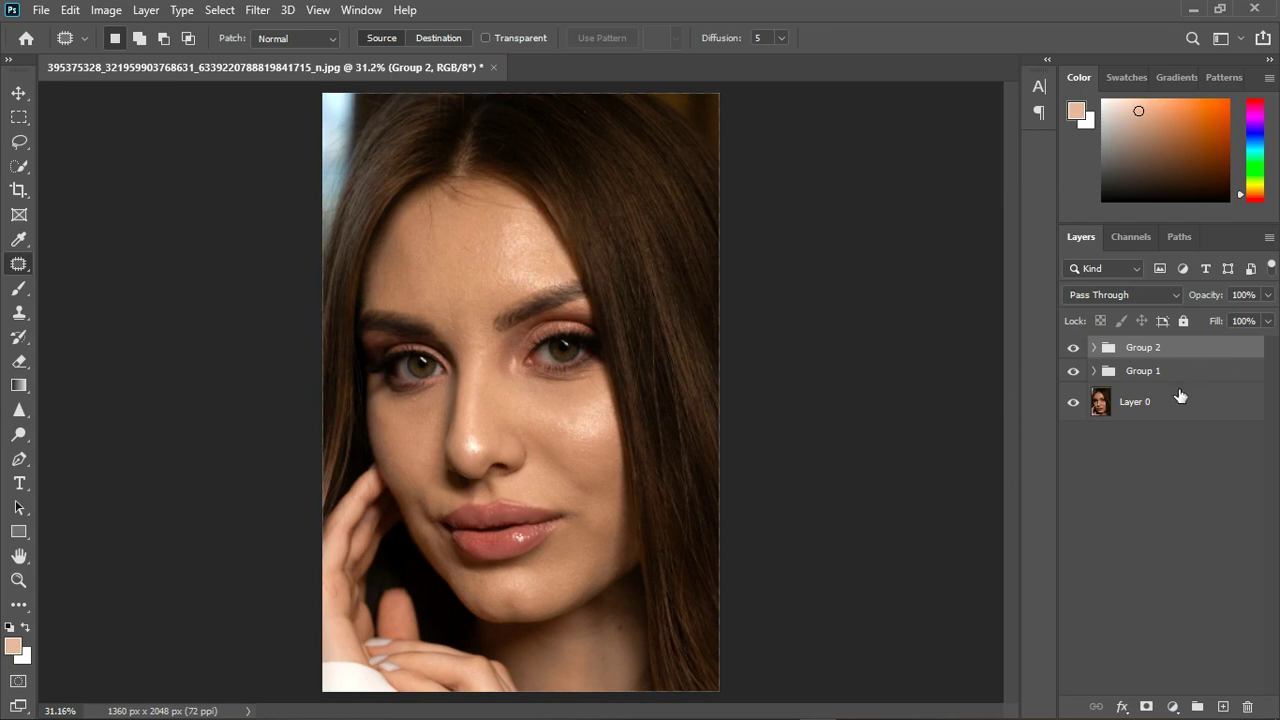
key(ctrl+shift+alt+e)
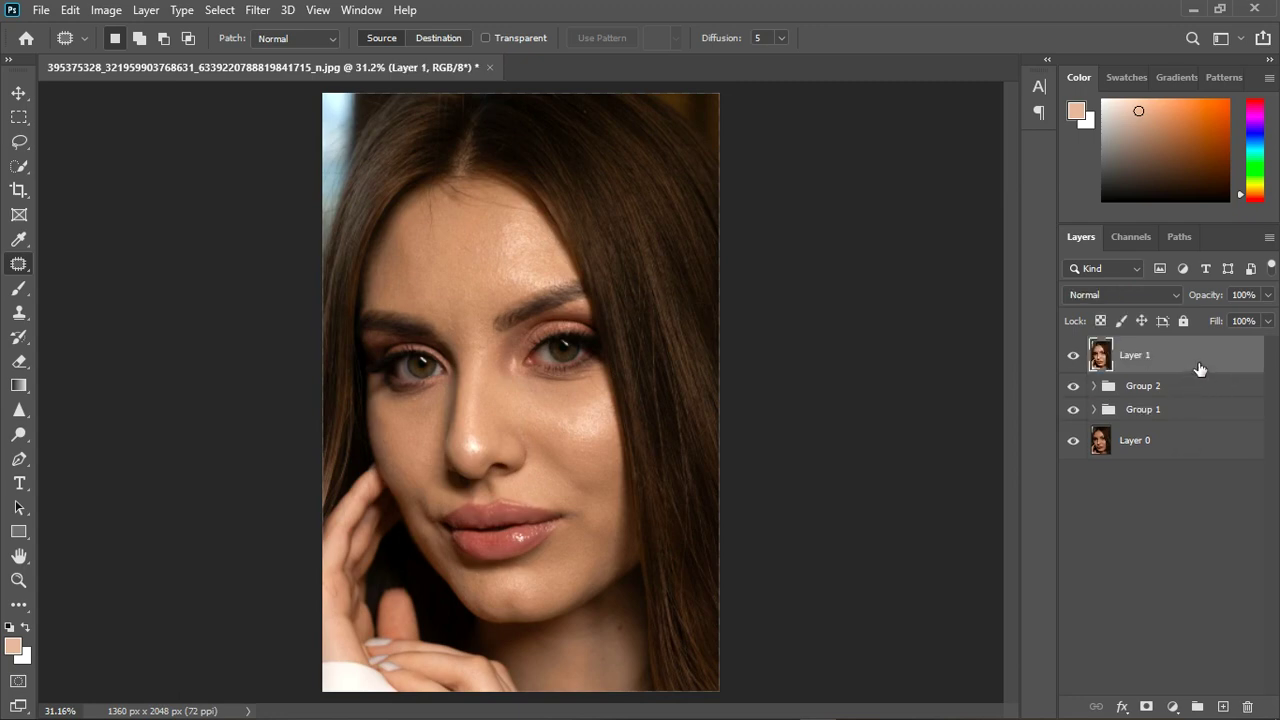
key(ctrl+j)
key(ctrl+j)
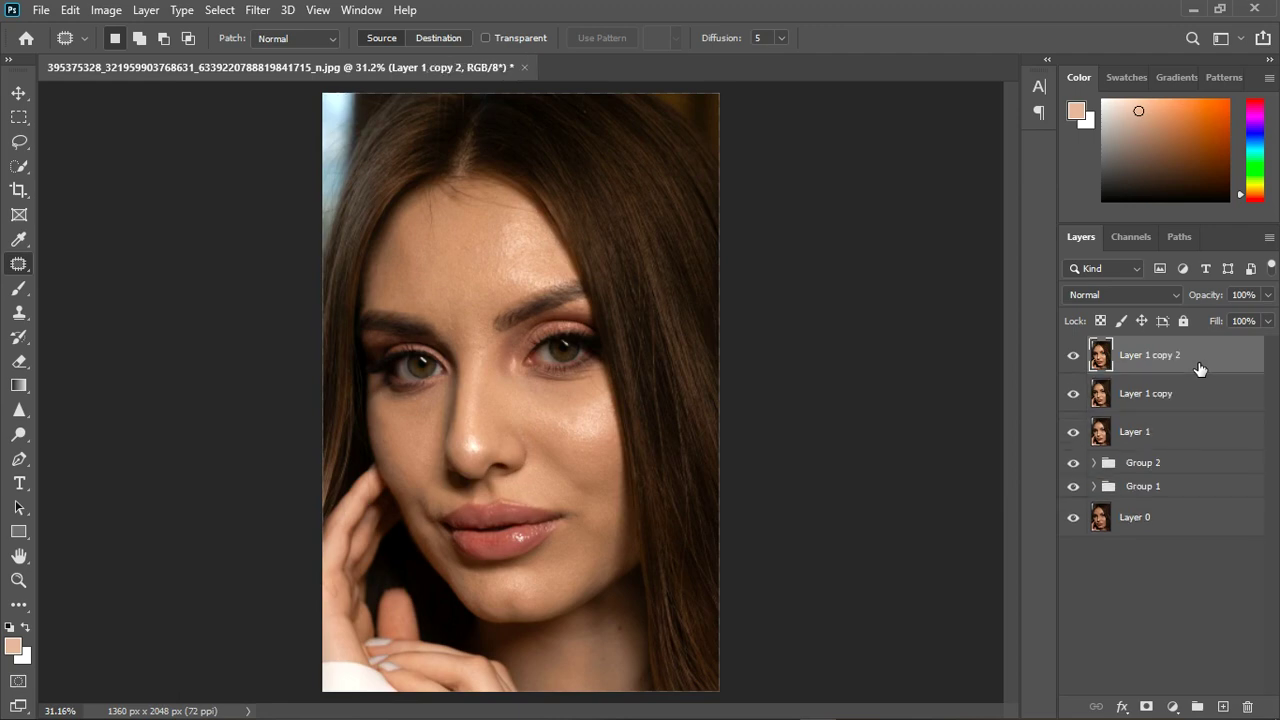
Step: Rename the two copies 'color' and 'texture', then select the color layer
double_click(1156, 395)
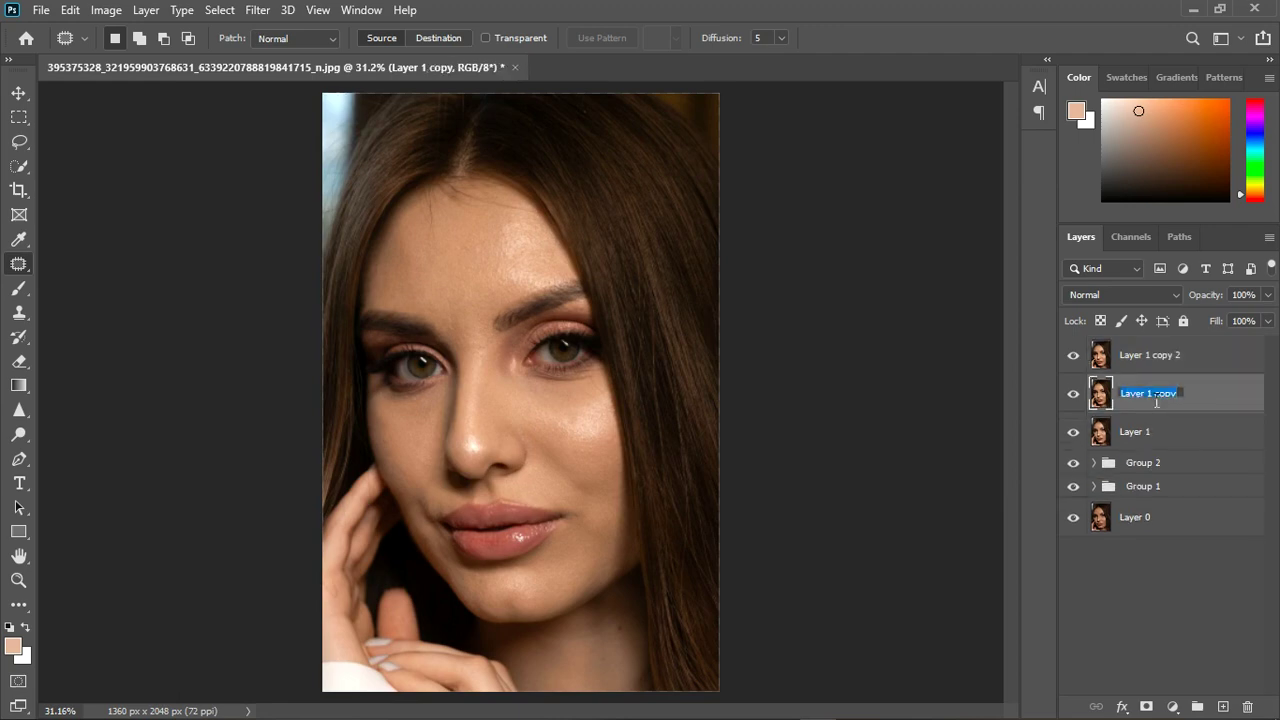
text(color)
key(Return)
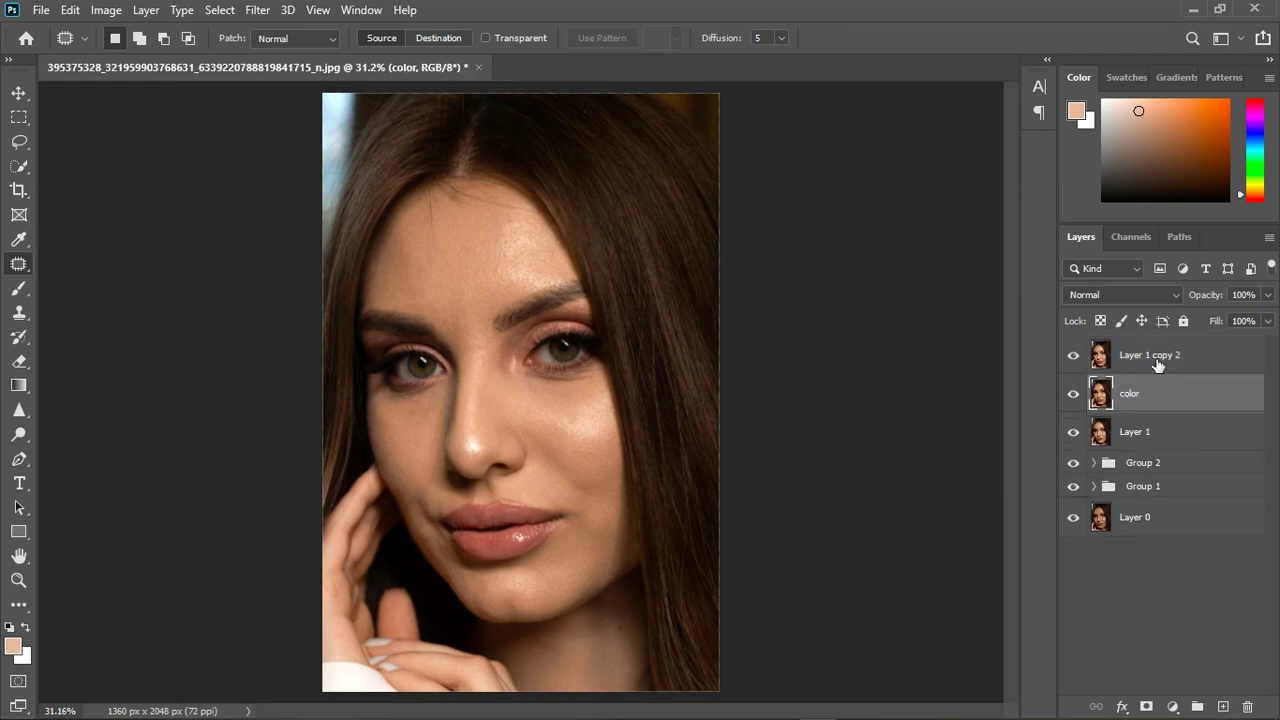
double_click(1165, 365)
text(textu)
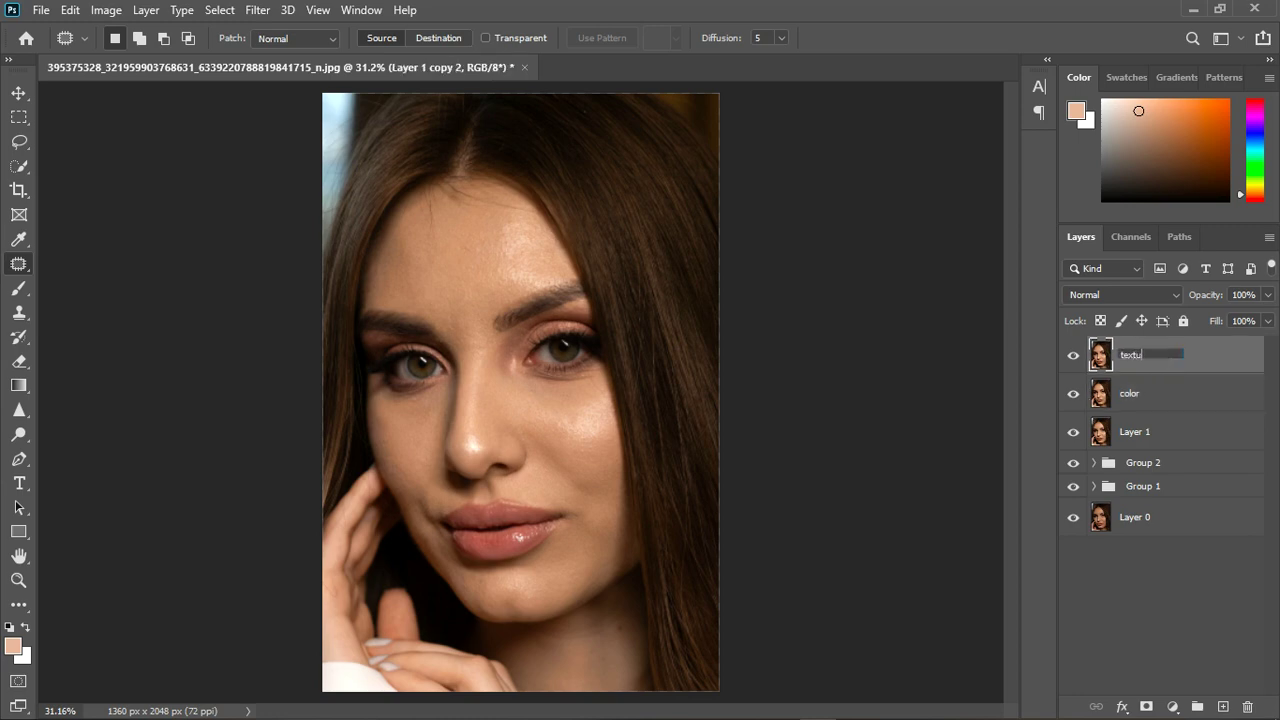
text(re)
key(Return)
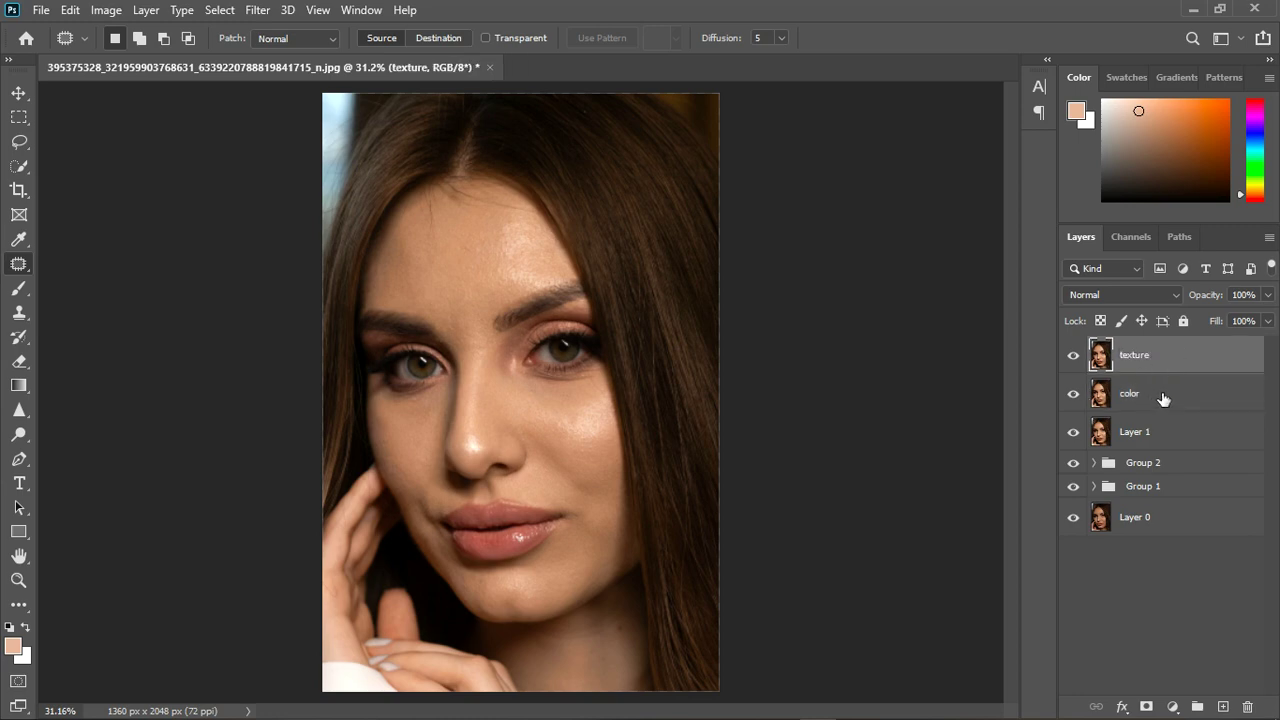
click(1163, 399)
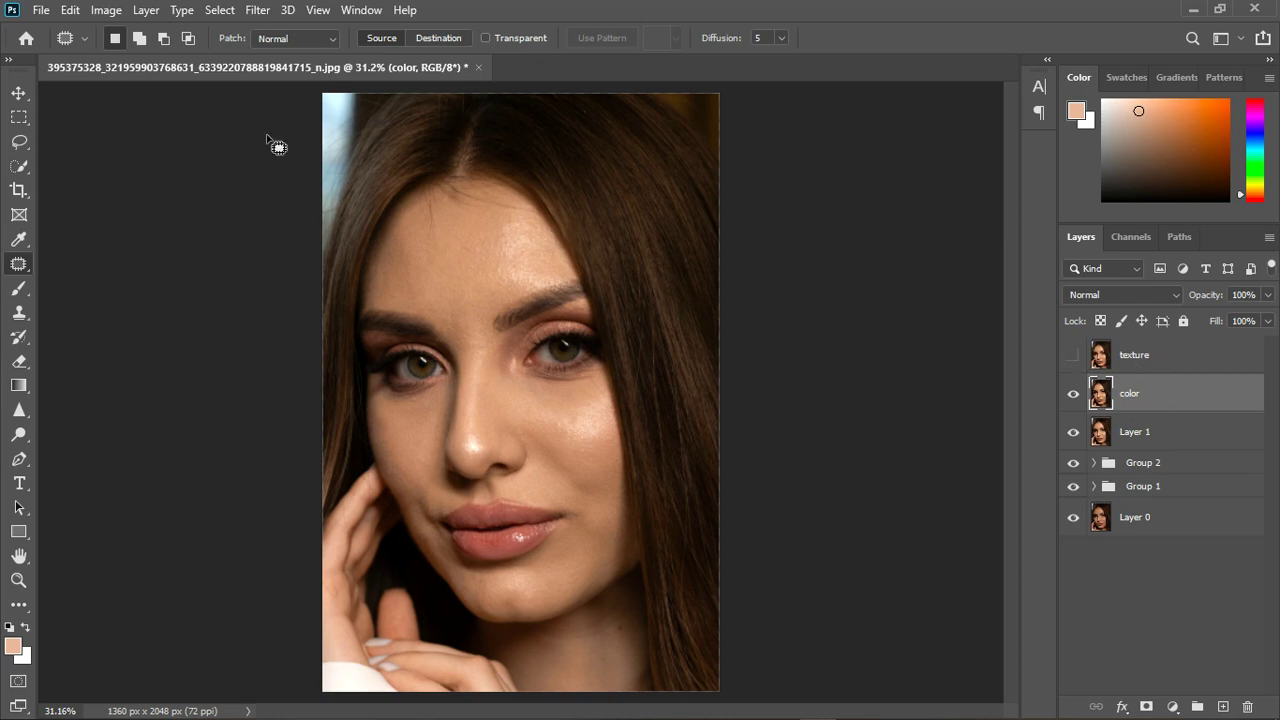
Step: Apply a Gaussian Blur of about 5.8 pixels to the color layer
click(246, 12)
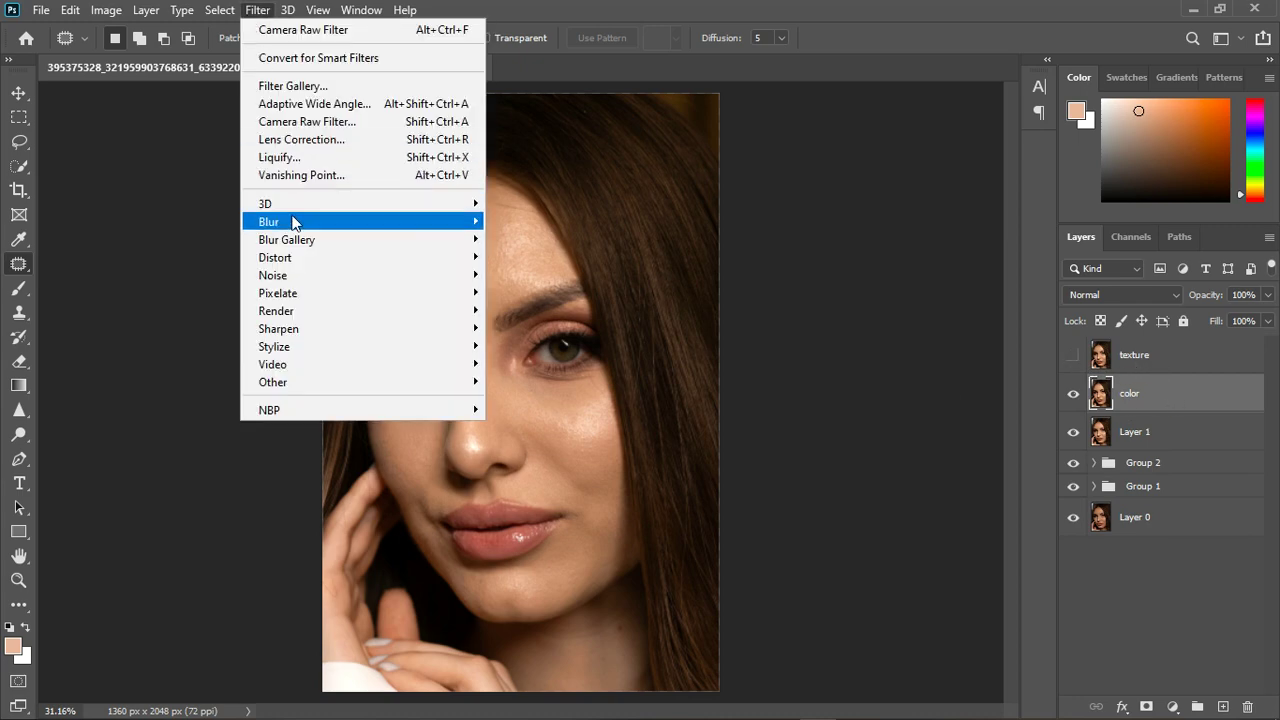
mouse_move(294, 221)
click(530, 292)
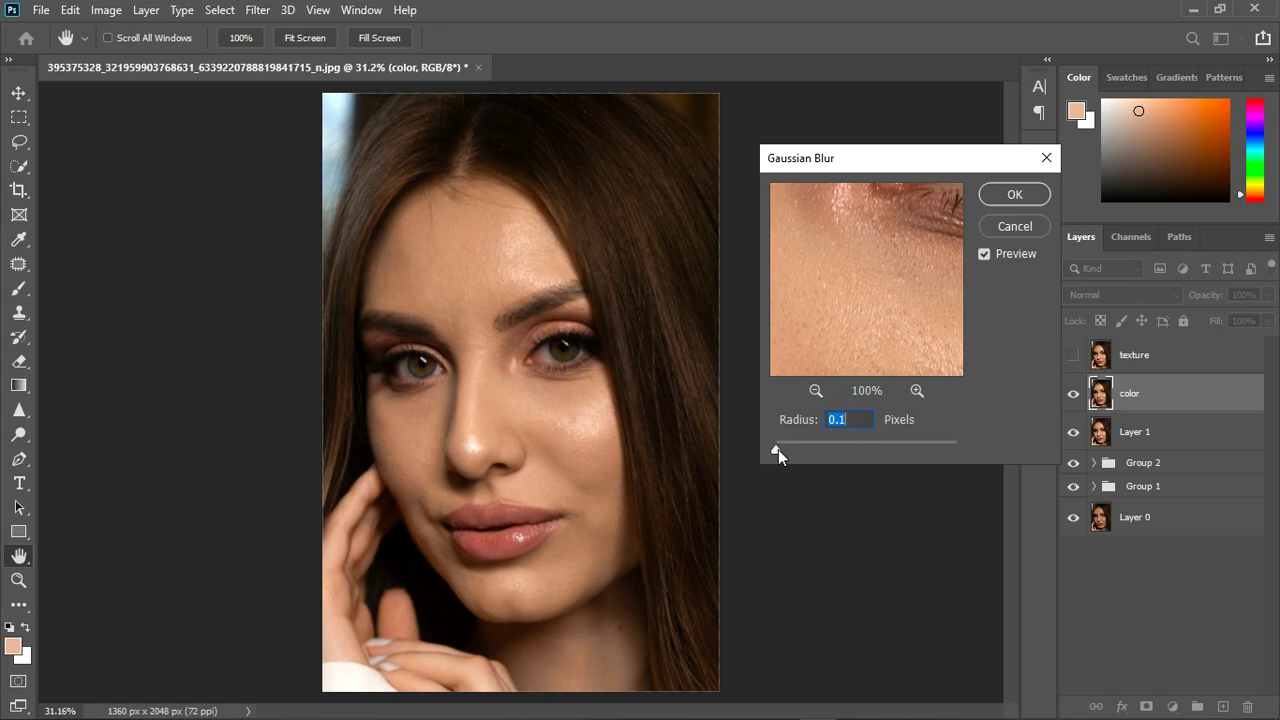
drag(778, 449, 799, 446)
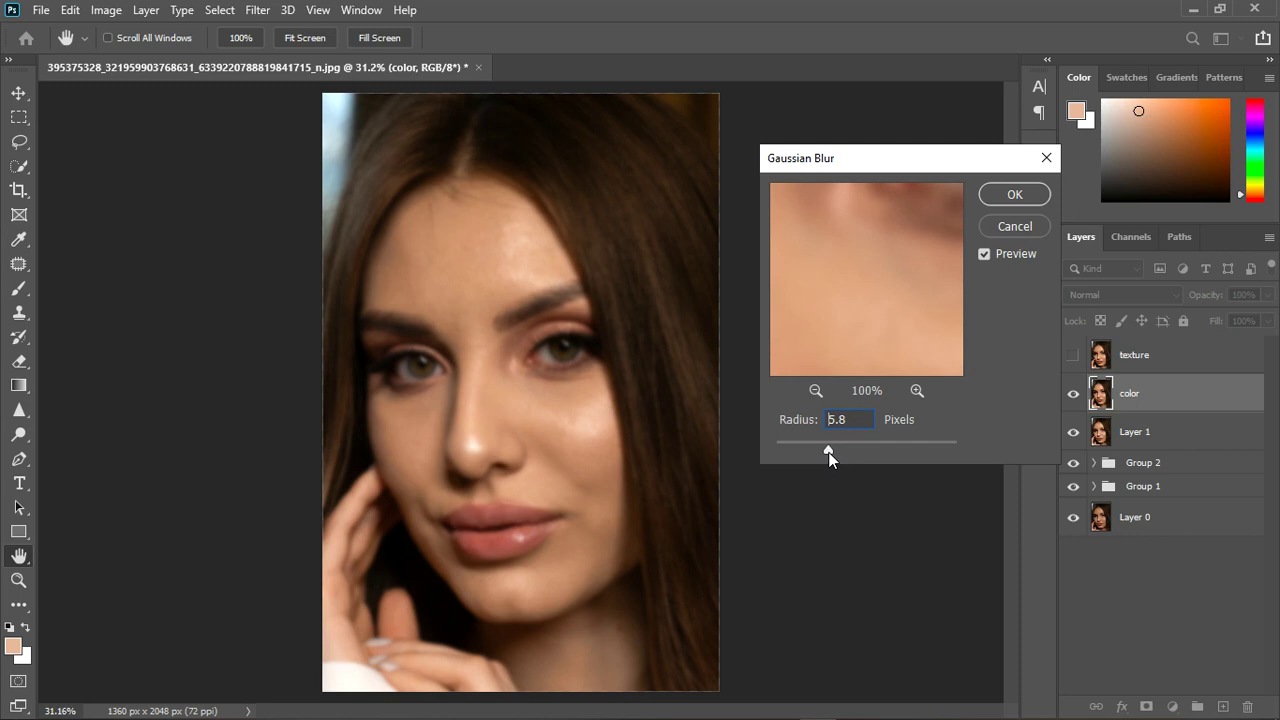
click(1014, 195)
Step: Make the texture layer visible again and select it
key(j)
click(1150, 362)
click(1074, 356)
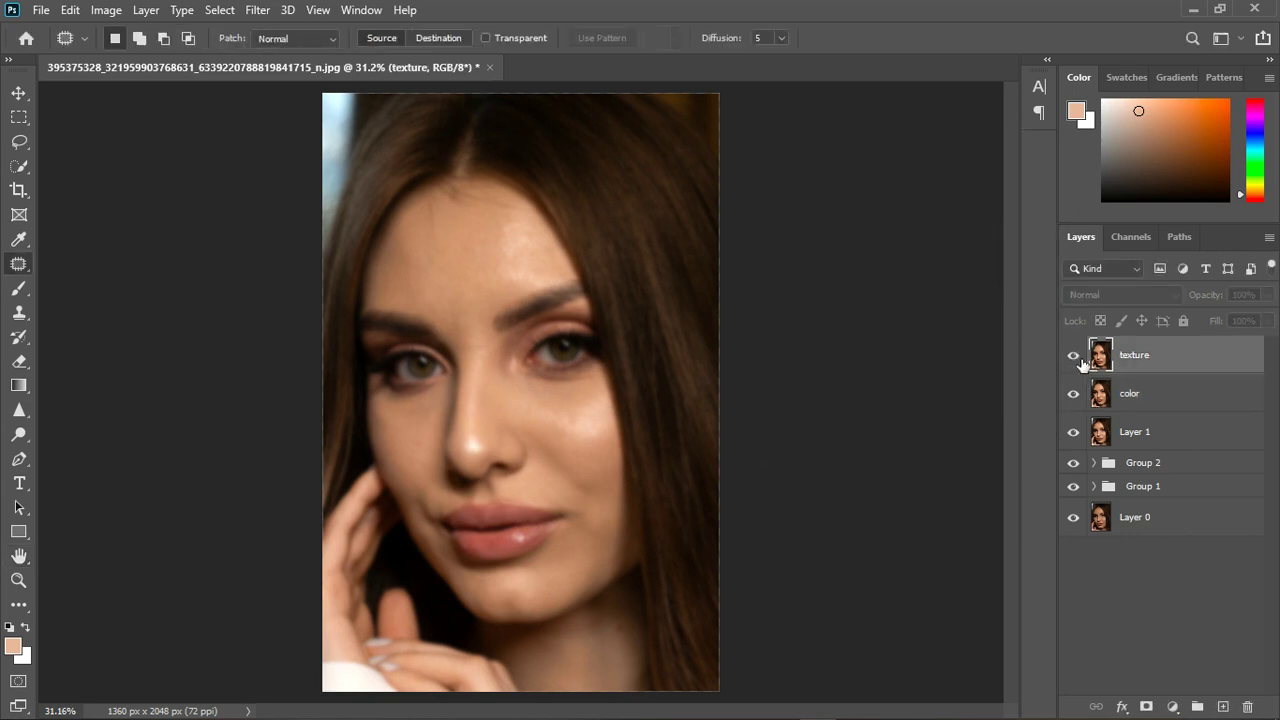
Step: Use Apply Image to subtract the color layer from texture at scale 2, offset 128
click(93, 12)
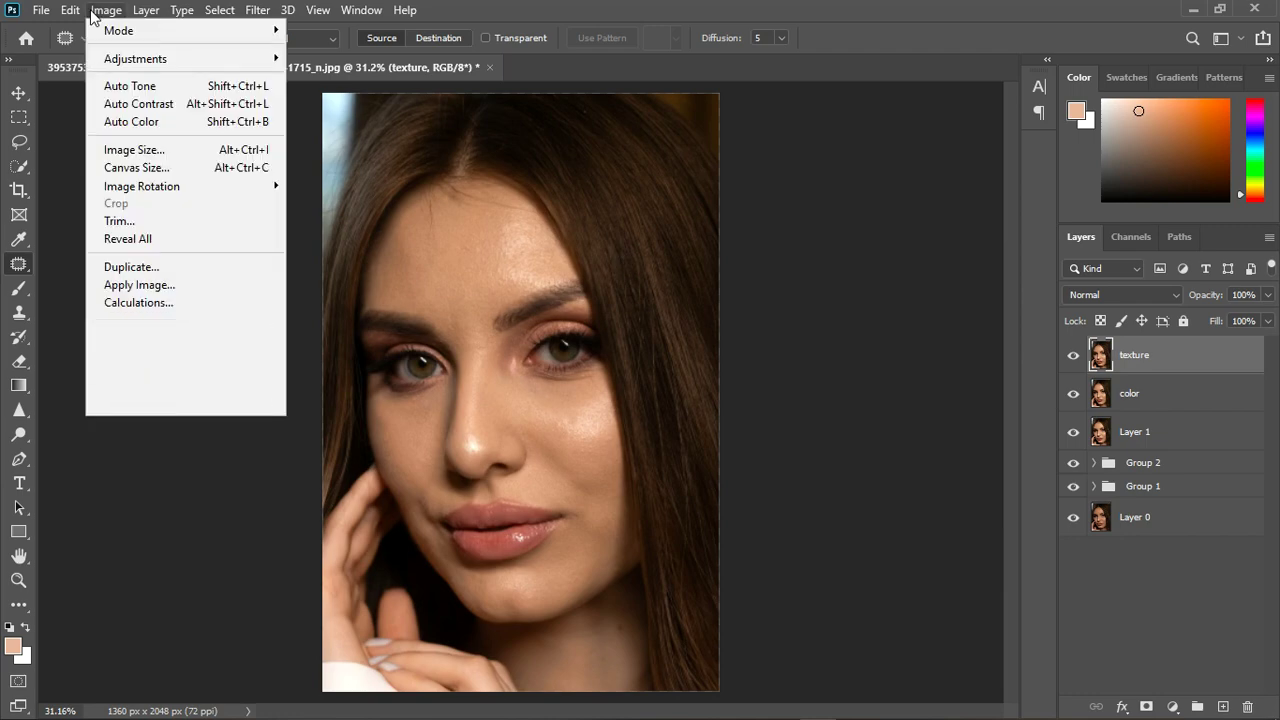
click(138, 285)
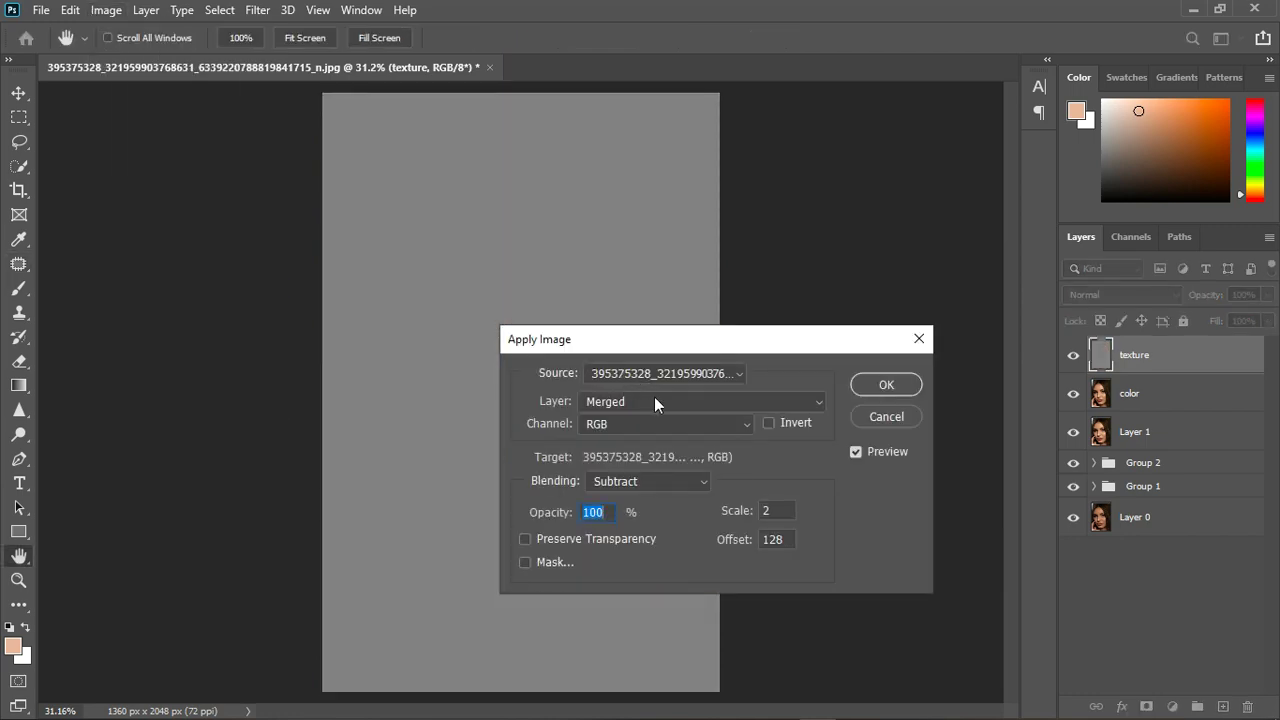
click(654, 399)
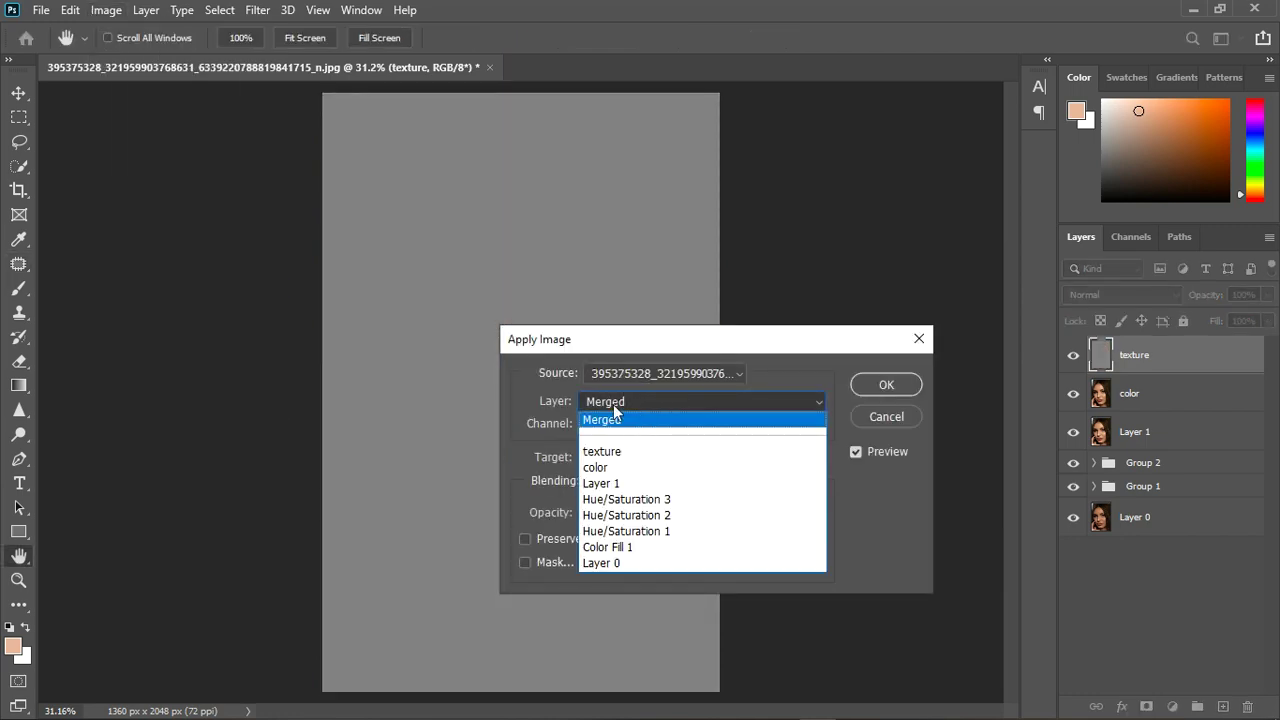
click(612, 467)
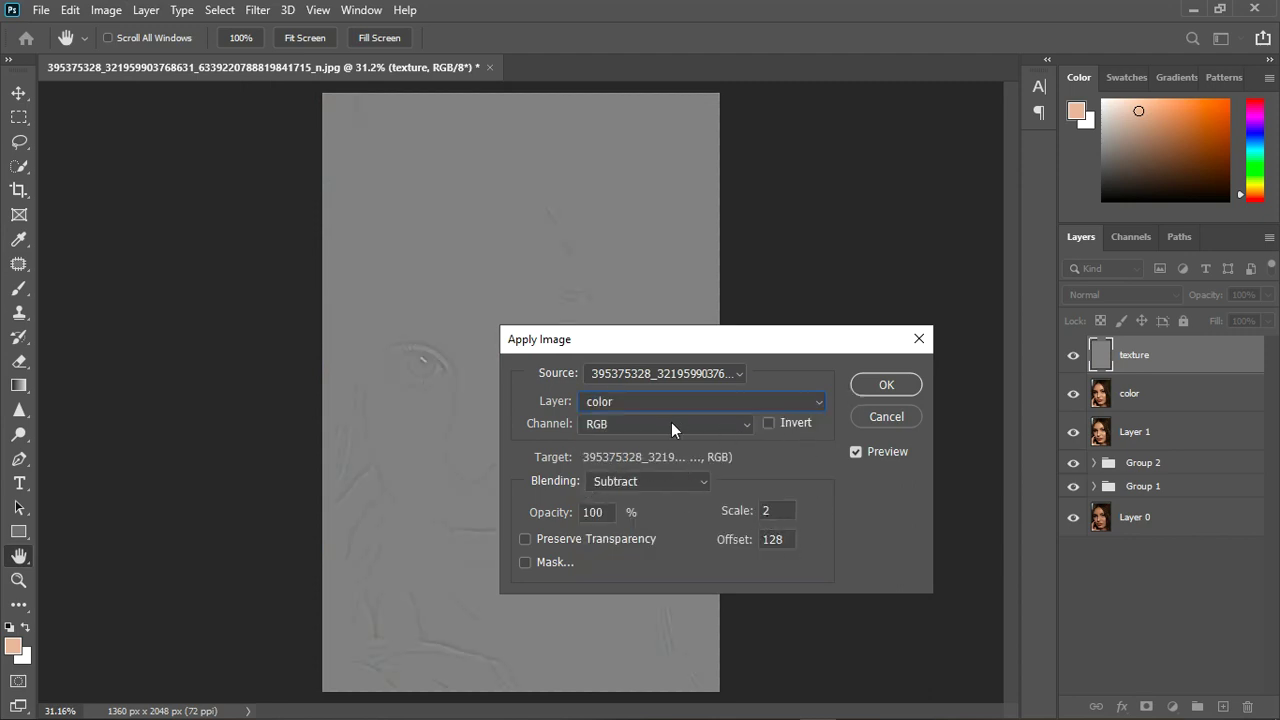
click(880, 383)
key(j)
key(shift+j)
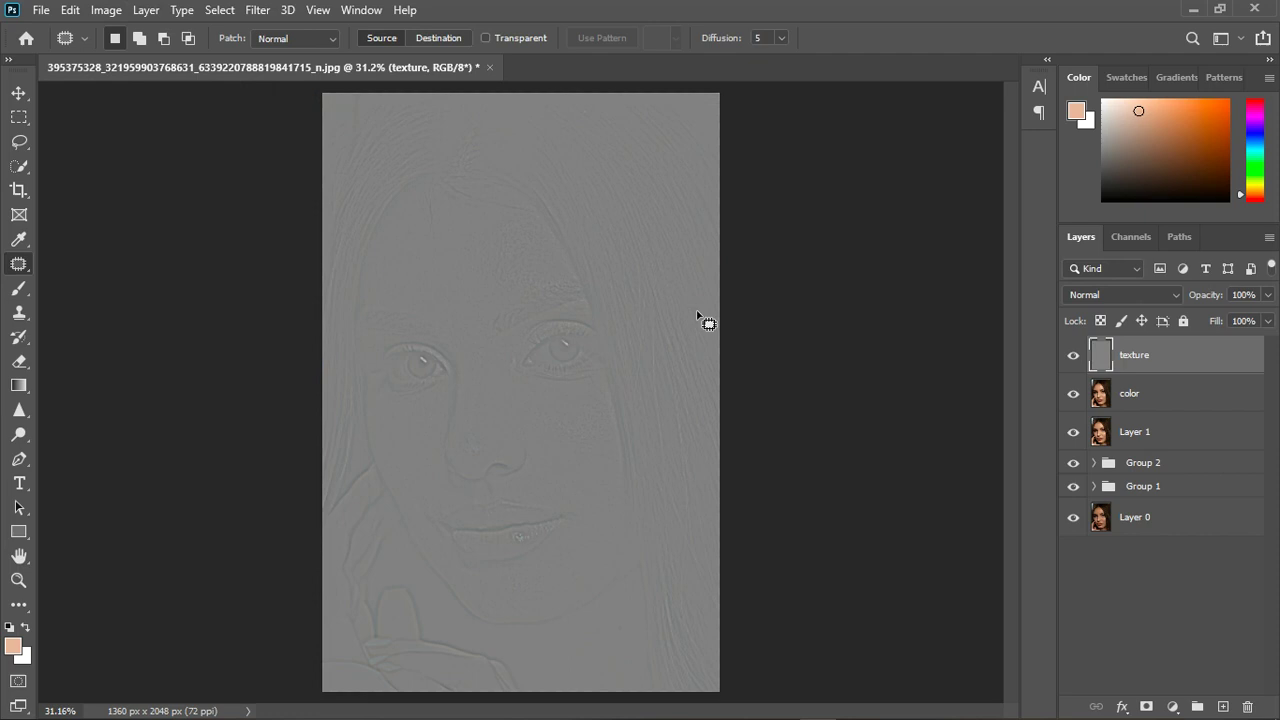
Step: Set texture to Linear Light, group it with color as Group 3, and select color
click(1152, 296)
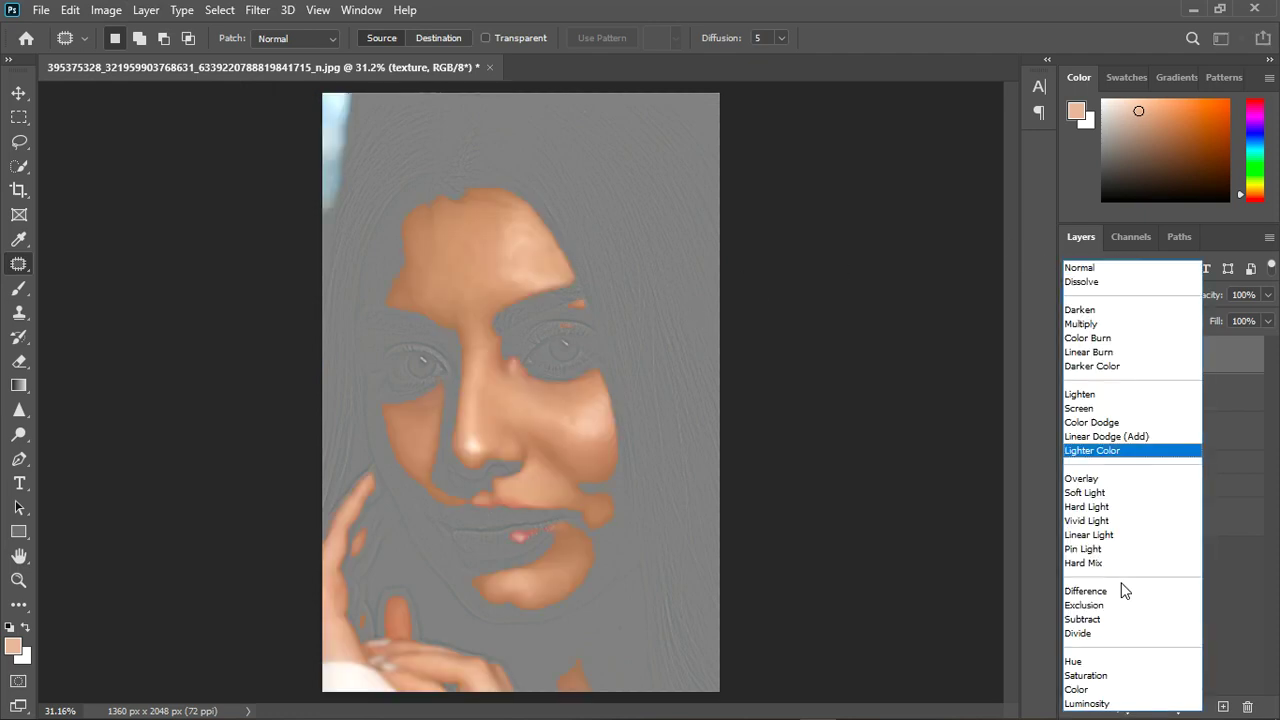
click(1118, 535)
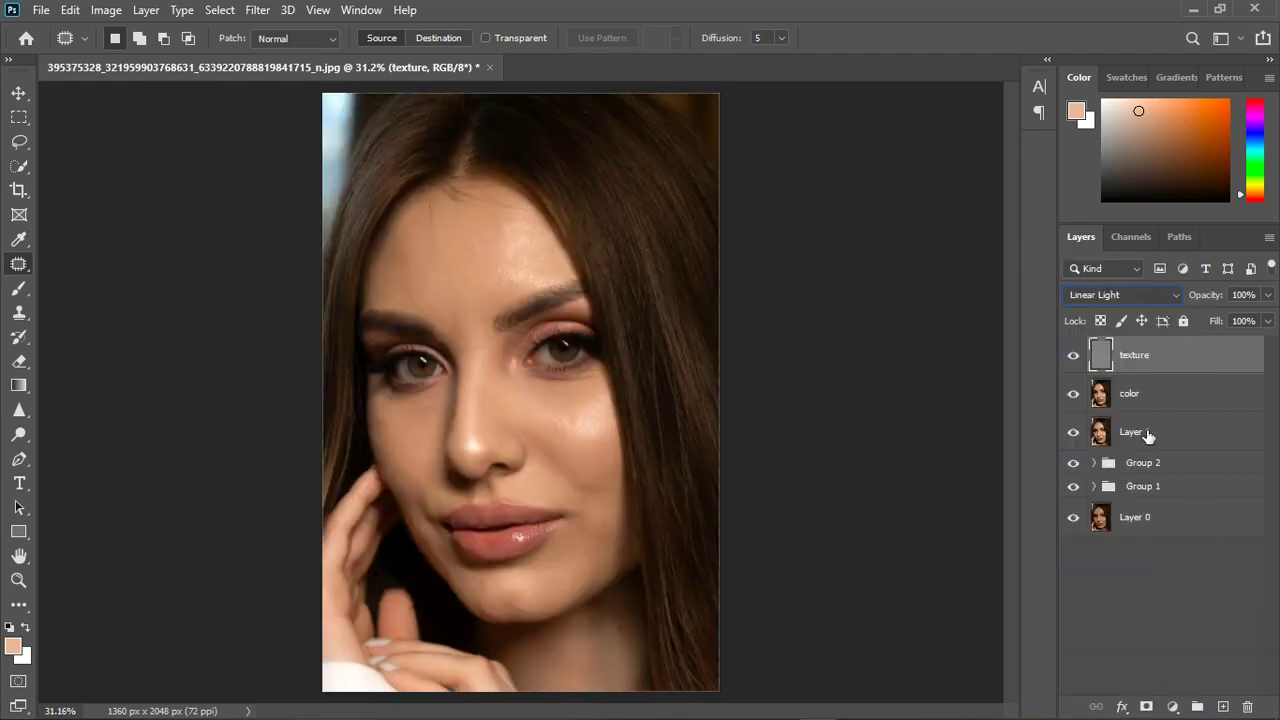
shift+click(1176, 402)
click(1197, 706)
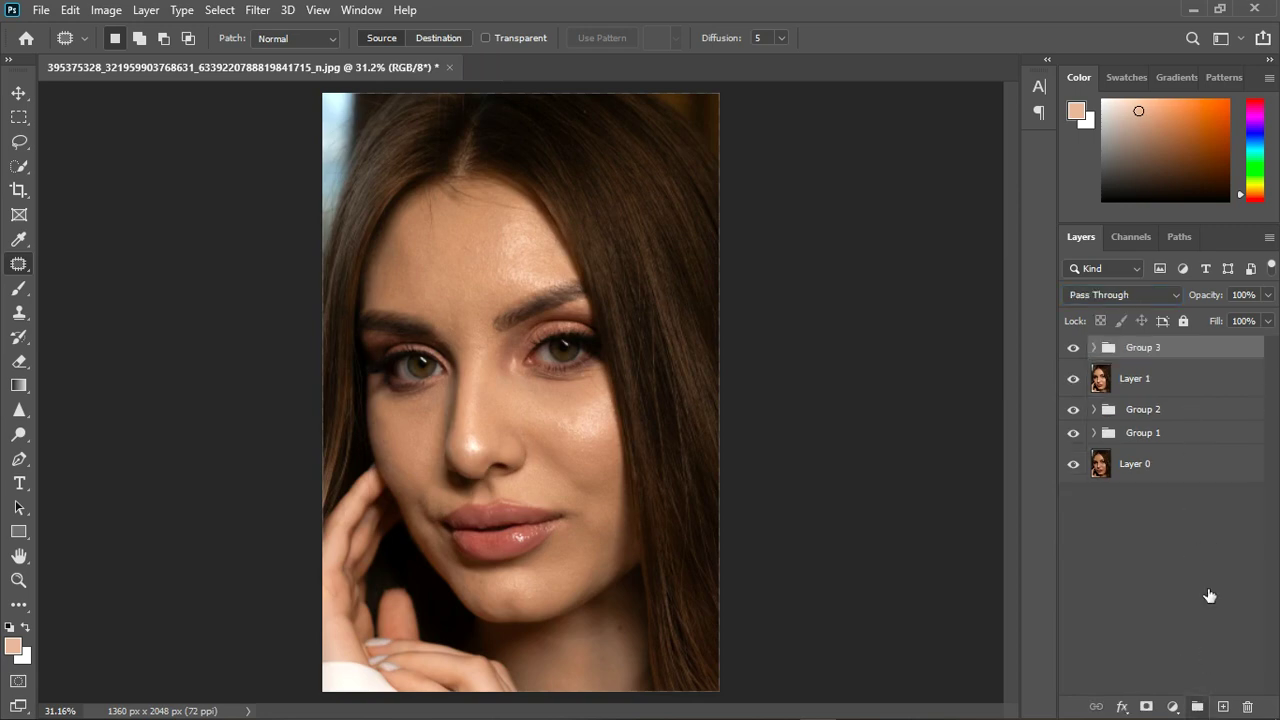
click(1094, 348)
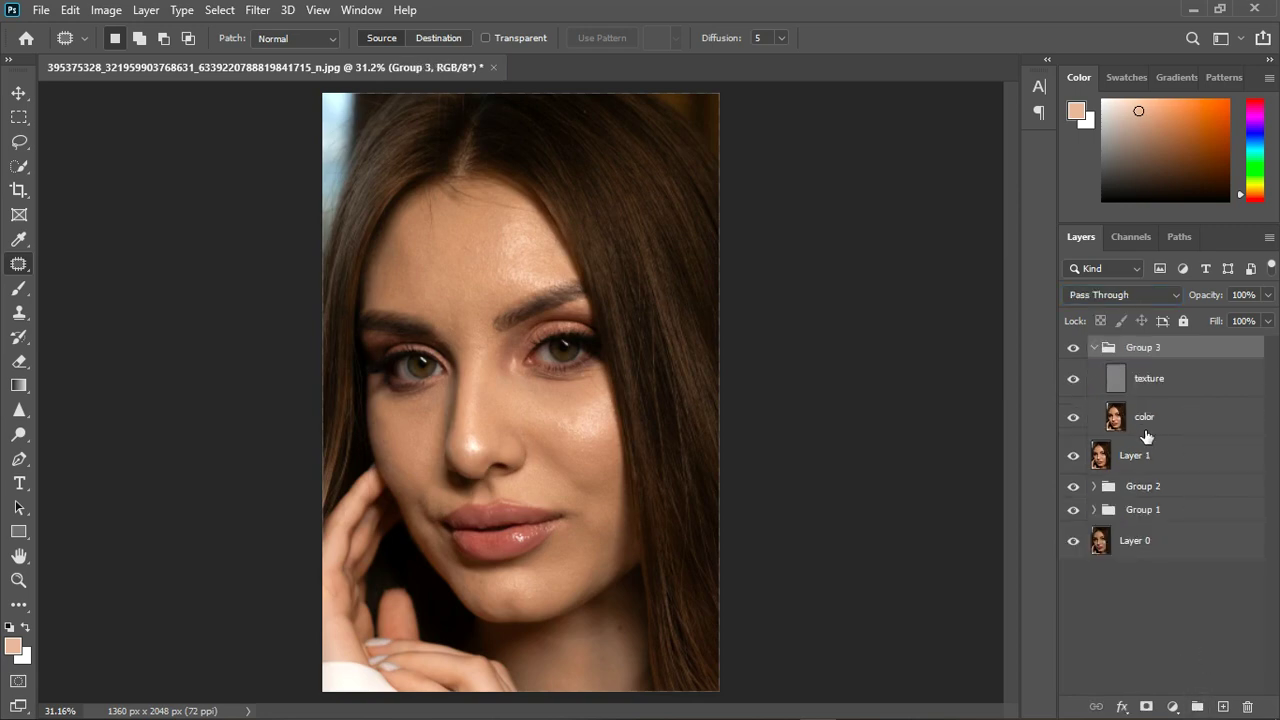
click(1199, 428)
Step: Blend the lip tones on the color layer with a smaller Mixer Brush
drag(19, 288, 111, 346)
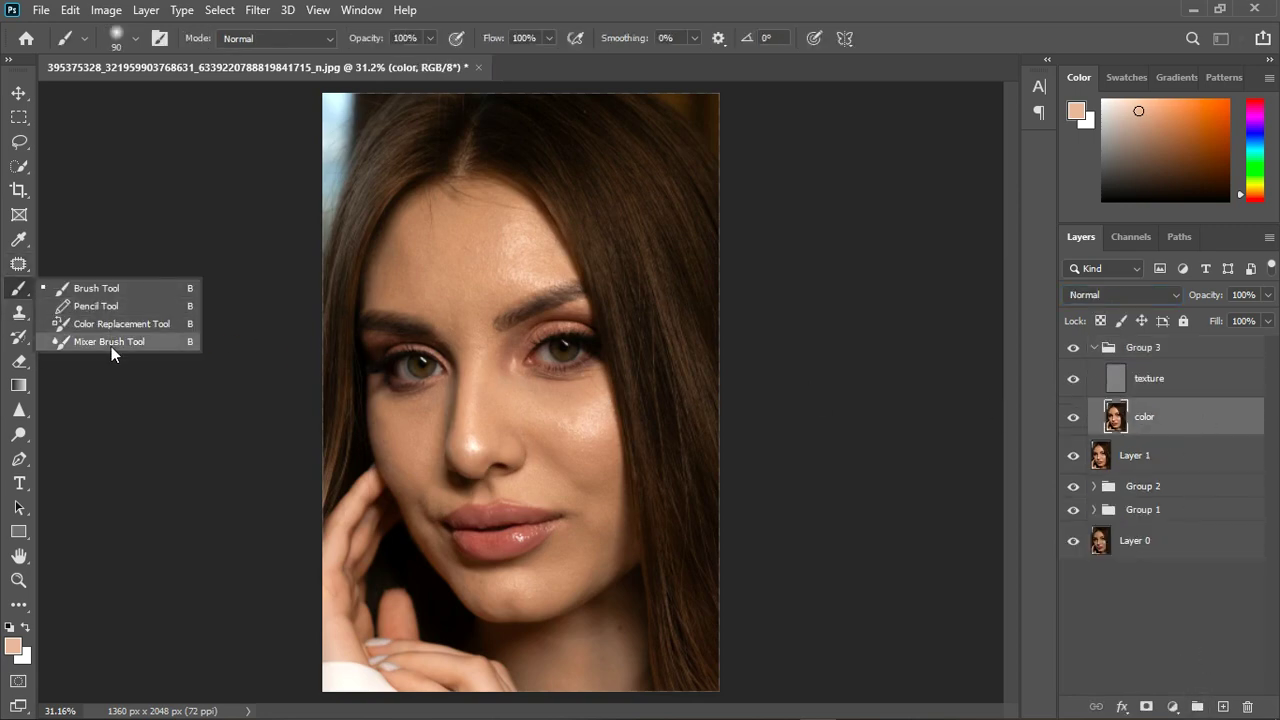
click(111, 346)
scroll(477, 234, up, 3)
scroll(429, 260, down, 1)
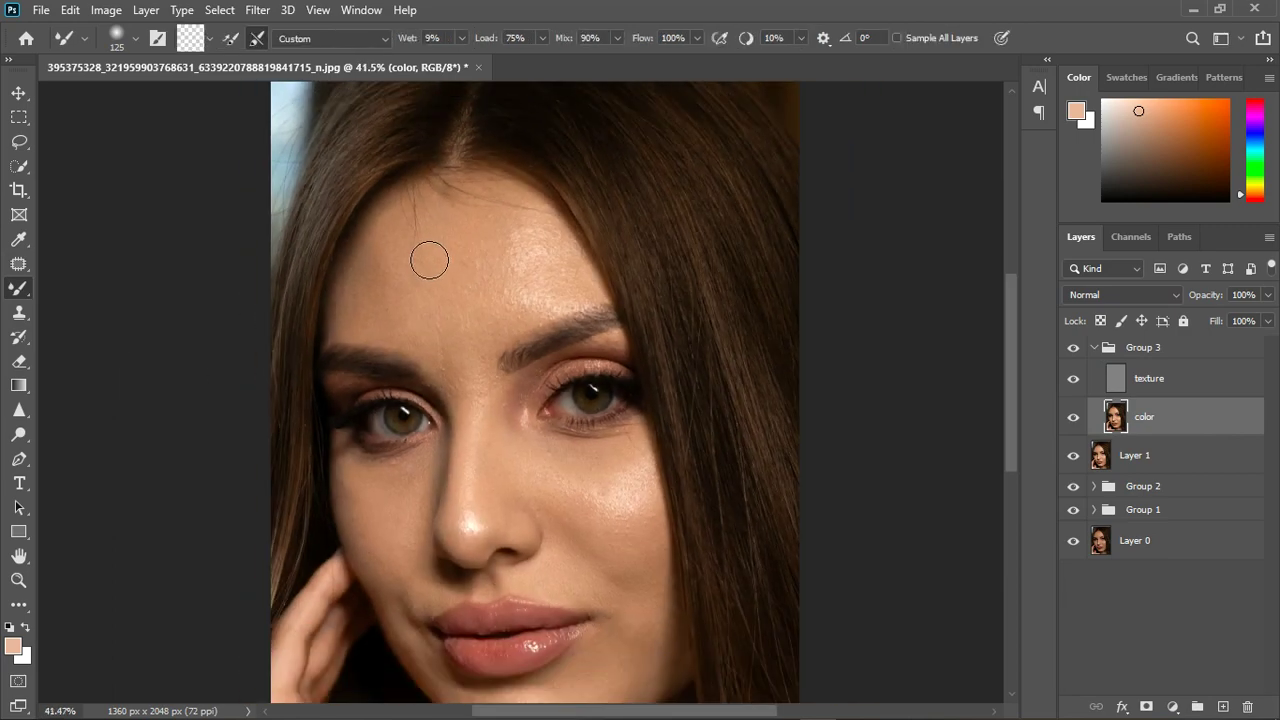
key(bracketleft)
key(bracketleft)
key(bracketleft)
key(bracketleft)
key(bracketleft)
key(bracketleft)
key(bracketleft)
scroll(404, 310, down, 2)
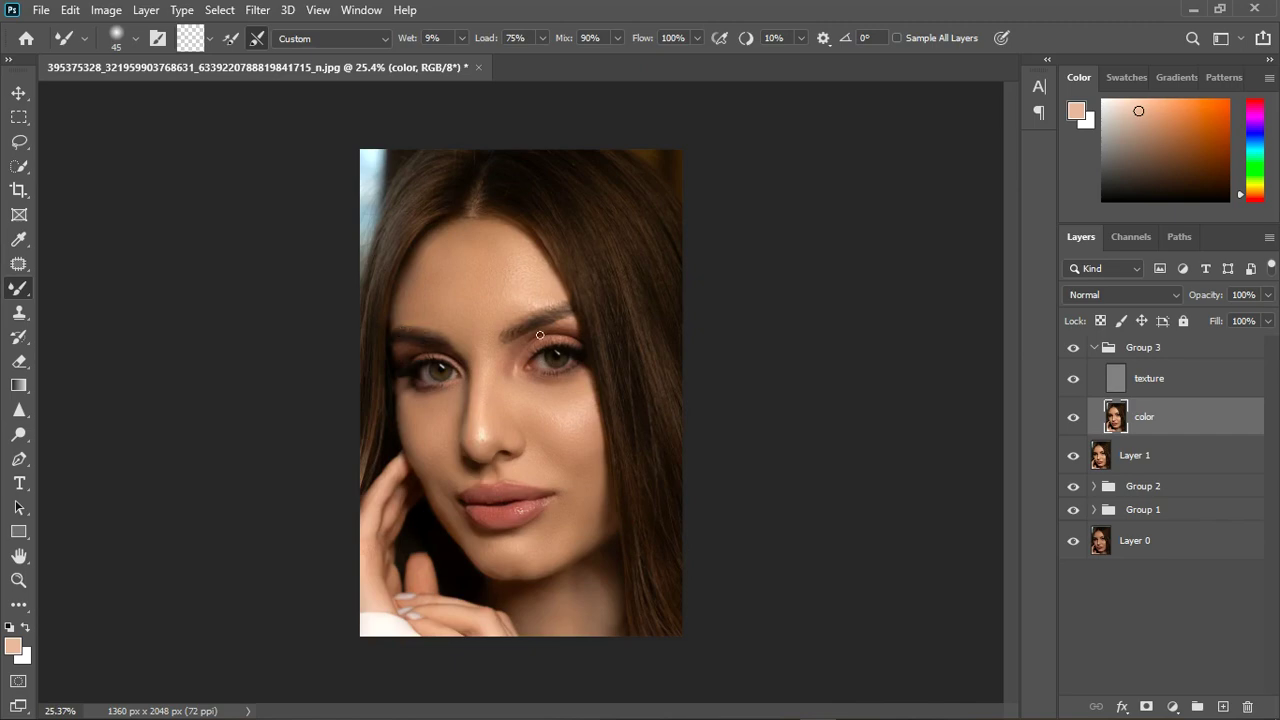
scroll(540, 335, up, 5)
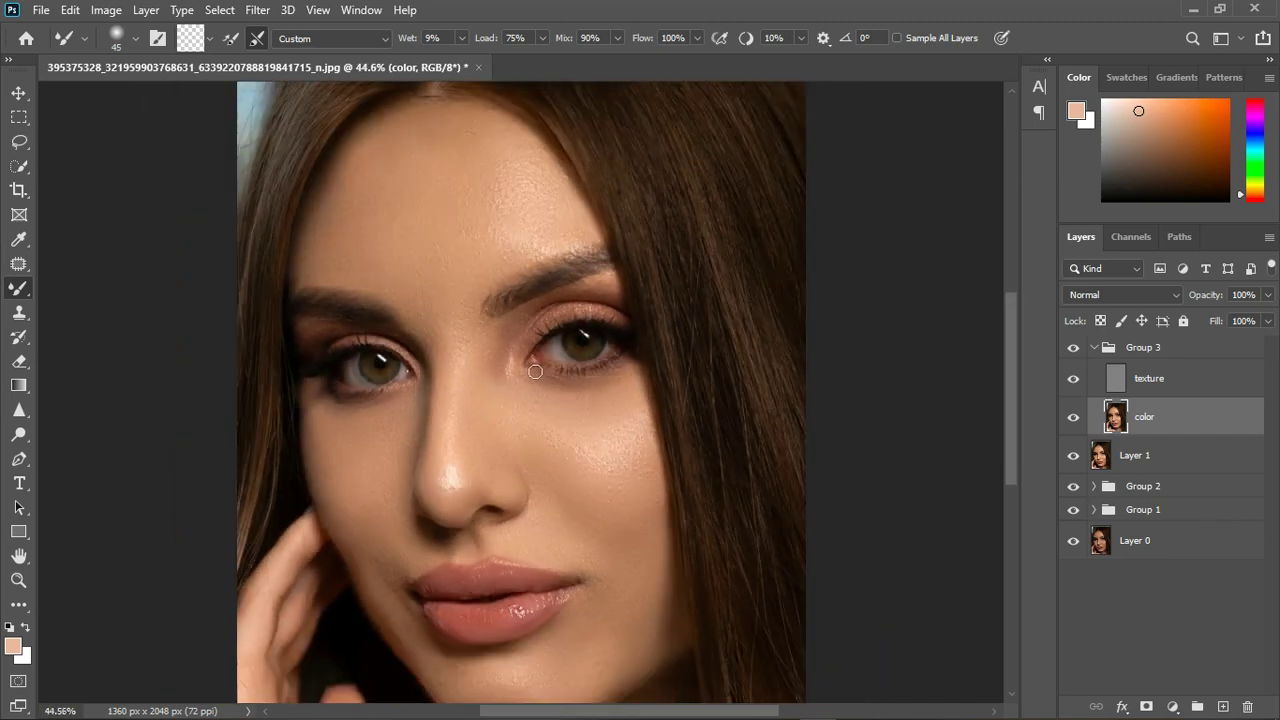
scroll(535, 371, down, 1)
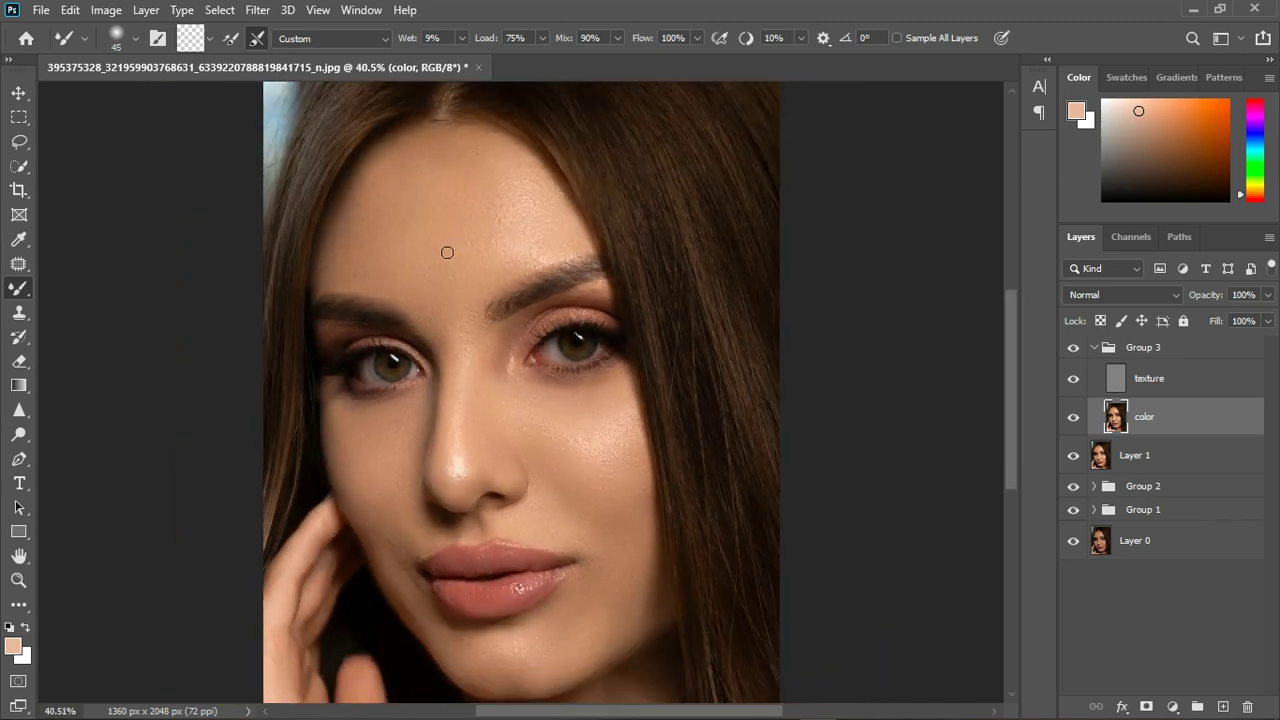
scroll(477, 363, up, 3)
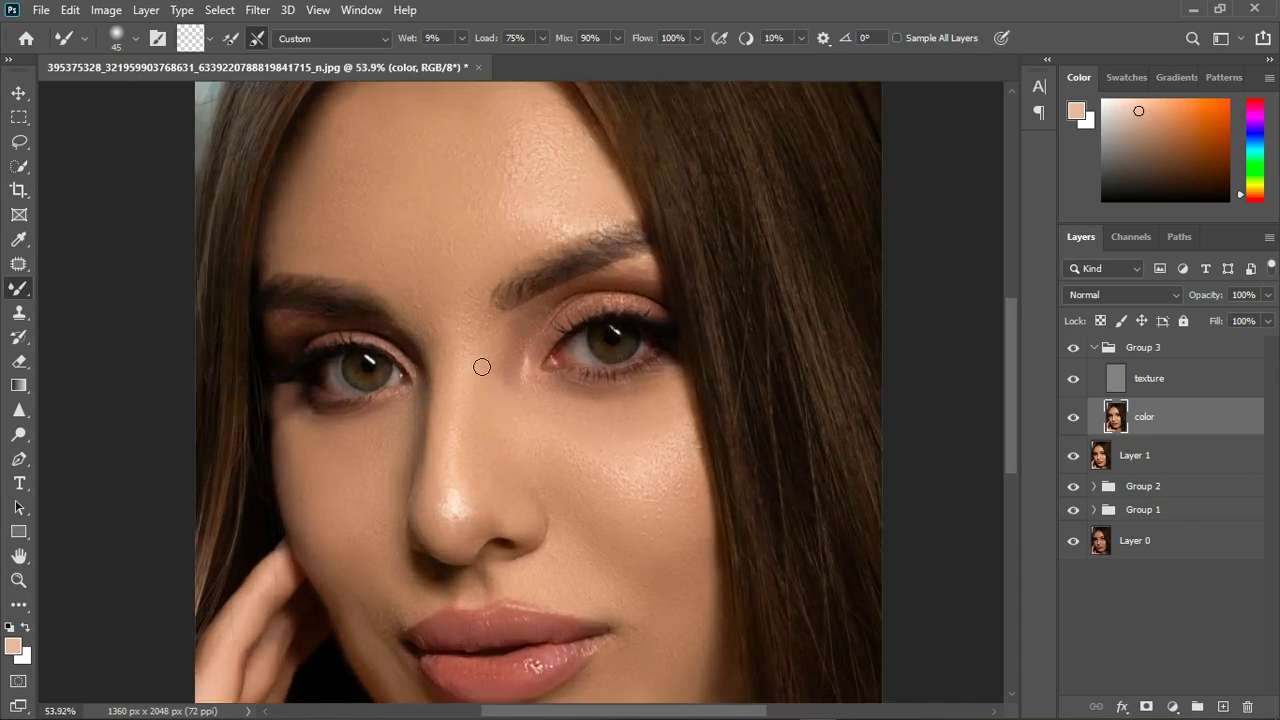
scroll(483, 363, down, 3)
scroll(493, 349, up, 1)
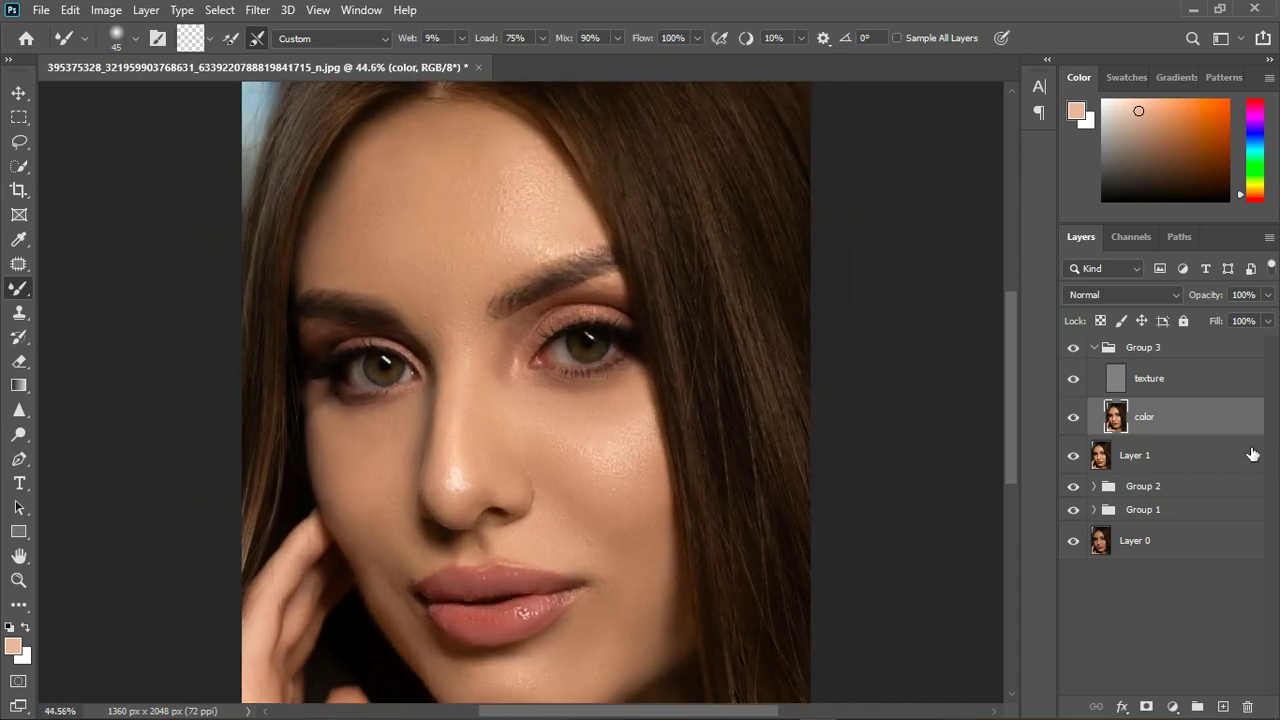
Step: Toggle Group 3 to compare the lips before and after, then select the texture layer
click(1079, 353)
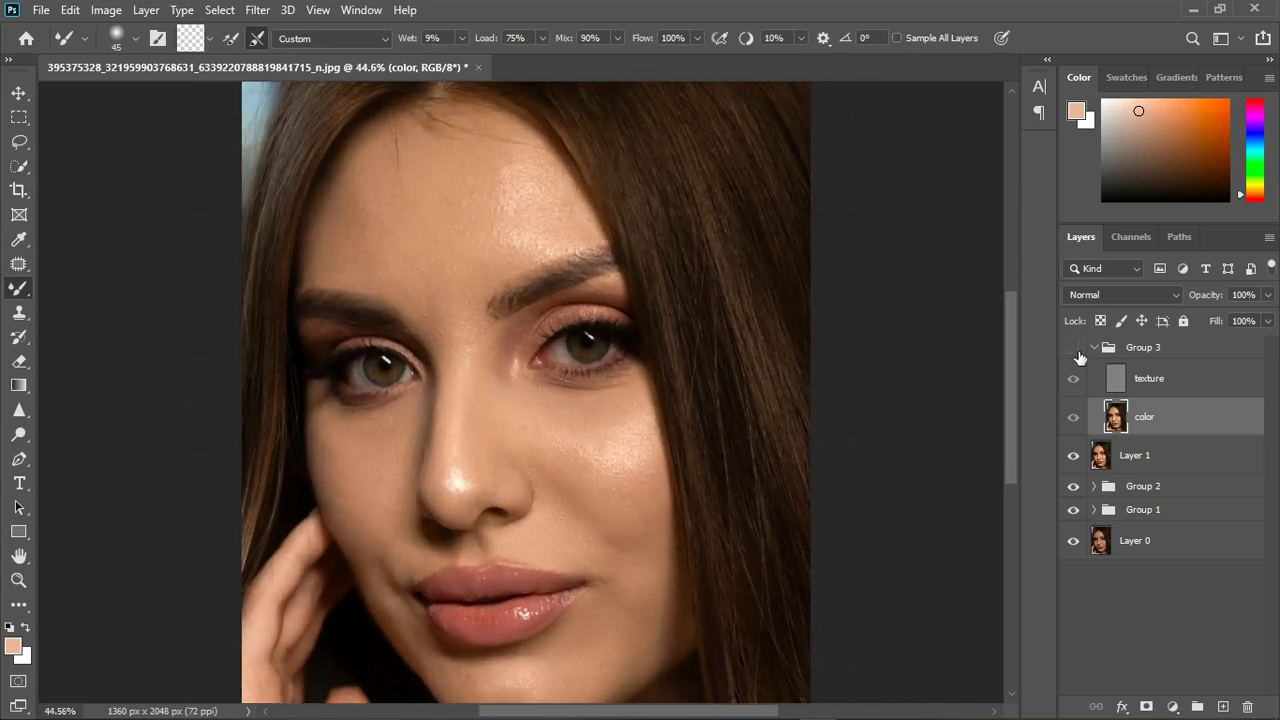
click(1074, 348)
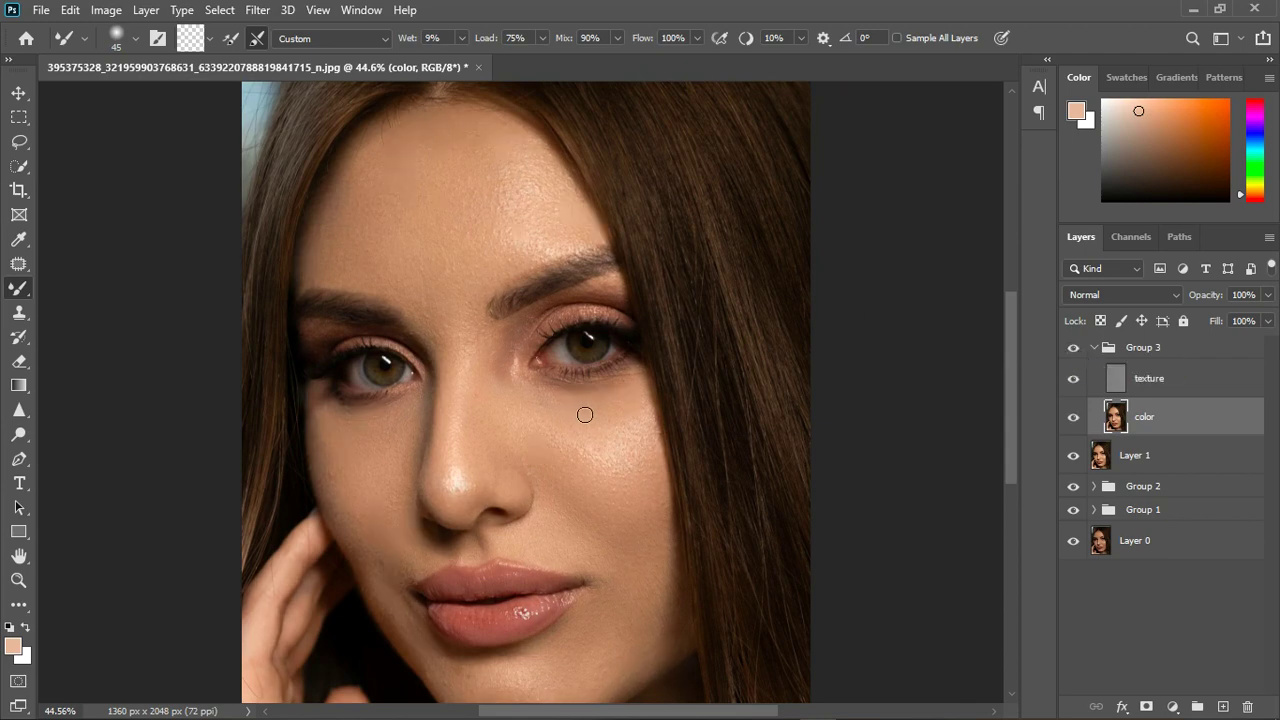
scroll(595, 412, up, 10)
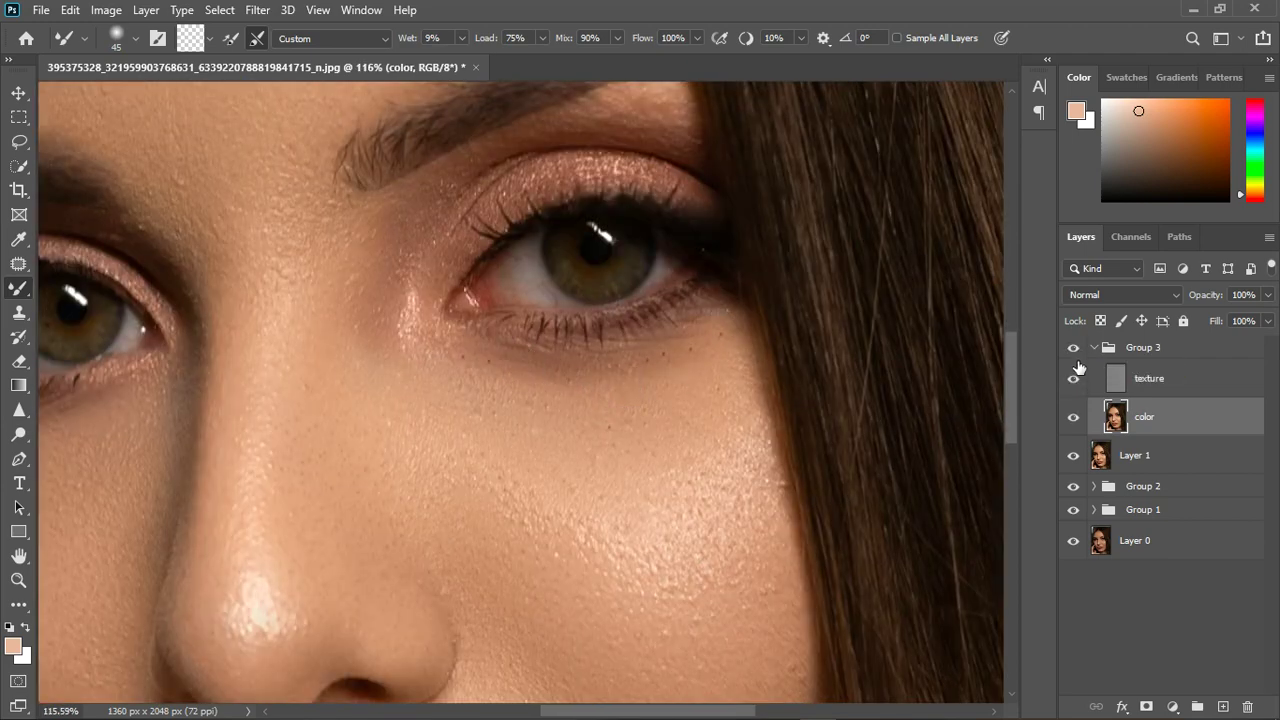
click(1074, 348)
scroll(735, 410, down, 7)
scroll(733, 406, down, 2)
scroll(611, 640, up, 9)
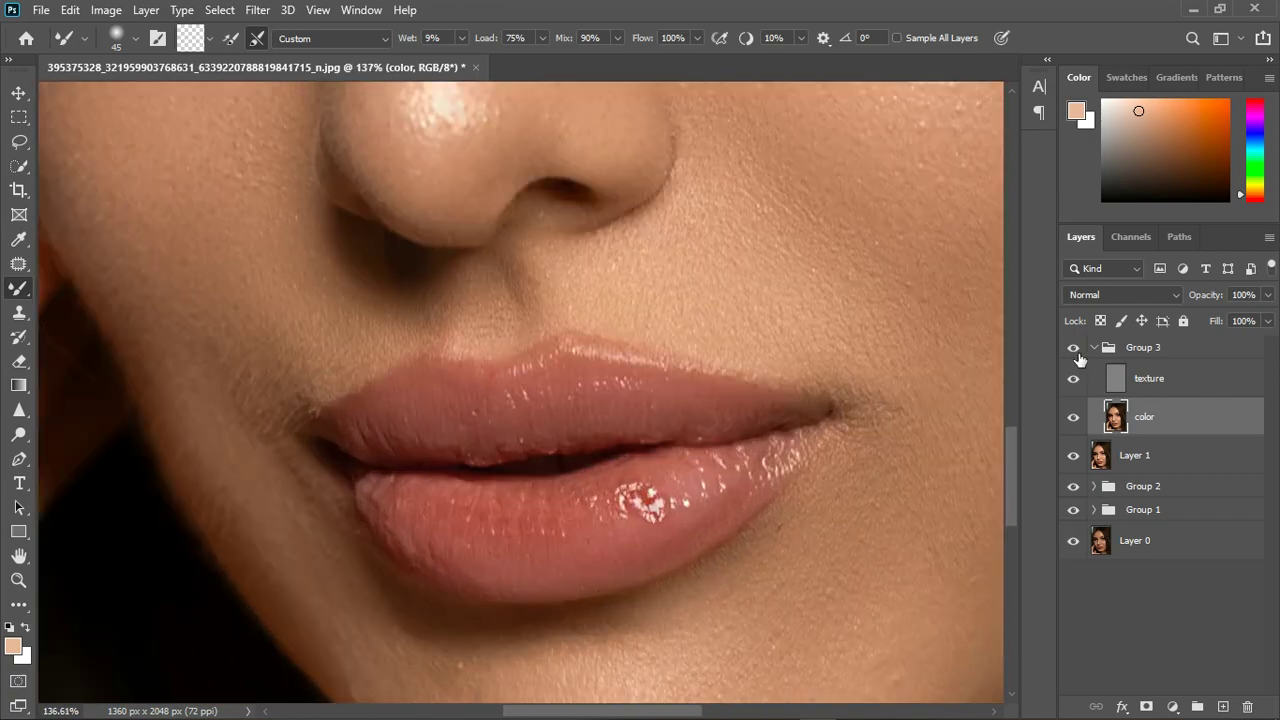
click(1074, 348)
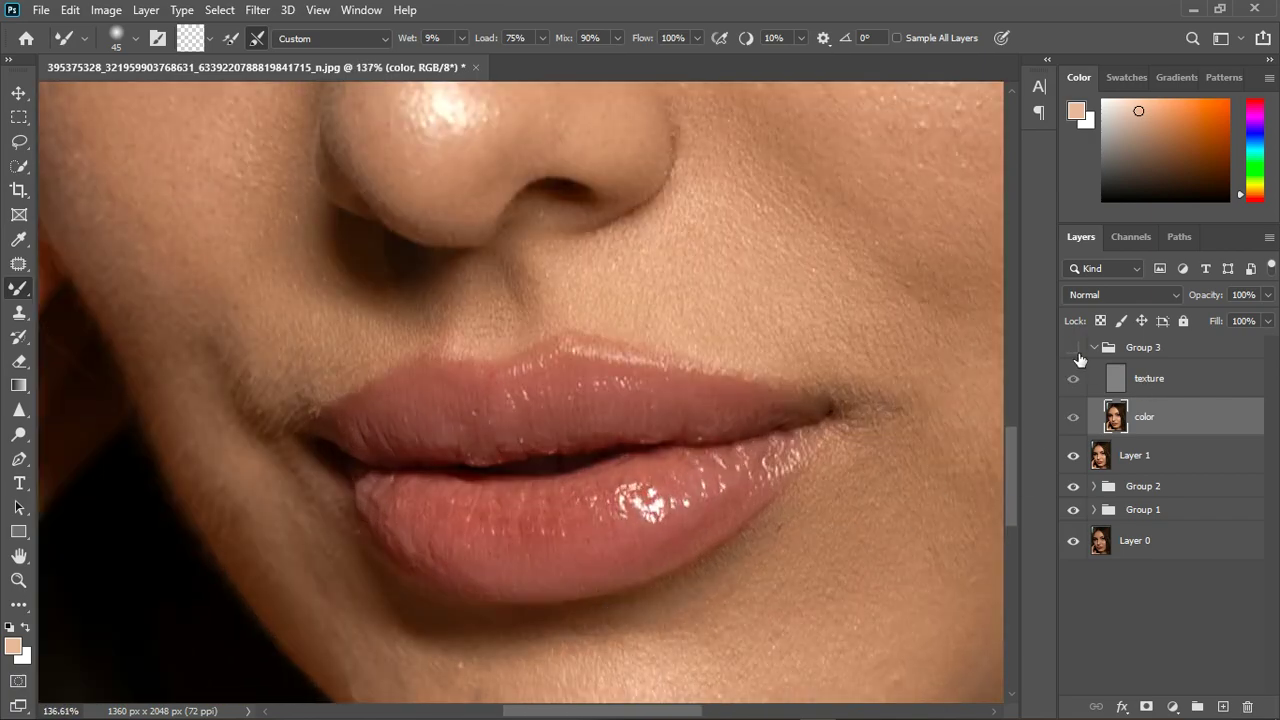
click(1078, 354)
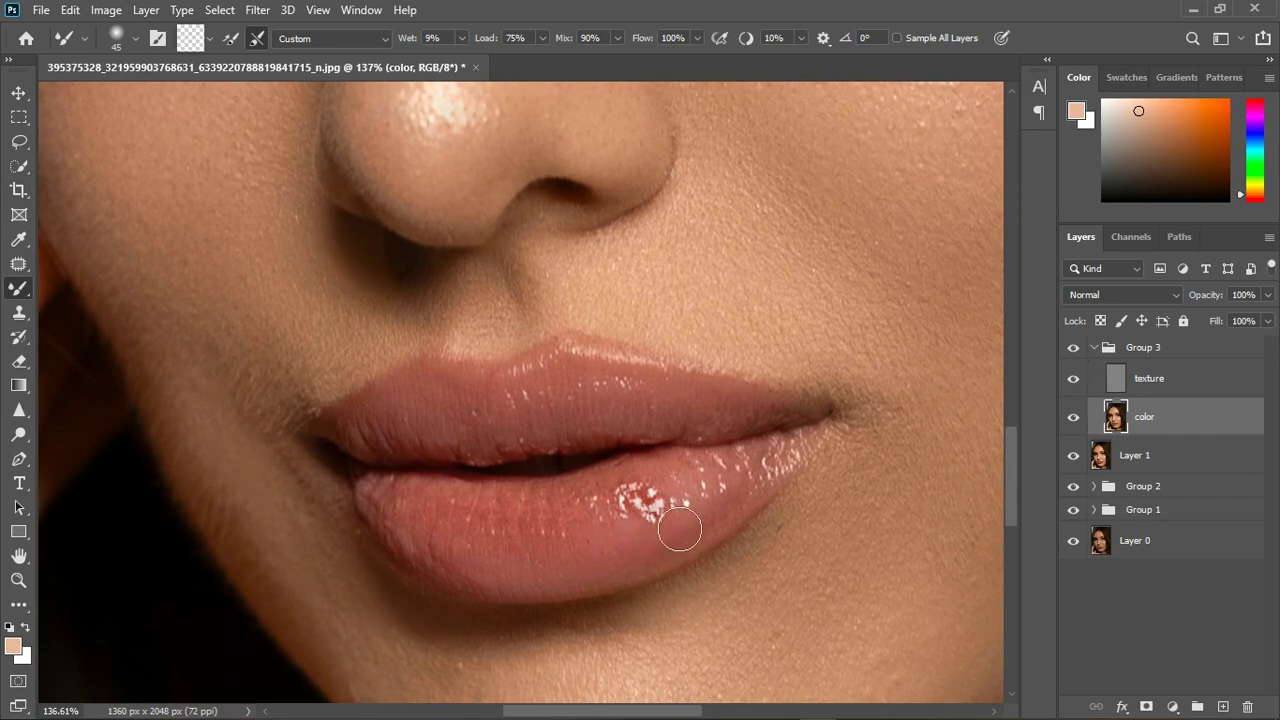
click(1185, 390)
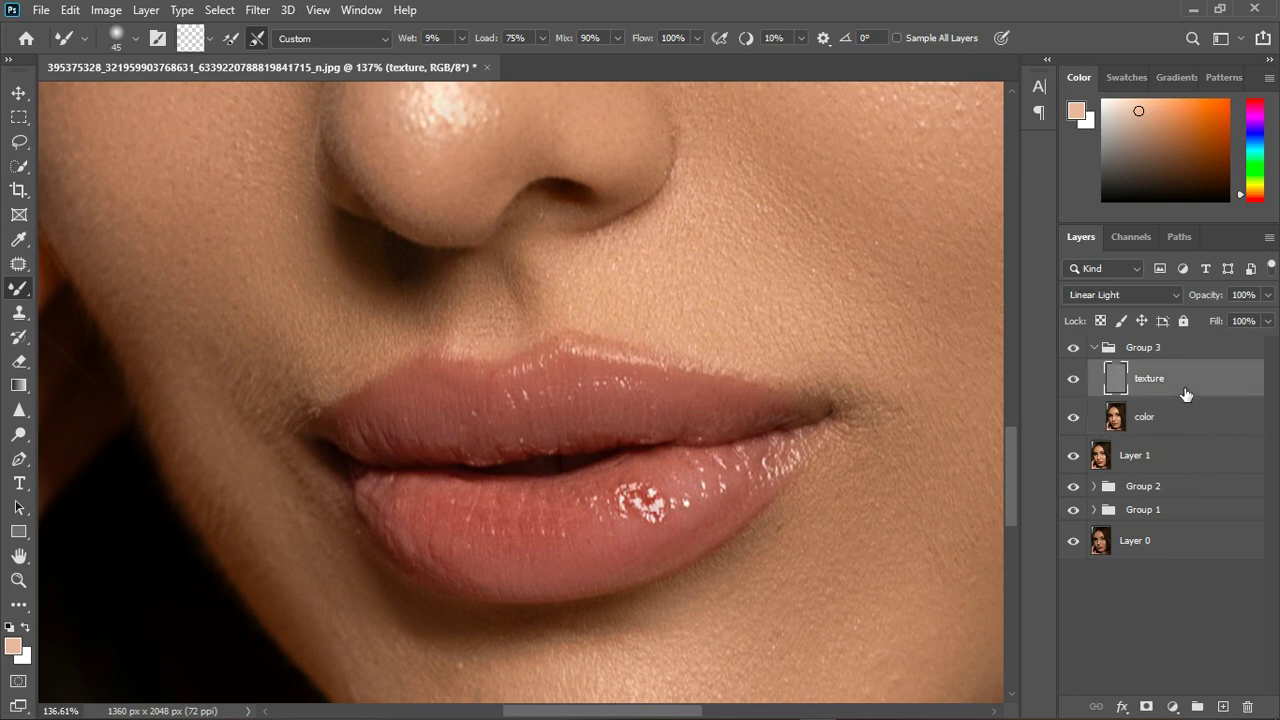
Step: Clone Stamp sampled lip texture over the glossy highlight and the bluish spot on the lower lip
click(18, 312)
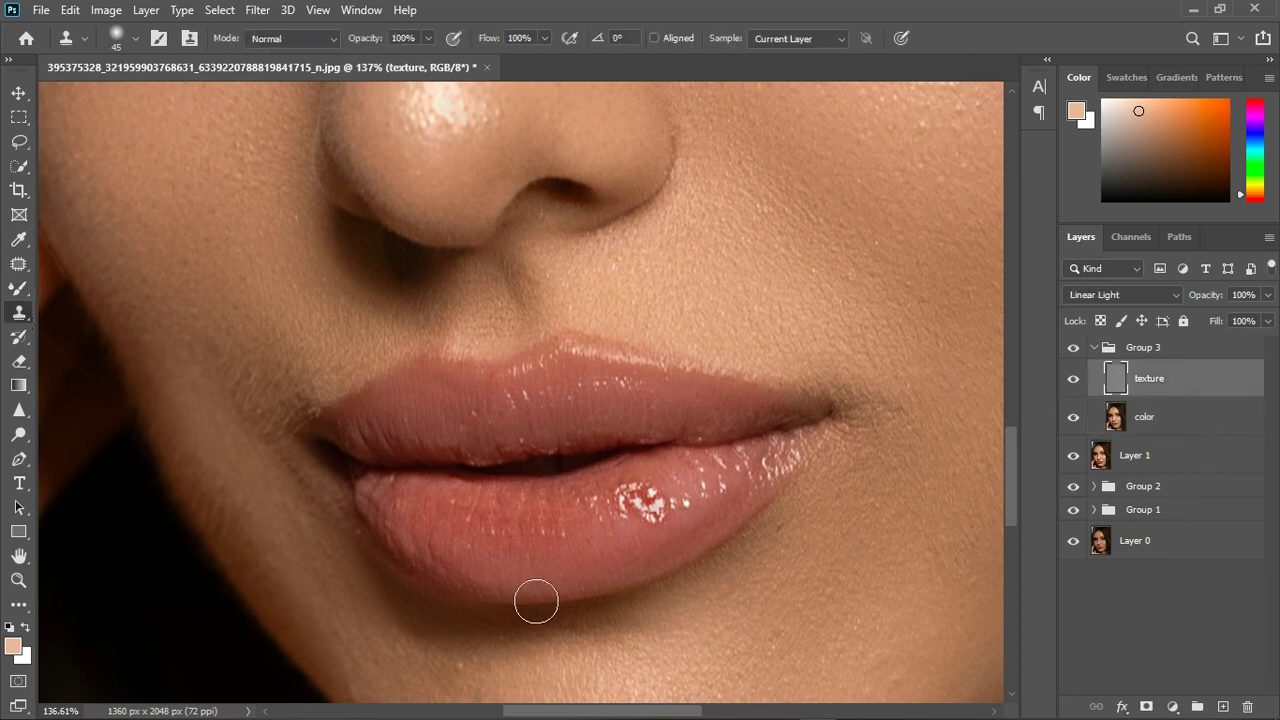
alt+click(621, 539)
drag(650, 505, 679, 527)
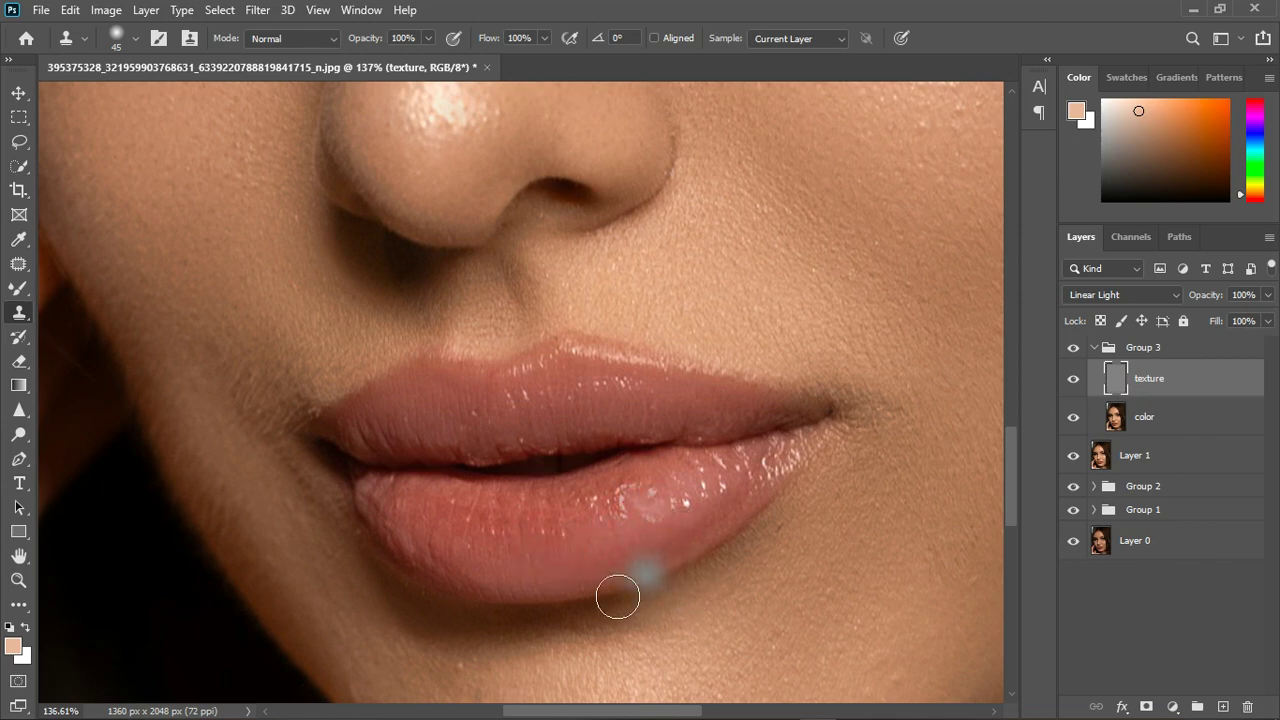
alt+click(592, 555)
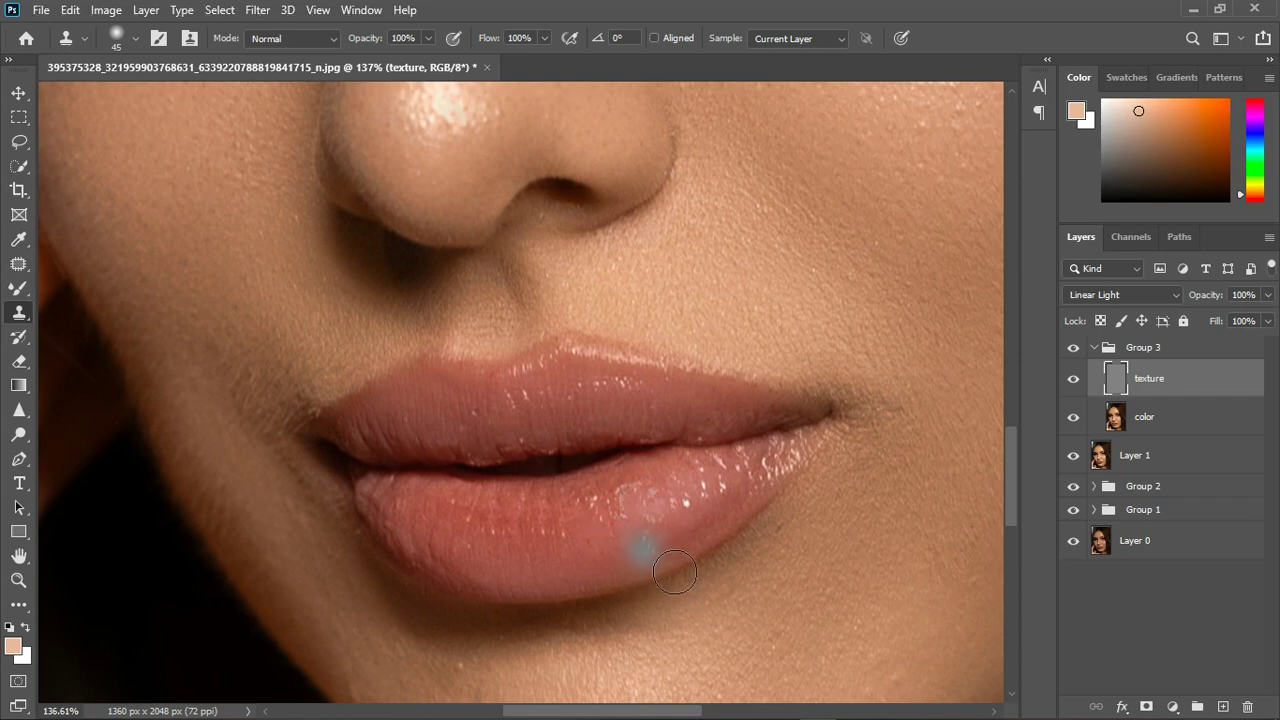
drag(640, 543, 706, 562)
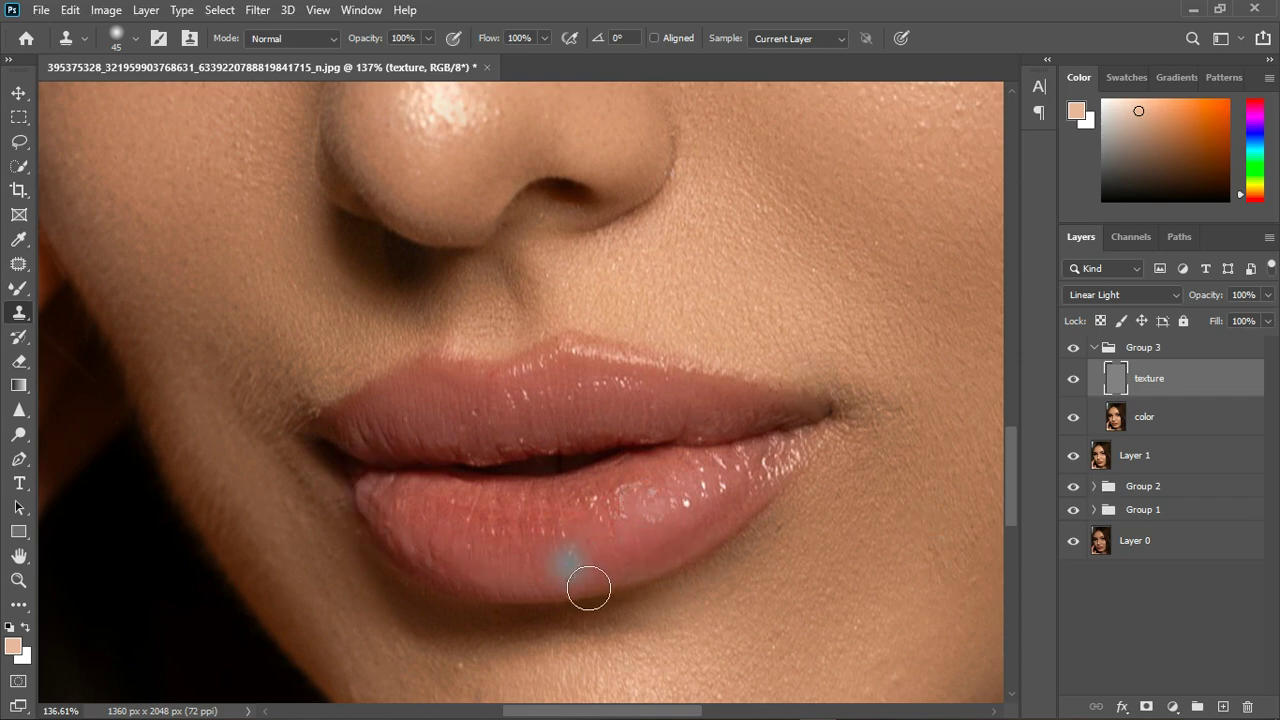
mouse_move(513, 585)
mouse_down()
mouse_move(529, 550)
mouse_move(617, 531)
mouse_up()
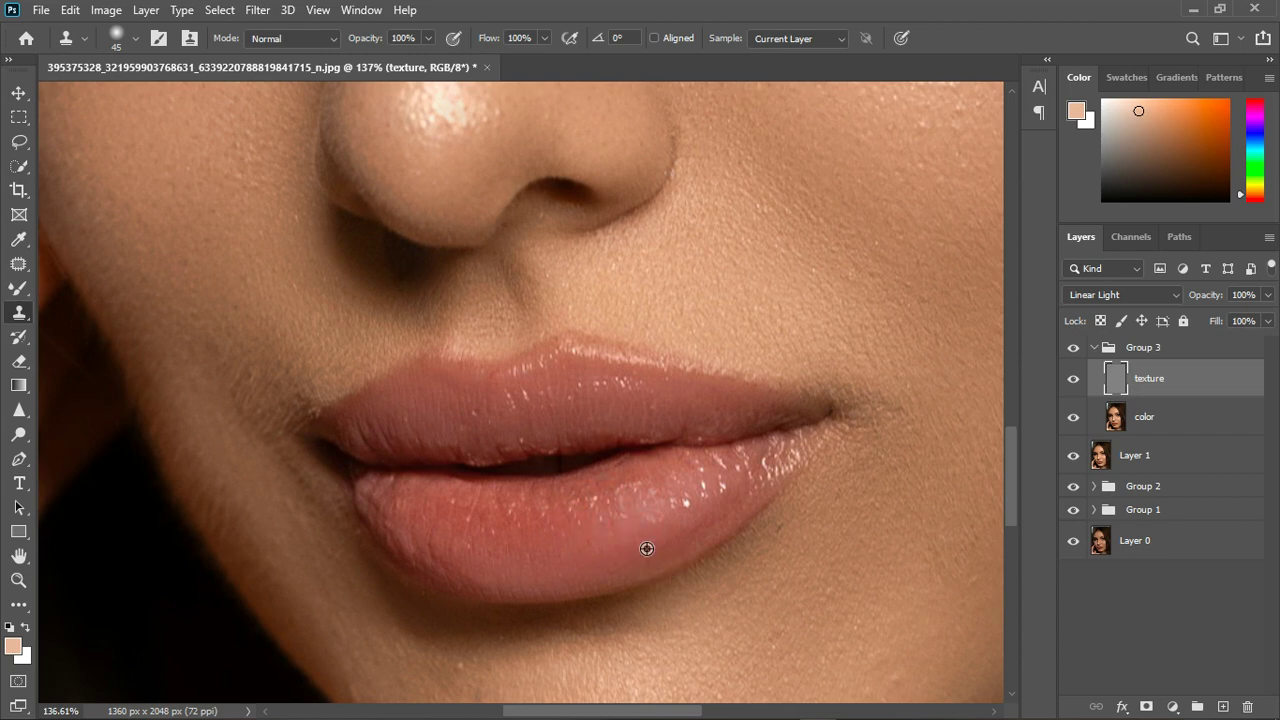
Step: Hide Group 3 to compare the retouch against the unretouched skin
scroll(627, 523, down, 5)
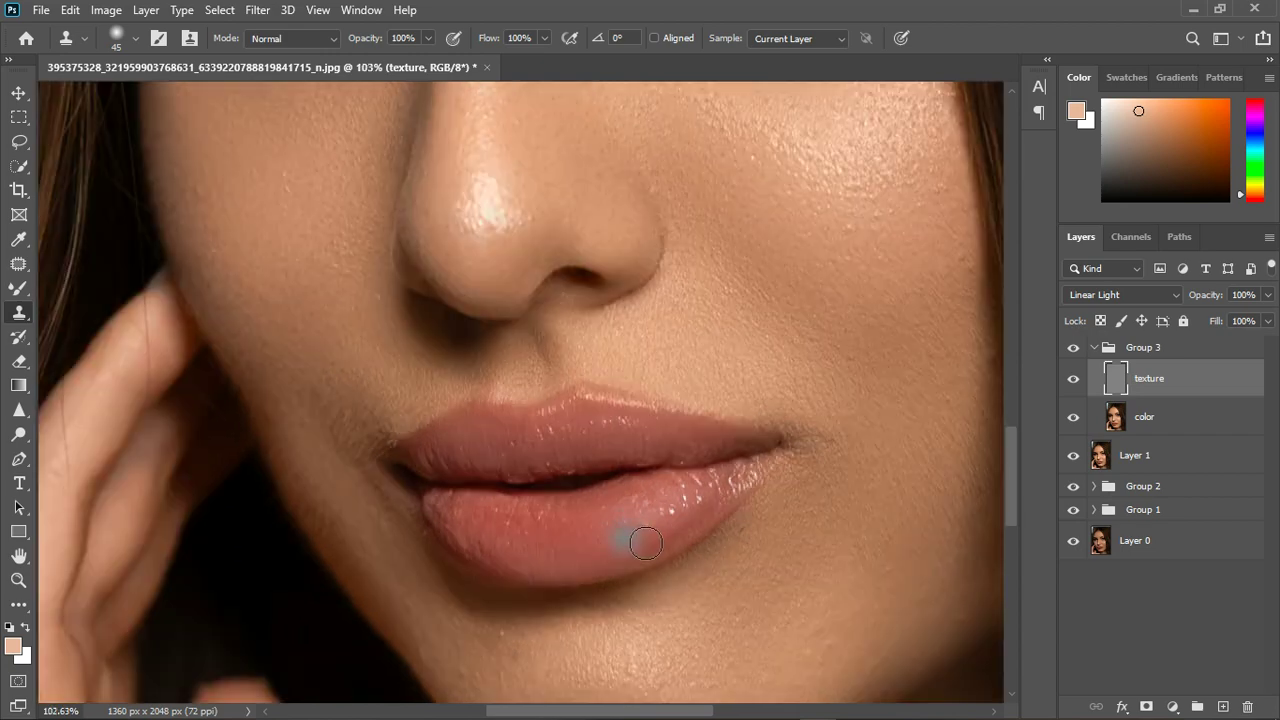
scroll(627, 523, down, 3)
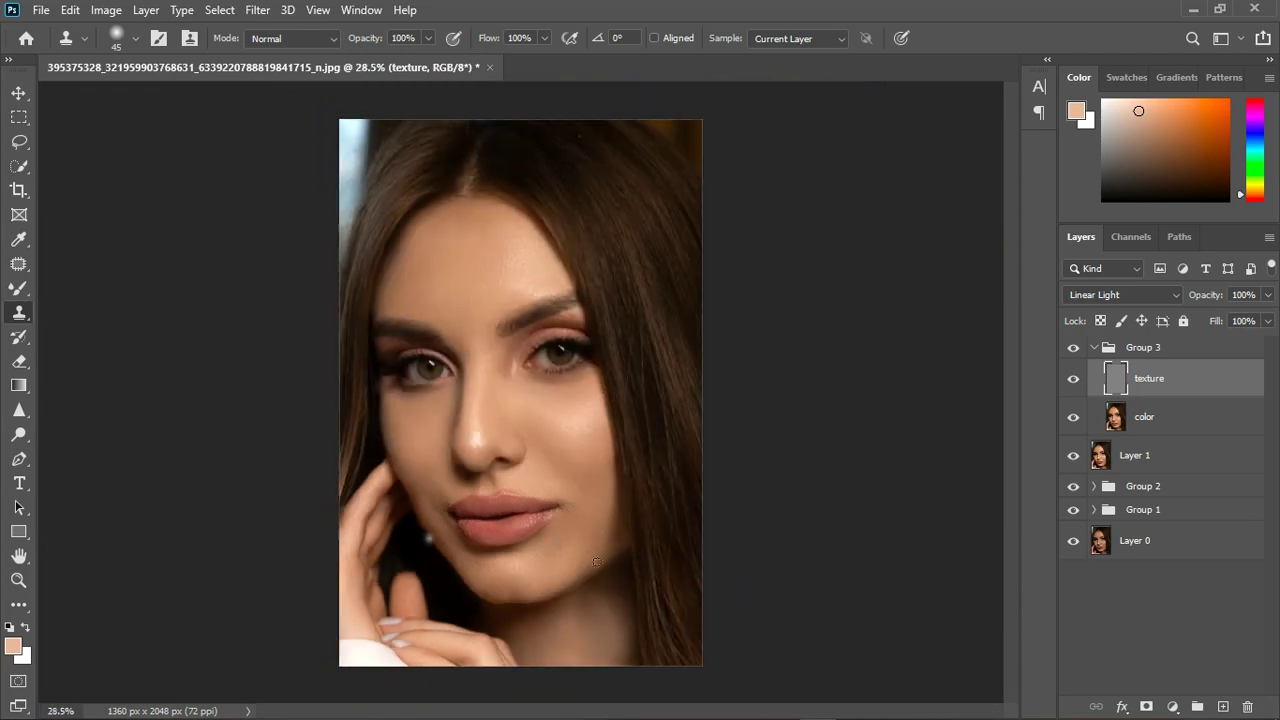
click(1075, 348)
scroll(493, 607, up, 5)
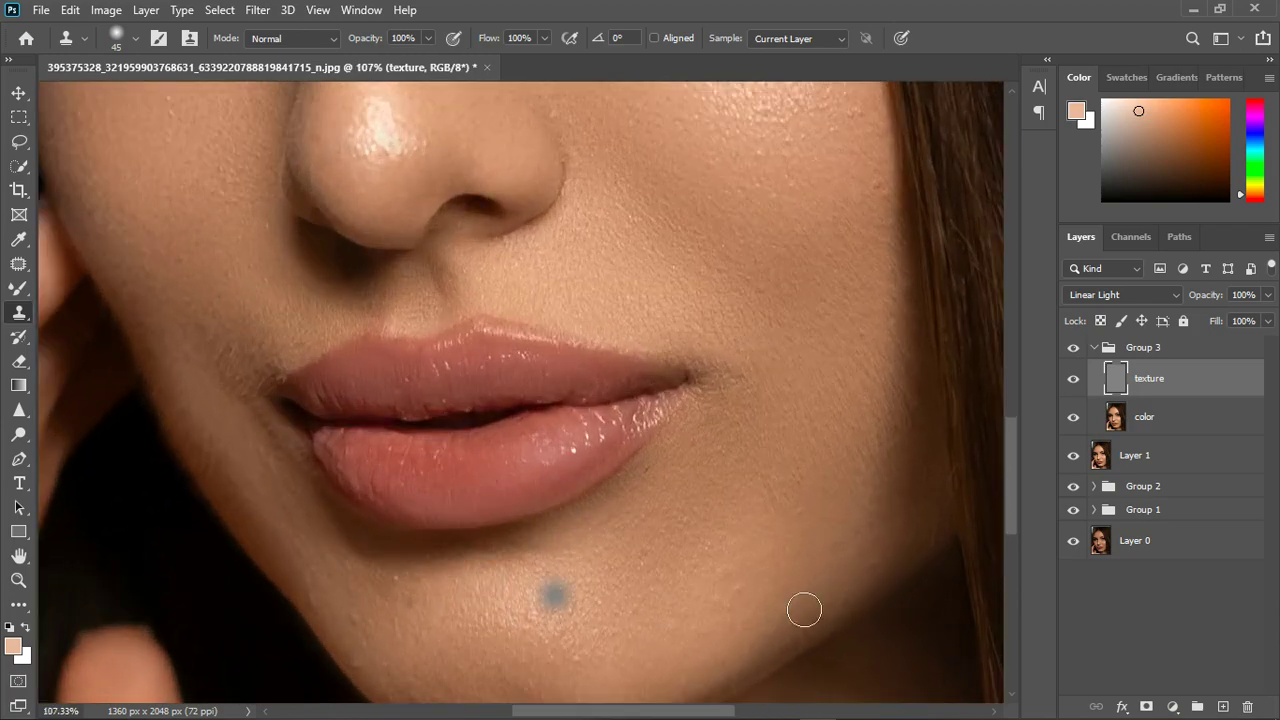
scroll(567, 526, down, 5)
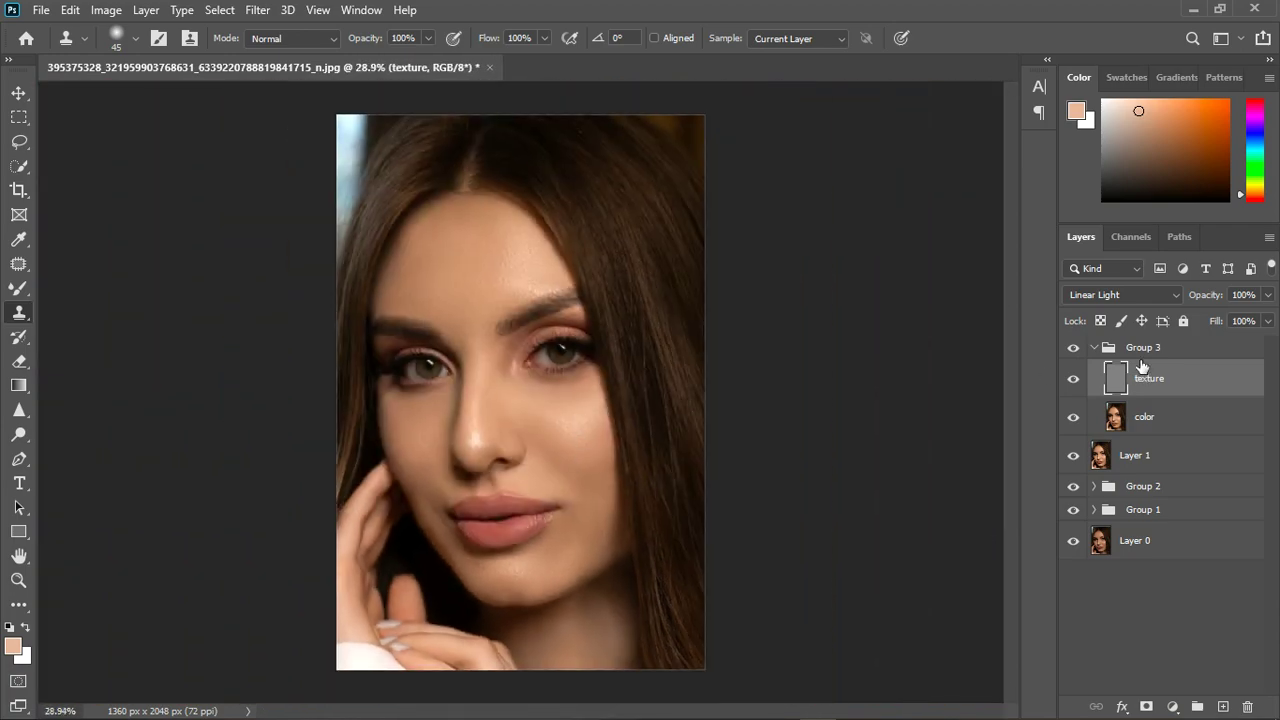
Step: Stamp all visible layers into Layer 2, move it to the top and collapse Group 3
key(ctrl+shift+alt+e)
drag(1163, 394, 1168, 350)
click(1094, 386)
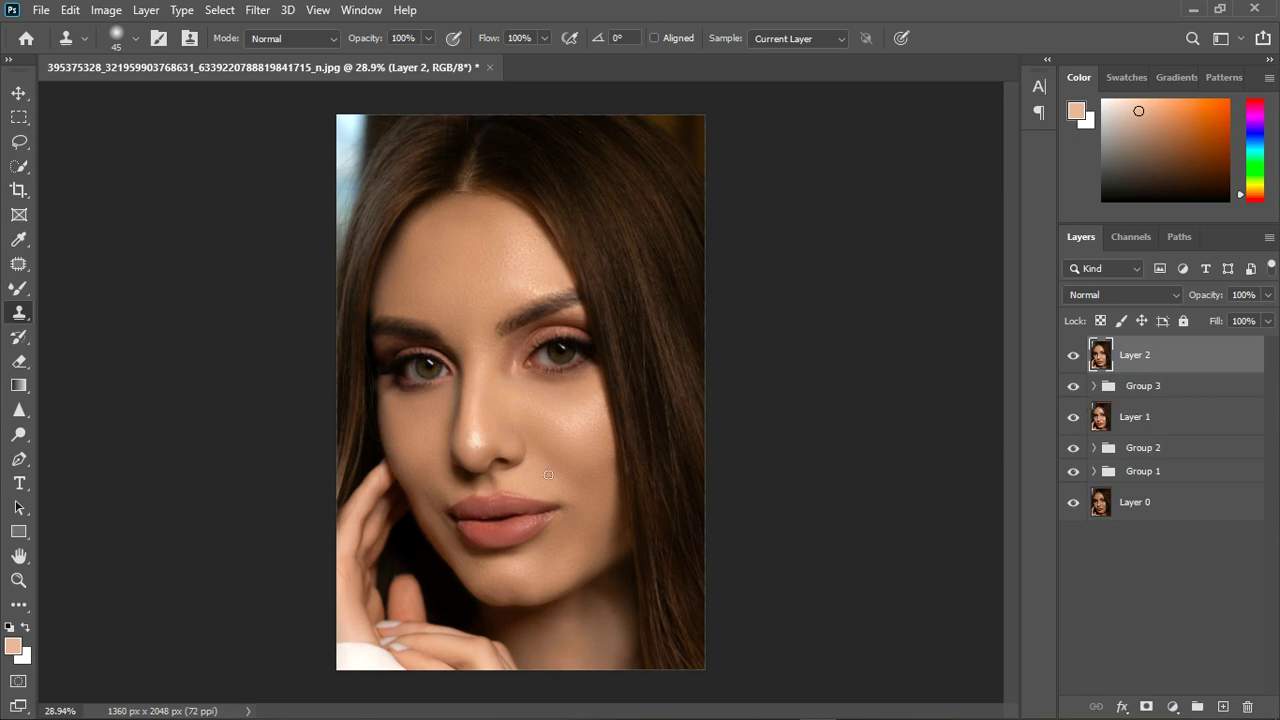
scroll(549, 372, up, 3)
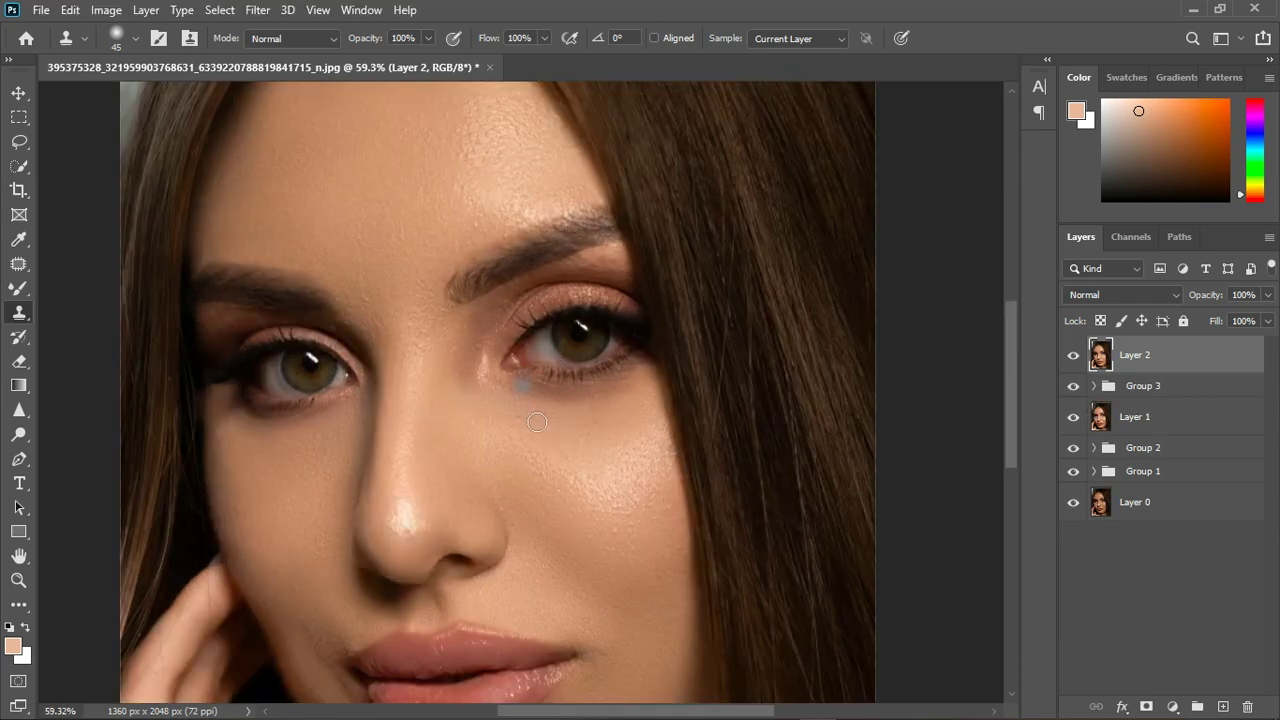
click(258, 11)
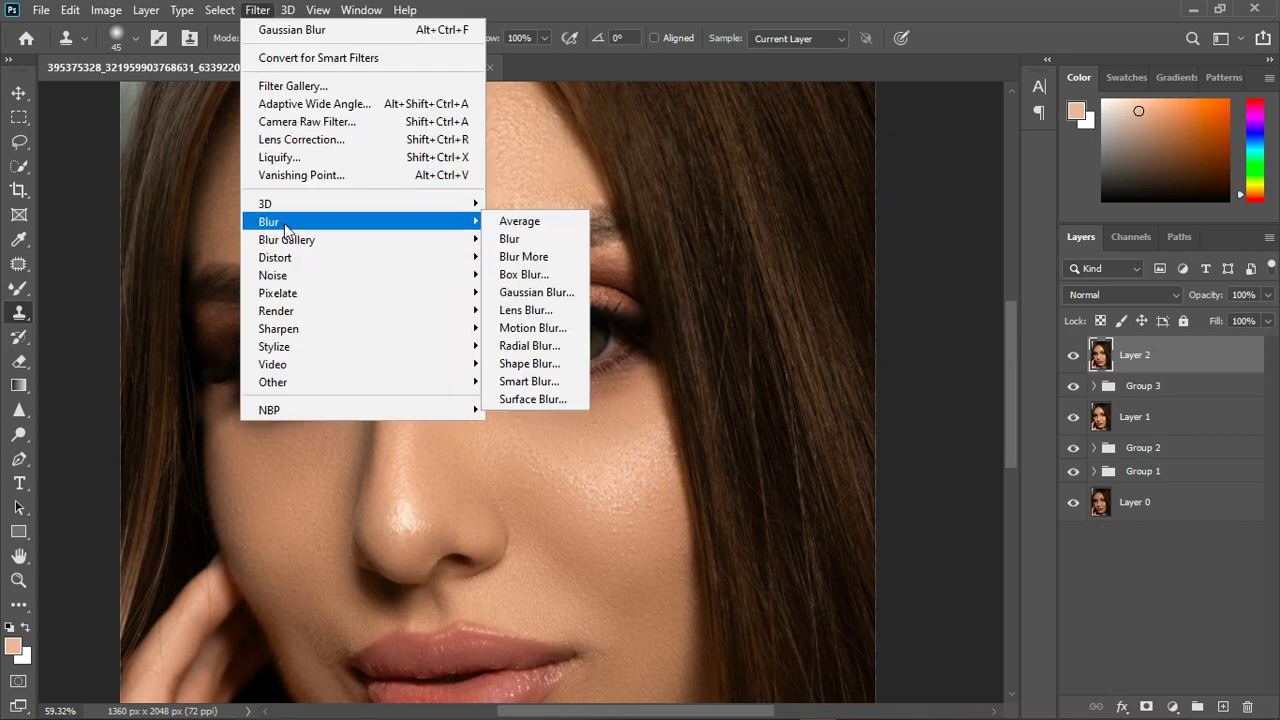
Step: In Liquify, bloat the cheek beside the nose with a size-250 Bloat brush
click(299, 157)
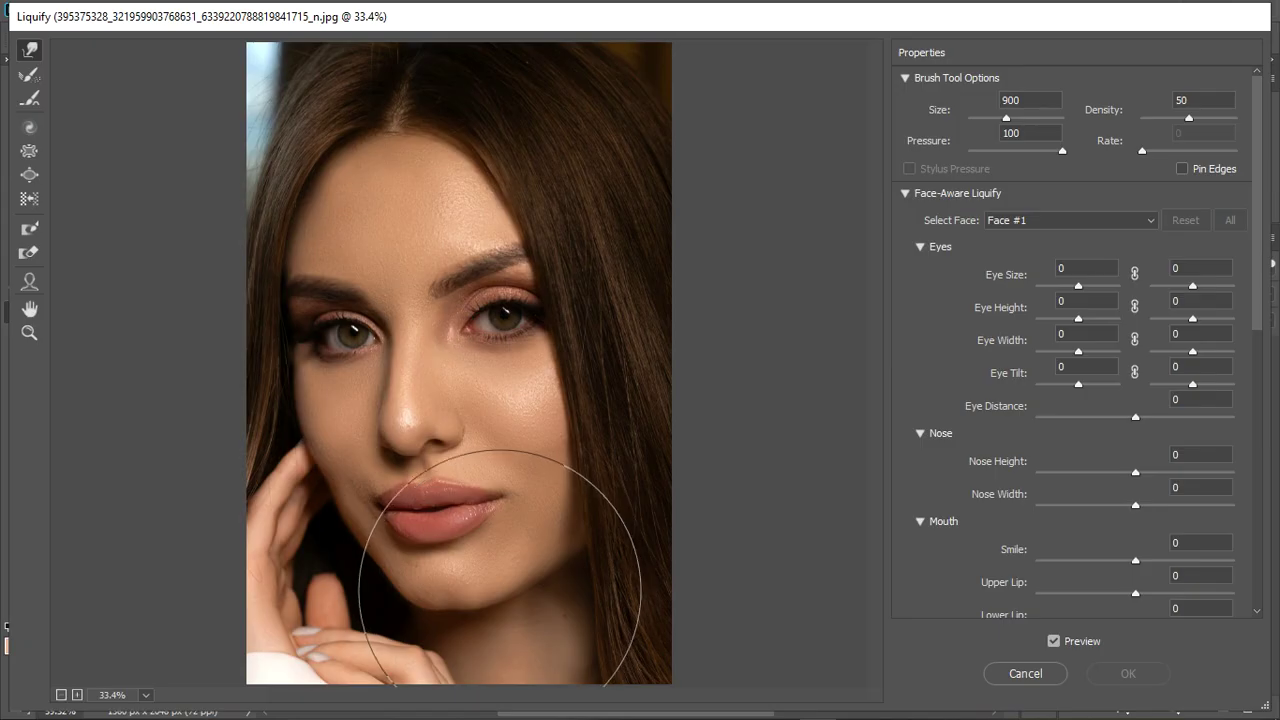
click(29, 174)
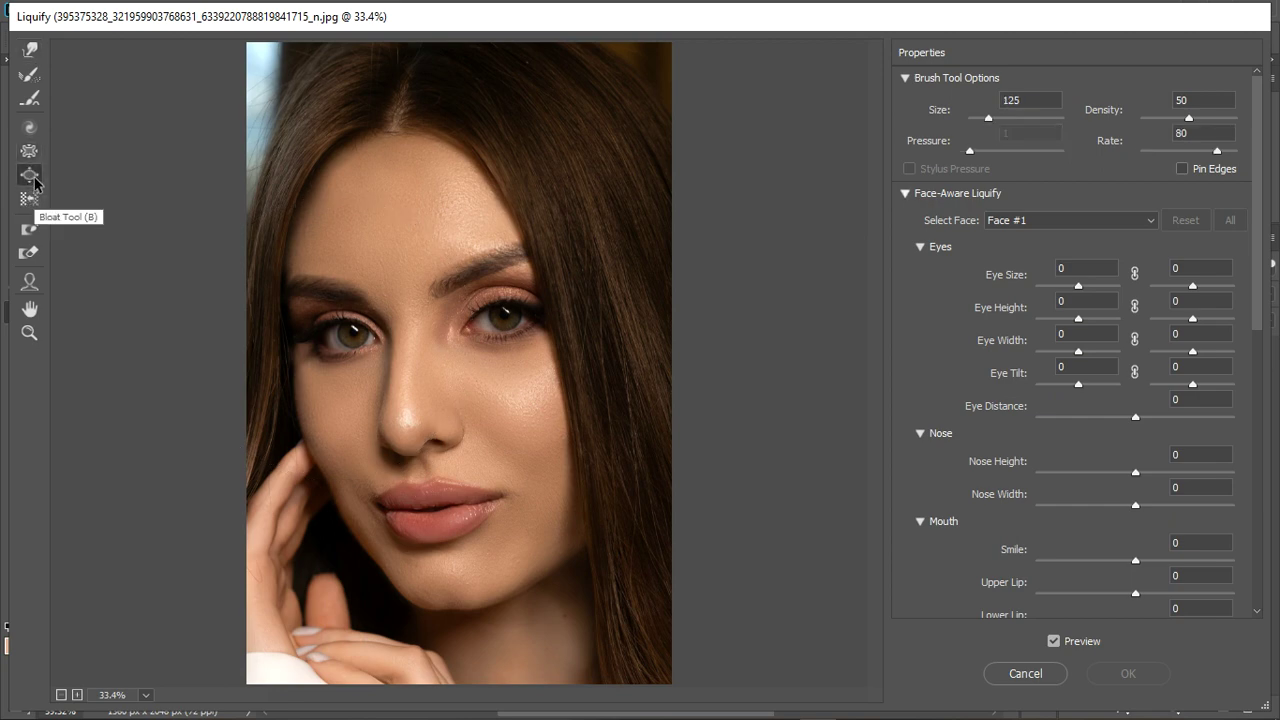
scroll(343, 450, up, 1)
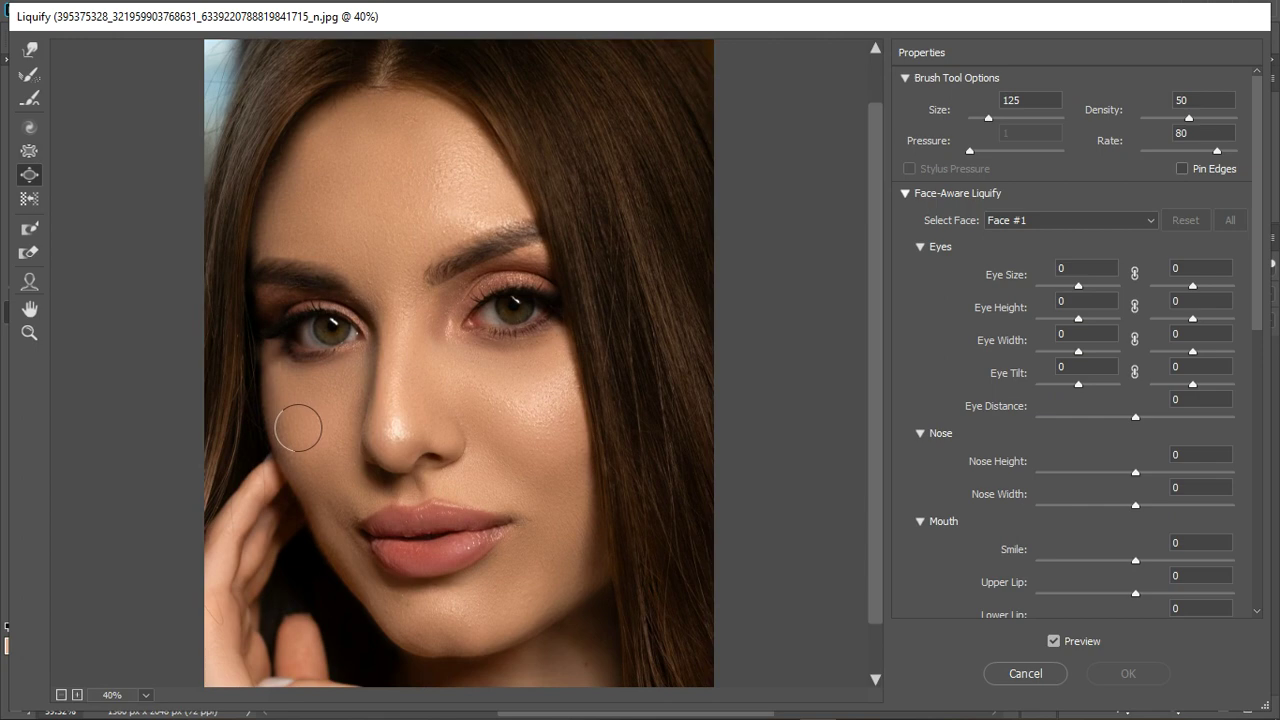
key(bracketright)
key(bracketright)
key(bracketright)
key(bracketright)
key(bracketright)
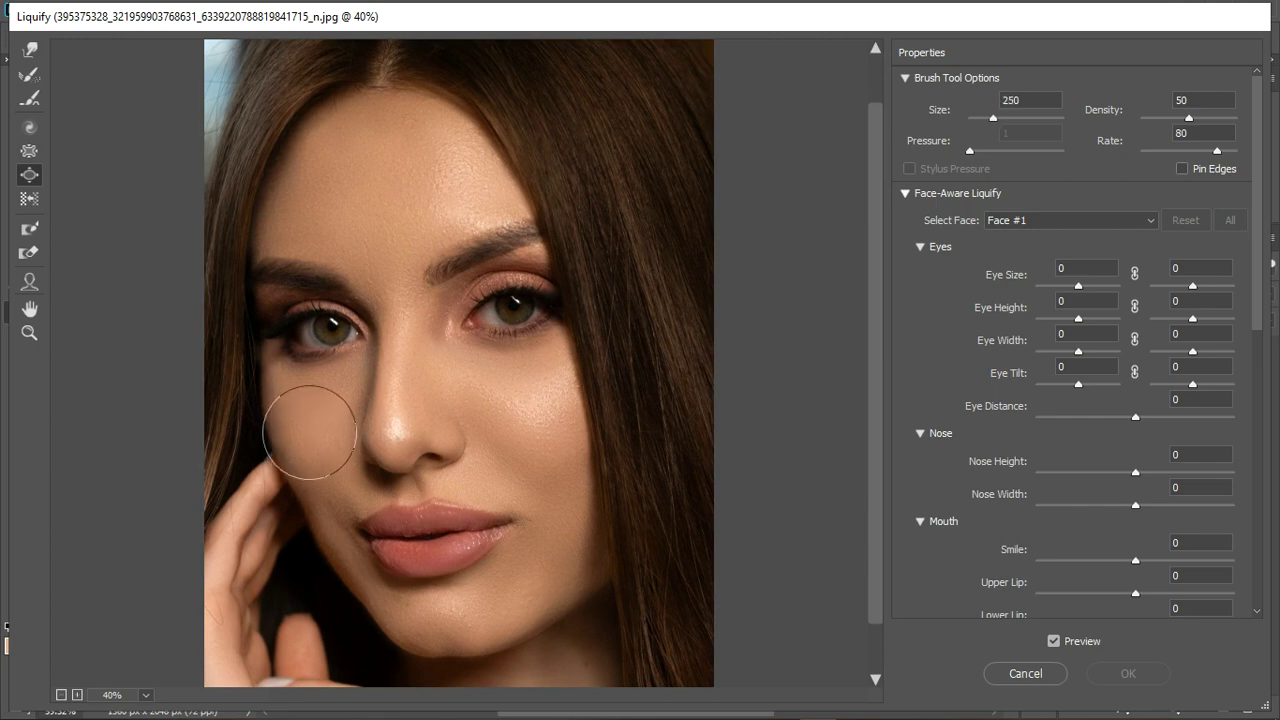
click(309, 432)
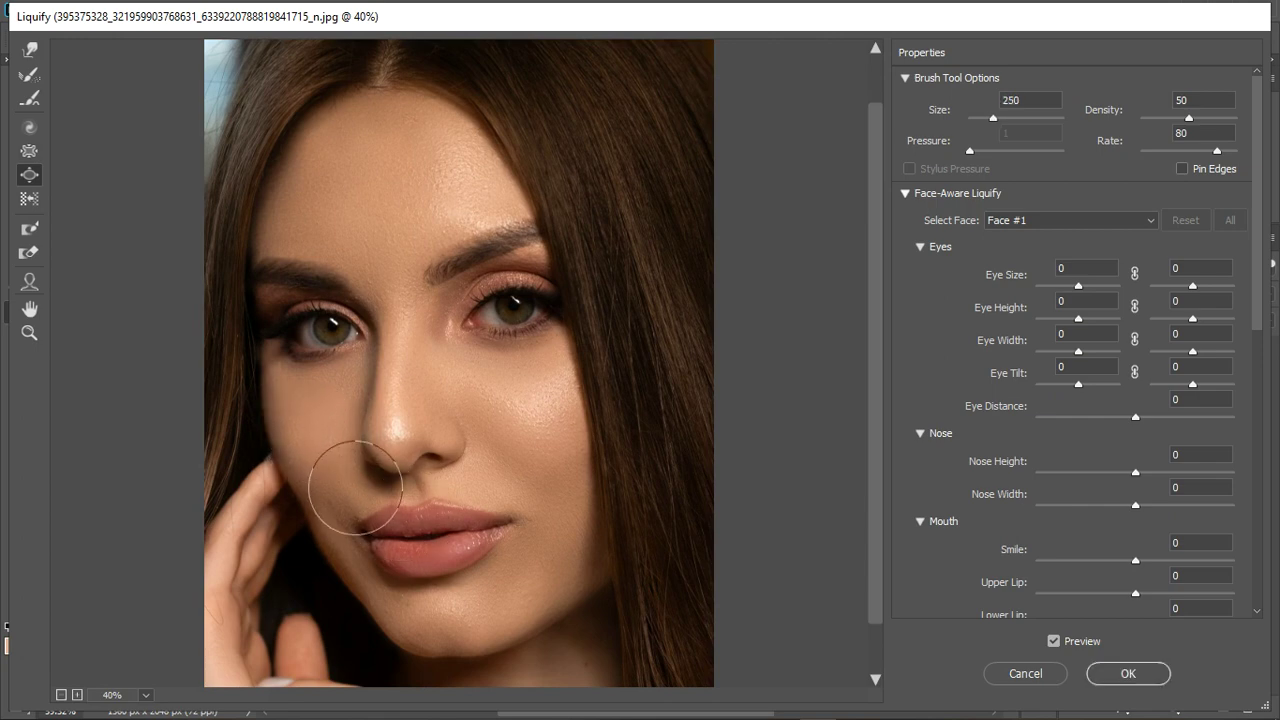
Step: Switch to the Pucker Tool at size 125 for refining around the lips and jaw
click(29, 150)
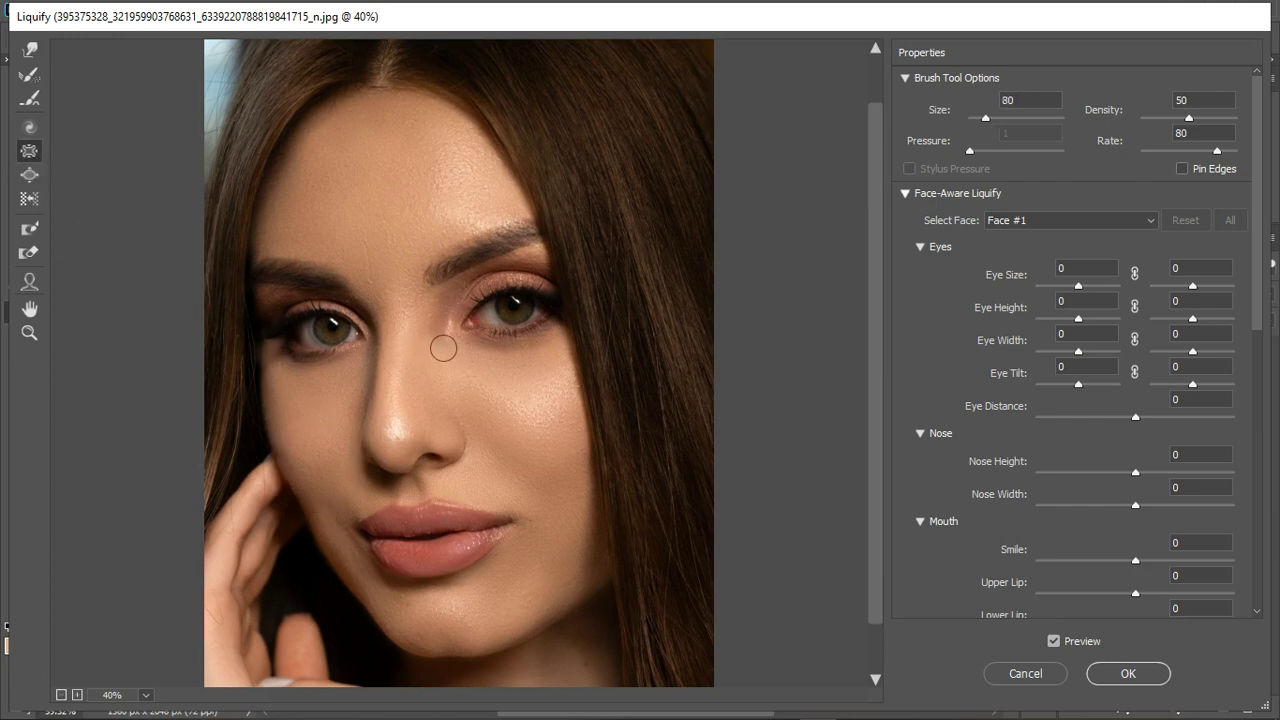
key(bracketright)
scroll(535, 545, up, 2)
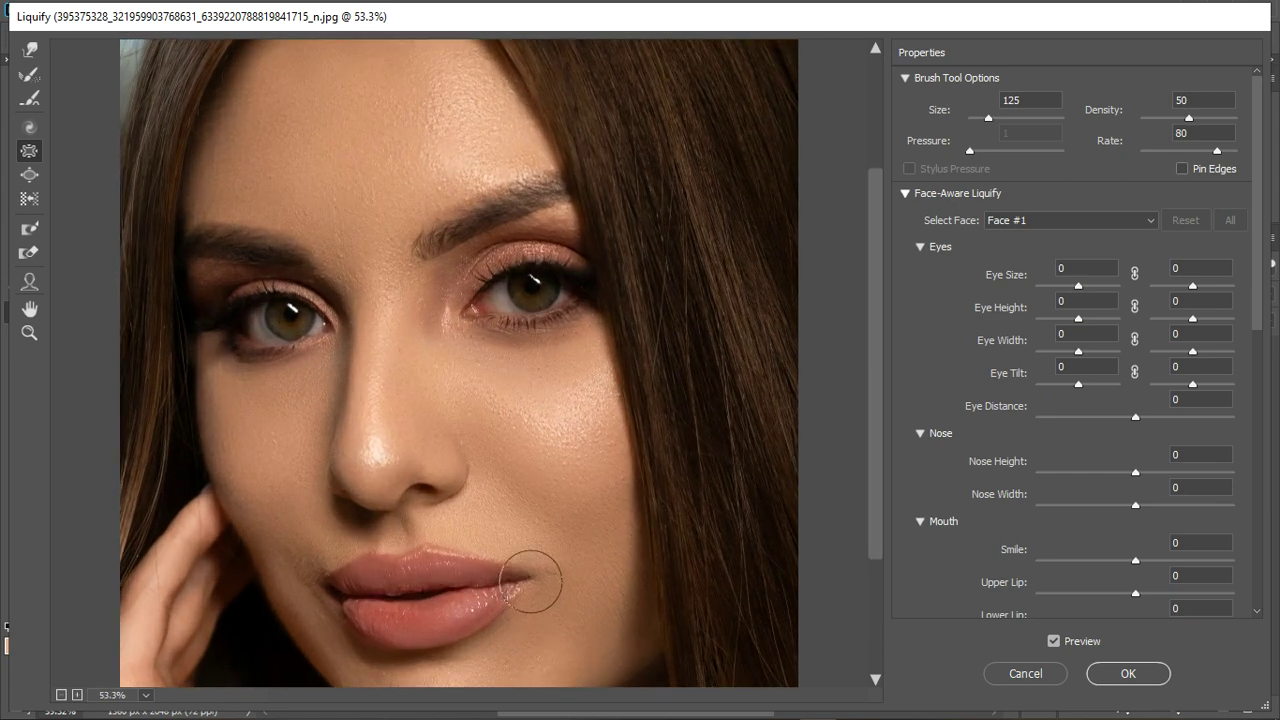
scroll(540, 500, down, 3)
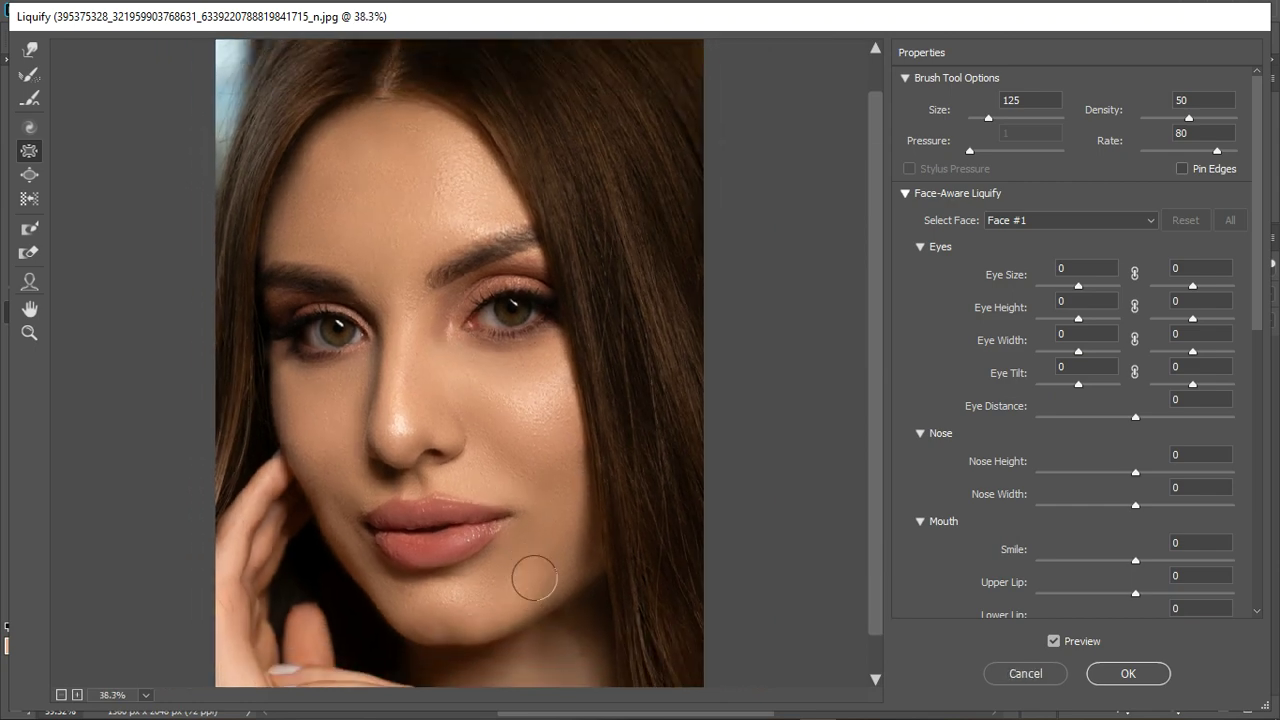
scroll(534, 579, up, 2)
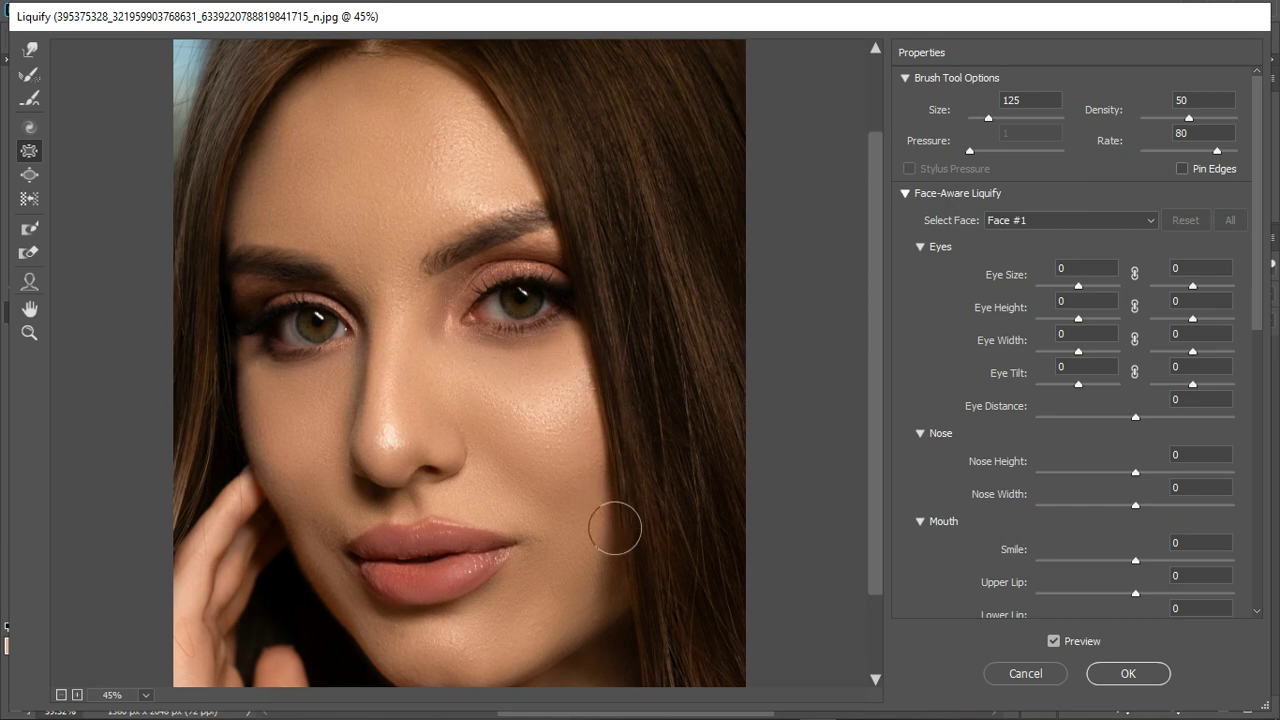
Step: Narrow the nose to -13 with the Face-Aware Liquify controls
click(29, 281)
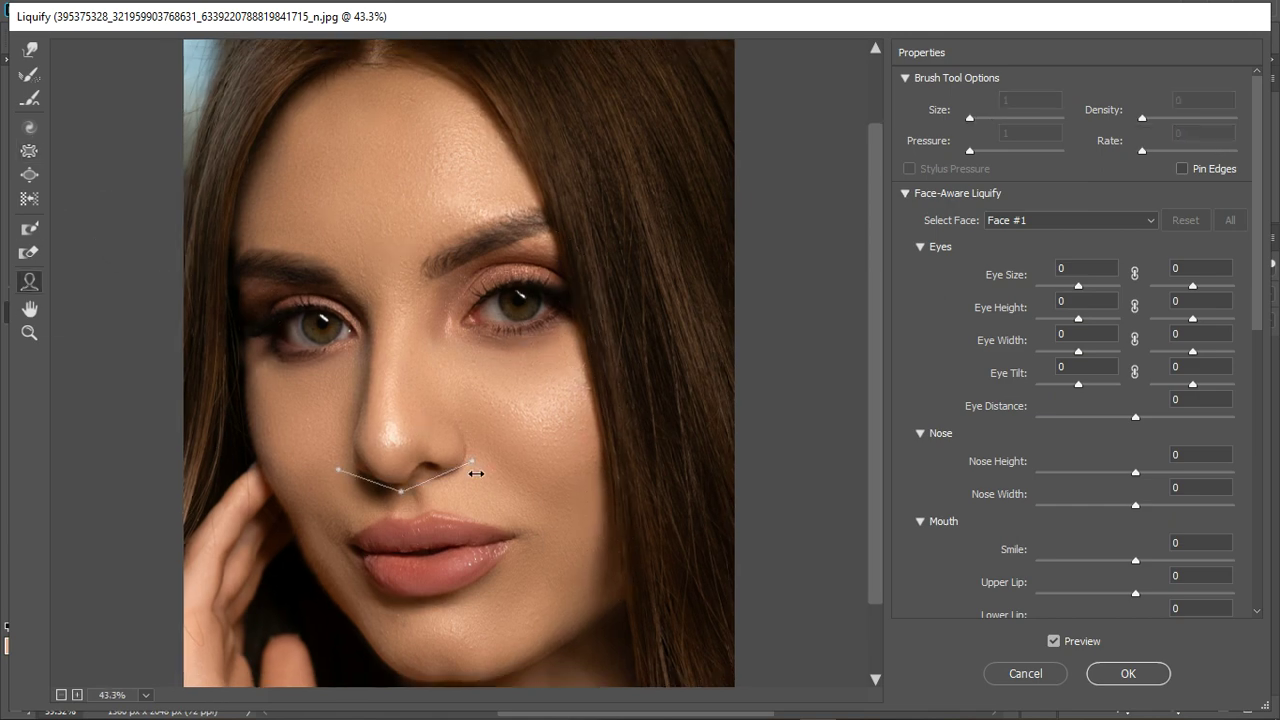
drag(476, 473, 466, 474)
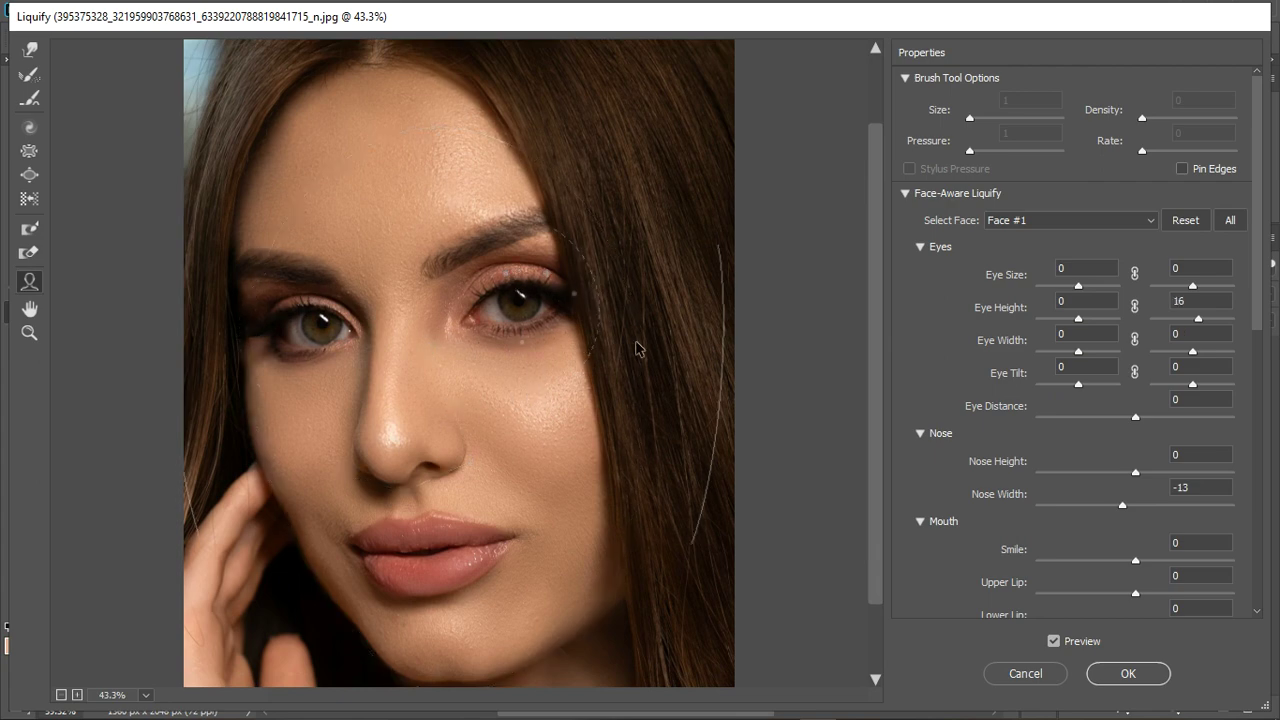
scroll(534, 374, down, 2)
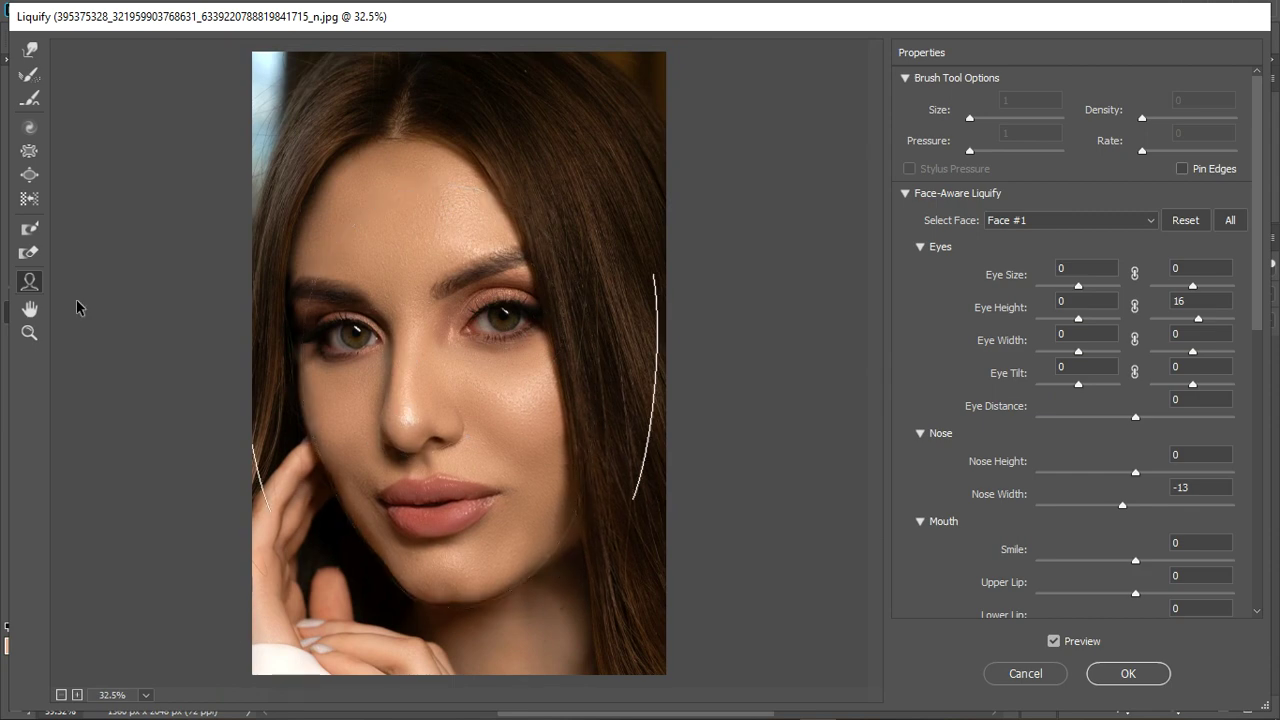
Step: Set the Forward Warp brush to 300, compare against the original, and commit the Liquify edits
click(29, 50)
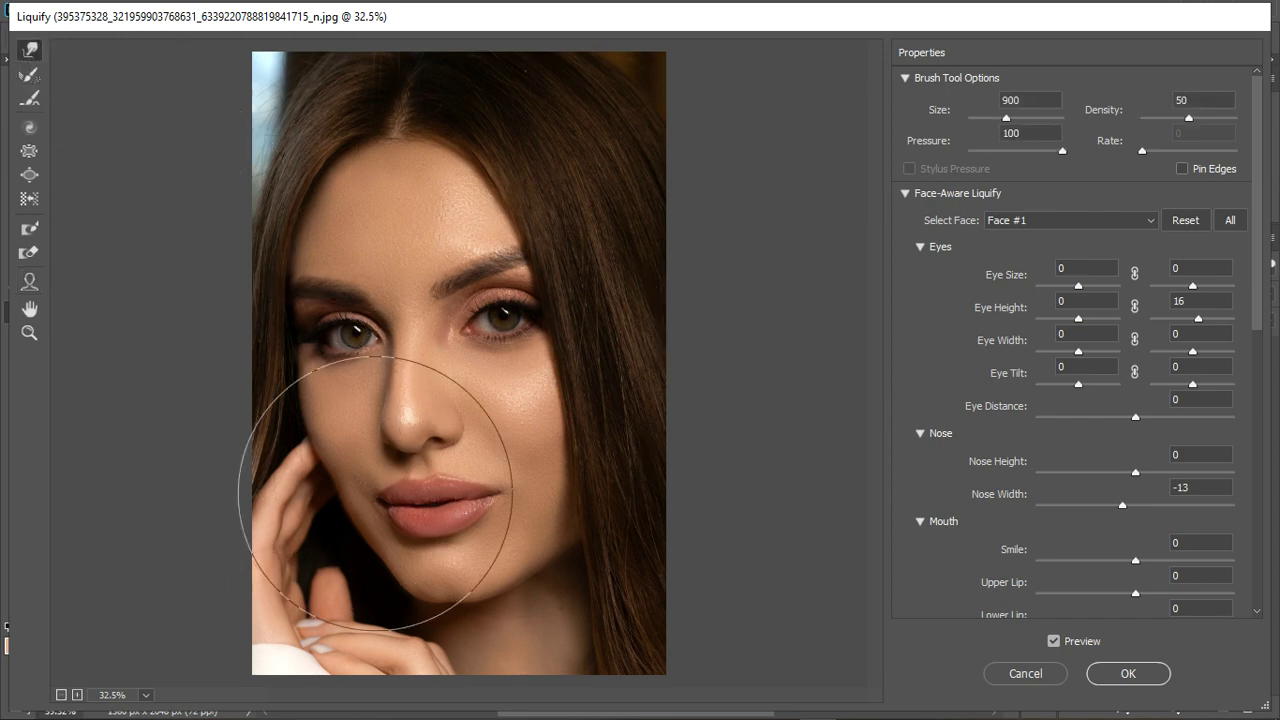
scroll(375, 475, up, 3)
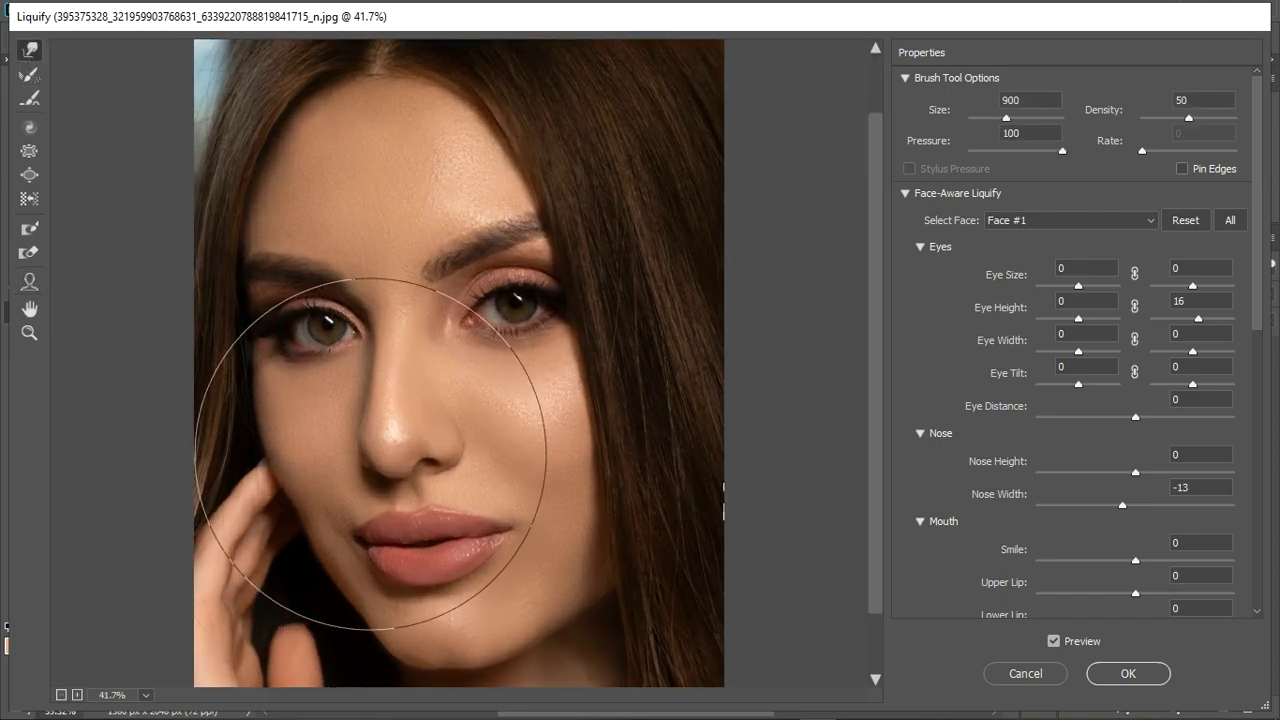
key(bracketright)
key(bracketright)
key(bracketleft)
key(bracketleft)
key(bracketleft)
key(bracketleft)
key(bracketleft)
key(bracketleft)
key(bracketleft)
key(bracketleft)
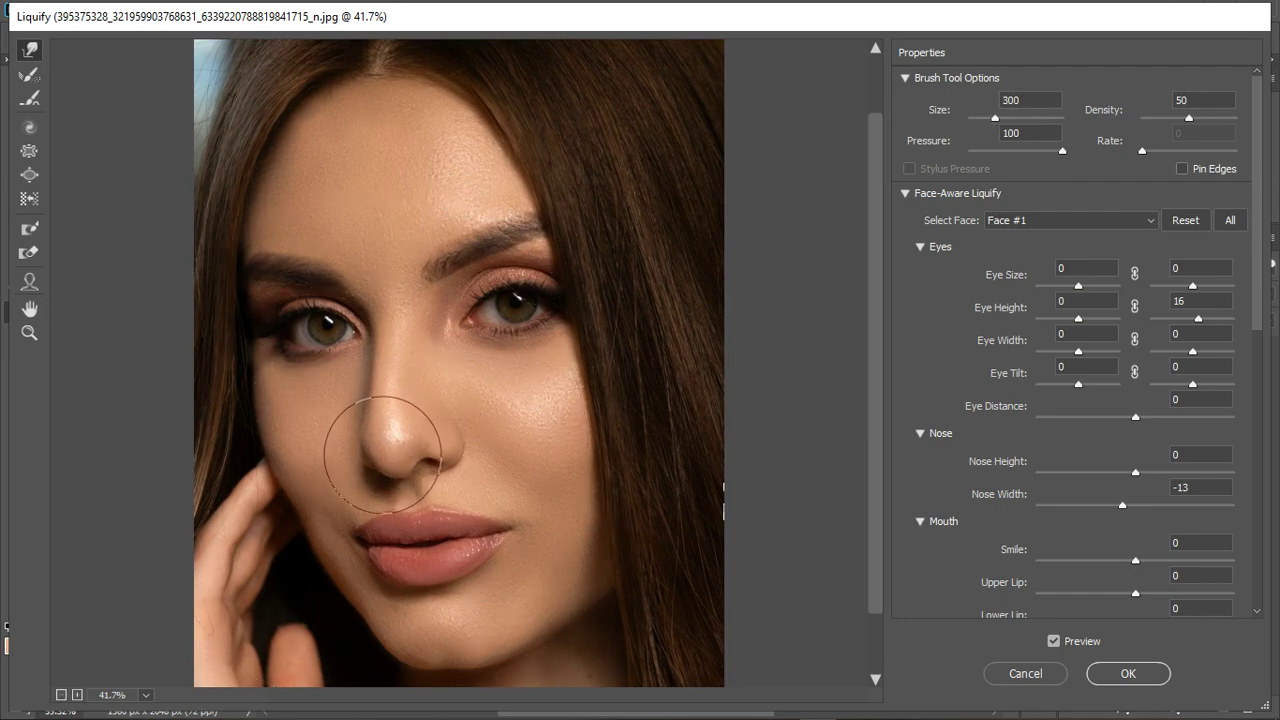
scroll(449, 194, down, 3)
scroll(530, 405, down, 1)
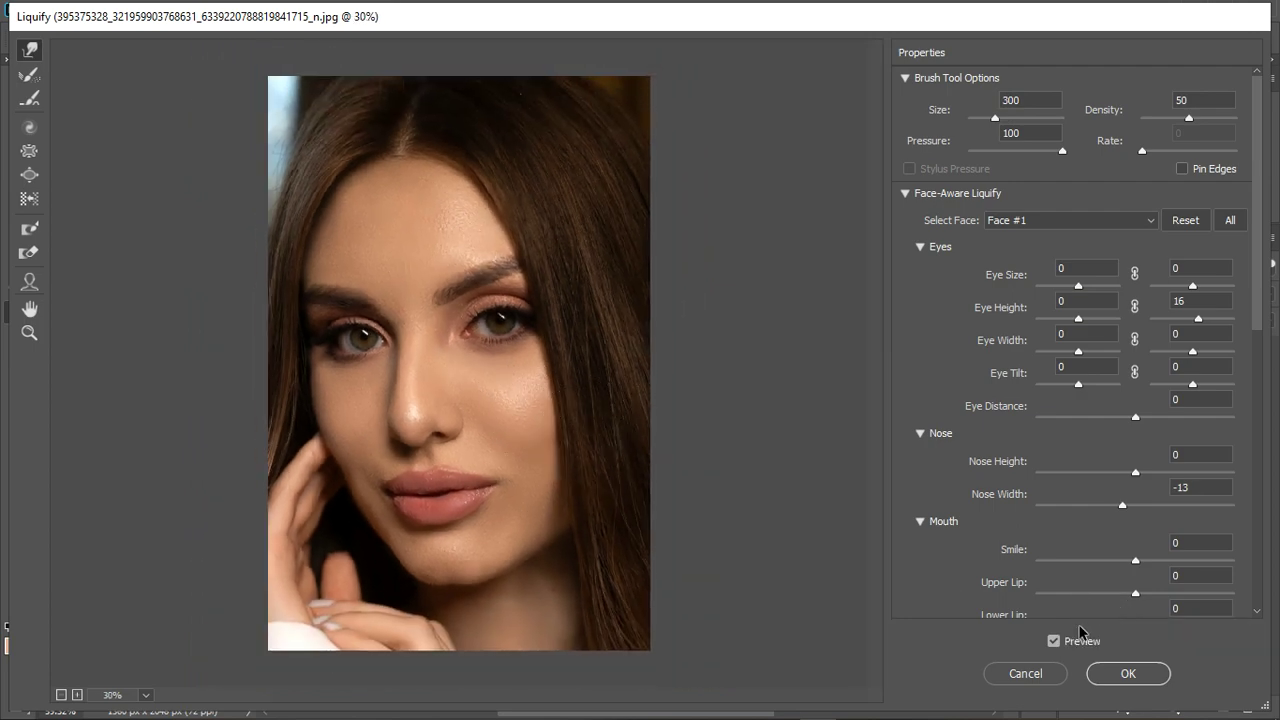
click(1055, 641)
click(1055, 641)
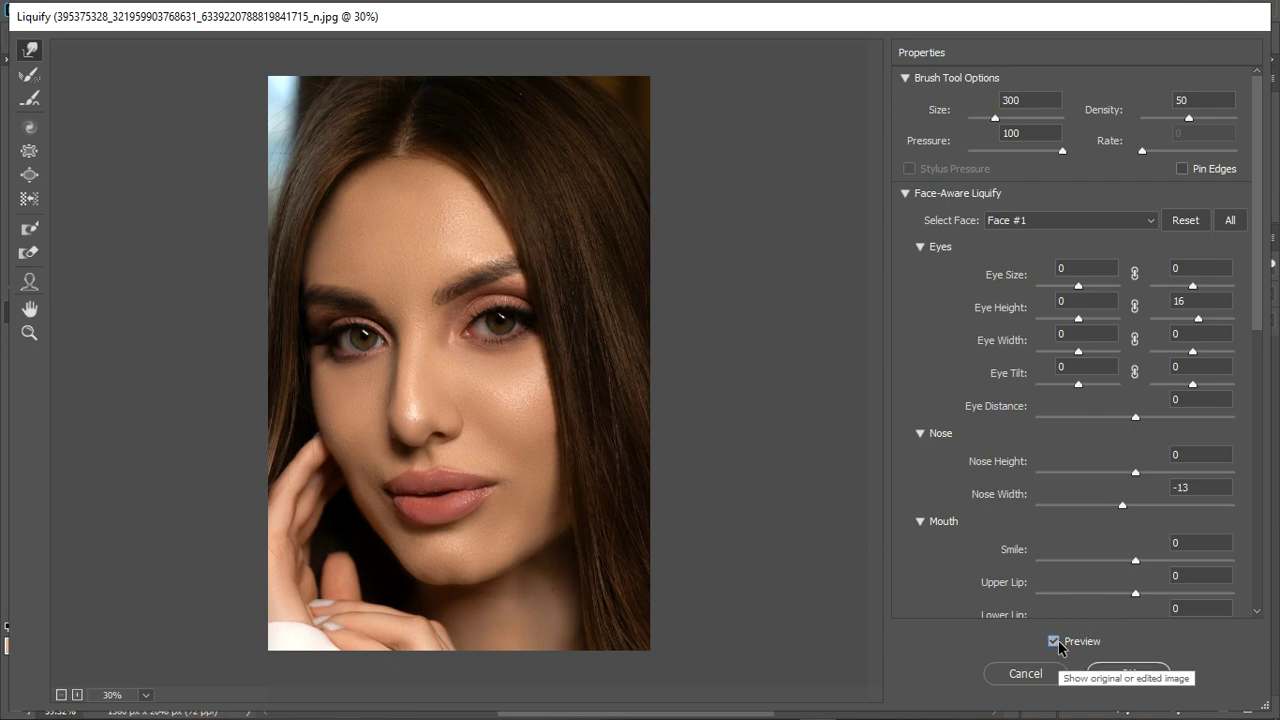
click(1126, 676)
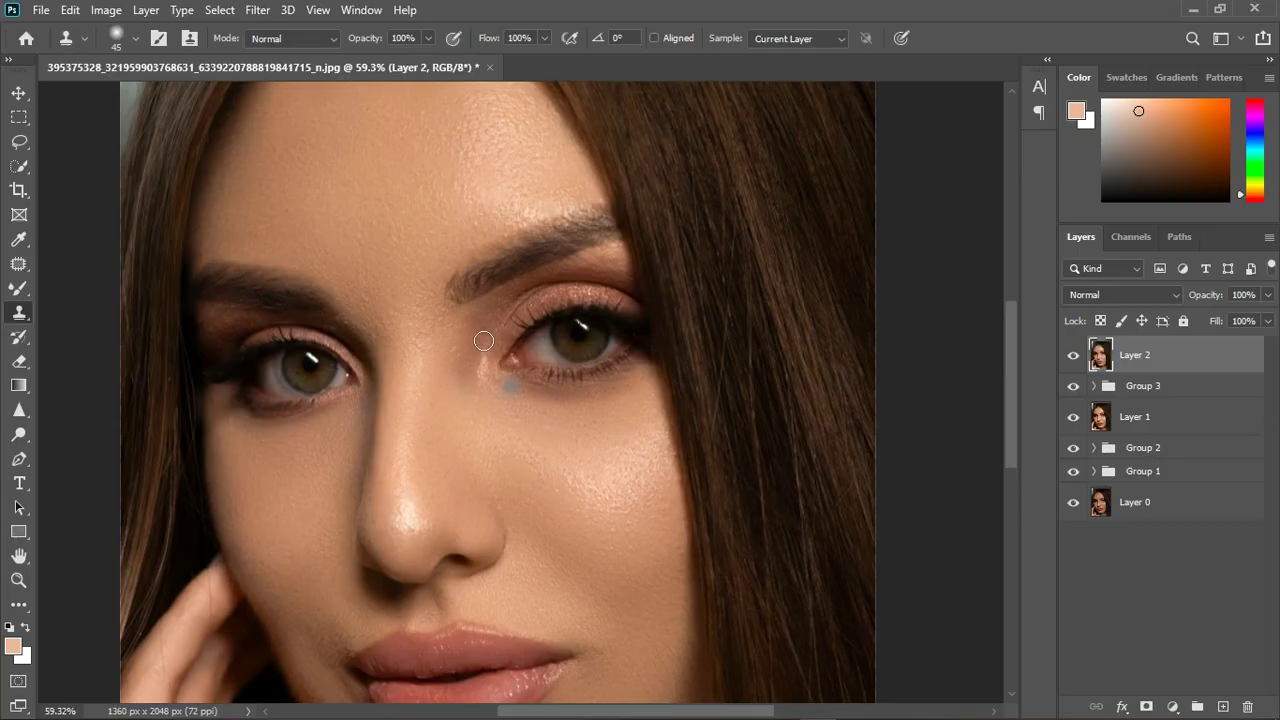
Step: Zoom out to show the whole face and open the new fill or adjustment layer menu
scroll(484, 341, down, 4)
scroll(646, 490, up, 3)
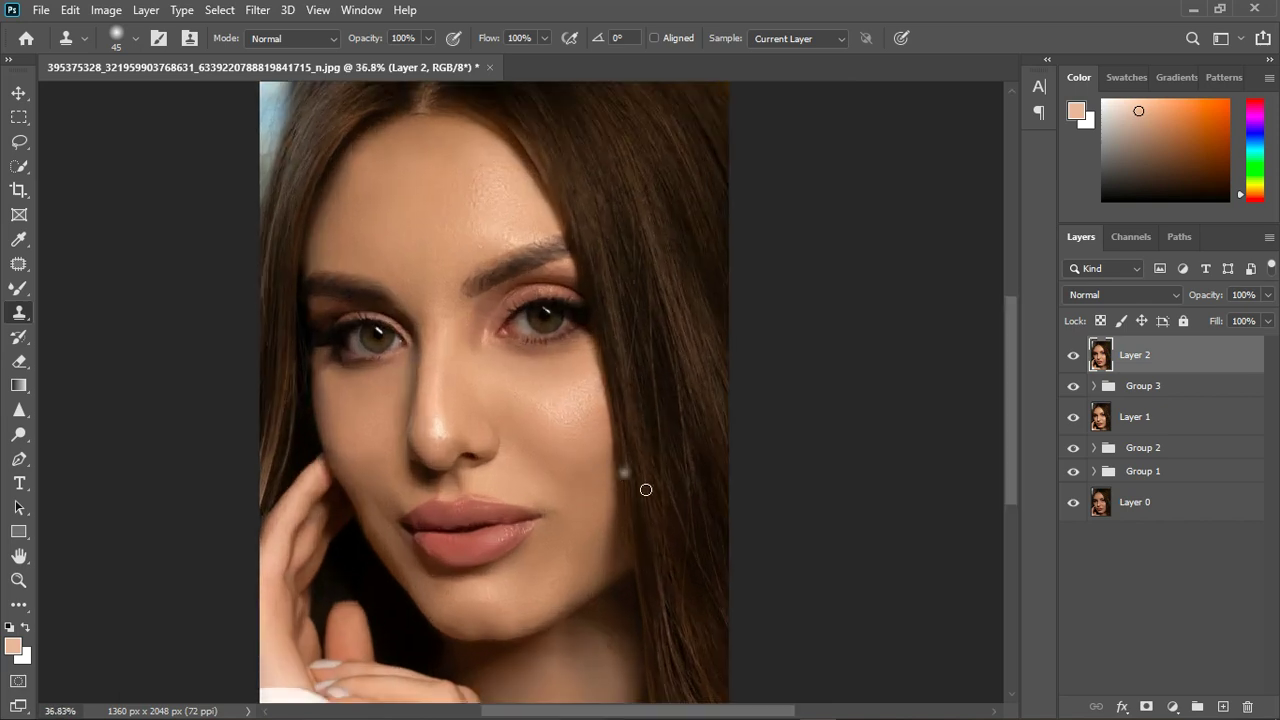
scroll(591, 515, up, 2)
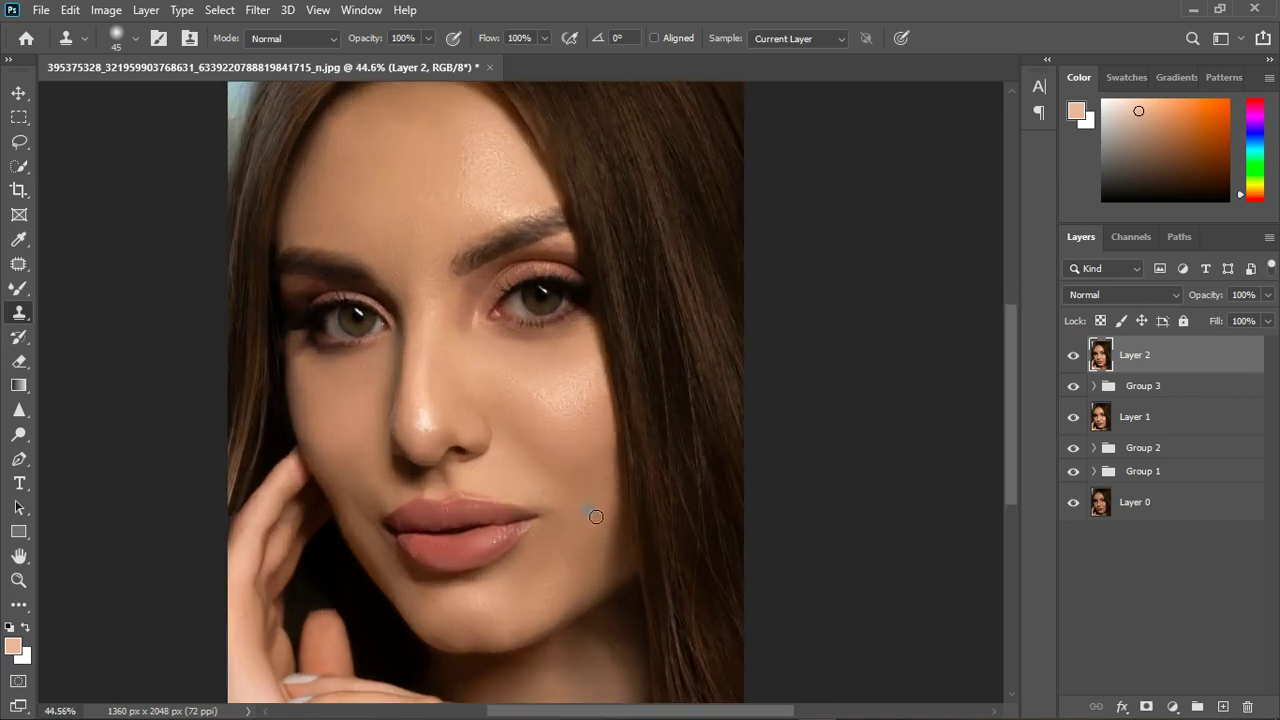
scroll(597, 511, down, 3)
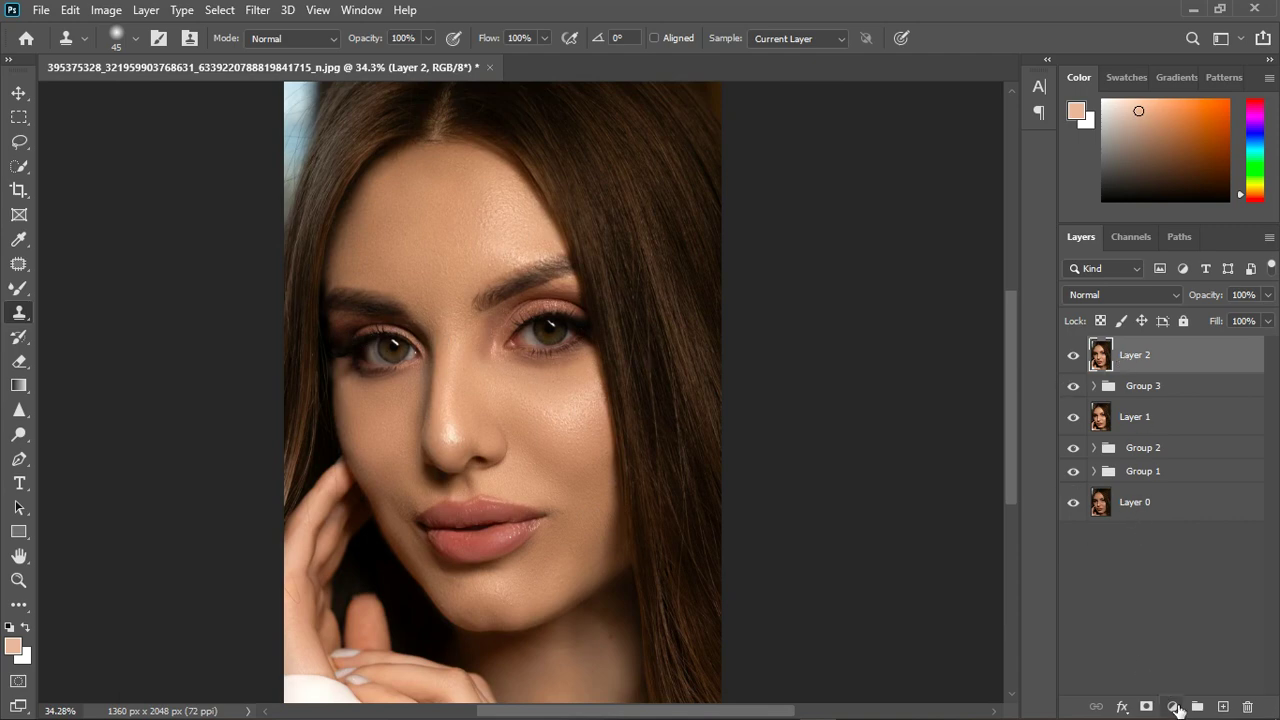
click(1174, 707)
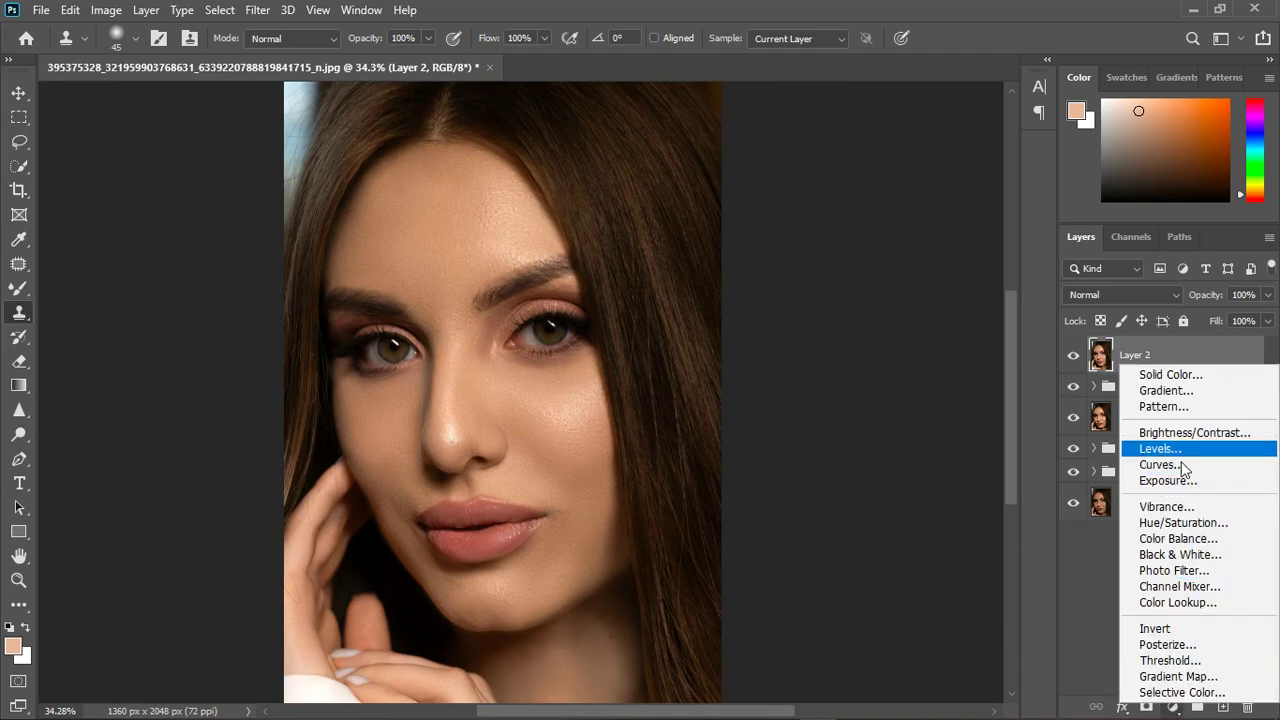
Step: Add a peach Solid Color fill layer and invert its mask to hide it
click(1170, 375)
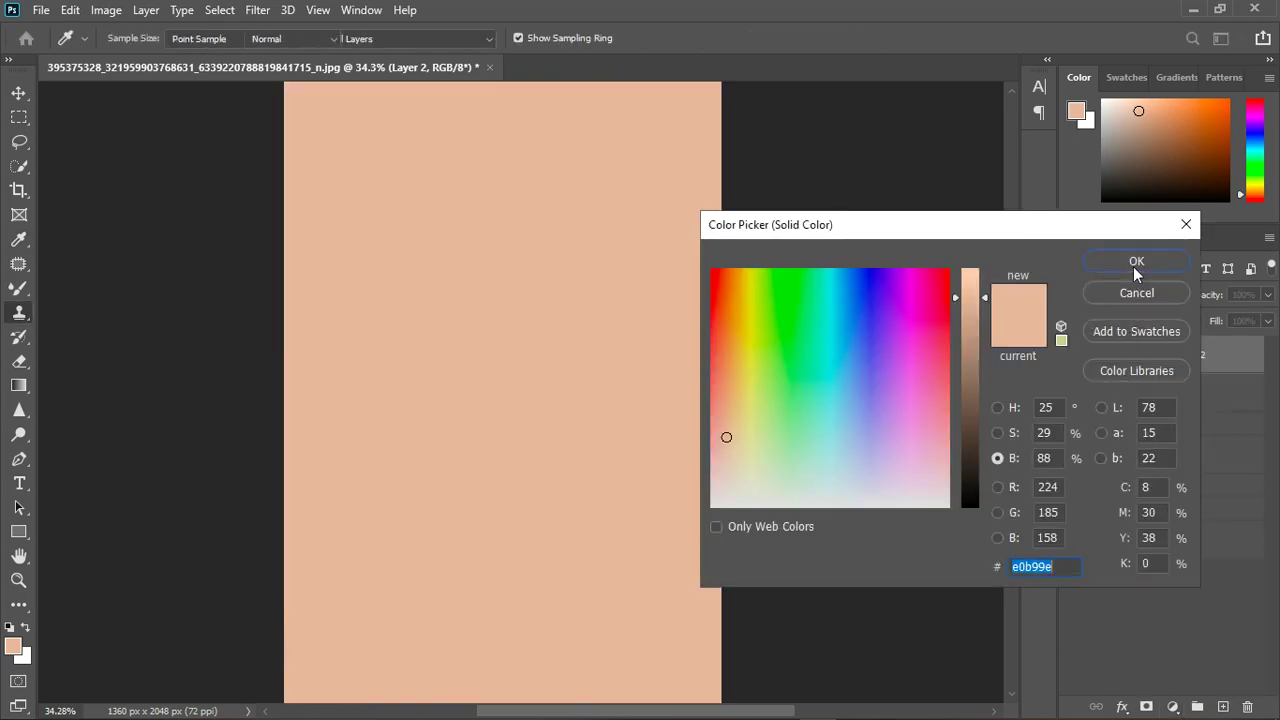
click(1133, 264)
click(1146, 355)
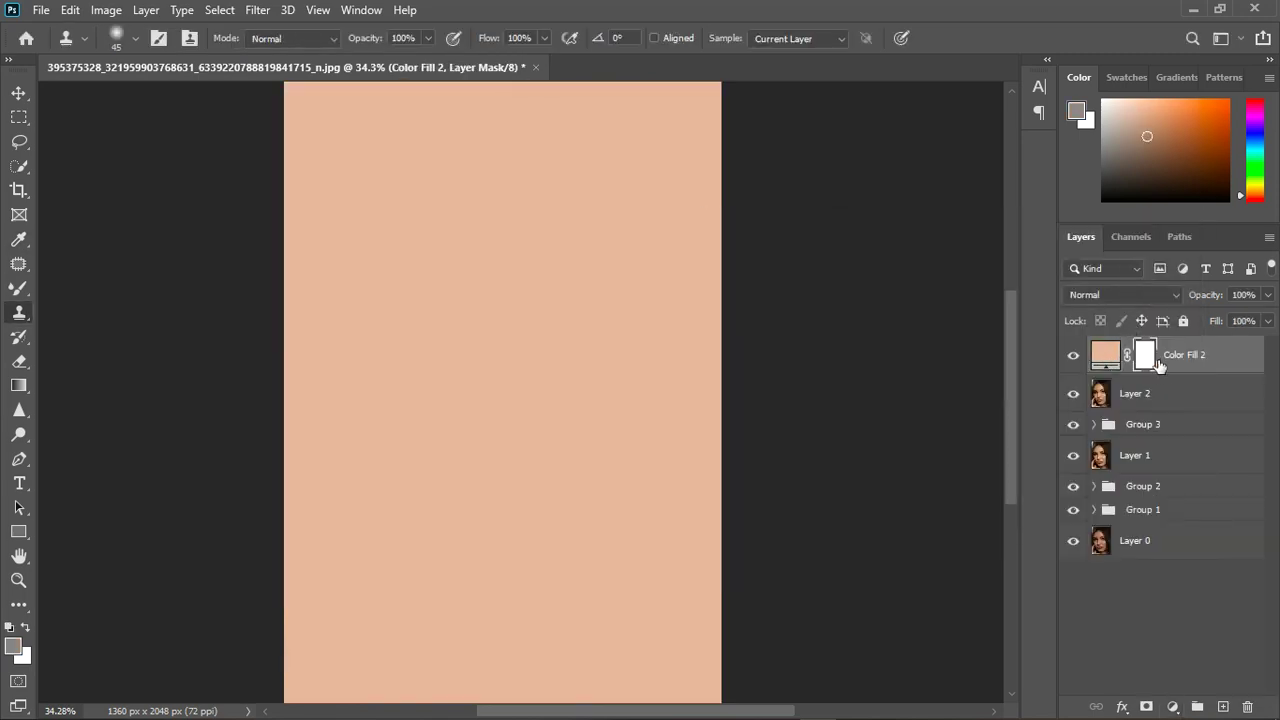
key(ctrl+i)
Step: Paint white with a small brush on the mask over both eyes
click(19, 289)
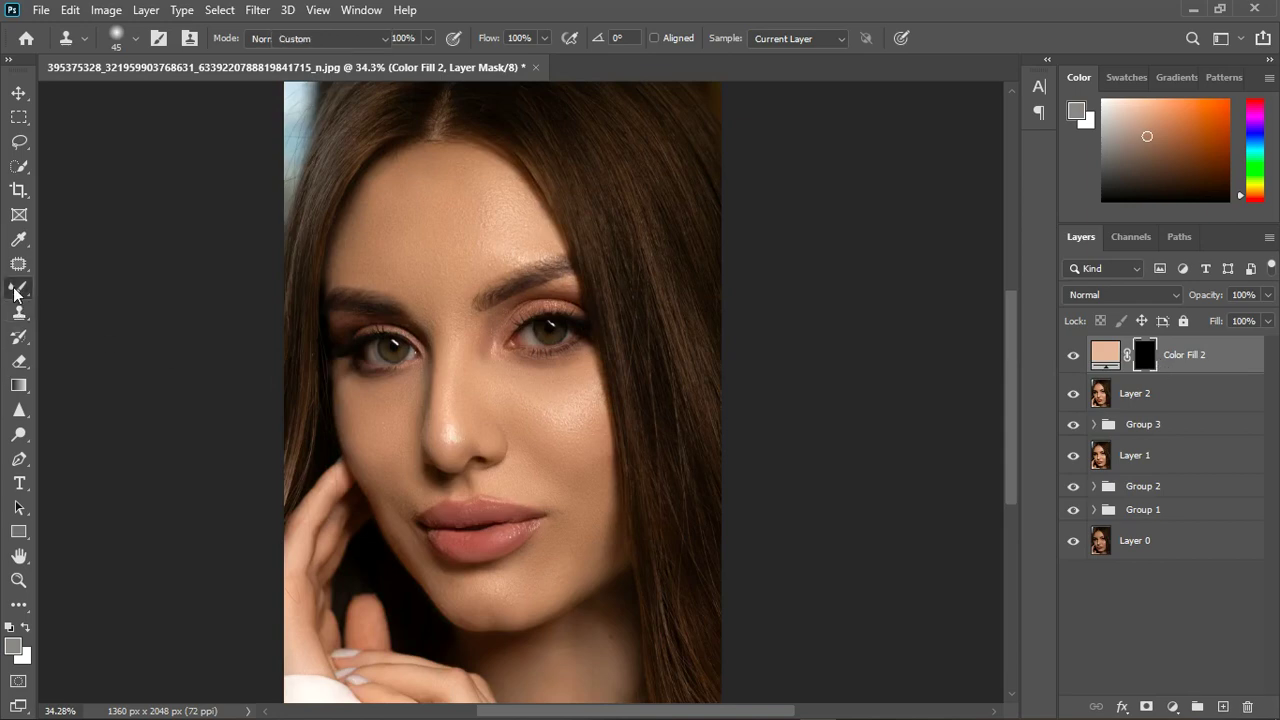
scroll(423, 257, up, 2)
scroll(343, 443, up, 2)
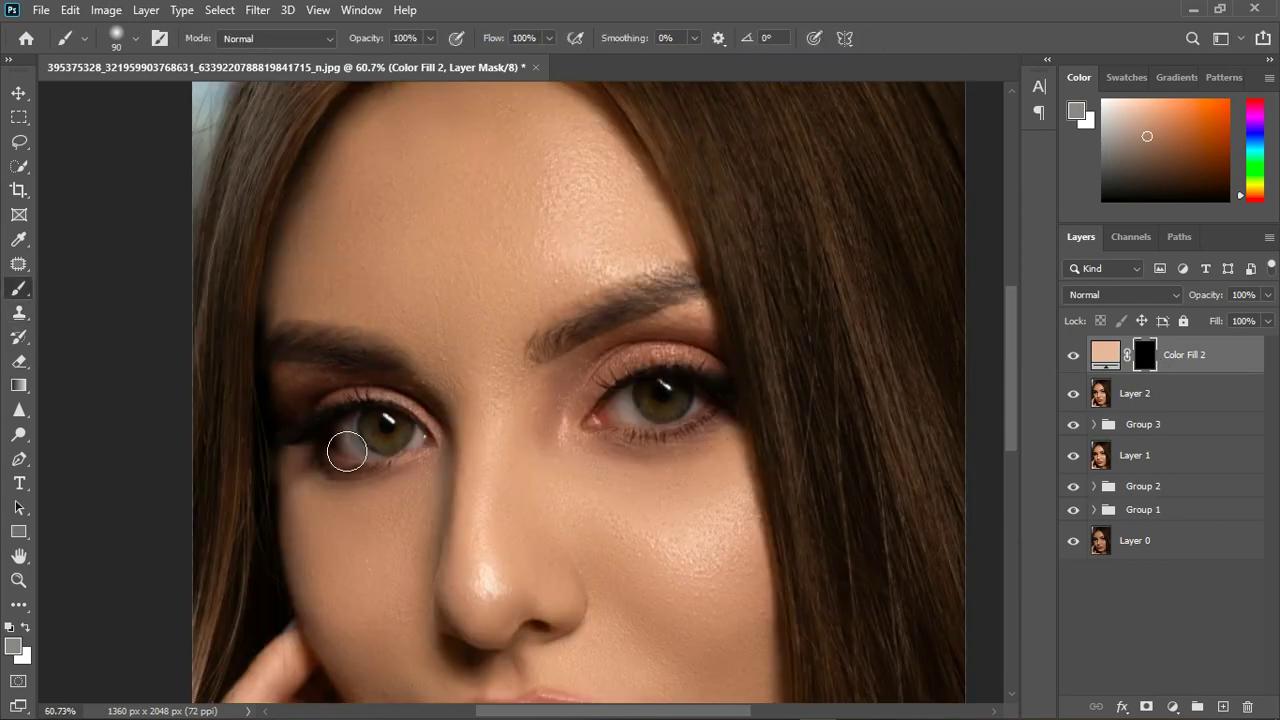
scroll(382, 463, up, 2)
key(bracketleft)
key(bracketleft)
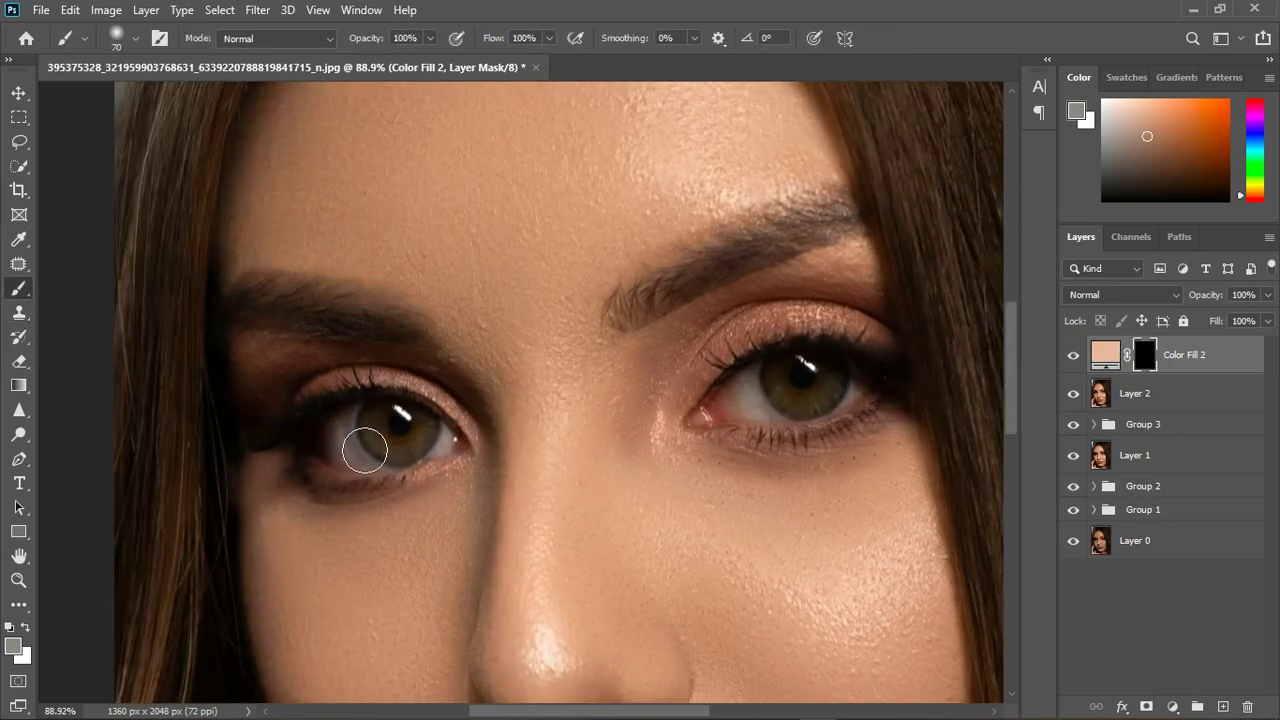
mouse_move(357, 443)
mouse_down()
mouse_move(445, 459)
mouse_move(400, 442)
mouse_move(457, 465)
mouse_move(380, 473)
mouse_move(408, 468)
mouse_move(350, 459)
mouse_move(375, 447)
mouse_move(373, 468)
mouse_move(424, 470)
mouse_move(393, 473)
mouse_move(410, 440)
mouse_up()
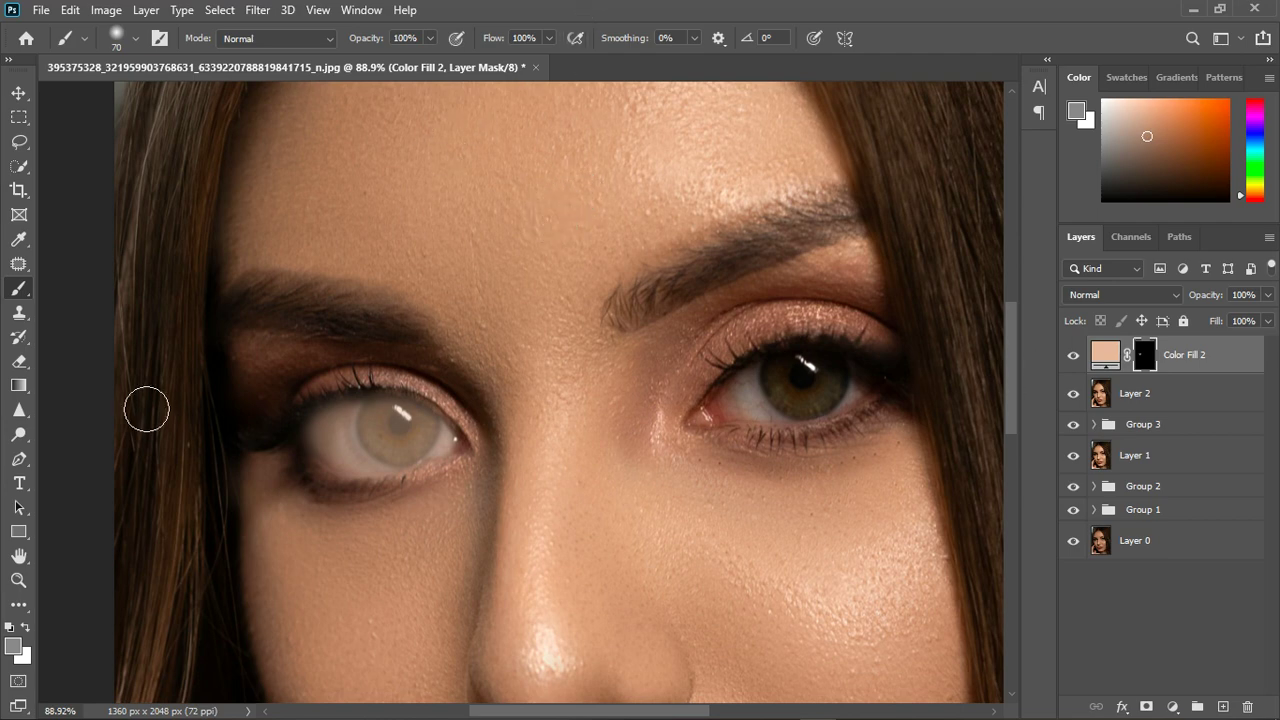
click(24, 628)
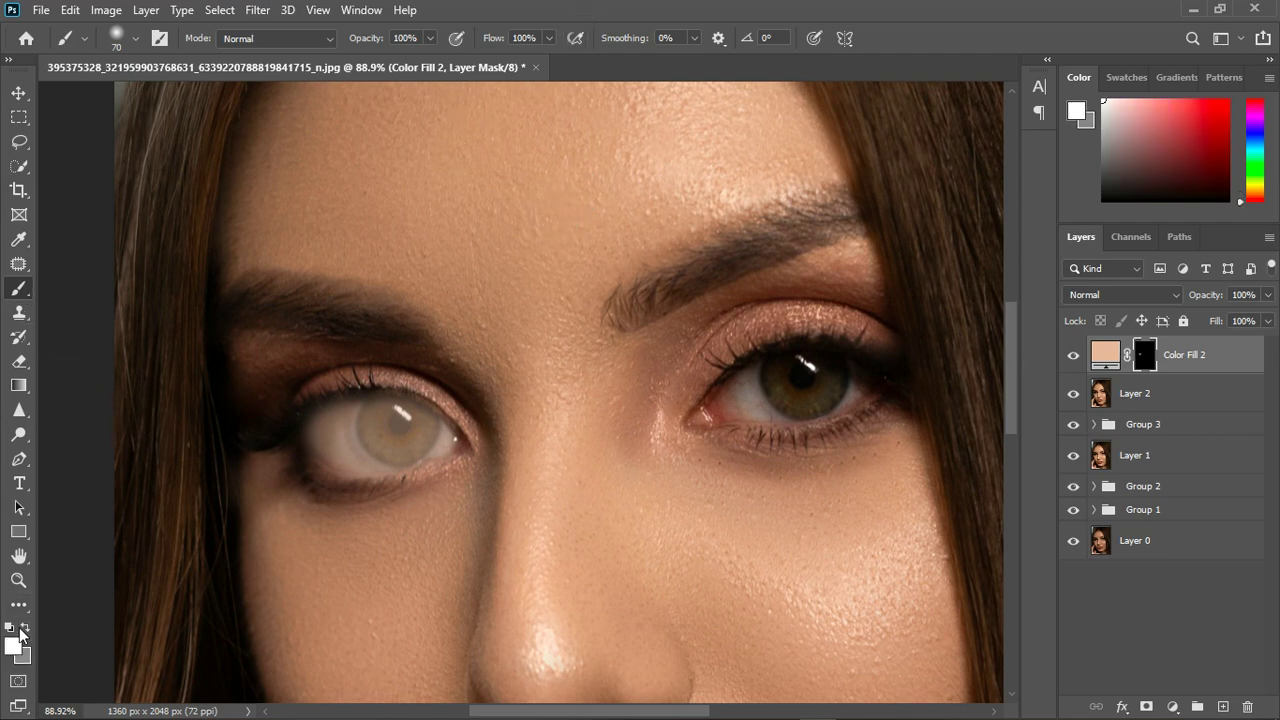
mouse_move(350, 450)
mouse_down()
mouse_move(420, 420)
mouse_move(408, 420)
mouse_move(430, 440)
mouse_move(367, 470)
mouse_move(318, 450)
mouse_move(460, 461)
mouse_up()
mouse_move(764, 426)
mouse_down()
mouse_move(791, 405)
mouse_move(876, 407)
mouse_move(798, 426)
mouse_move(848, 403)
mouse_move(817, 405)
mouse_up()
scroll(561, 438, down, 5)
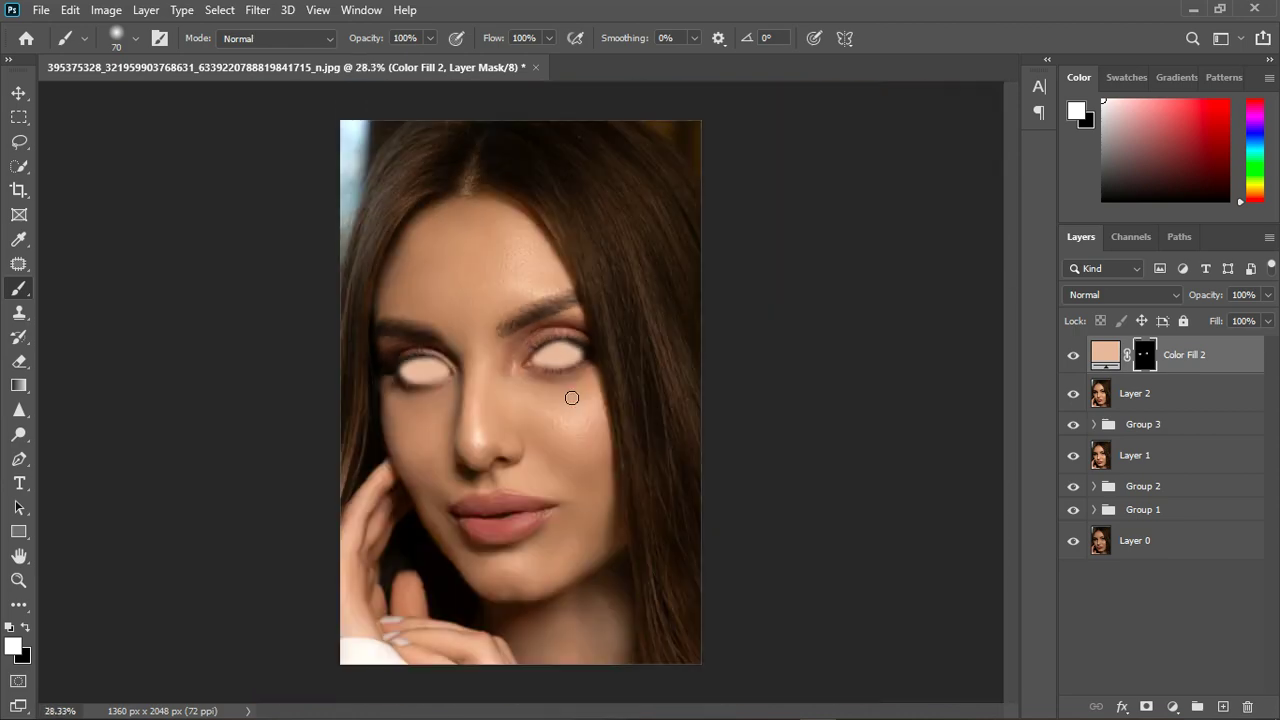
Step: Set Color Fill 2 to Divide blend mode and compare the eyes with it on and off
click(1162, 296)
click(1093, 633)
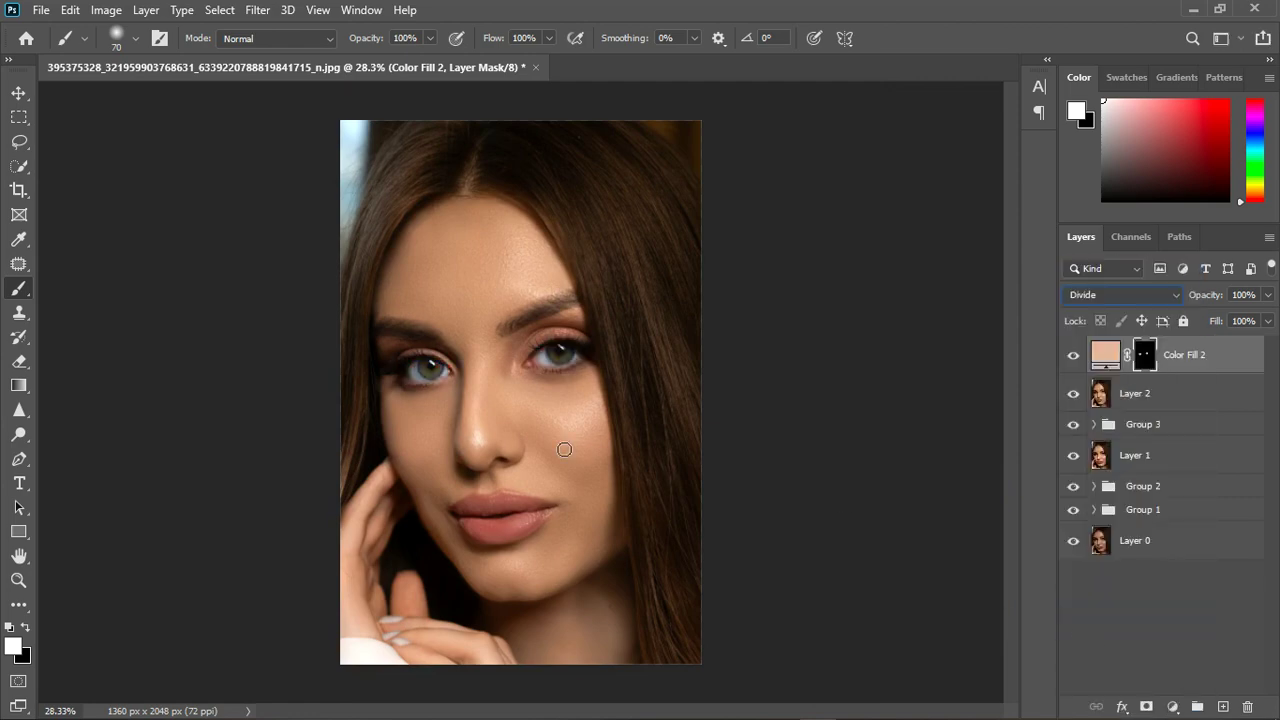
click(1075, 360)
click(1075, 360)
scroll(526, 366, up, 3)
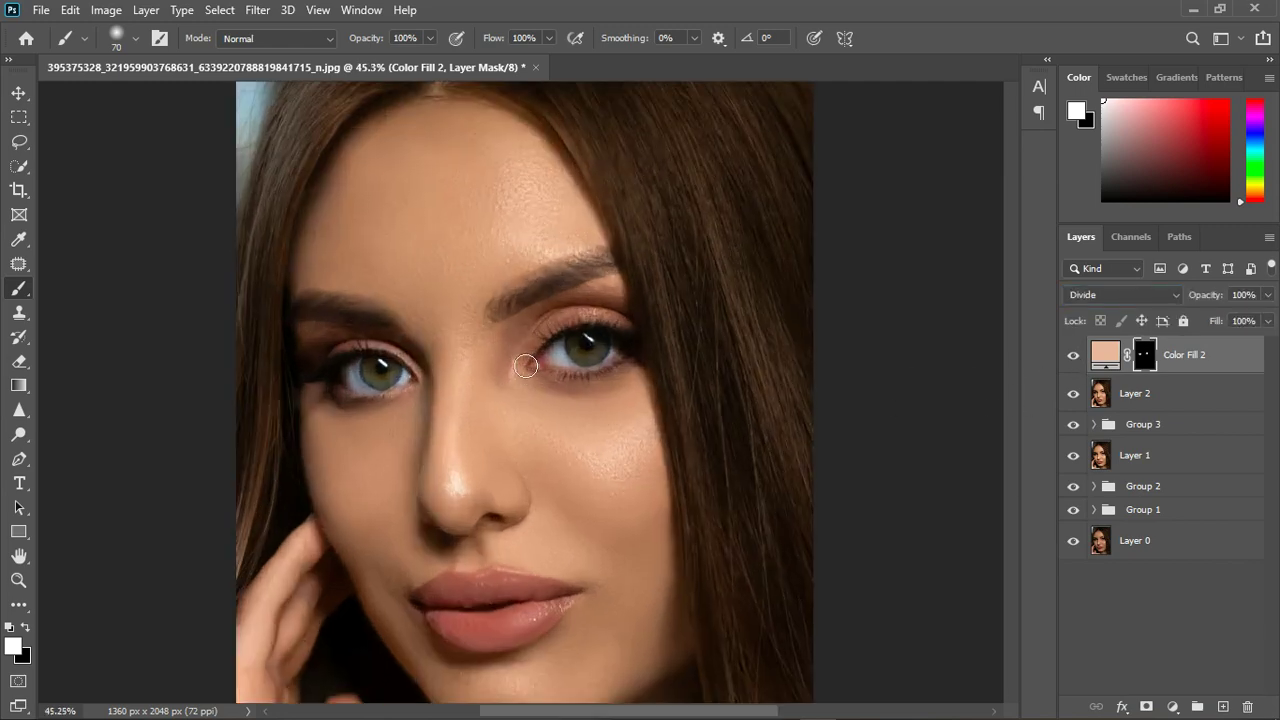
scroll(524, 364, down, 2)
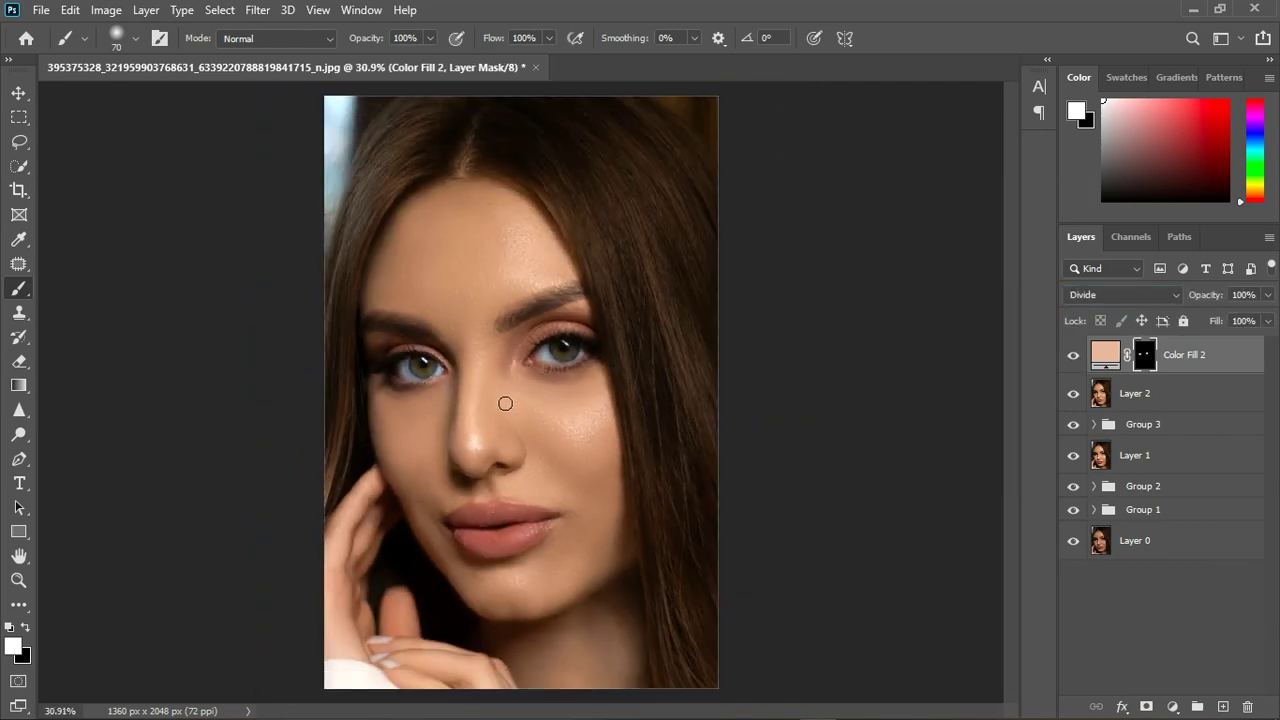
scroll(505, 403, down, 1)
scroll(534, 399, up, 1)
scroll(536, 401, down, 1)
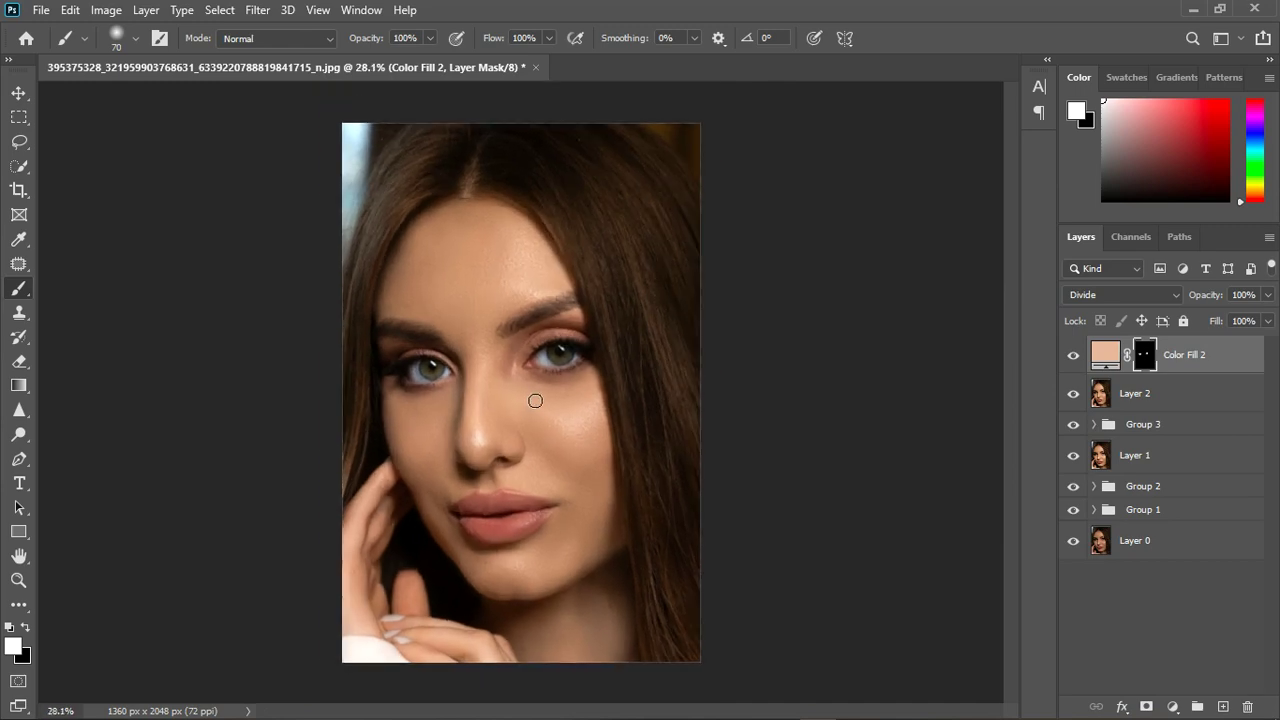
click(1082, 362)
scroll(544, 333, down, 3)
scroll(539, 383, up, 3)
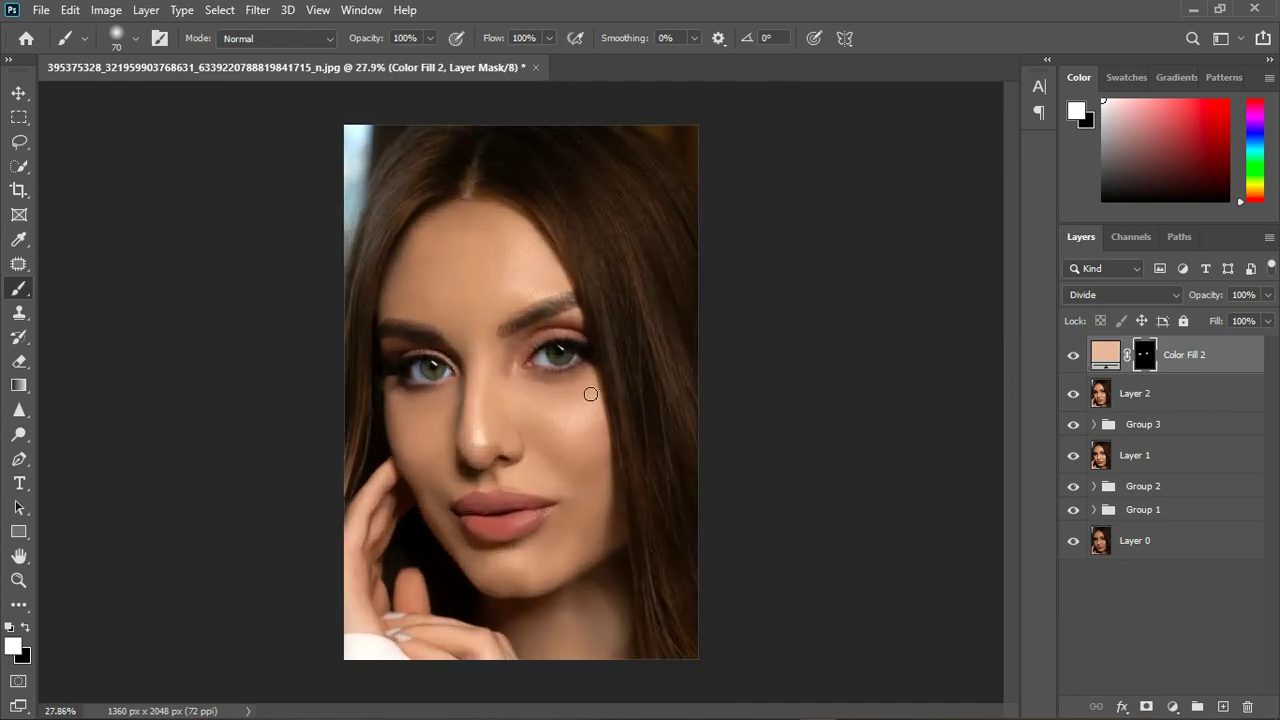
Step: Add a Curves 1 adjustment that lifts the midtones
click(1173, 706)
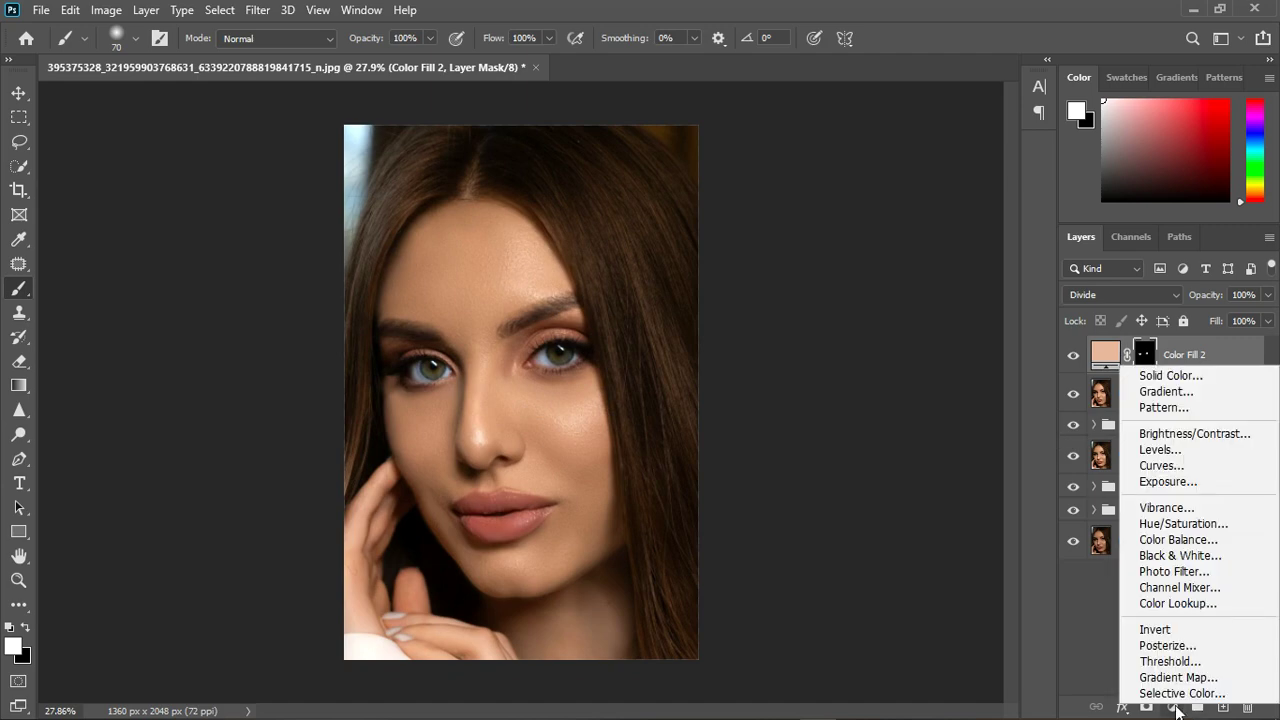
click(1169, 464)
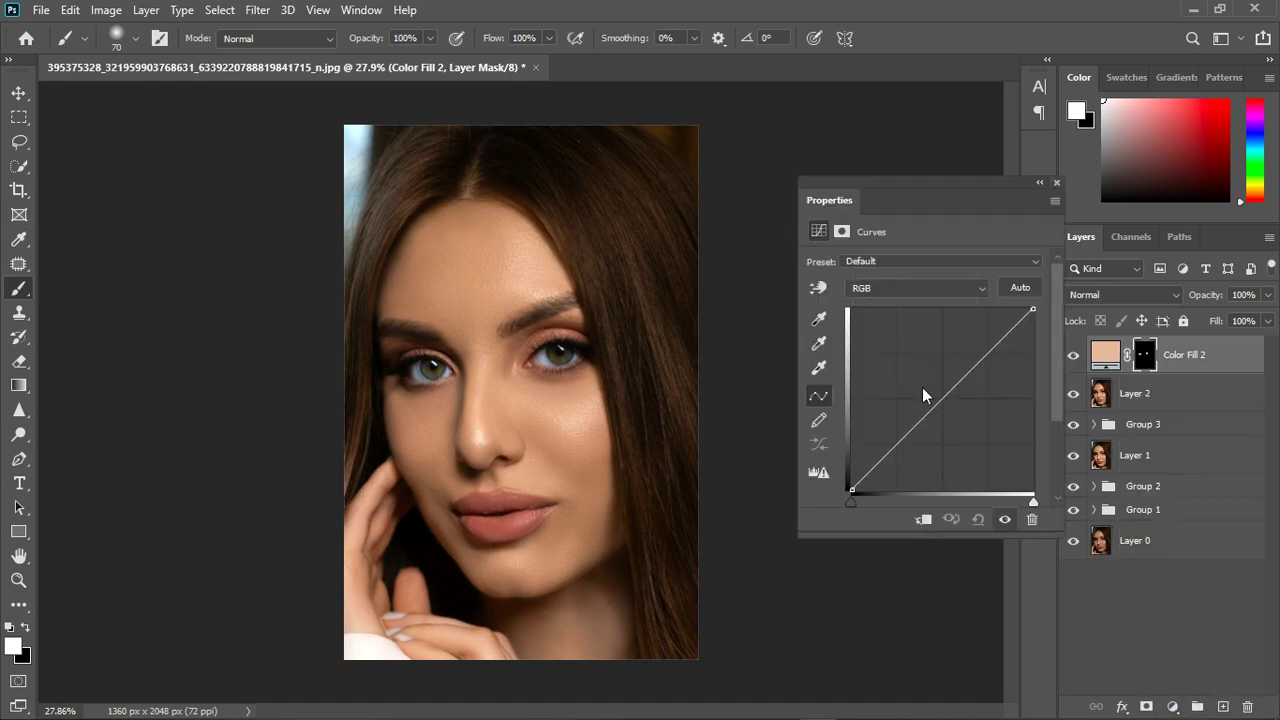
drag(944, 397, 937, 391)
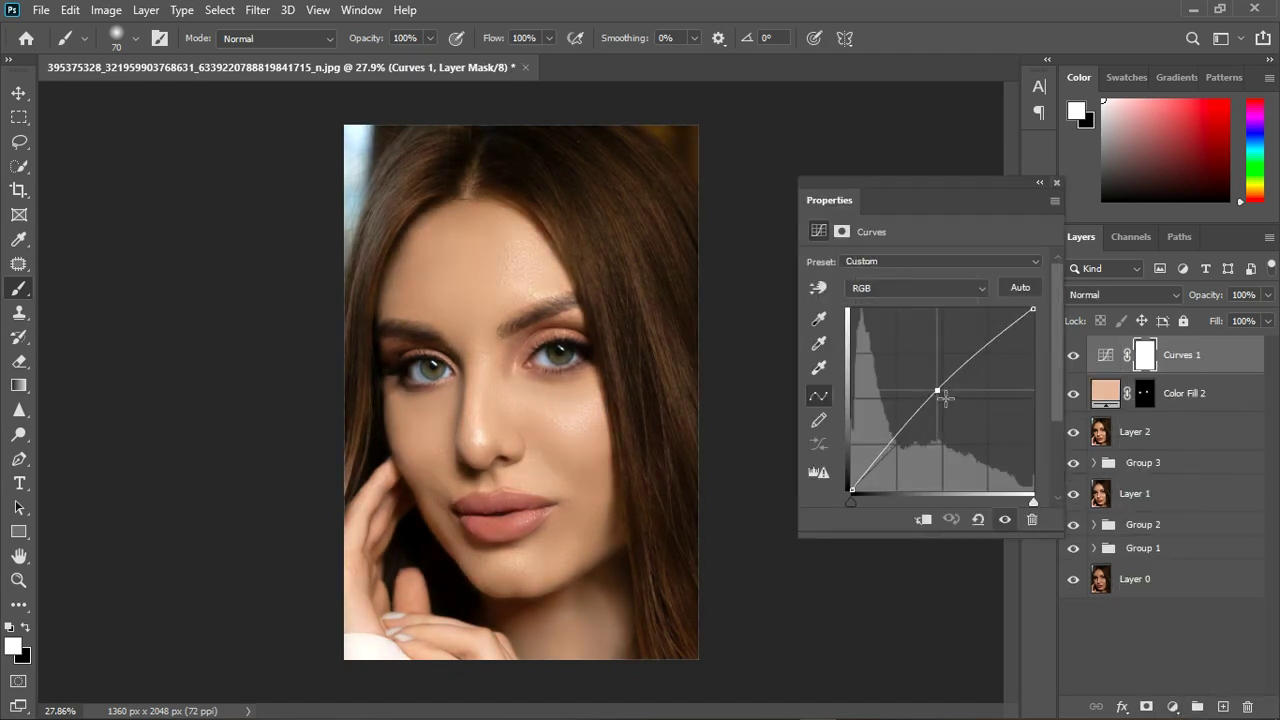
click(1057, 183)
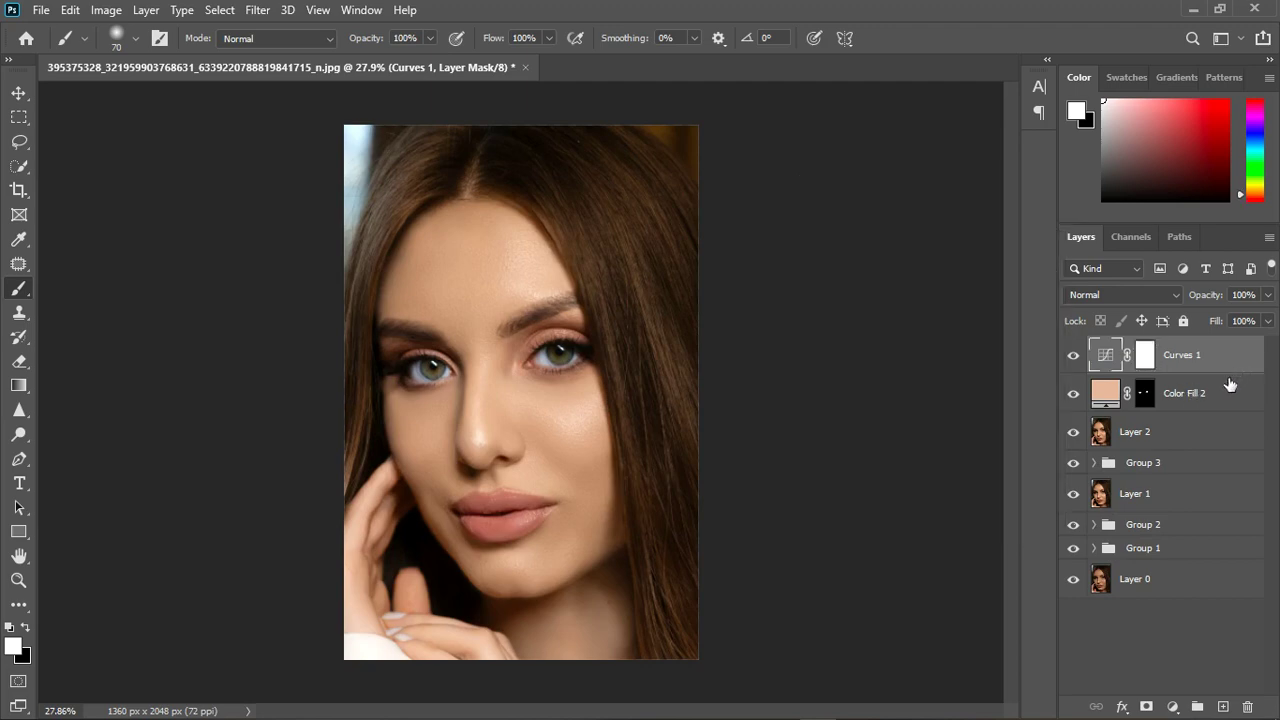
Step: Split the Underlying Layer Blend If slider for Curves 1 to 166/214–255
double_click(1226, 392)
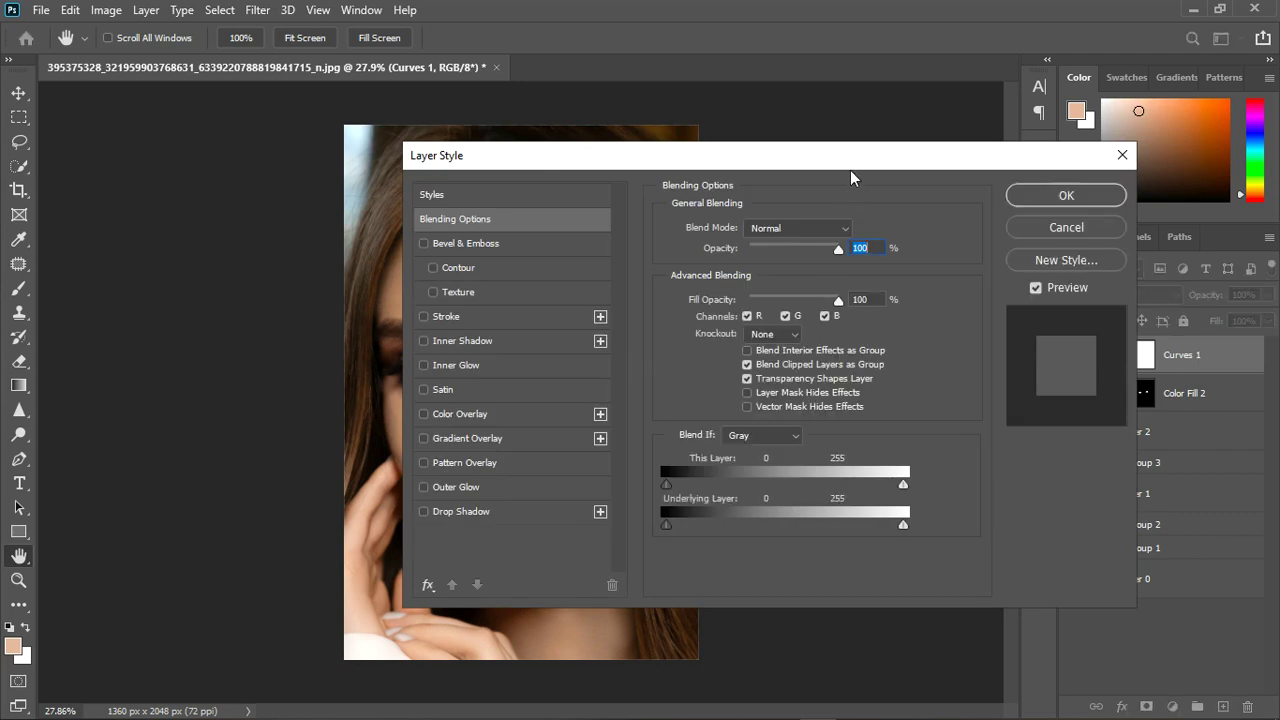
drag(1004, 139, 1105, 116)
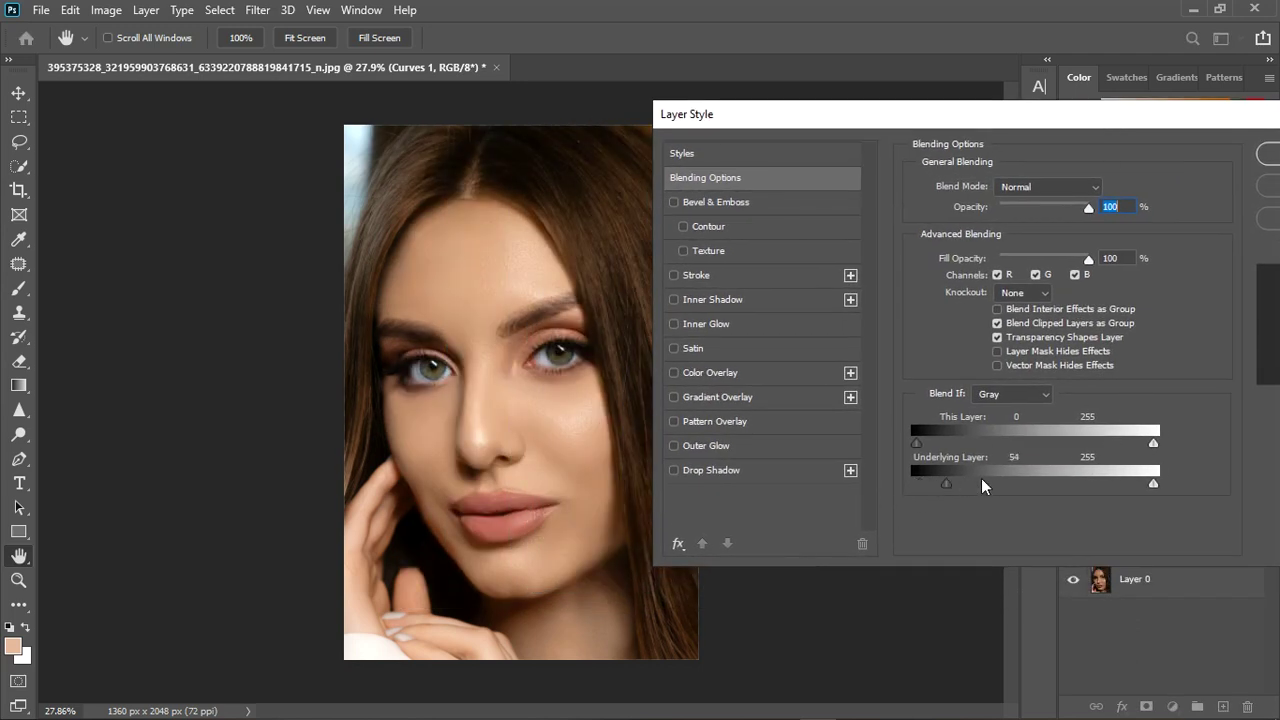
drag(985, 487, 1076, 487)
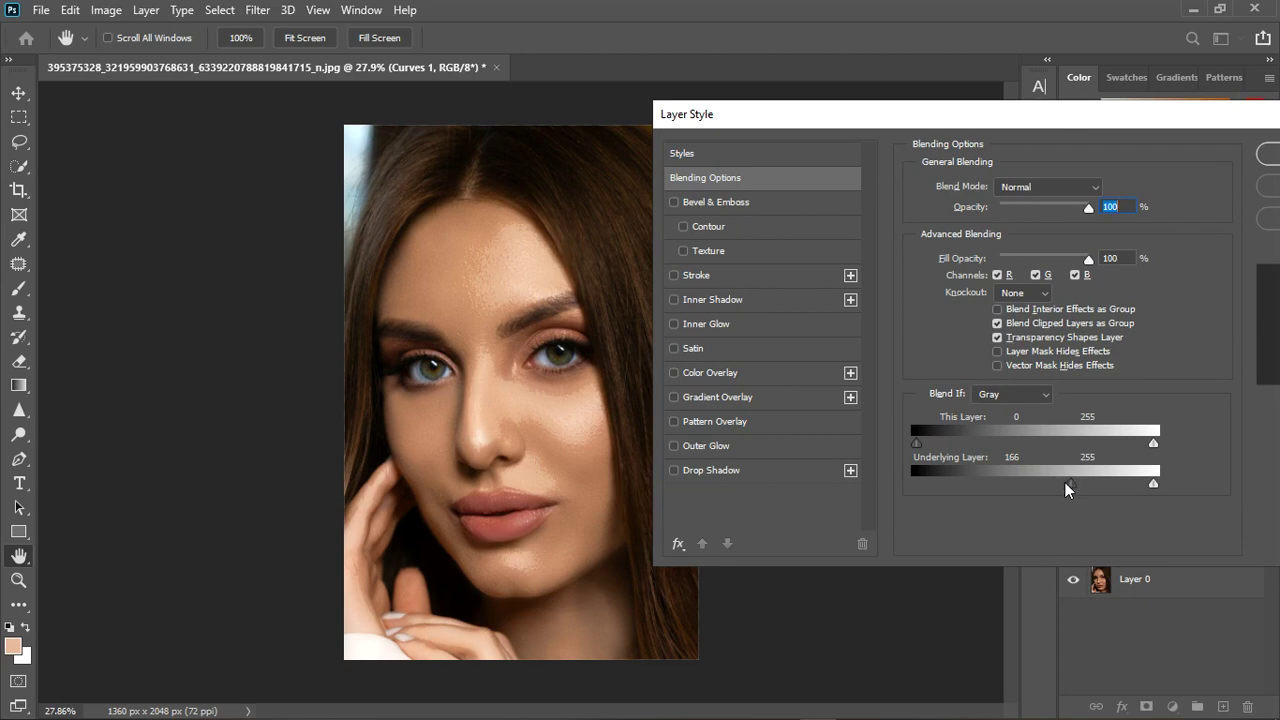
drag(1087, 492, 1102, 492)
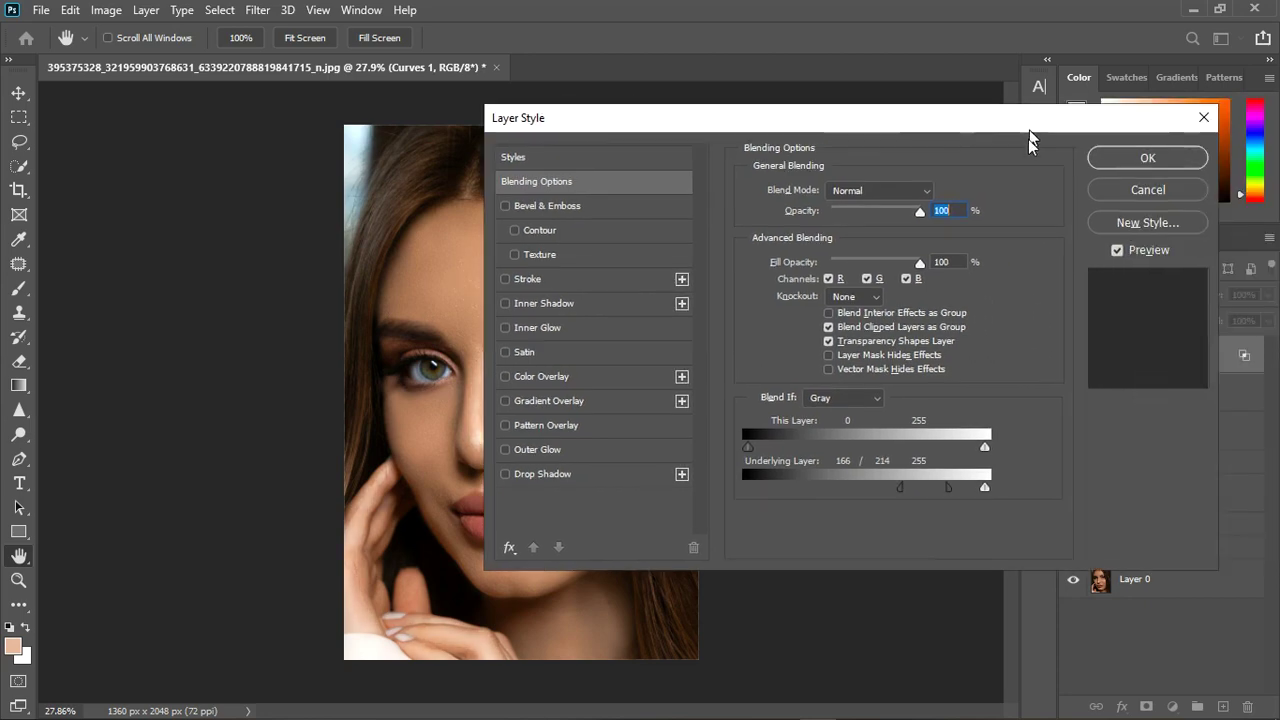
click(1140, 157)
Step: Add a Curves 2 adjustment that pulls the curve down to darken the image
key(b)
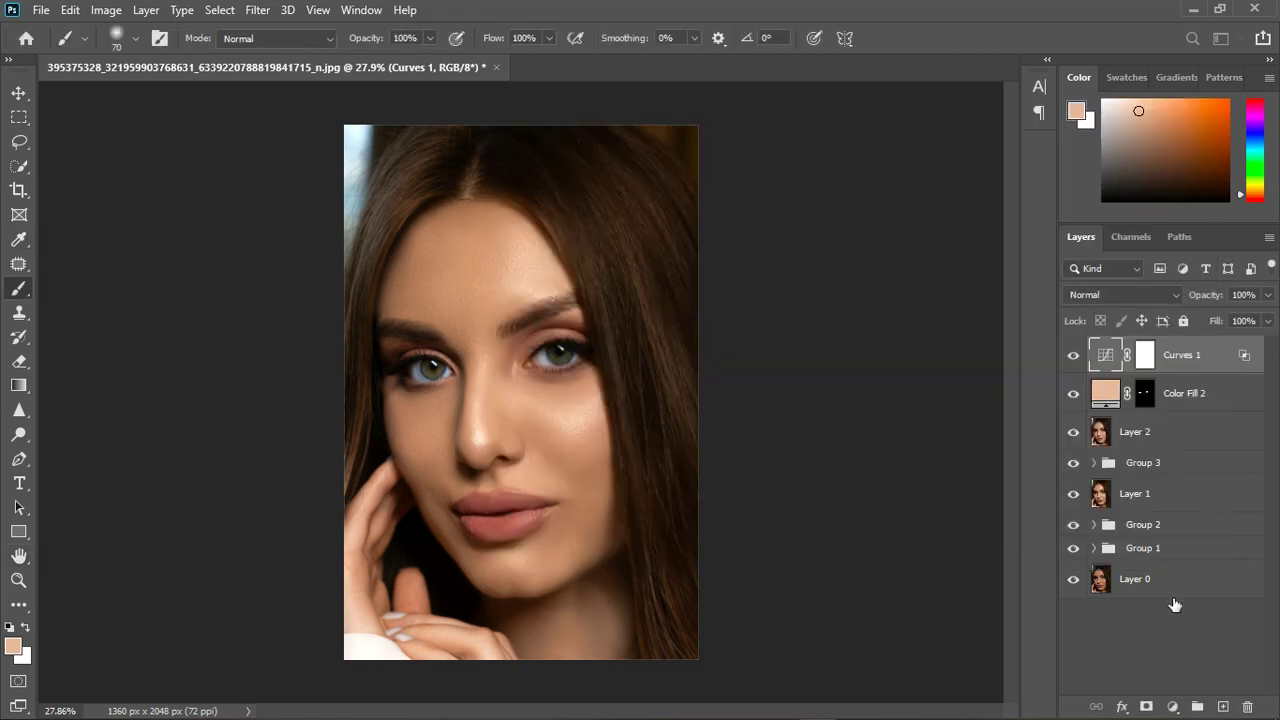
click(1177, 707)
click(1174, 470)
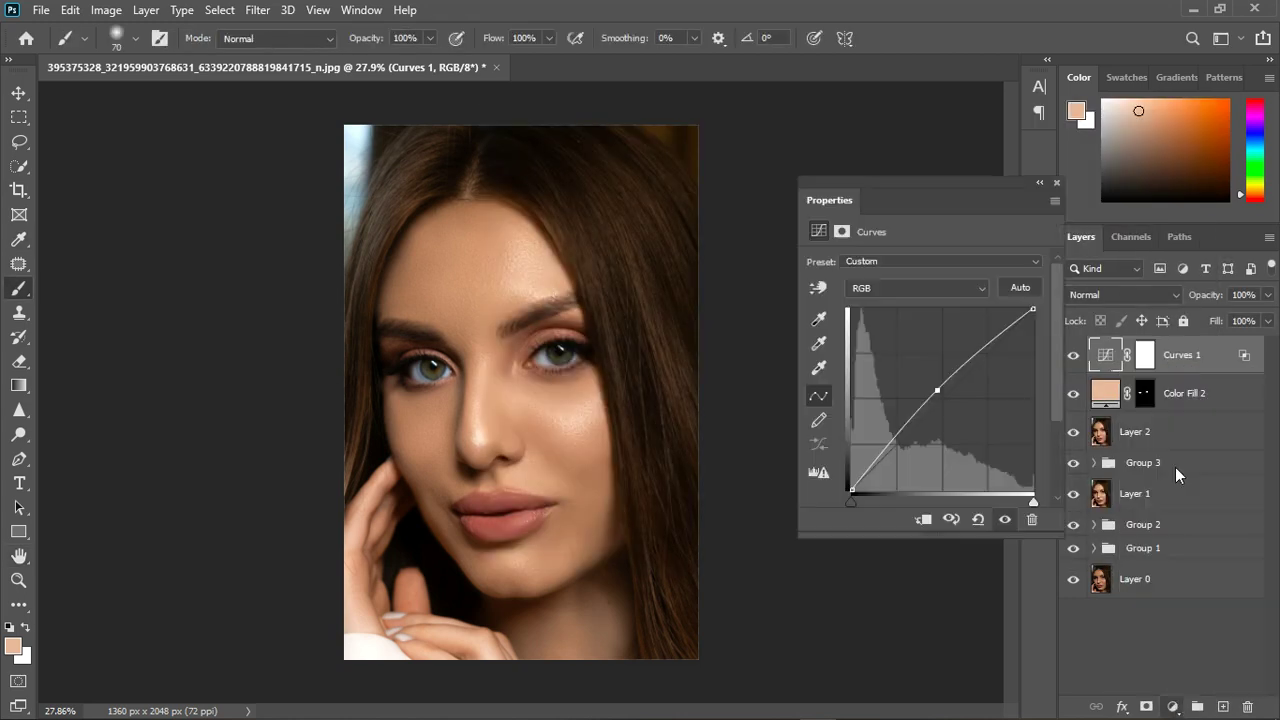
click(963, 413)
drag(963, 413, 966, 414)
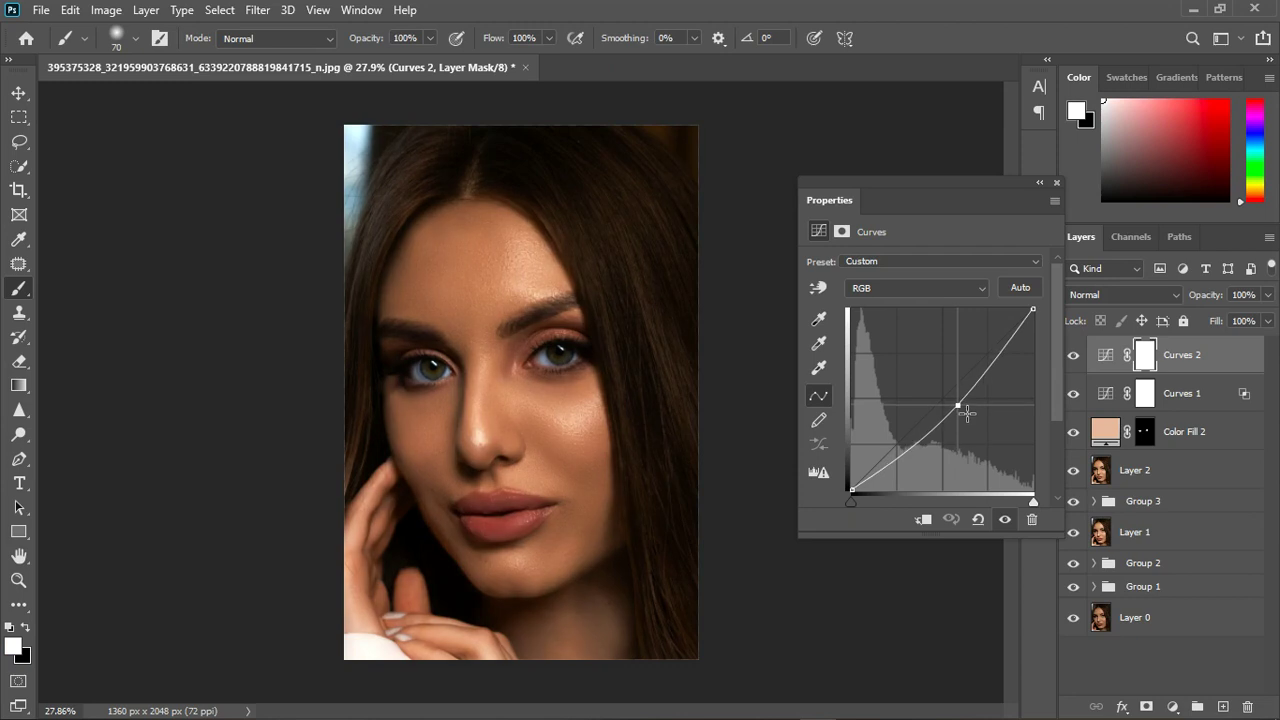
click(1059, 185)
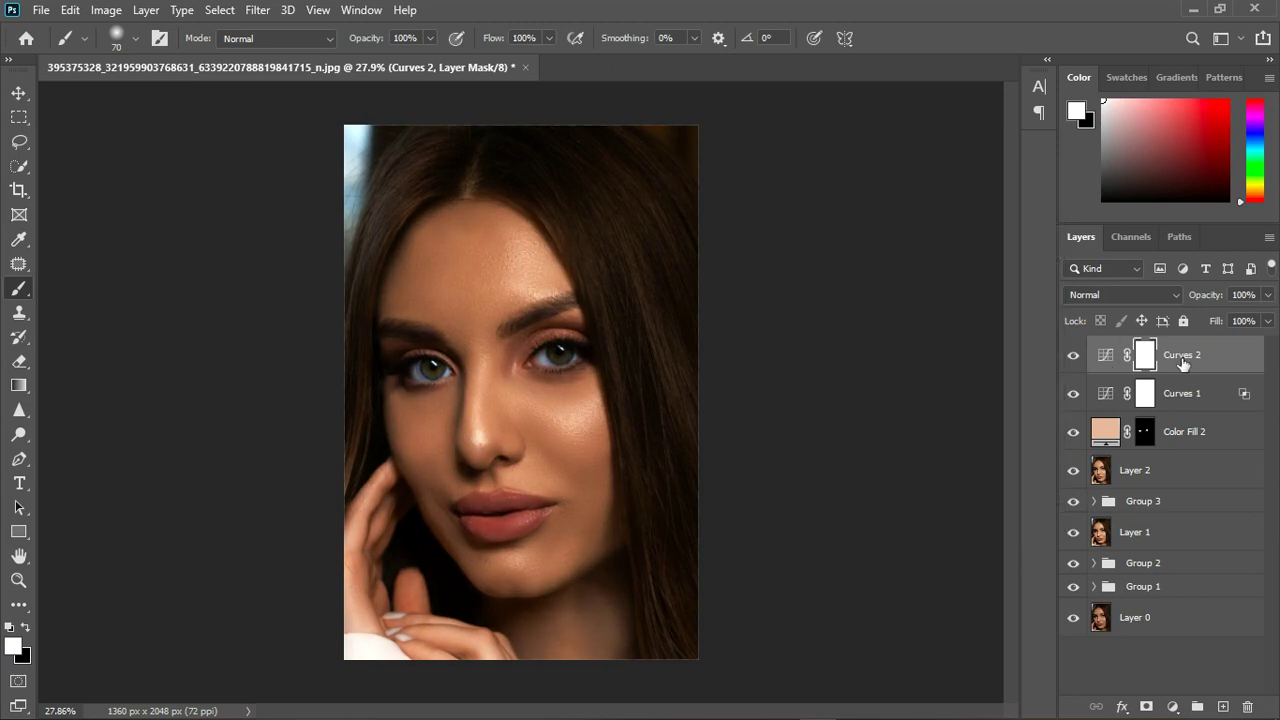
Step: Restrict Curves 2 to darker underlying tones with Blend If and compare before and after
double_click(1242, 373)
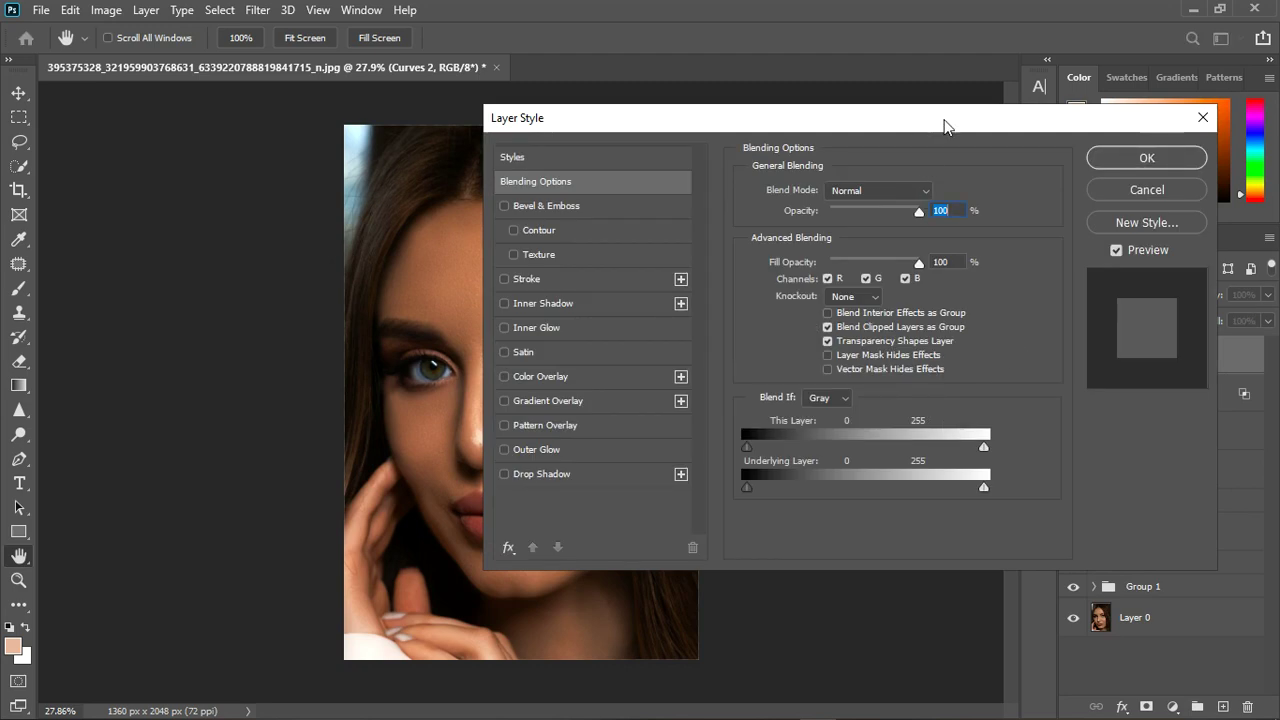
drag(945, 125, 1091, 121)
drag(1130, 485, 933, 487)
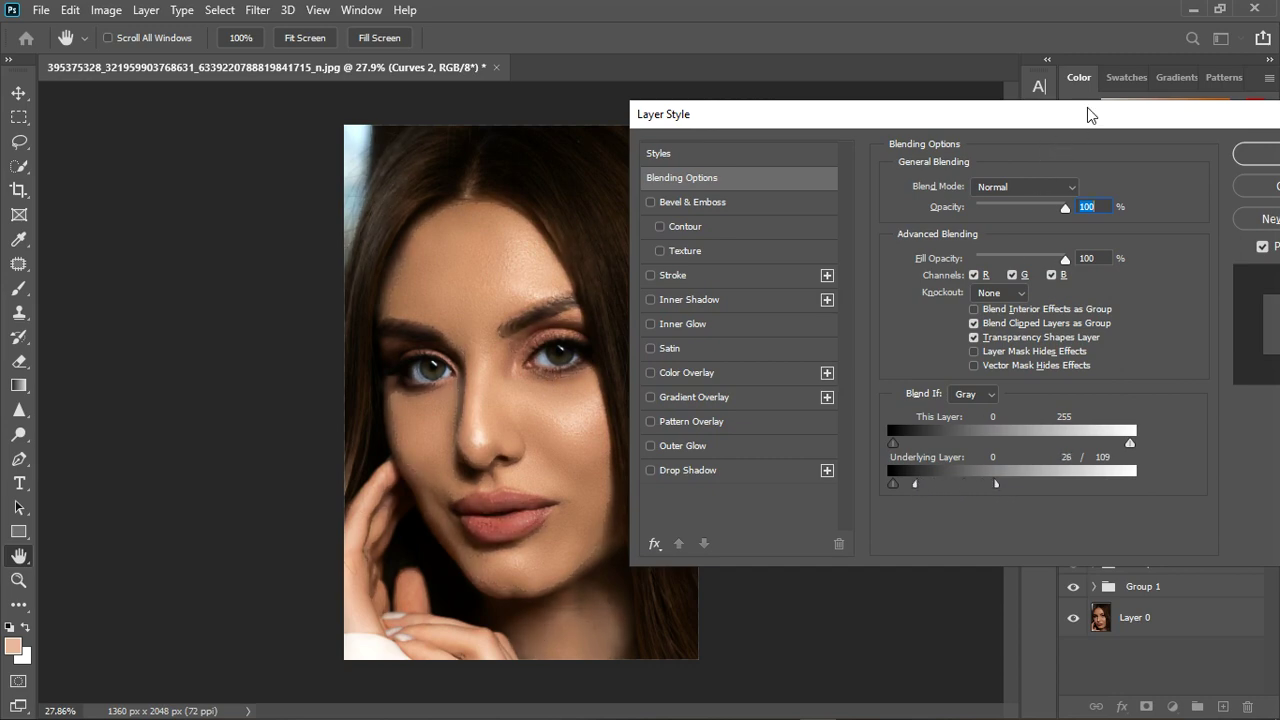
drag(1089, 115, 866, 134)
click(1070, 174)
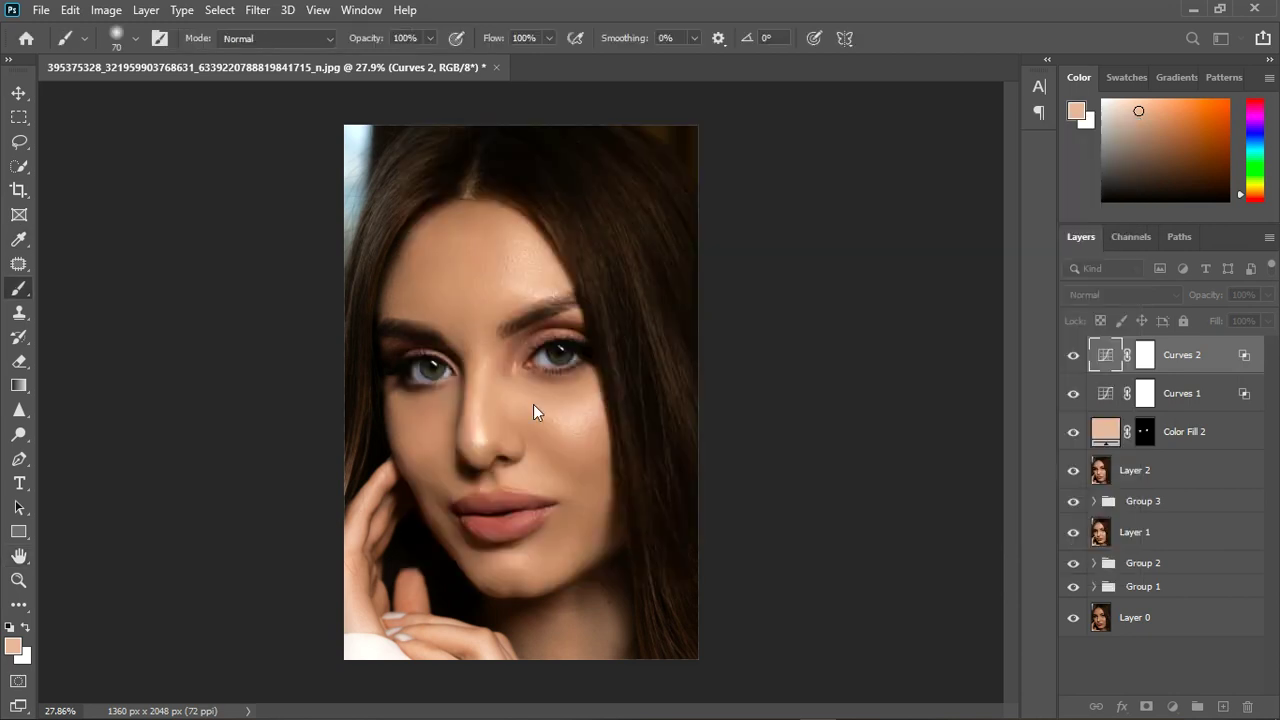
click(1079, 356)
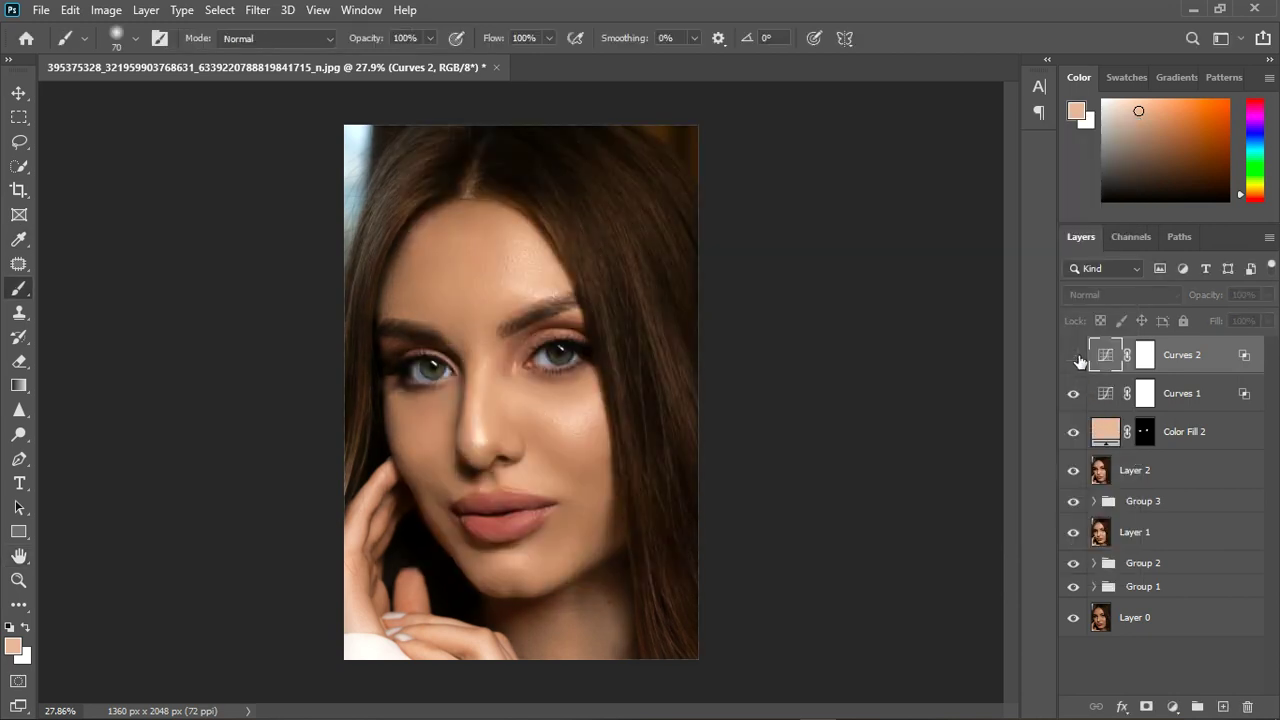
click(1074, 356)
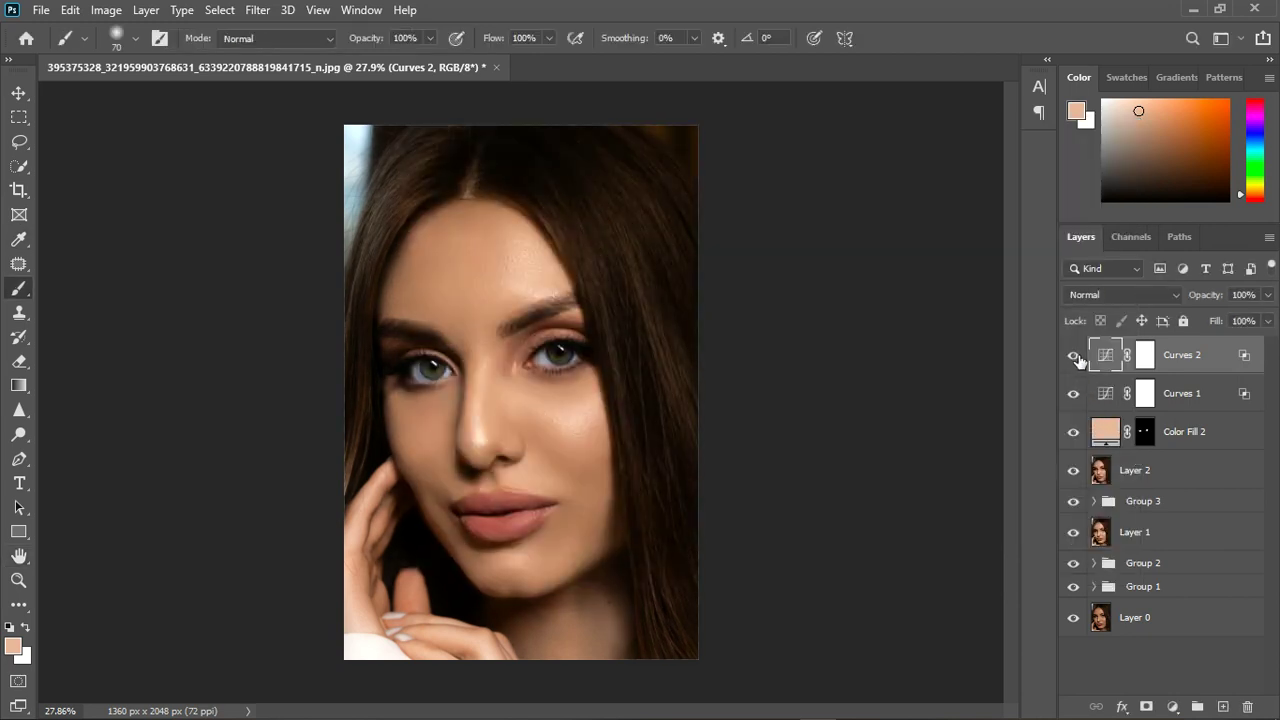
Step: Raise the Curves 2 deep-shadow cutoff to 22–26/109 and lower its opacity to 33%
double_click(1230, 373)
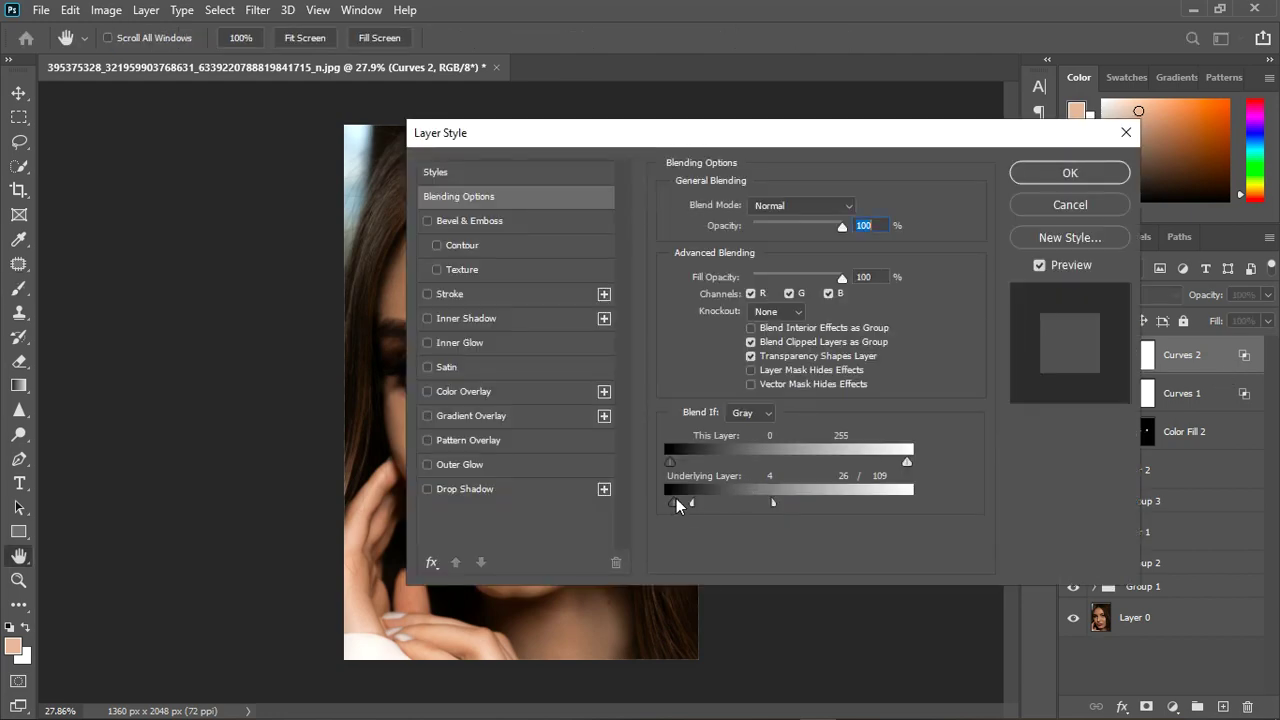
drag(676, 498, 677, 500)
drag(798, 141, 817, 138)
drag(1013, 133, 1015, 133)
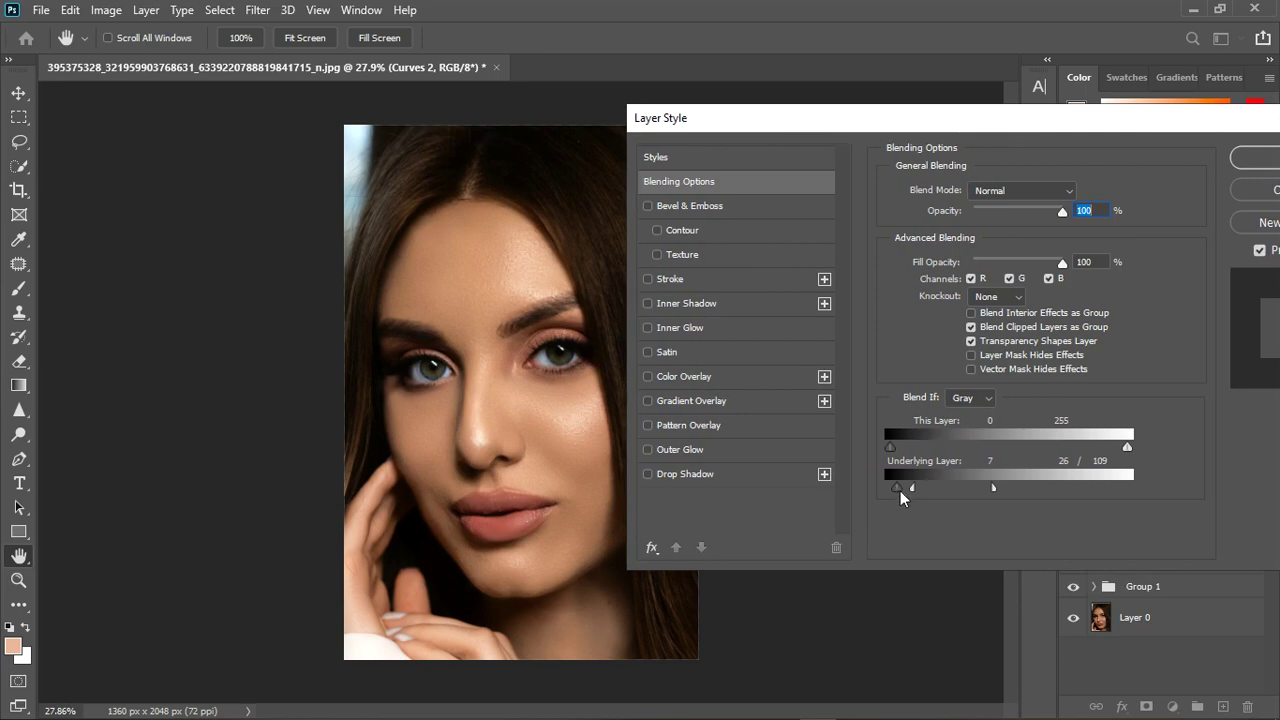
drag(899, 487, 905, 490)
drag(1129, 125, 953, 125)
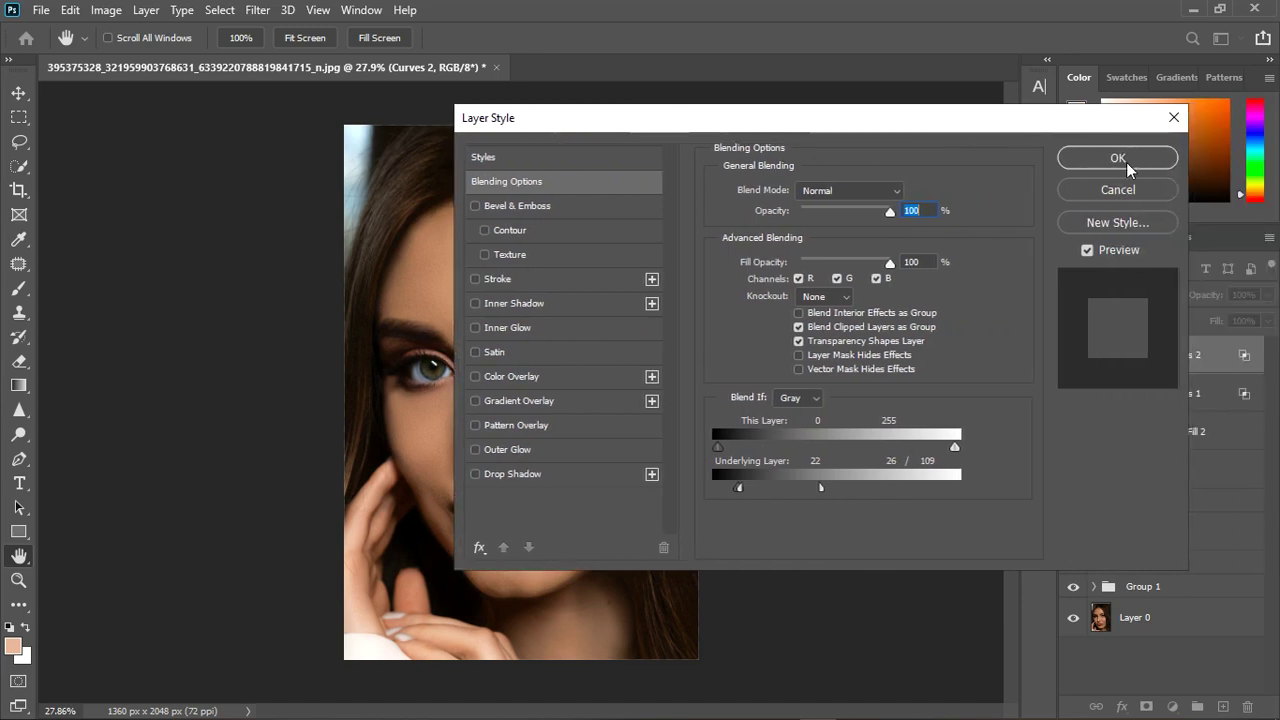
click(1128, 189)
drag(1267, 295, 1233, 316)
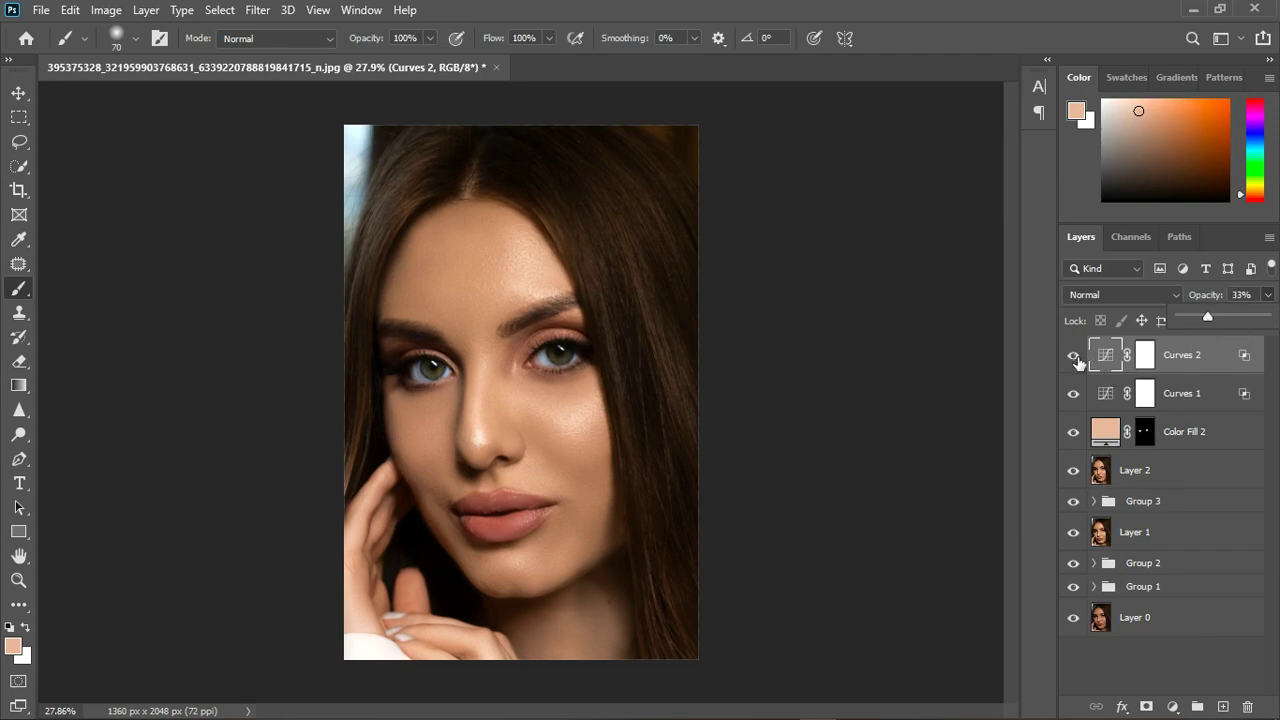
click(1076, 357)
click(1076, 357)
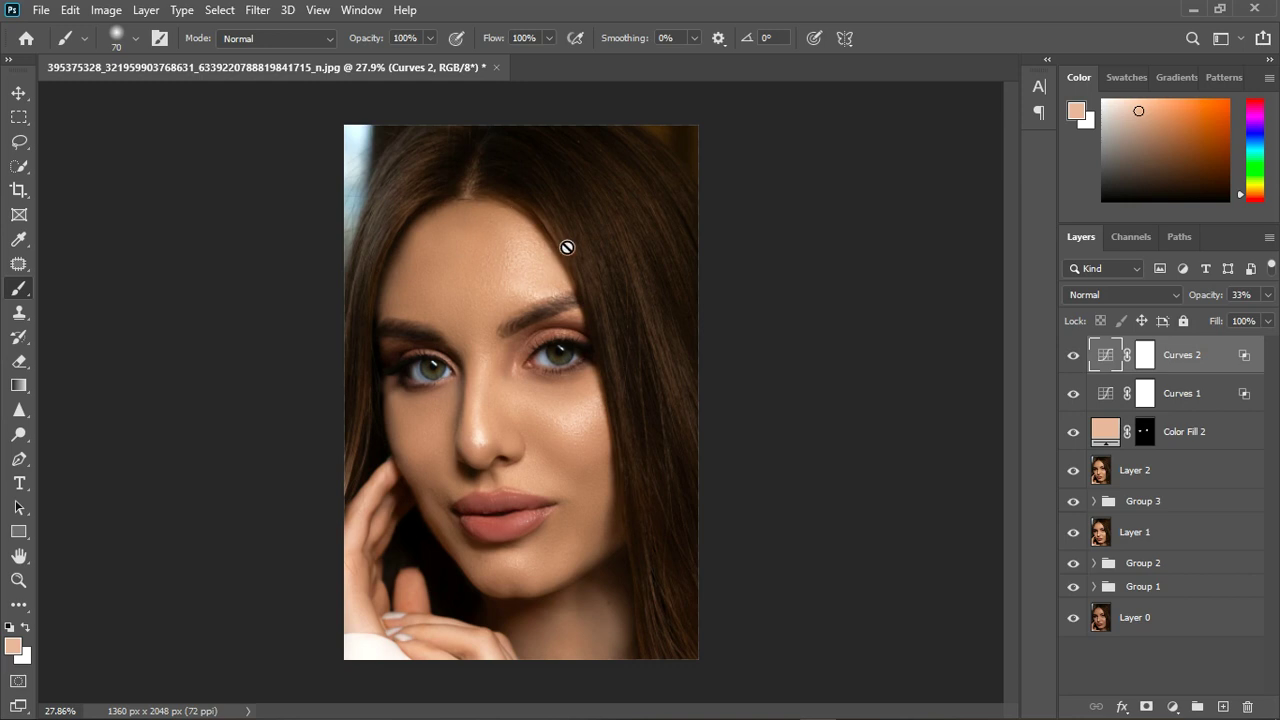
Step: Paint black at brush size 600 on the Curves 2 mask over hair and edges, then stamp visible into Layer 3
click(1075, 357)
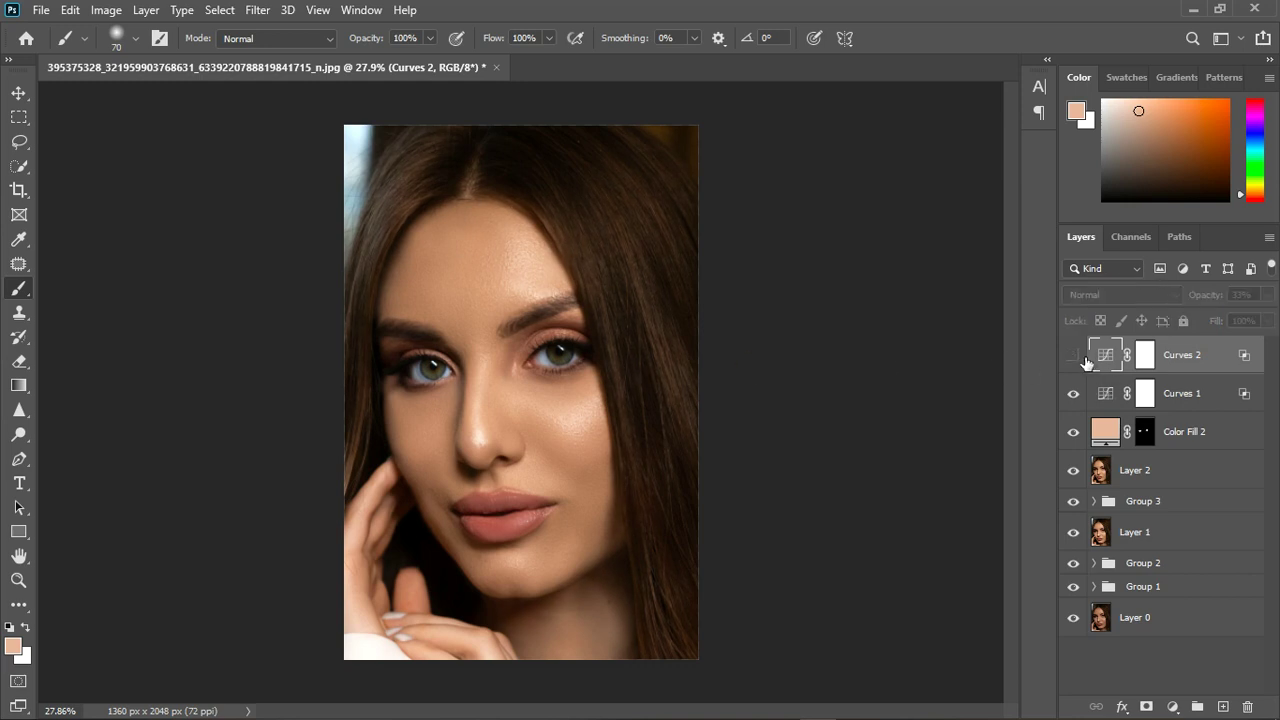
click(1077, 357)
right_click(17, 292)
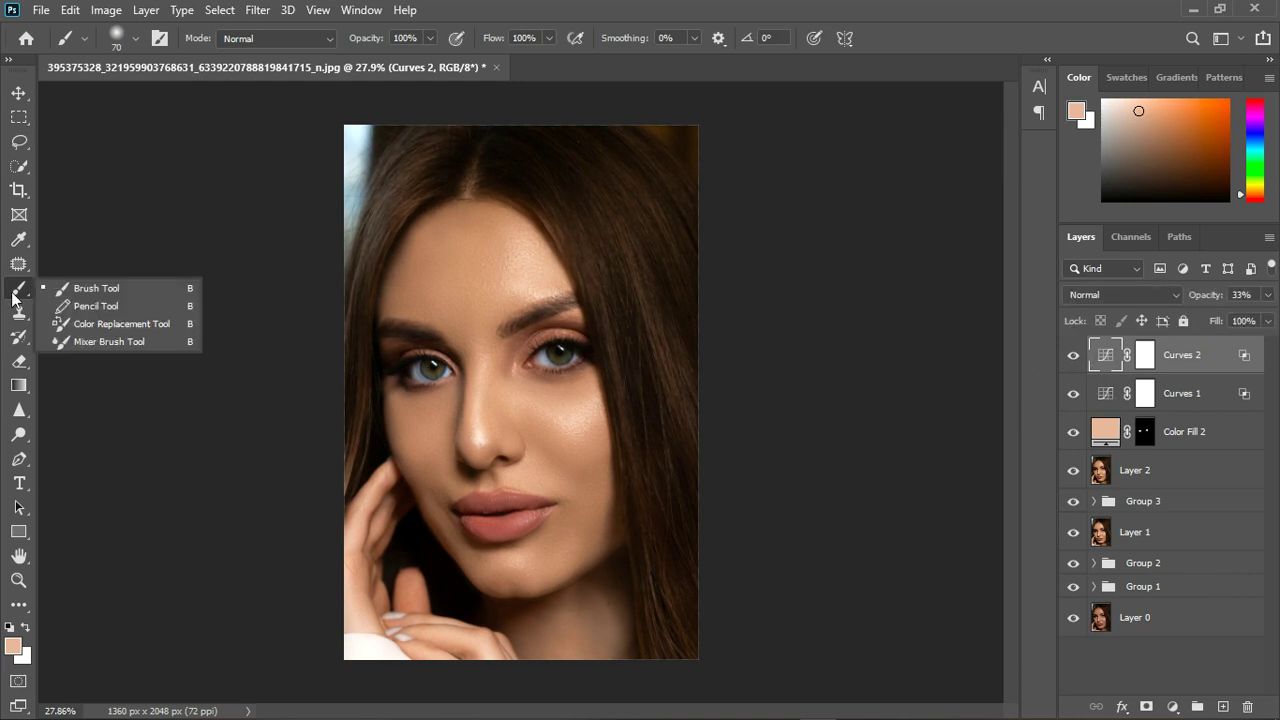
click(68, 289)
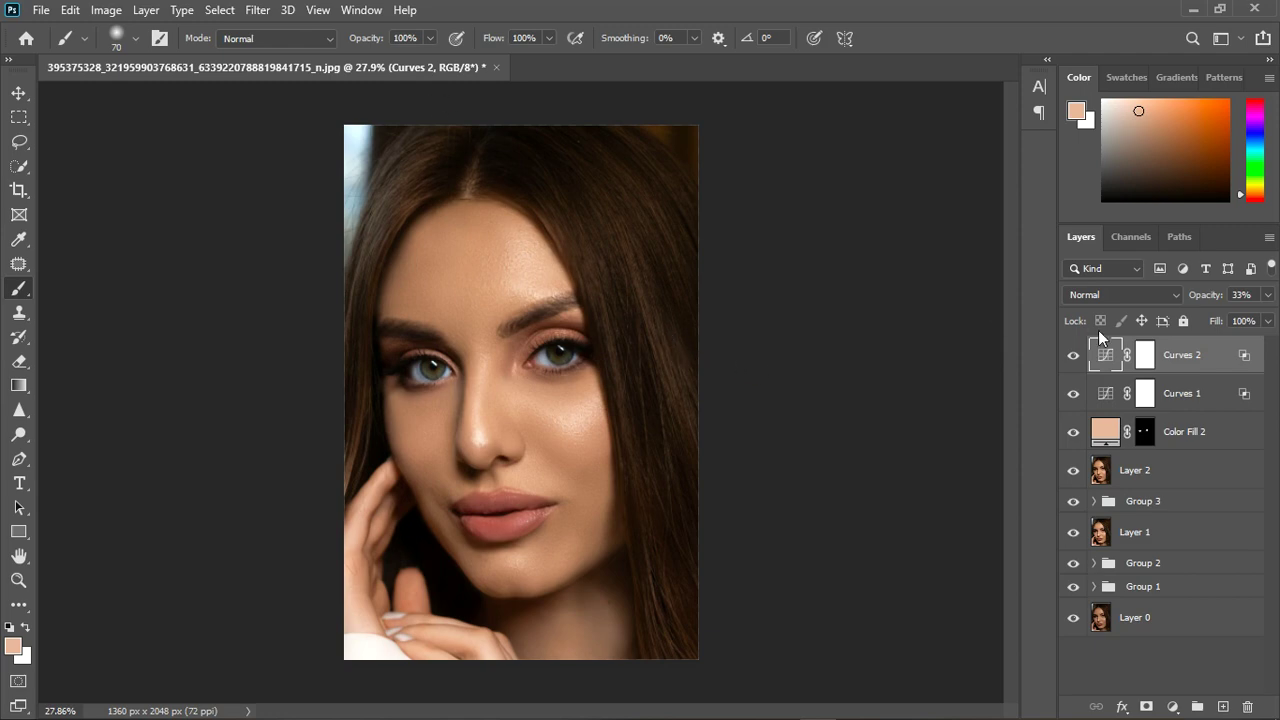
click(1145, 357)
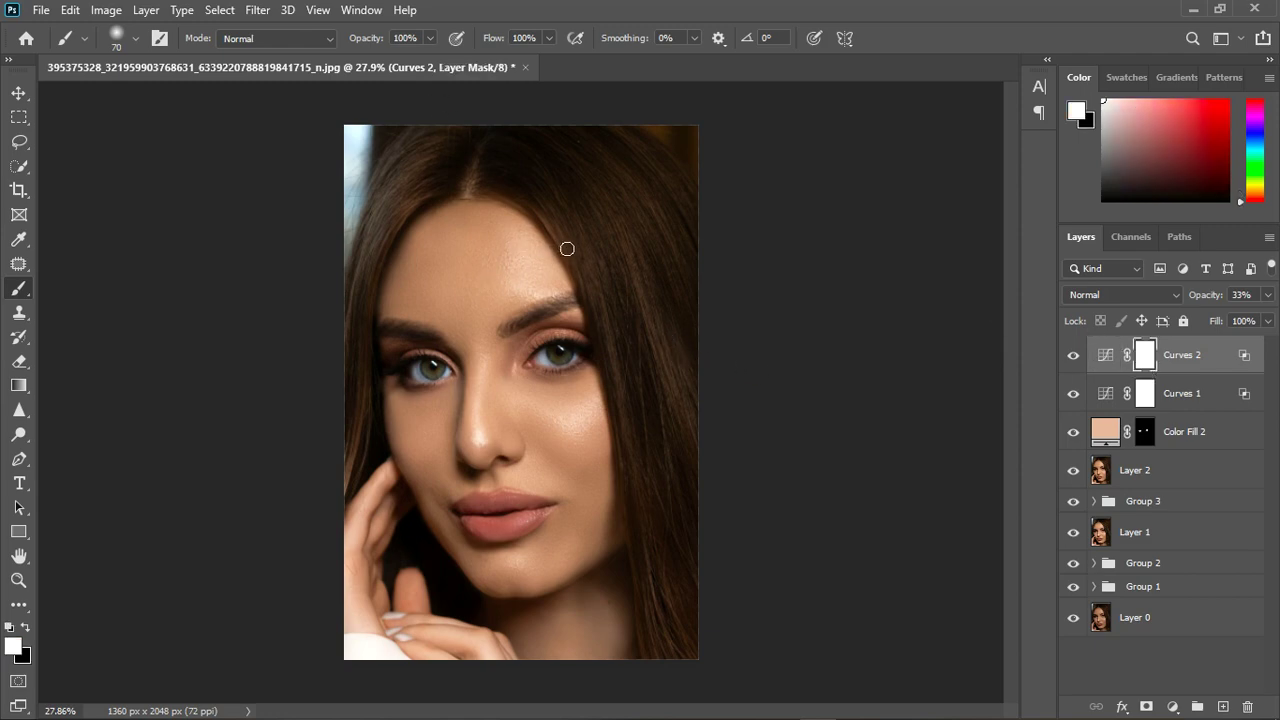
key(bracketright)
key(bracketright)
key(bracketright)
key(bracketright)
key(bracketright)
key(bracketright)
key(bracketright)
key(bracketright)
key(bracketright)
key(bracketright)
key(bracketright)
key(bracketright)
key(bracketright)
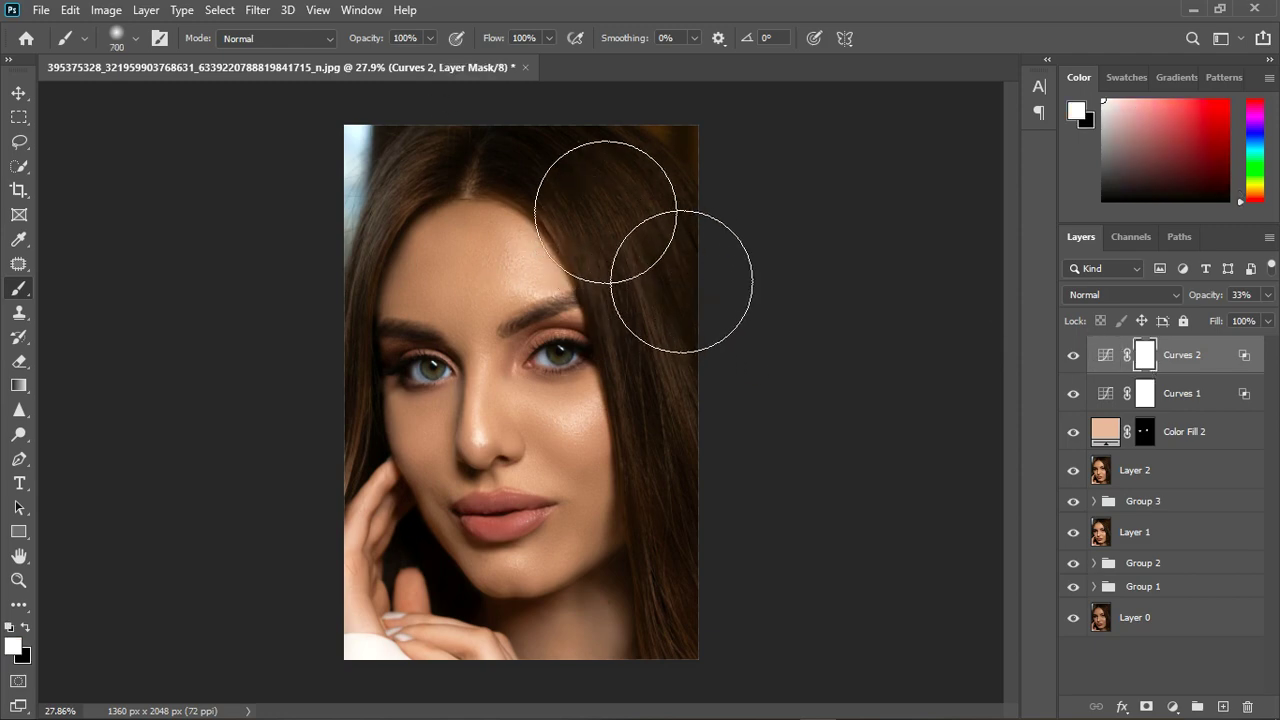
key(bracketleft)
key(x)
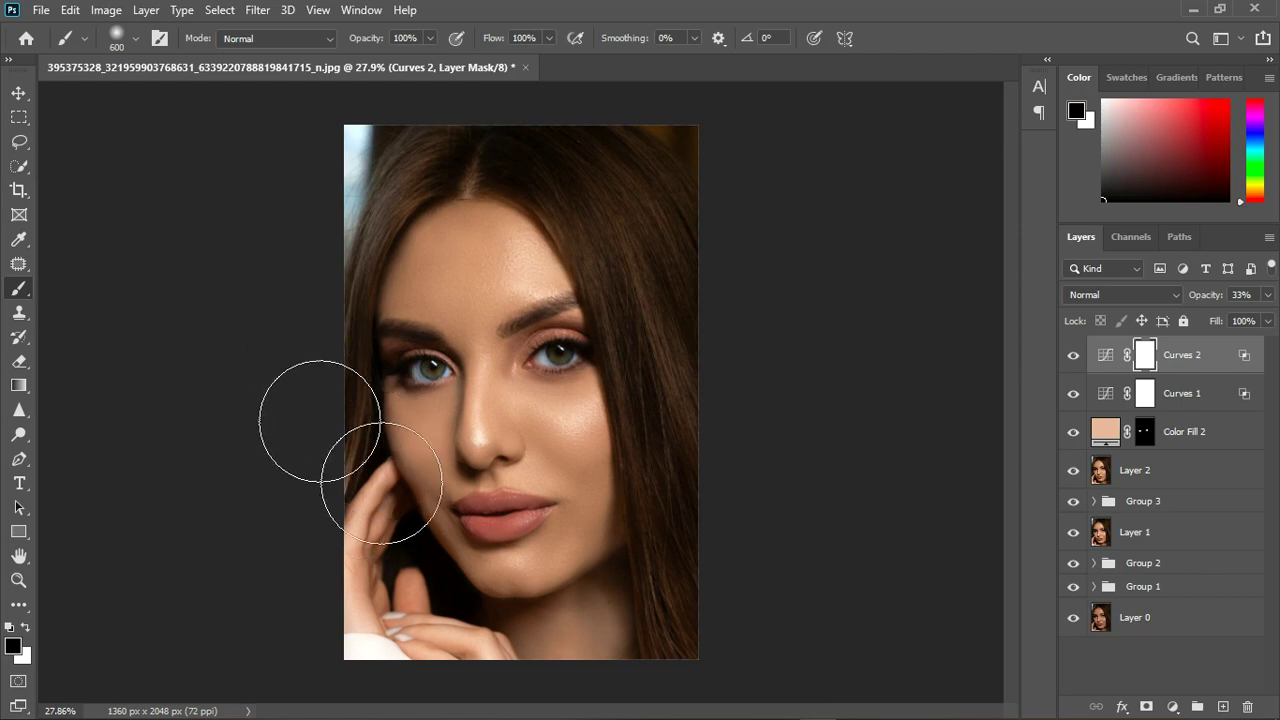
mouse_move(350, 451)
mouse_down()
mouse_move(432, 168)
mouse_move(724, 453)
mouse_move(747, 638)
mouse_up()
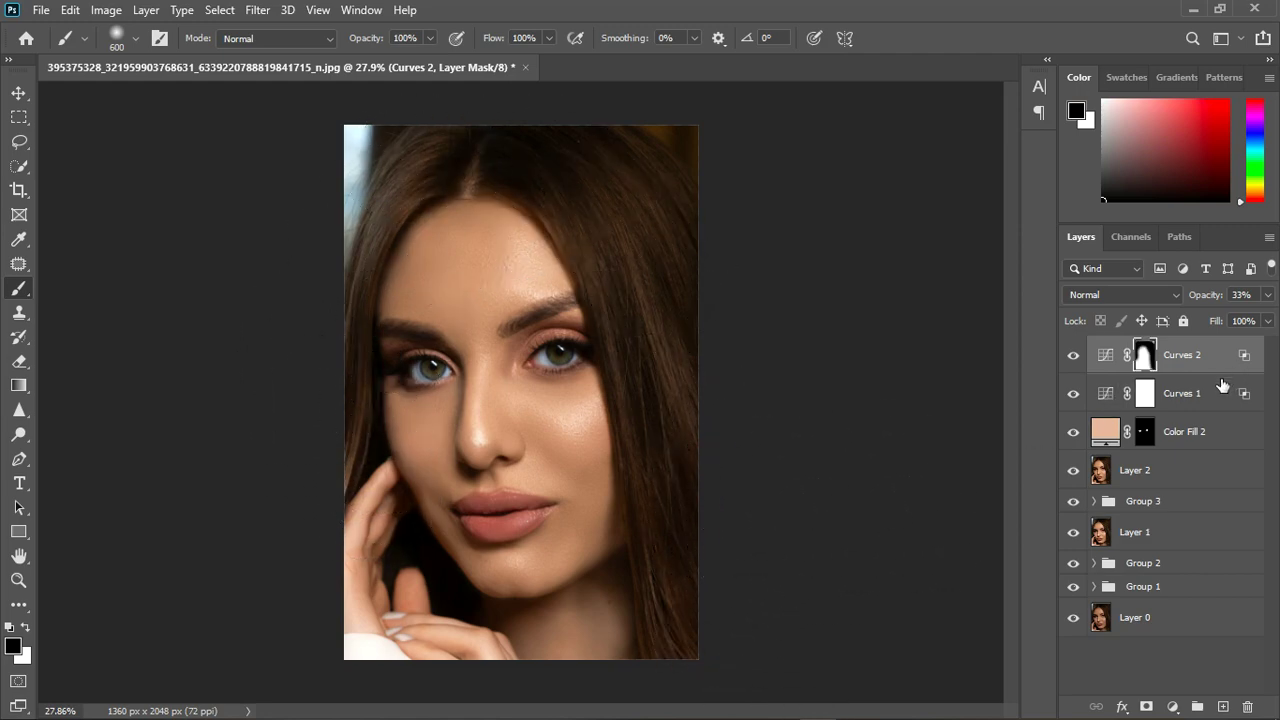
key(ctrl+shift+alt+e)
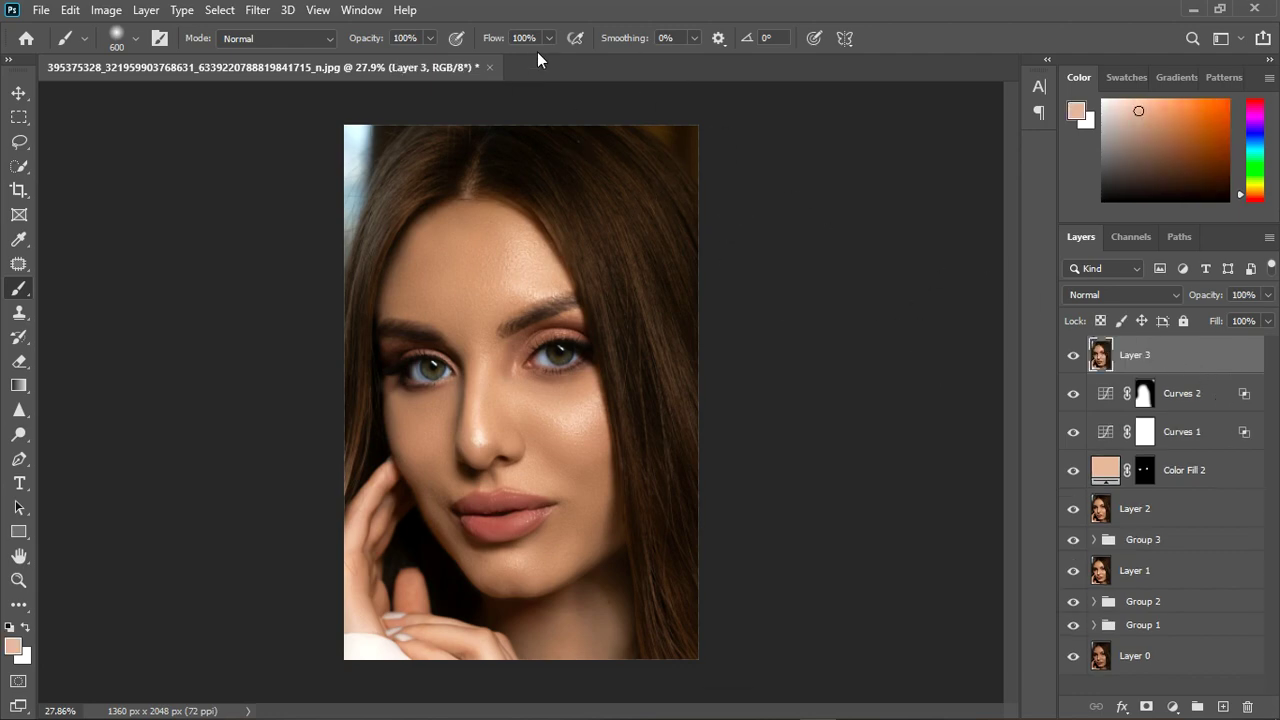
Step: In Camera Raw Basic, set Highlights +13, Whites +15, Shadows +7, Blacks +3 and Texture +8
click(258, 10)
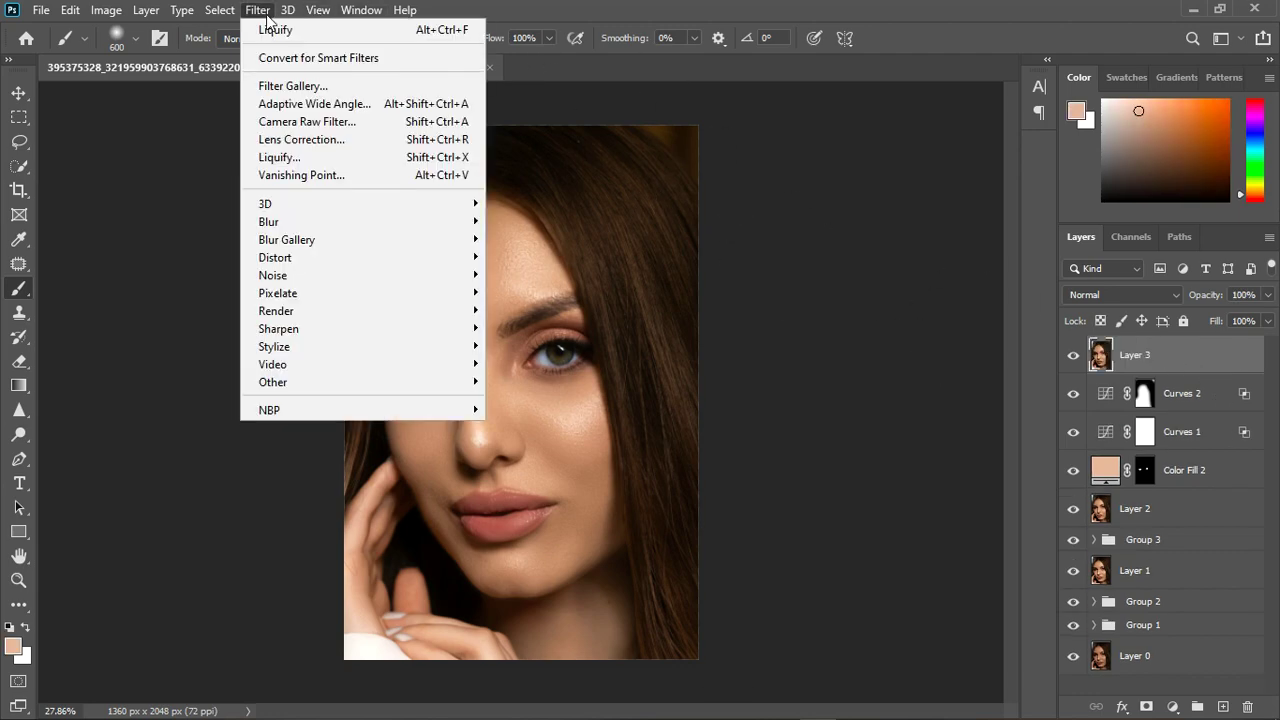
click(325, 140)
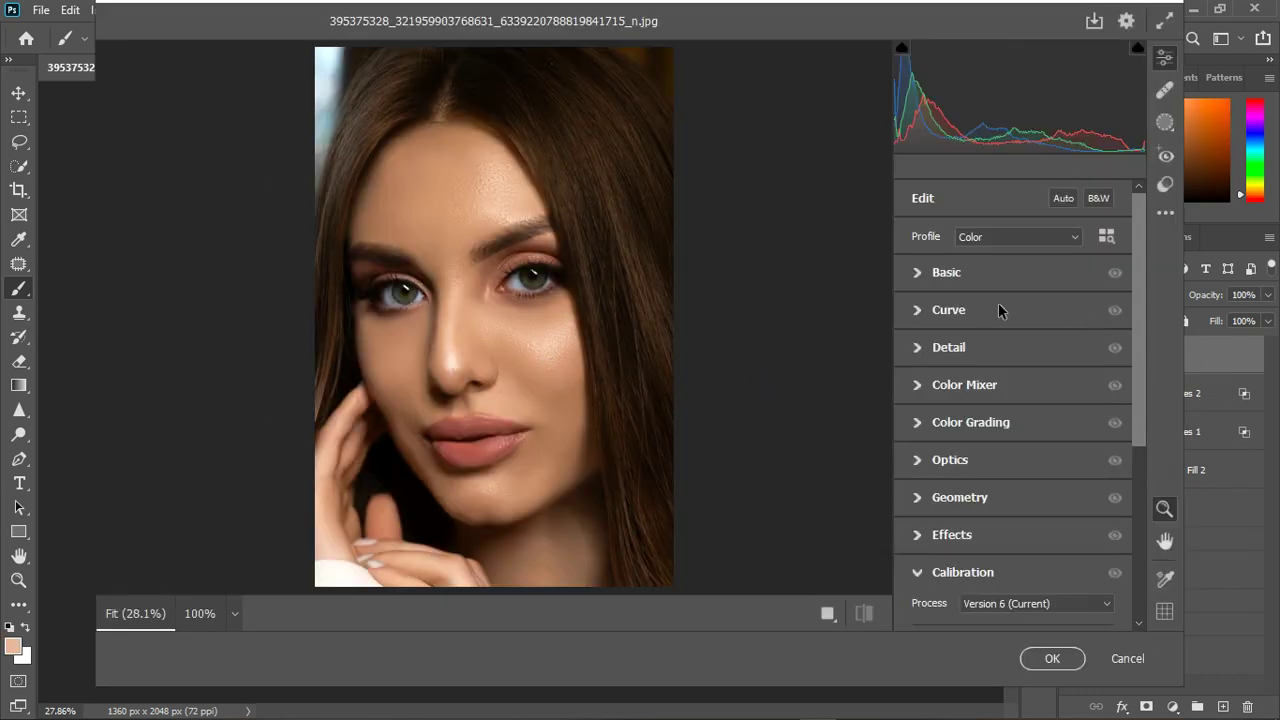
click(919, 272)
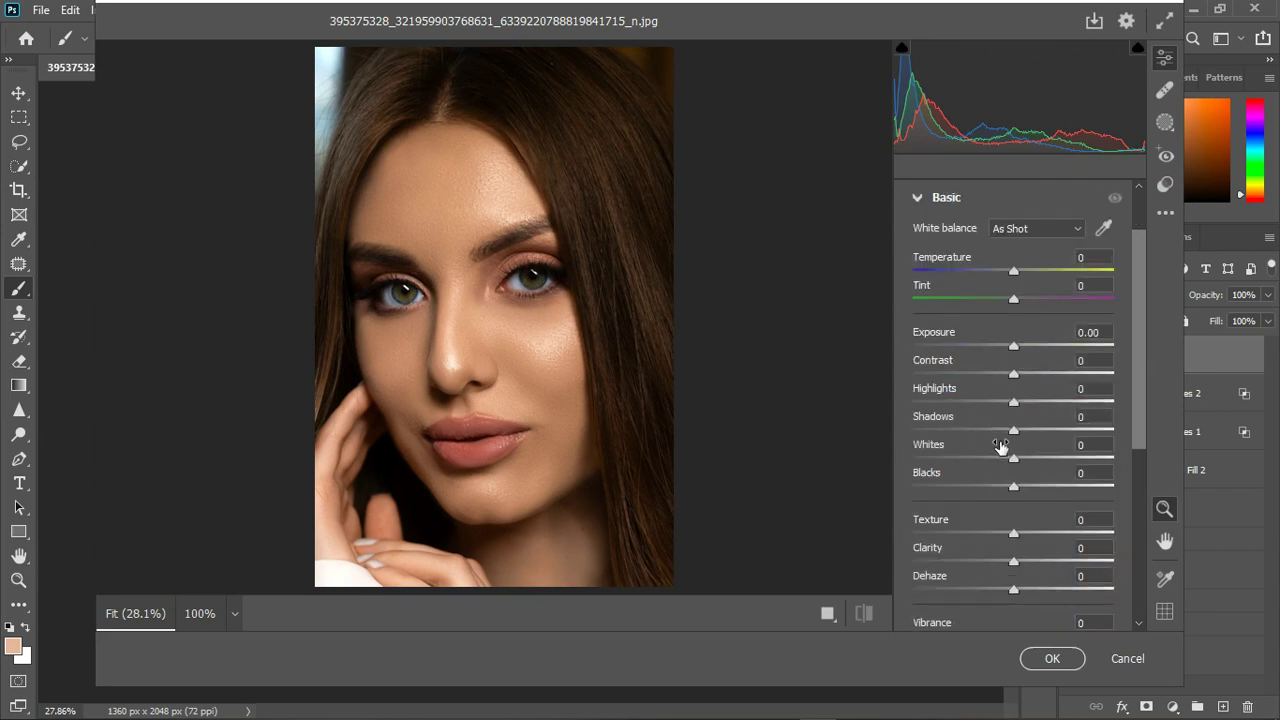
drag(1014, 402, 1029, 406)
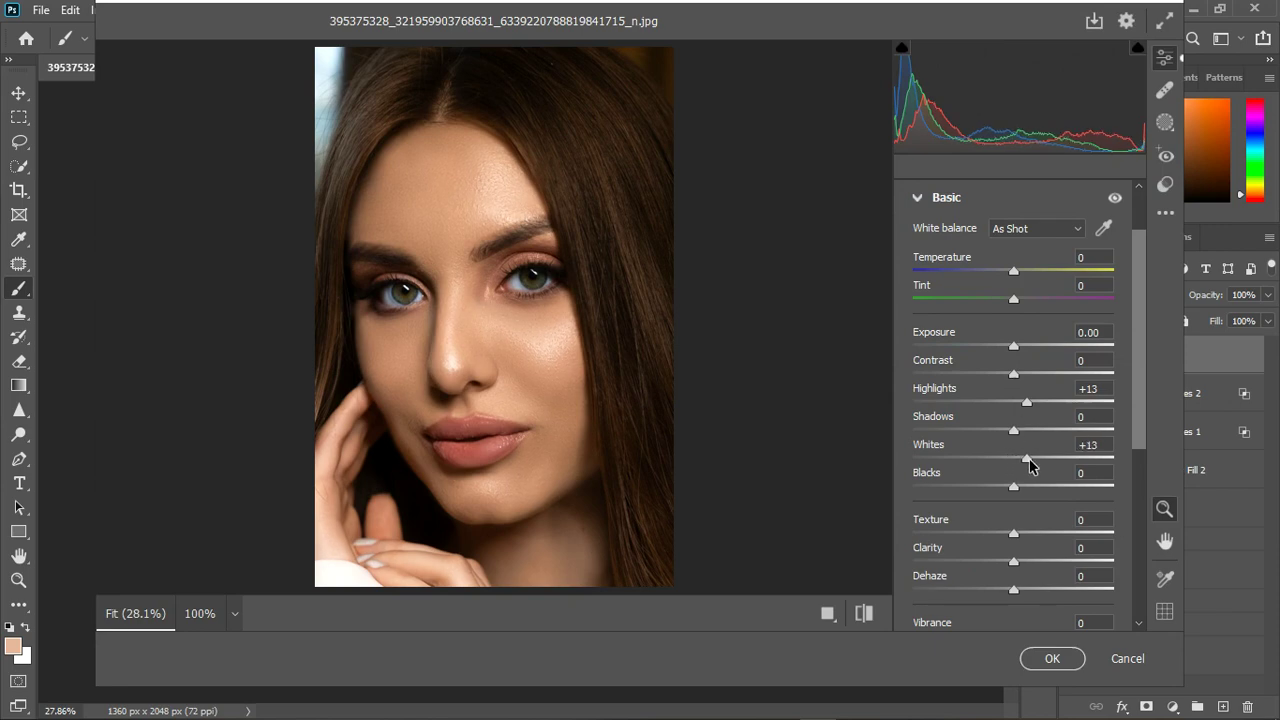
drag(1030, 460, 1020, 430)
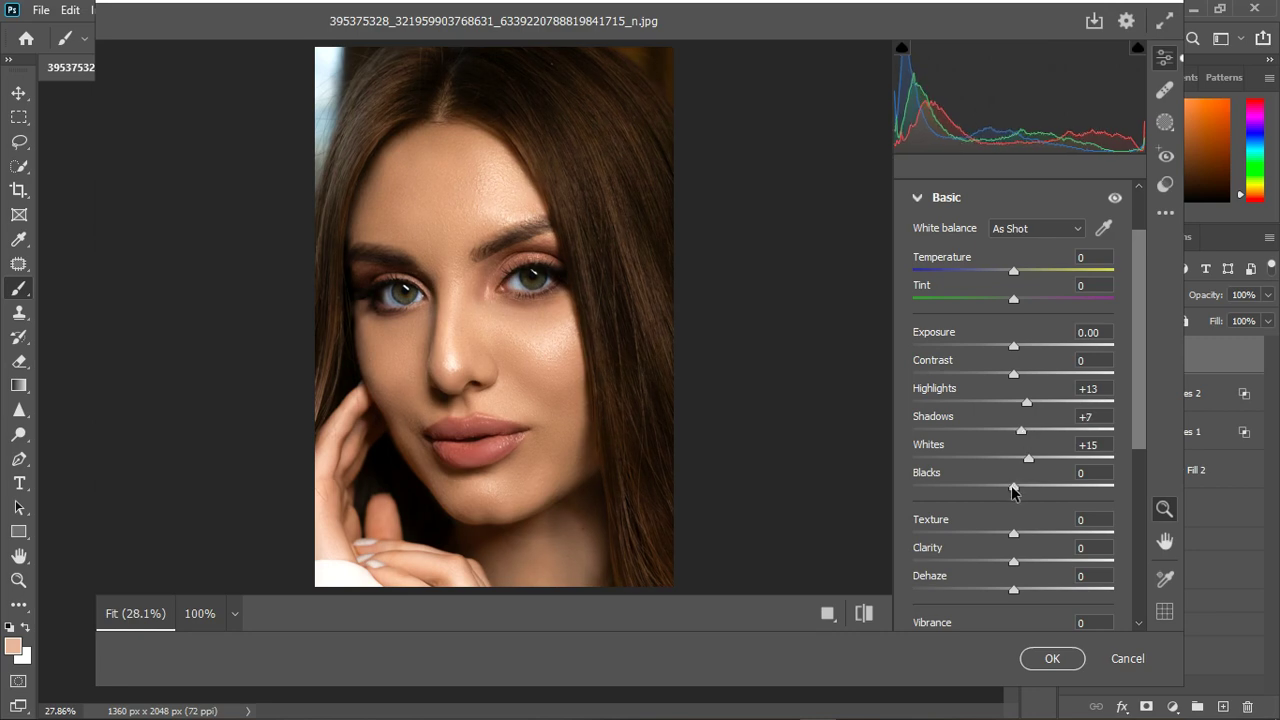
drag(1014, 487, 1016, 488)
drag(1012, 533, 1022, 535)
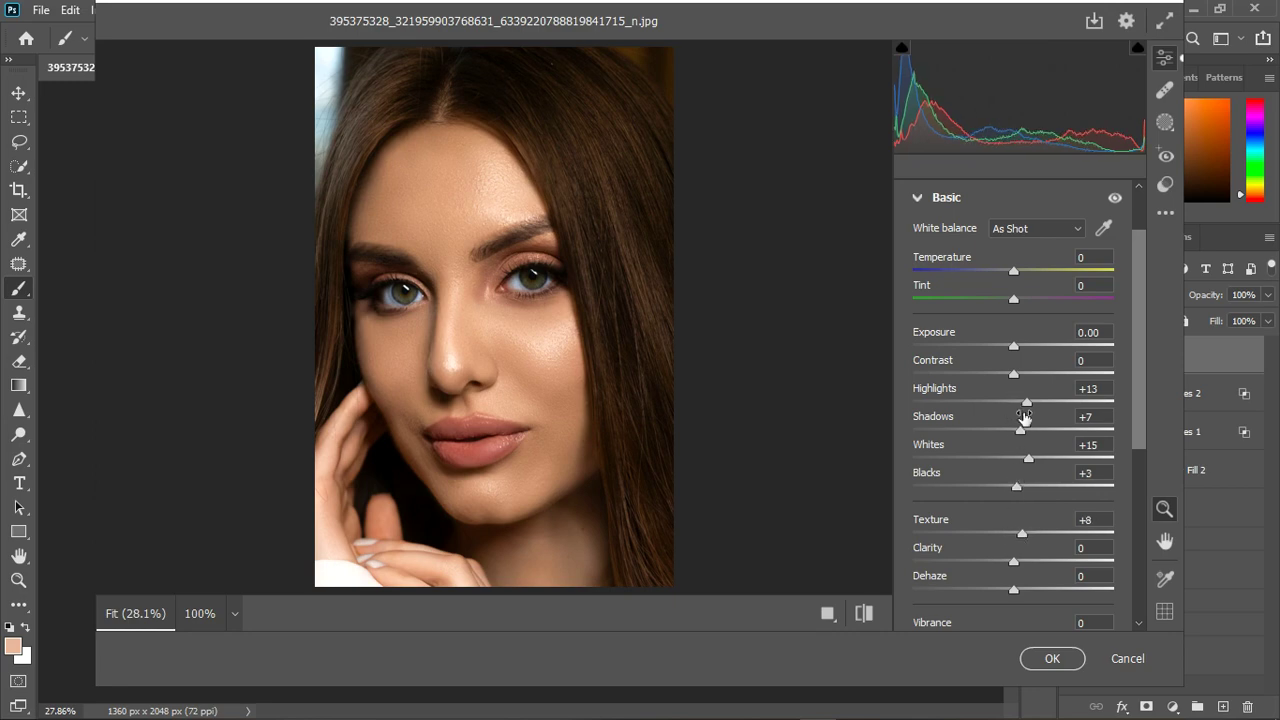
click(919, 199)
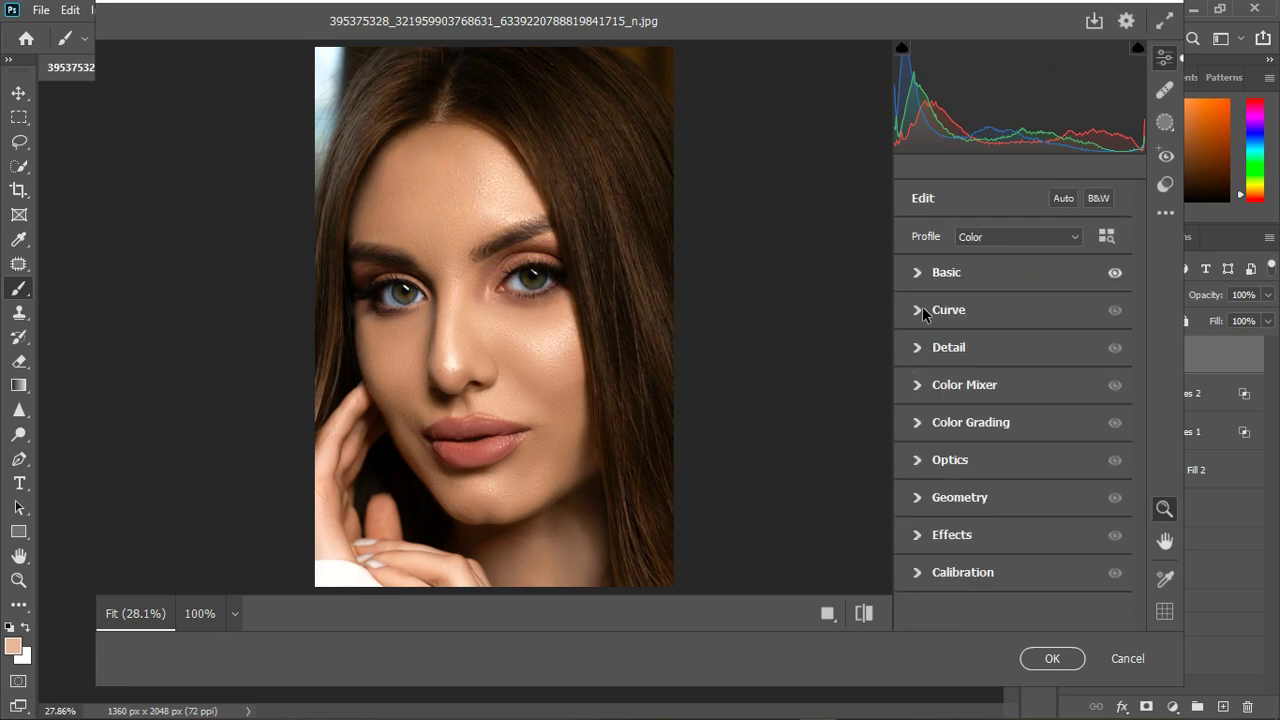
Step: Set the parametric curve to Highlights +9, Darks -3, Shadows -4, and compare it on and off
click(923, 310)
drag(1016, 522, 1027, 522)
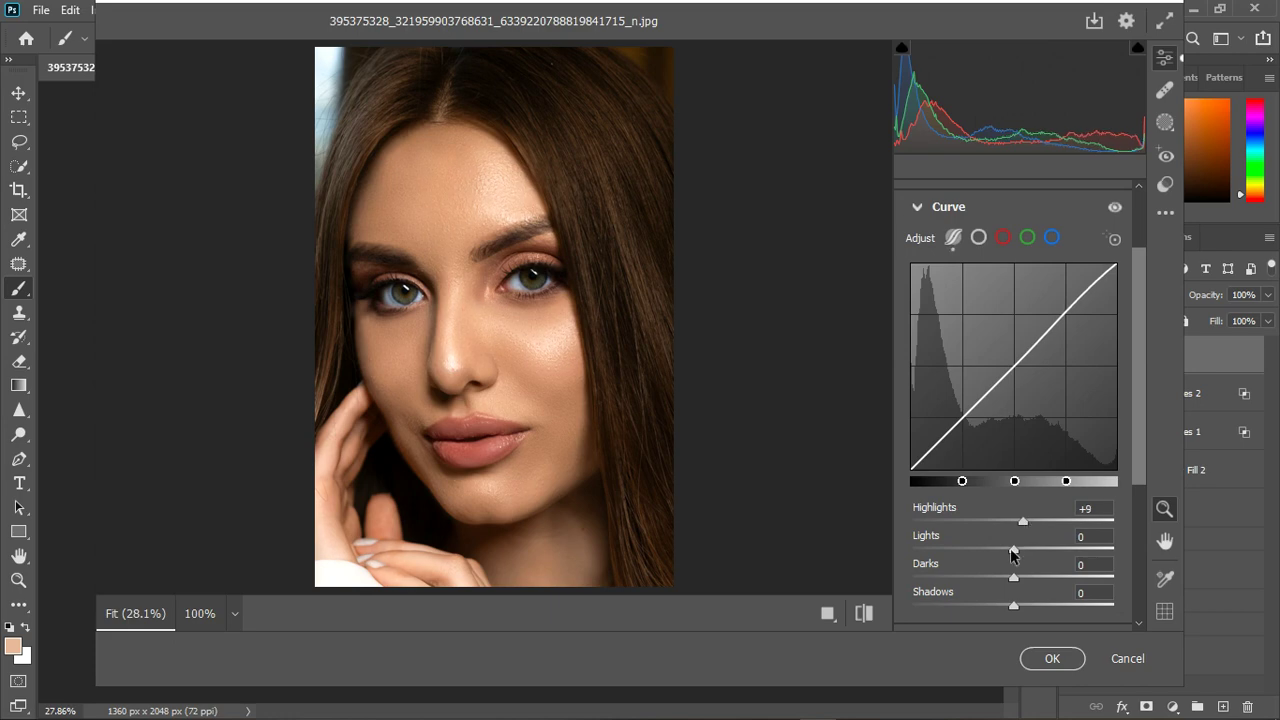
scroll(1016, 606, down, 3)
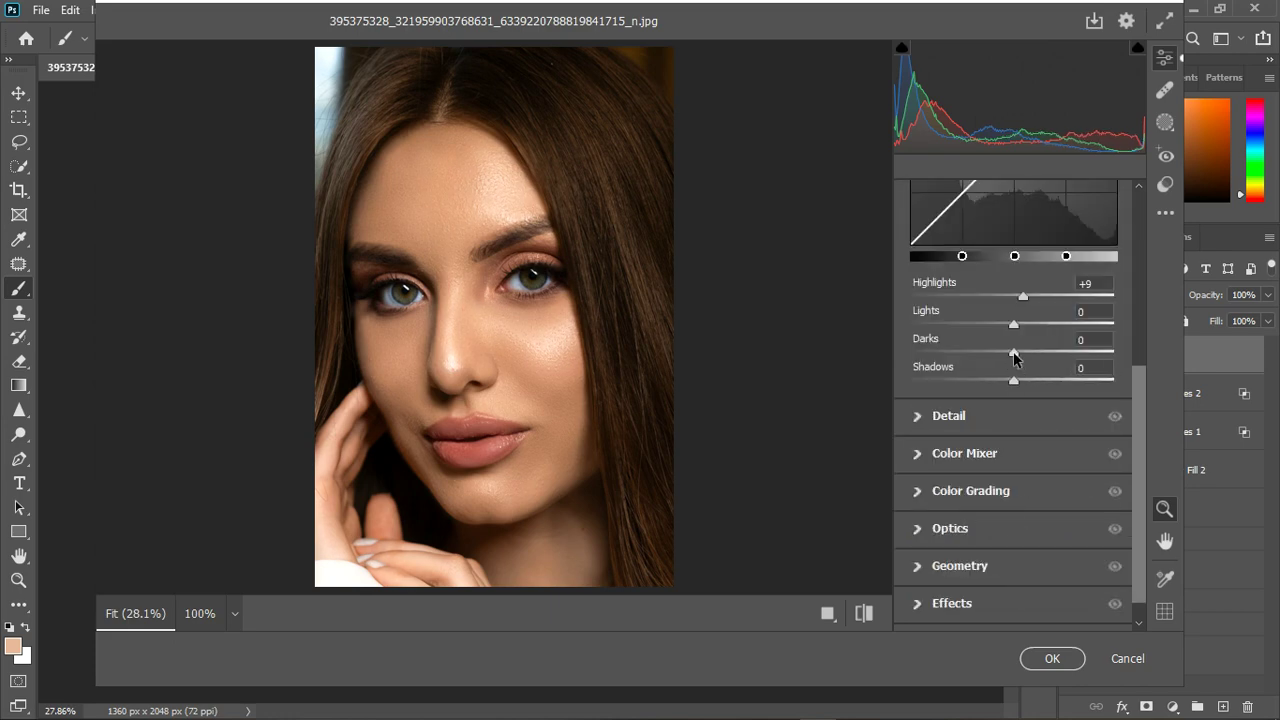
mouse_move(1014, 355)
mouse_down()
mouse_move(1011, 381)
mouse_move(1011, 358)
mouse_up()
scroll(992, 352, up, 2)
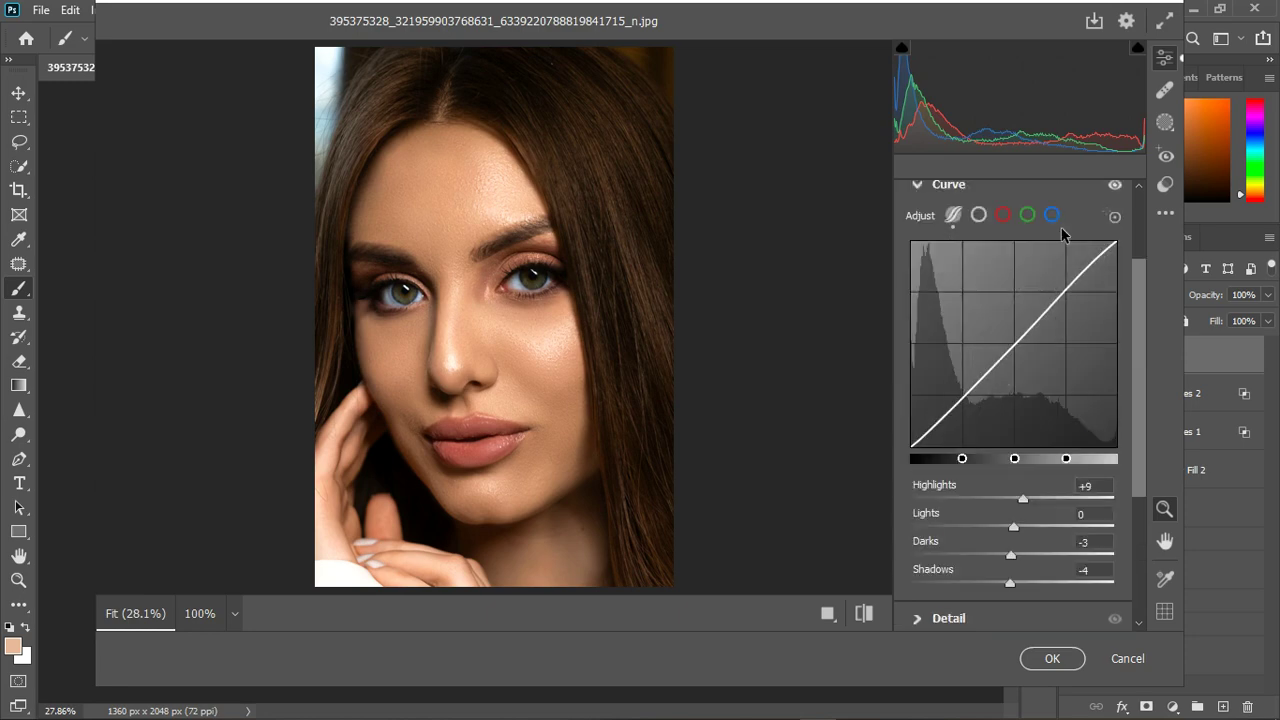
click(1116, 186)
click(1116, 187)
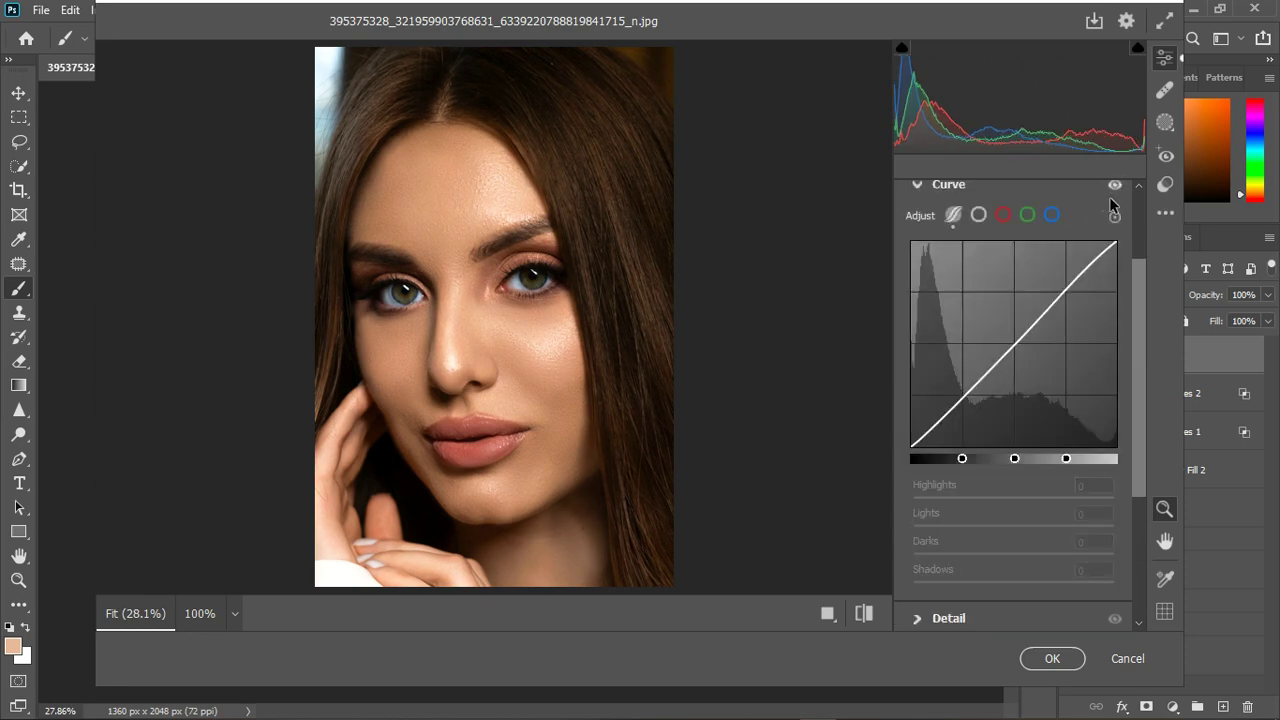
click(917, 189)
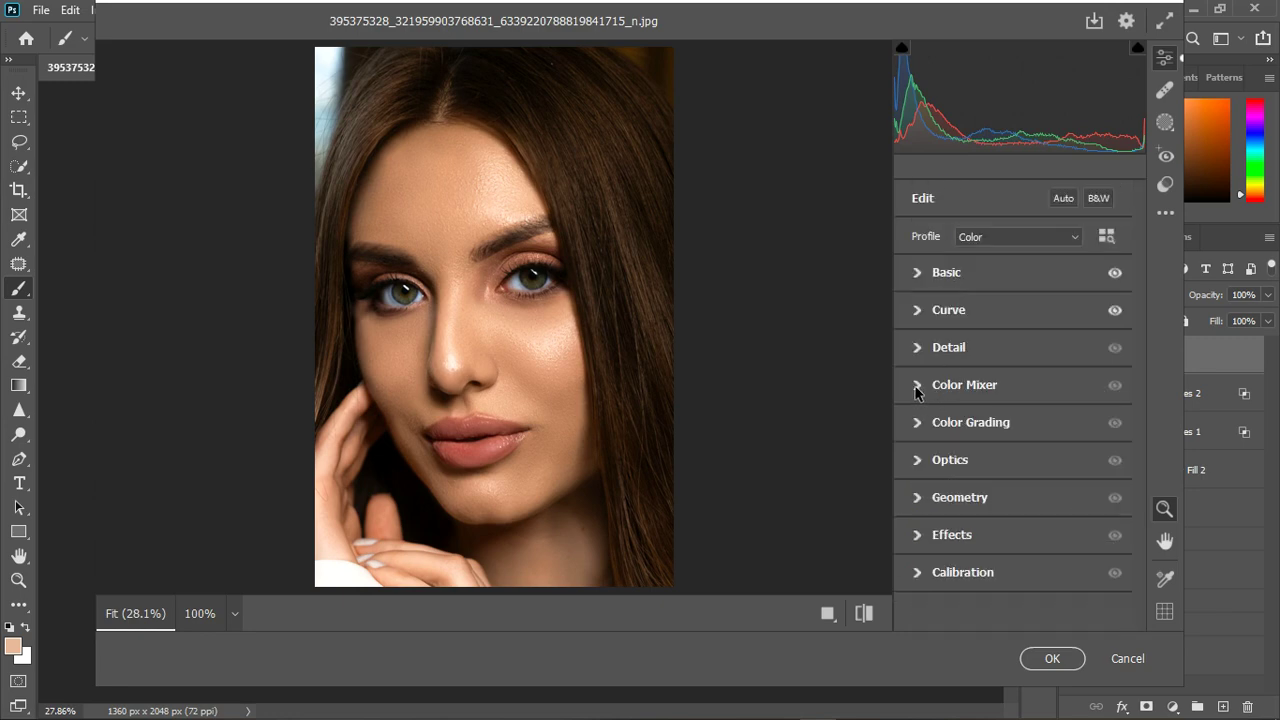
Step: In the Color Mixer, set Reds hue to -28 and raise the Oranges hue slightly
click(917, 386)
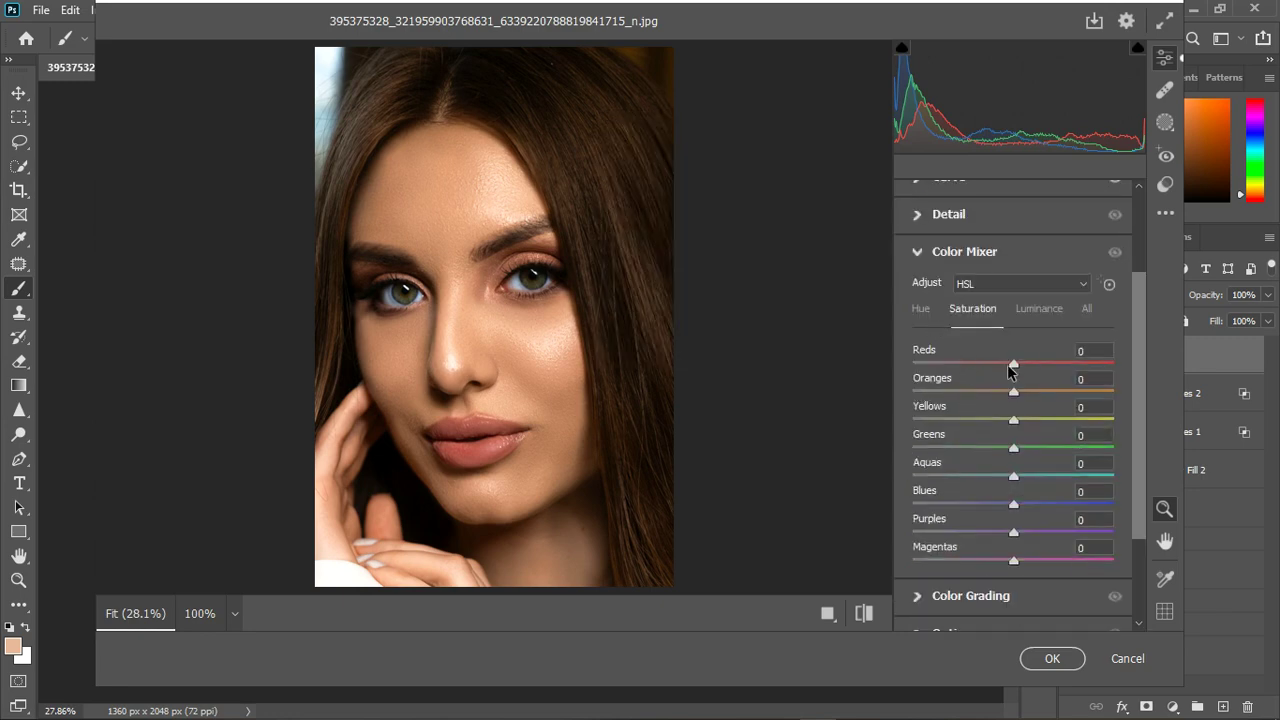
drag(1012, 370, 987, 375)
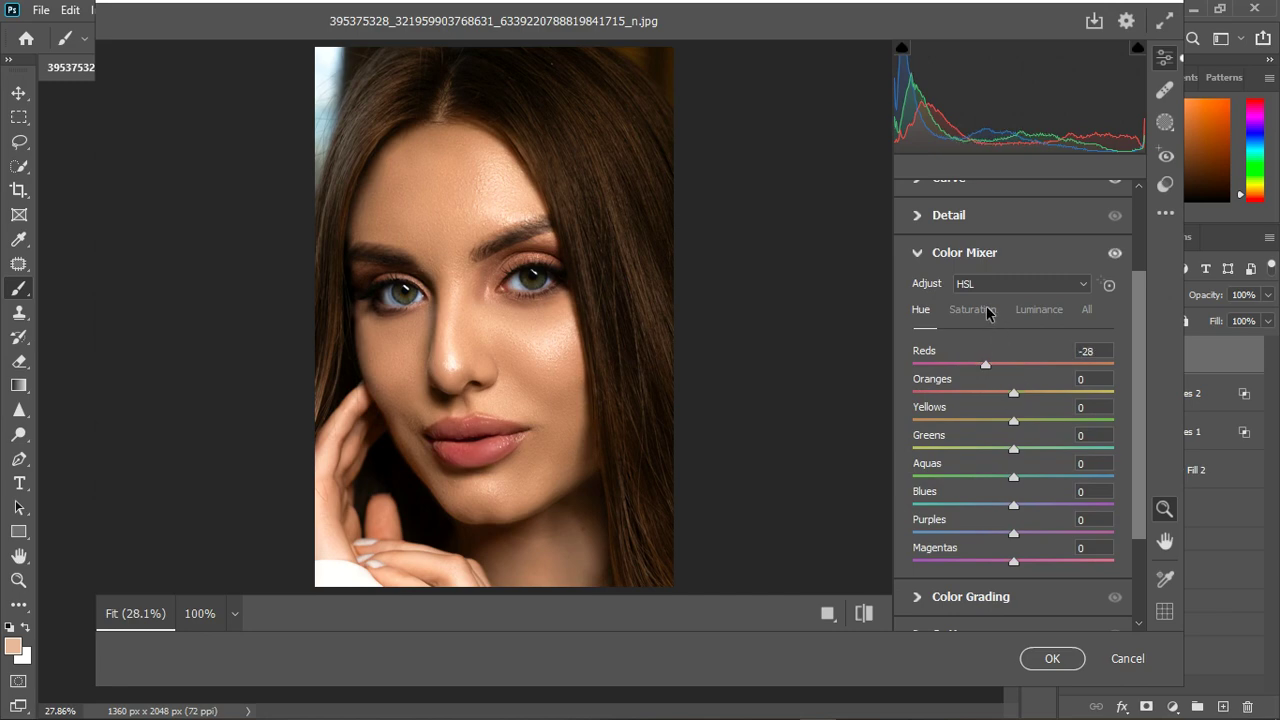
key(ctrl+alt+shift+s)
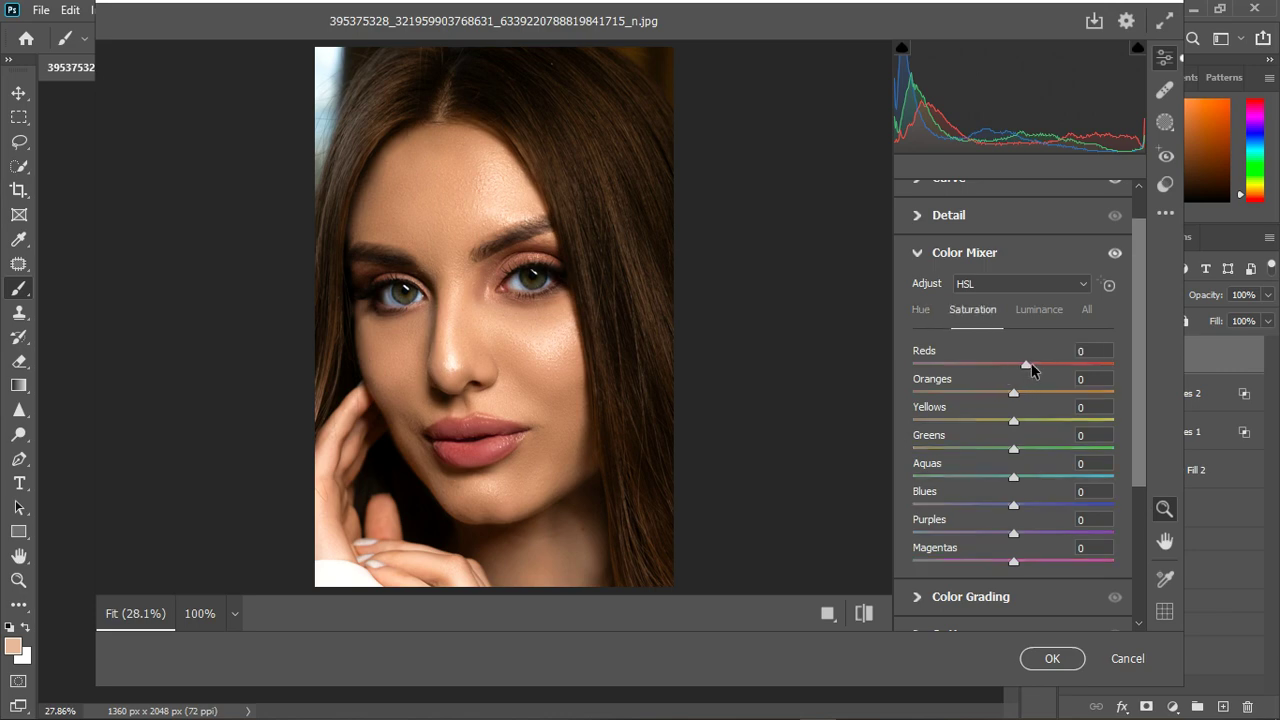
key(ctrl+alt+shift+h)
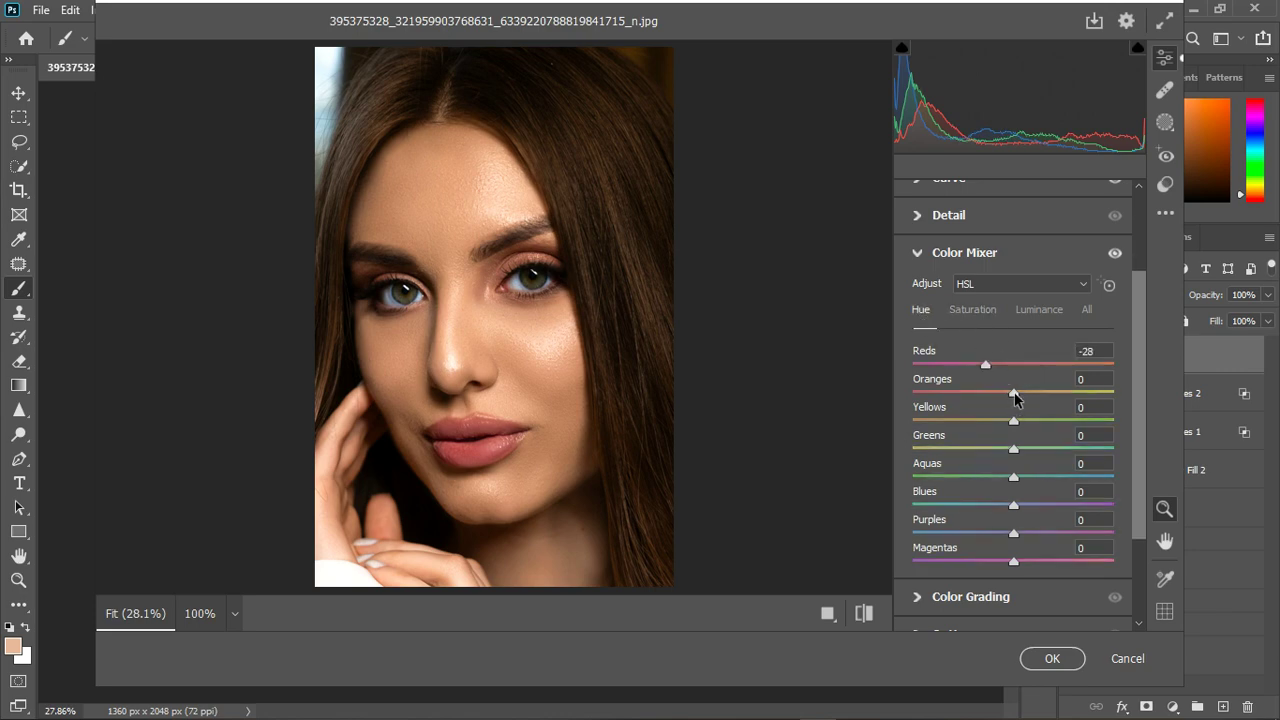
drag(1014, 397, 1016, 395)
Step: Boost saturation: Oranges +12, Yellows +12, Greens +26, Purples +22
click(972, 309)
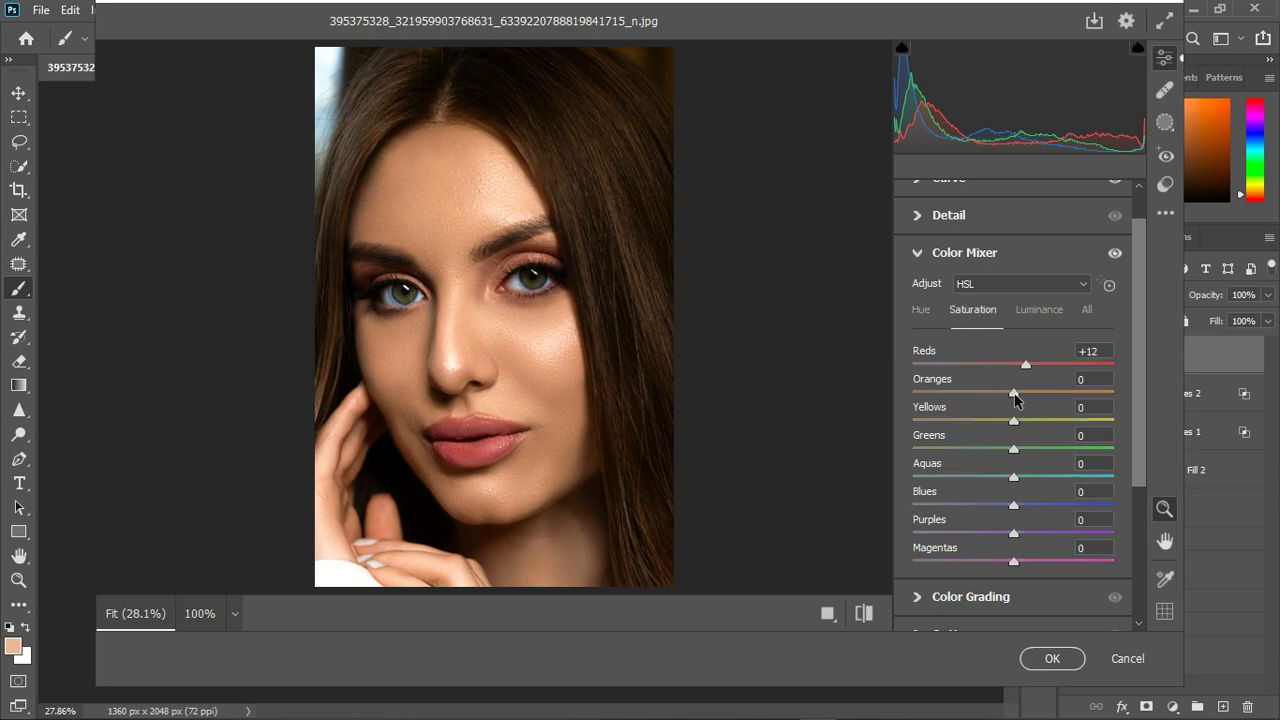
drag(1014, 392, 1026, 393)
drag(1014, 420, 1025, 419)
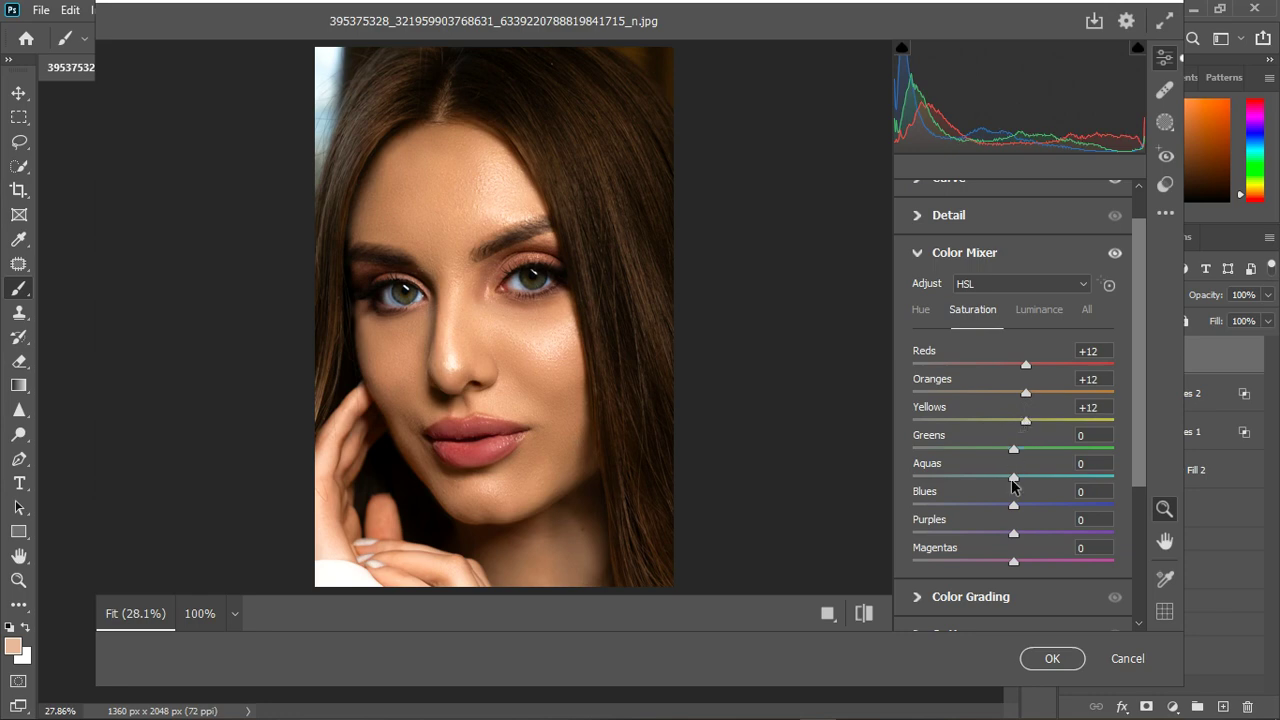
drag(1014, 449, 1040, 449)
drag(1014, 533, 1036, 532)
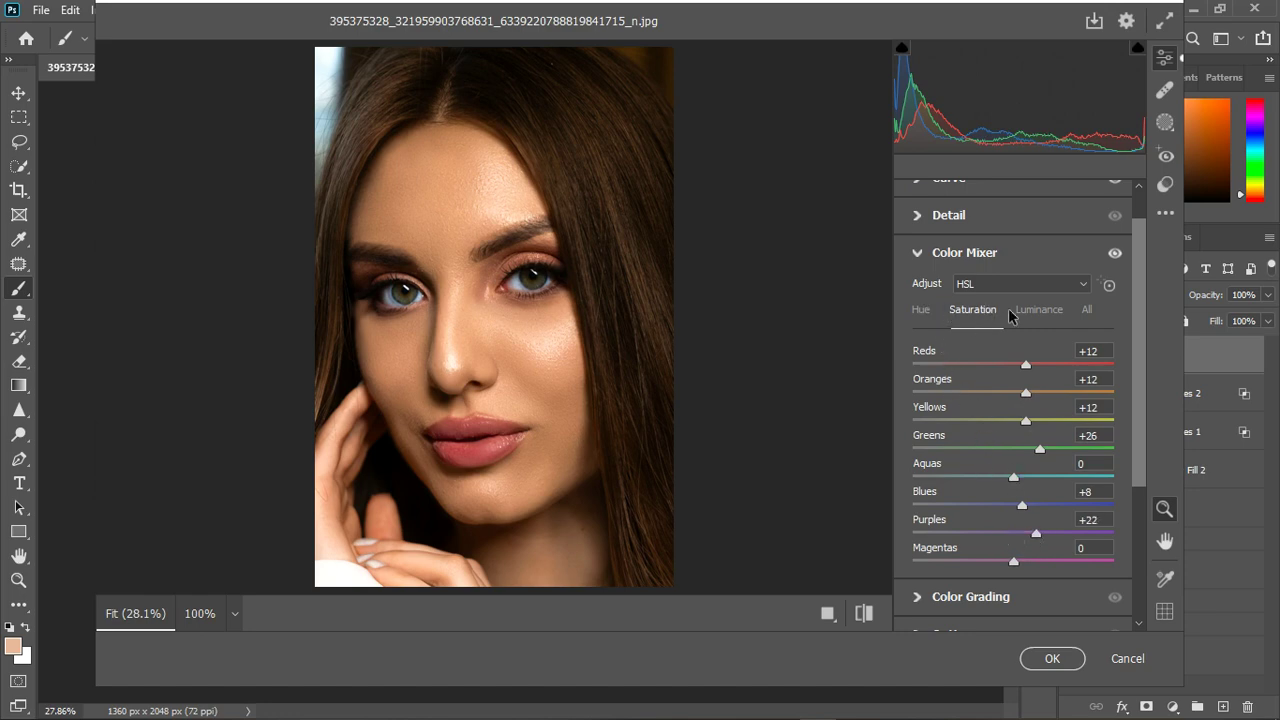
Step: Raise Oranges luminance slightly and collapse the Color Mixer
click(1036, 314)
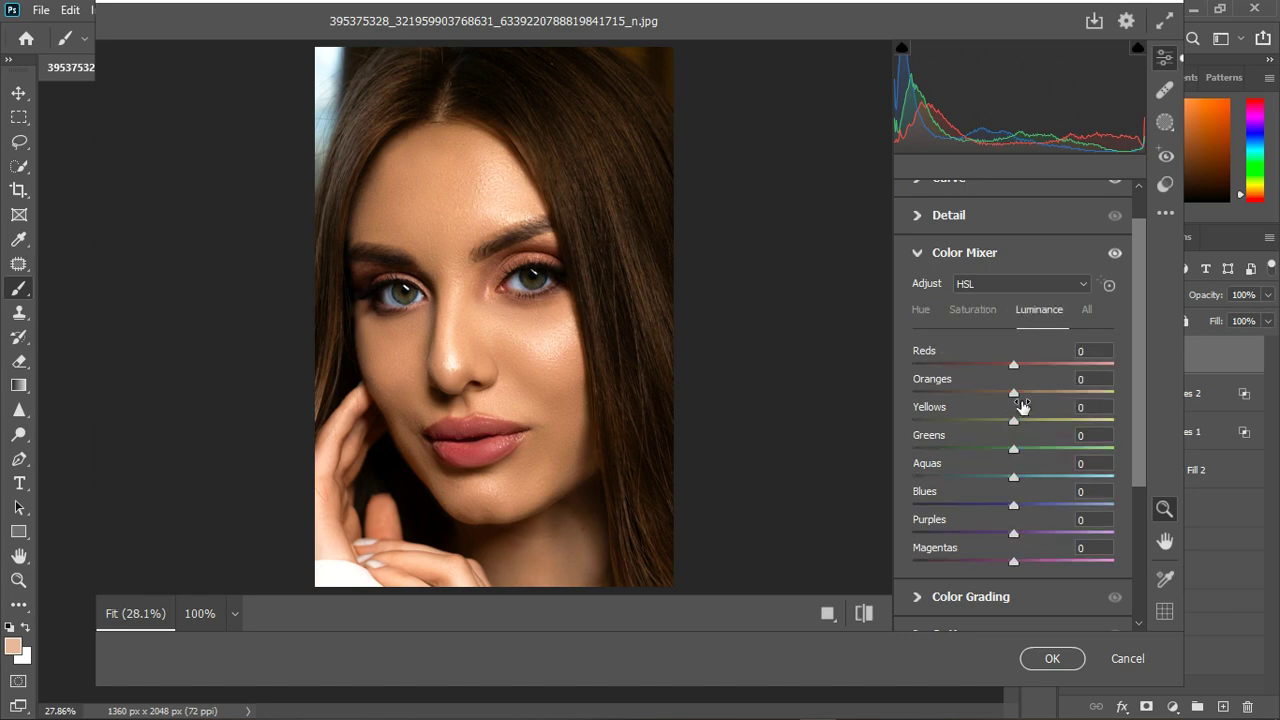
drag(1014, 393, 1020, 397)
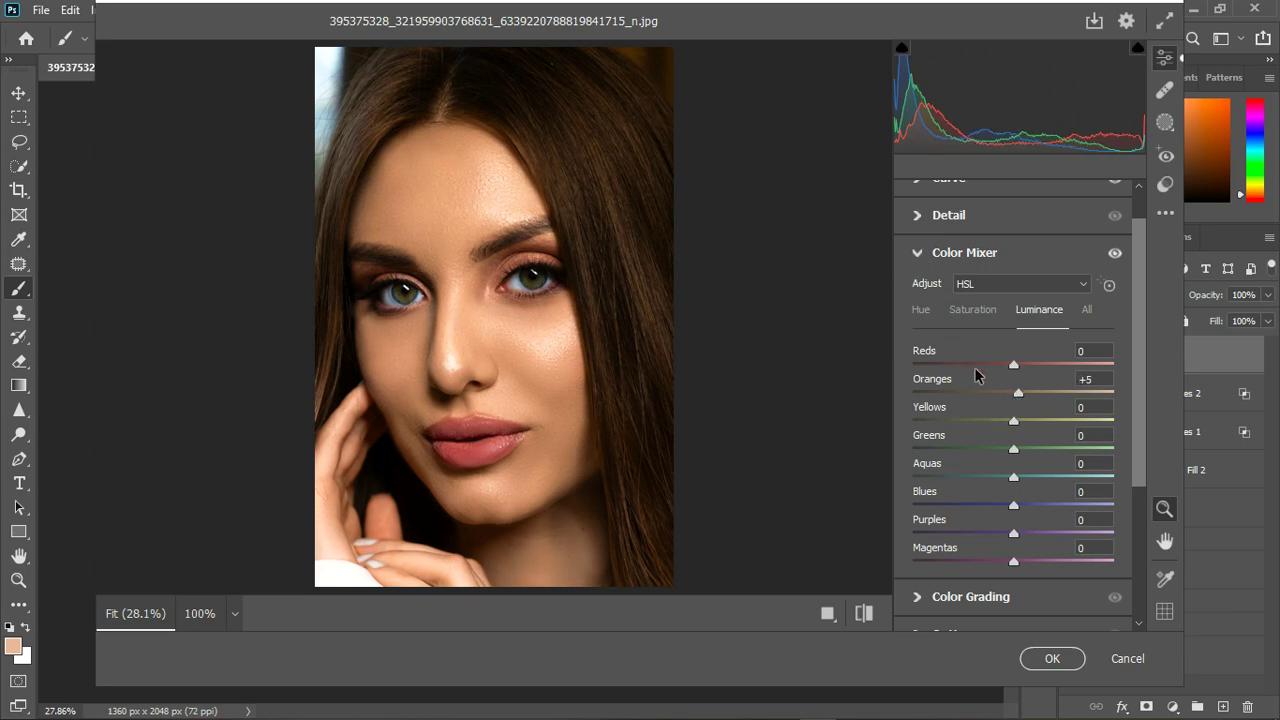
drag(1020, 398, 1014, 395)
click(920, 256)
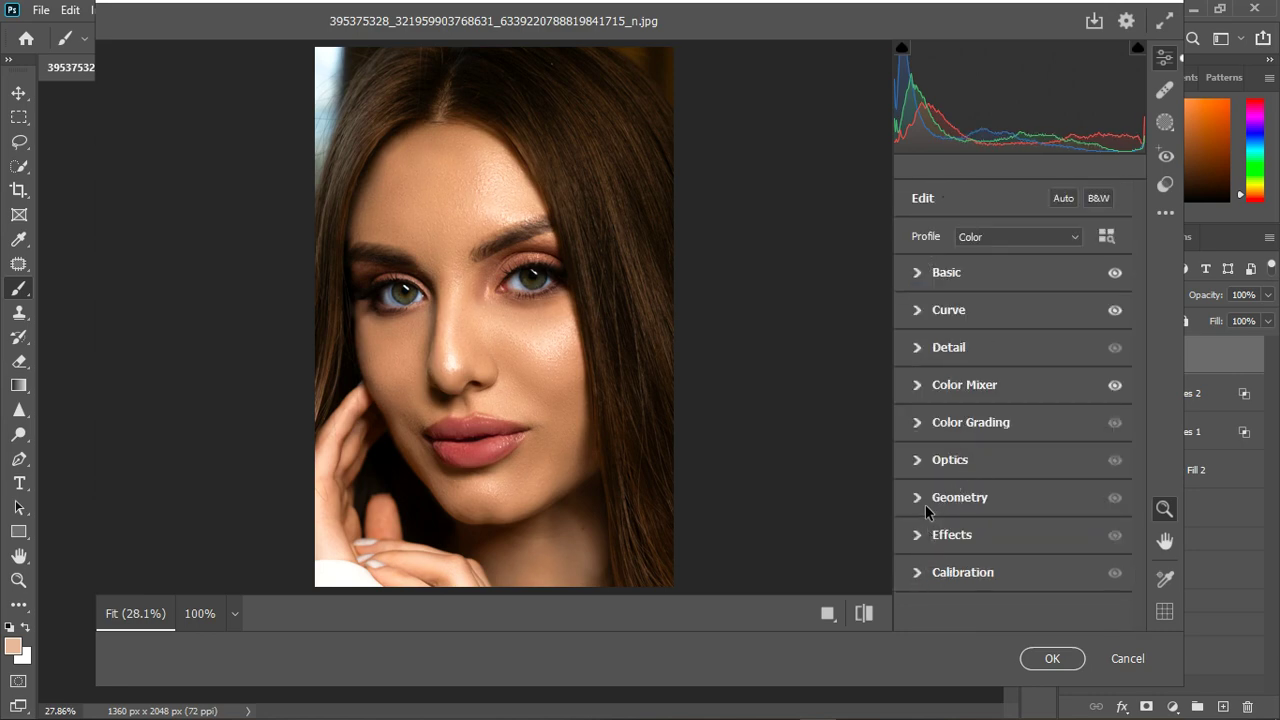
Step: In Calibration, set Red Primary hue -3, Green +2, Blue +3, compare, then confirm with OK
click(920, 572)
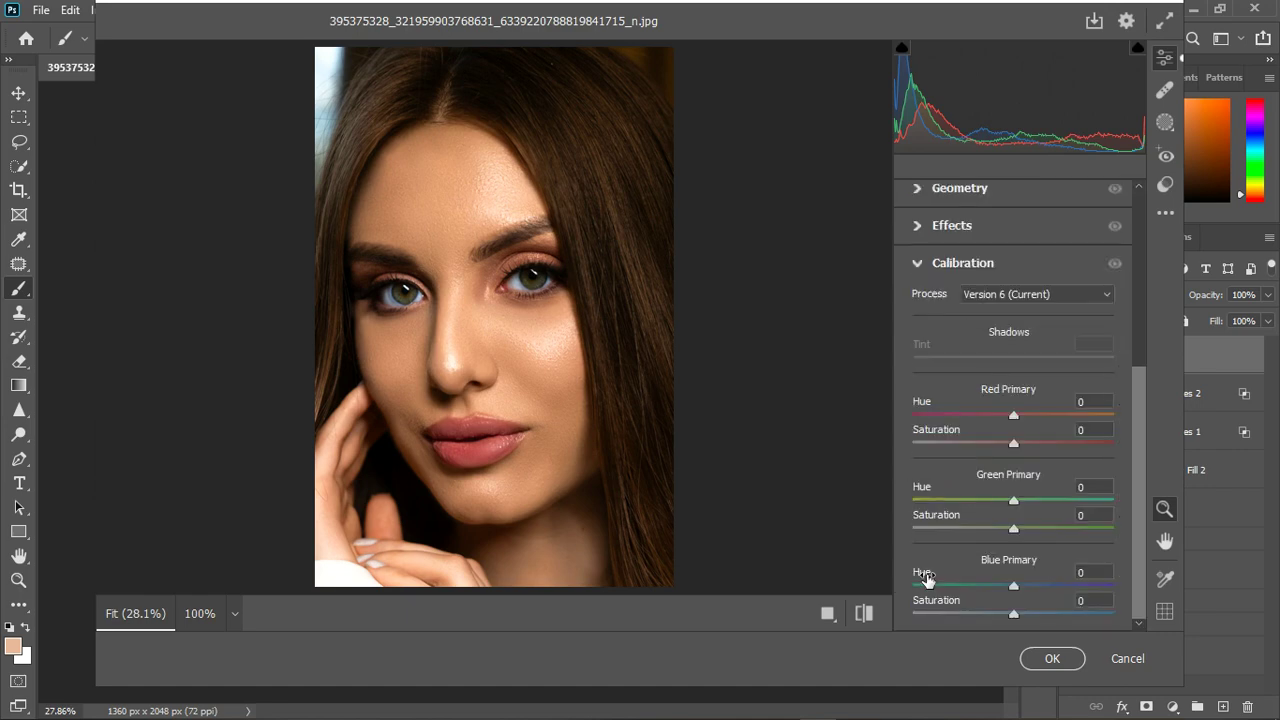
drag(1015, 416, 1012, 418)
drag(1016, 587, 1010, 588)
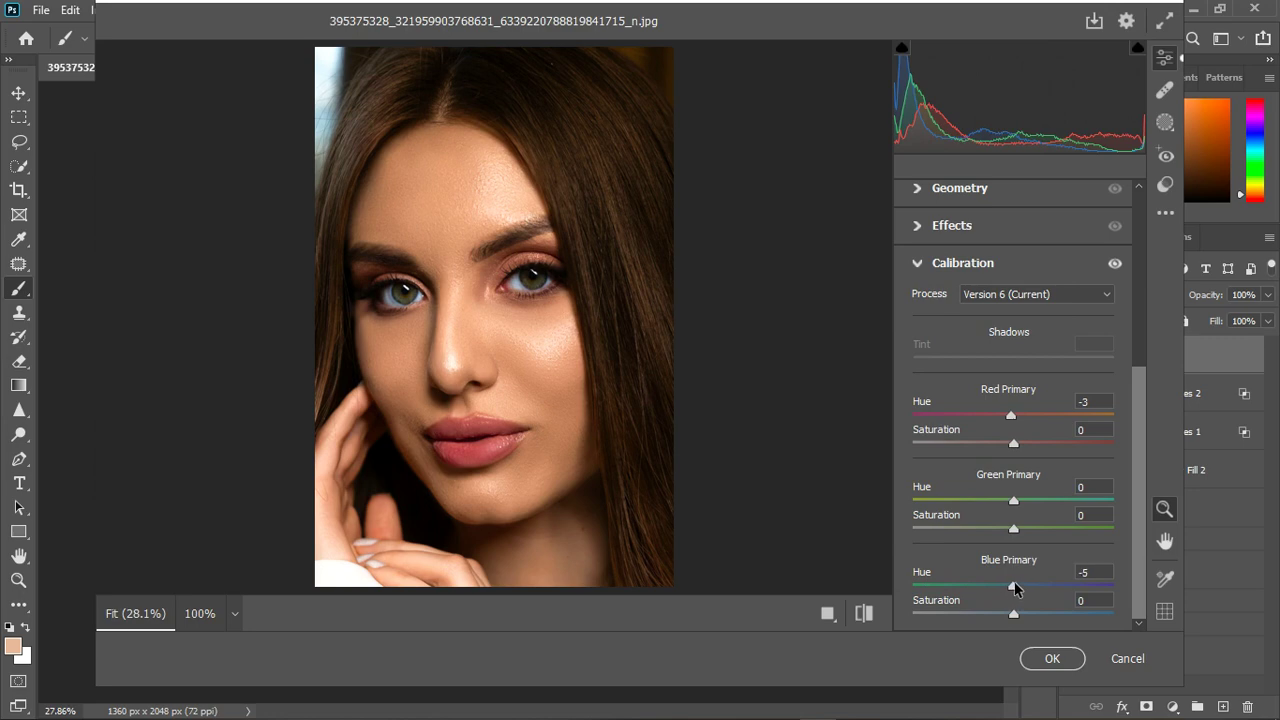
drag(1015, 588, 1019, 588)
drag(1019, 501, 1012, 508)
click(1115, 264)
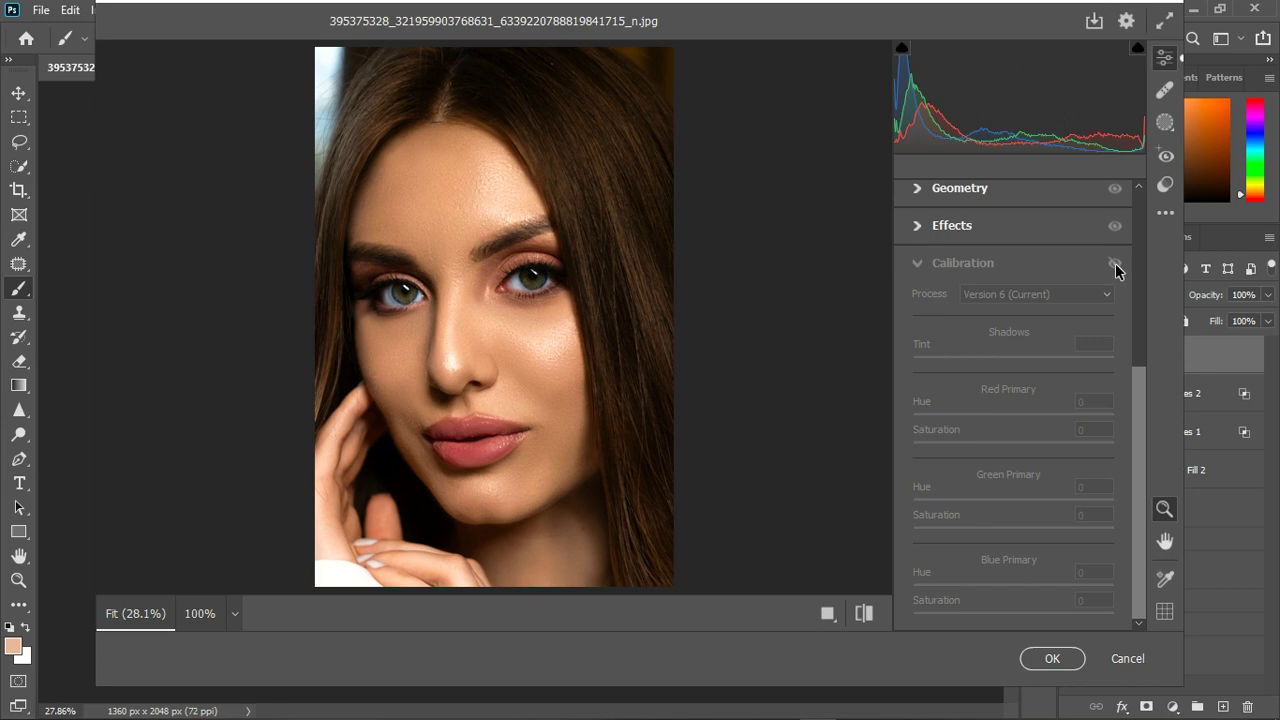
click(1115, 264)
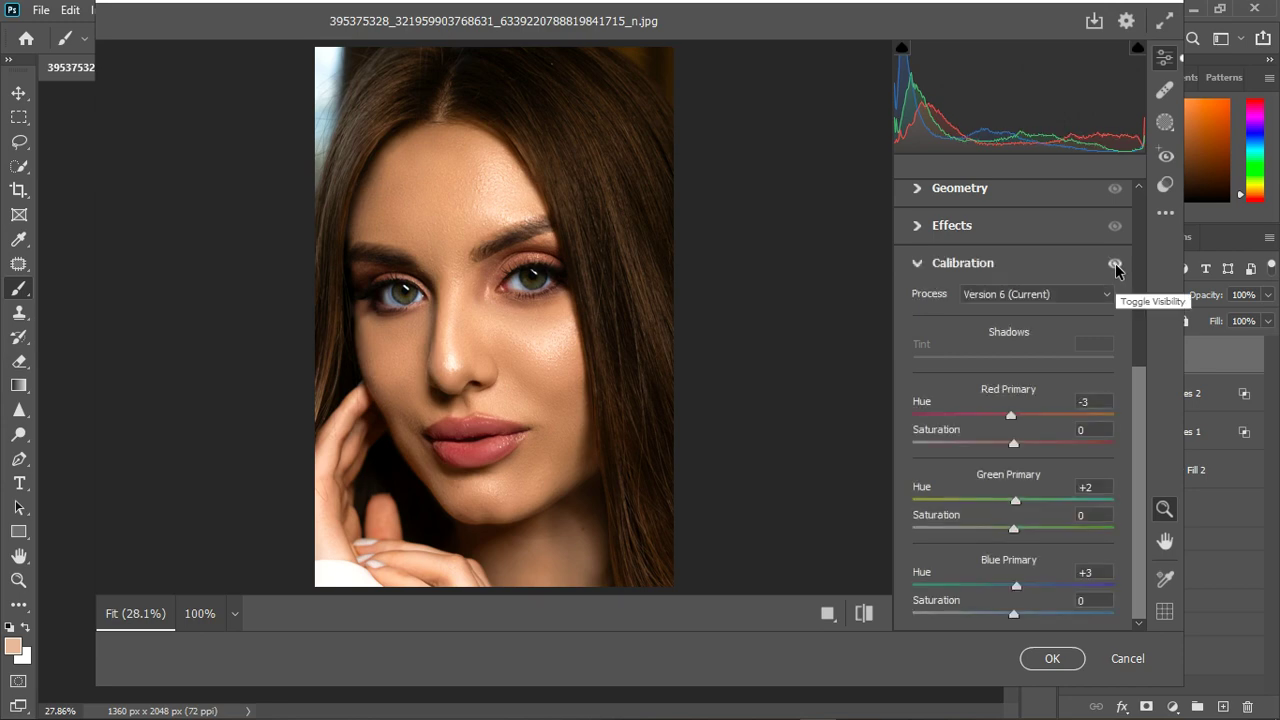
click(1050, 658)
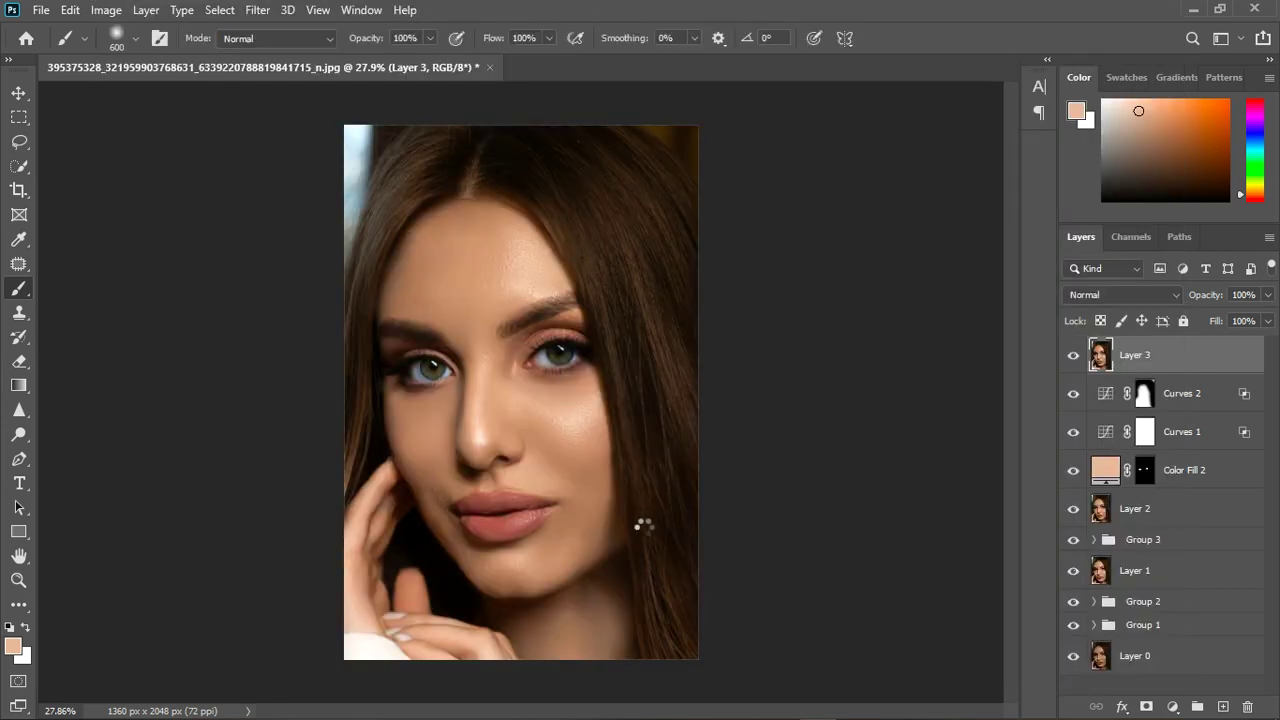
Step: Toggle Layer 3's visibility twice to compare the portrait before and after retouching
click(1076, 358)
click(1074, 355)
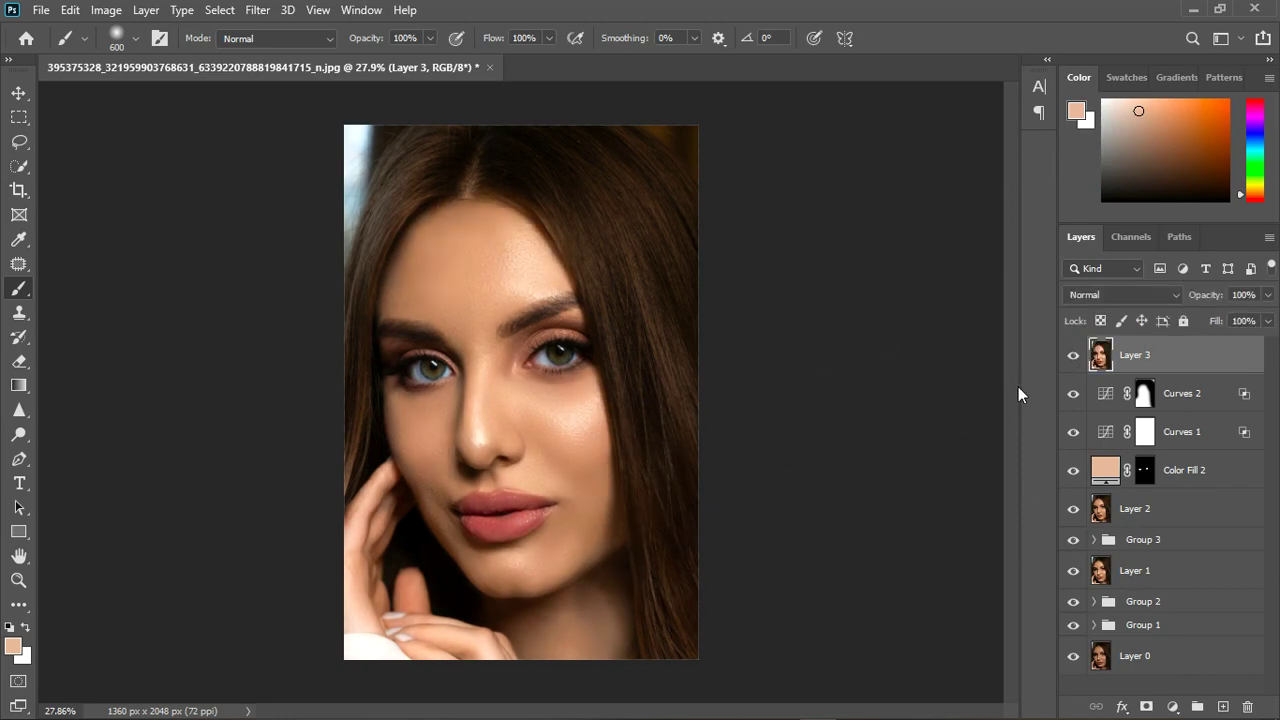
scroll(543, 377, up, 1)
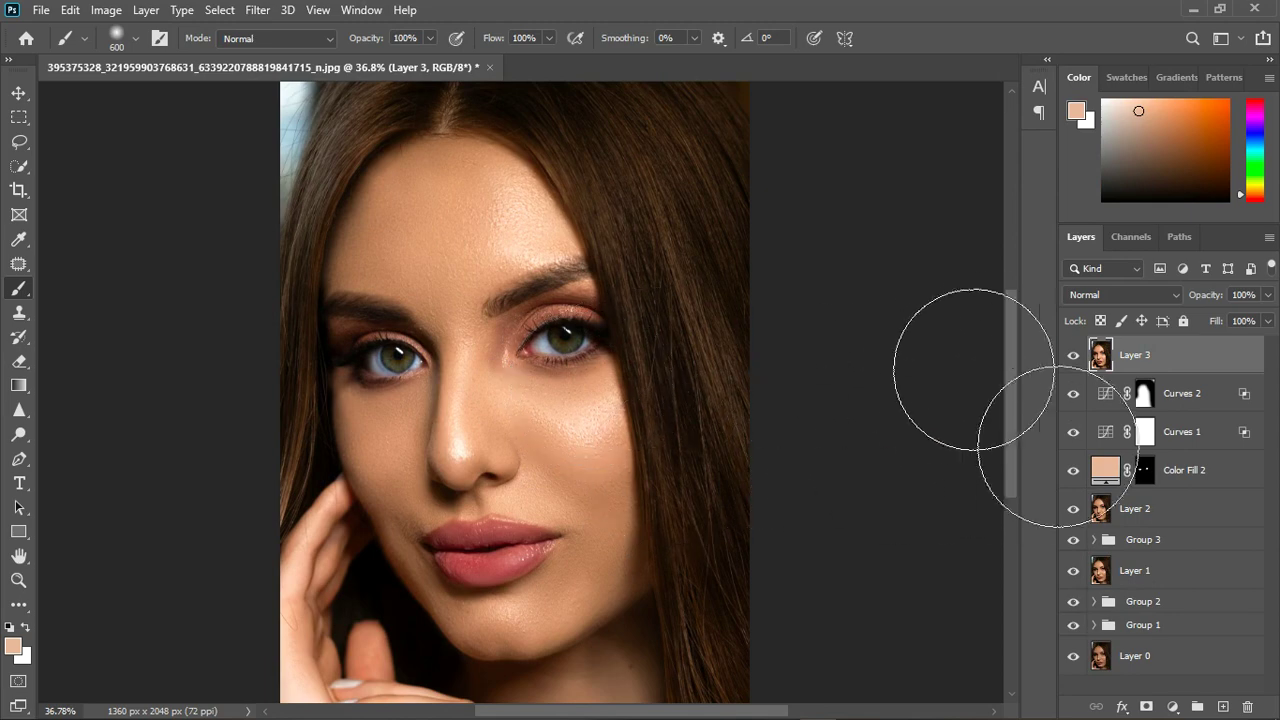
click(1075, 356)
click(1074, 356)
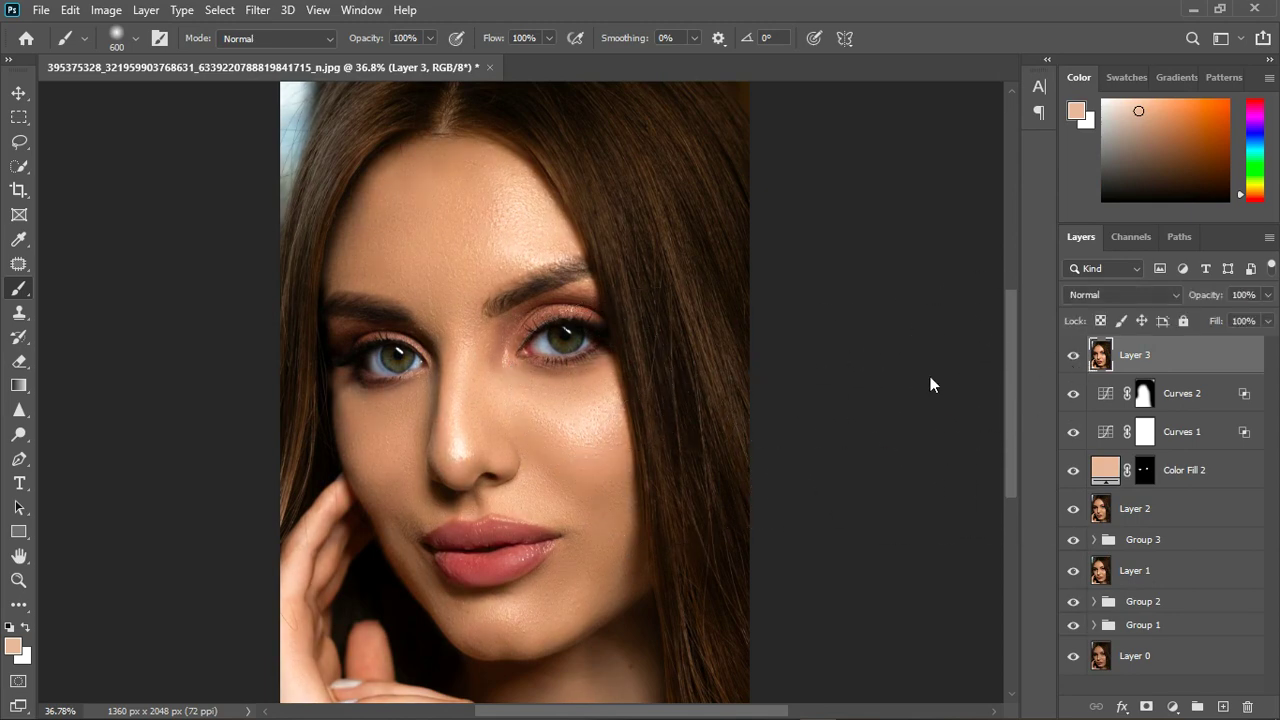
scroll(530, 410, down, 2)
scroll(563, 565, up, 2)
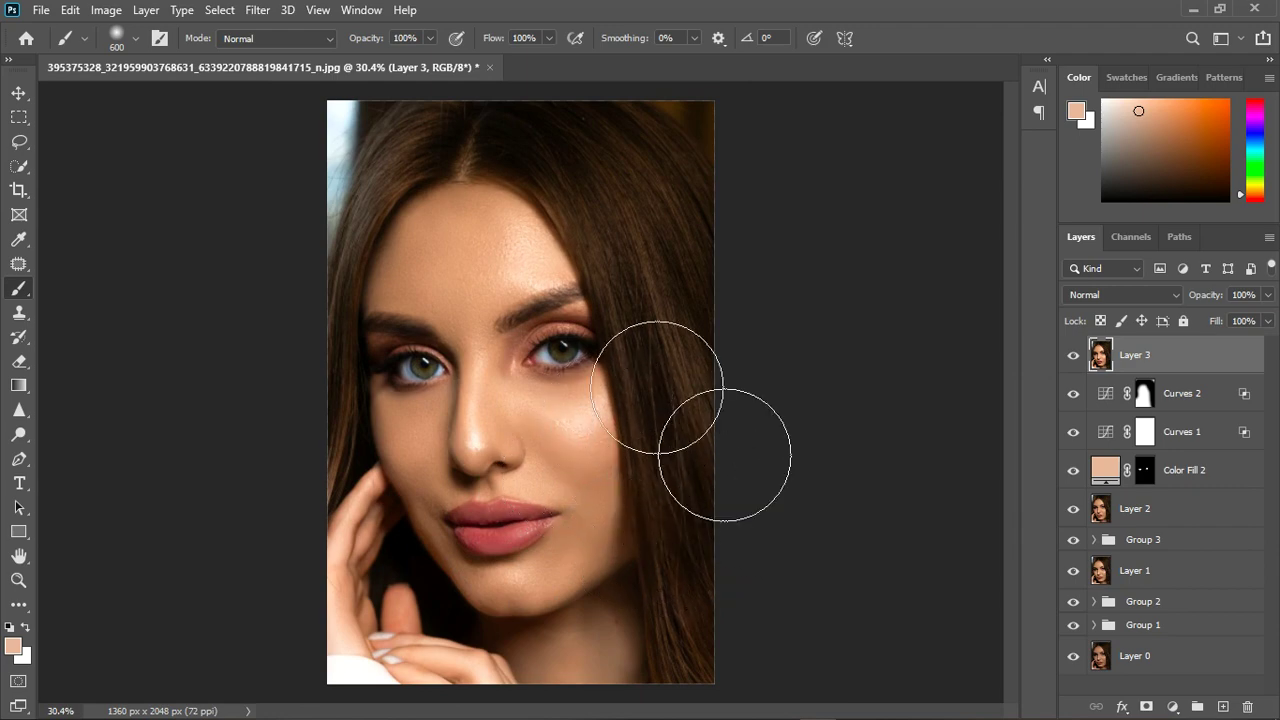
Step: Group the layers from Curves 2 through Layer 2 into Group 4
click(1188, 397)
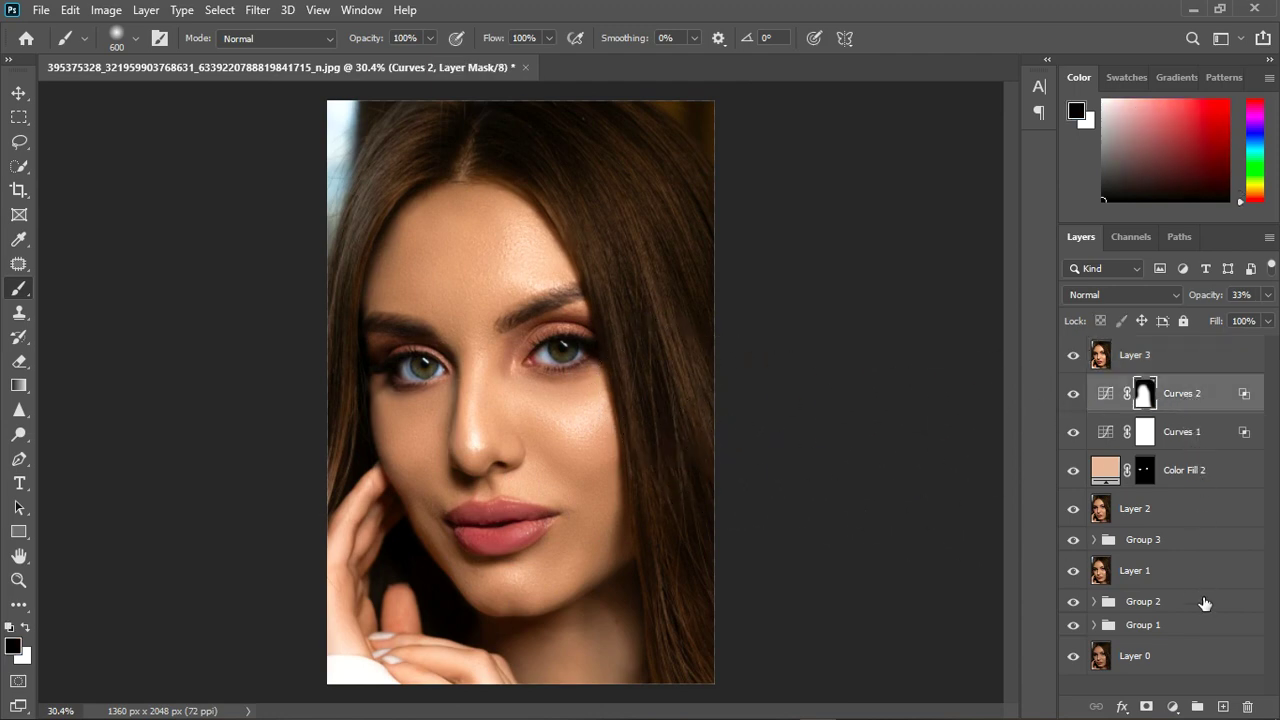
shift+click(1216, 512)
click(1197, 706)
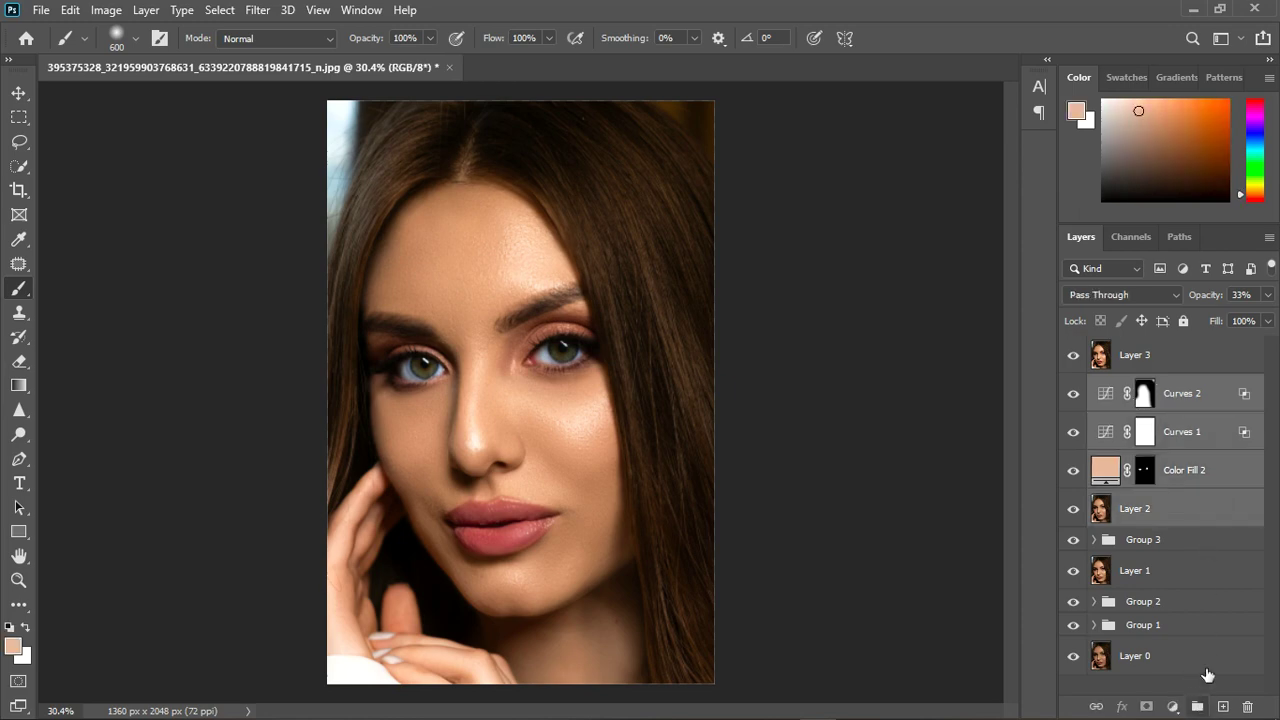
Step: Hide Group 4 through Group 1, then toggle Layer 3 to compare original and retouched face
drag(1085, 390, 1083, 500)
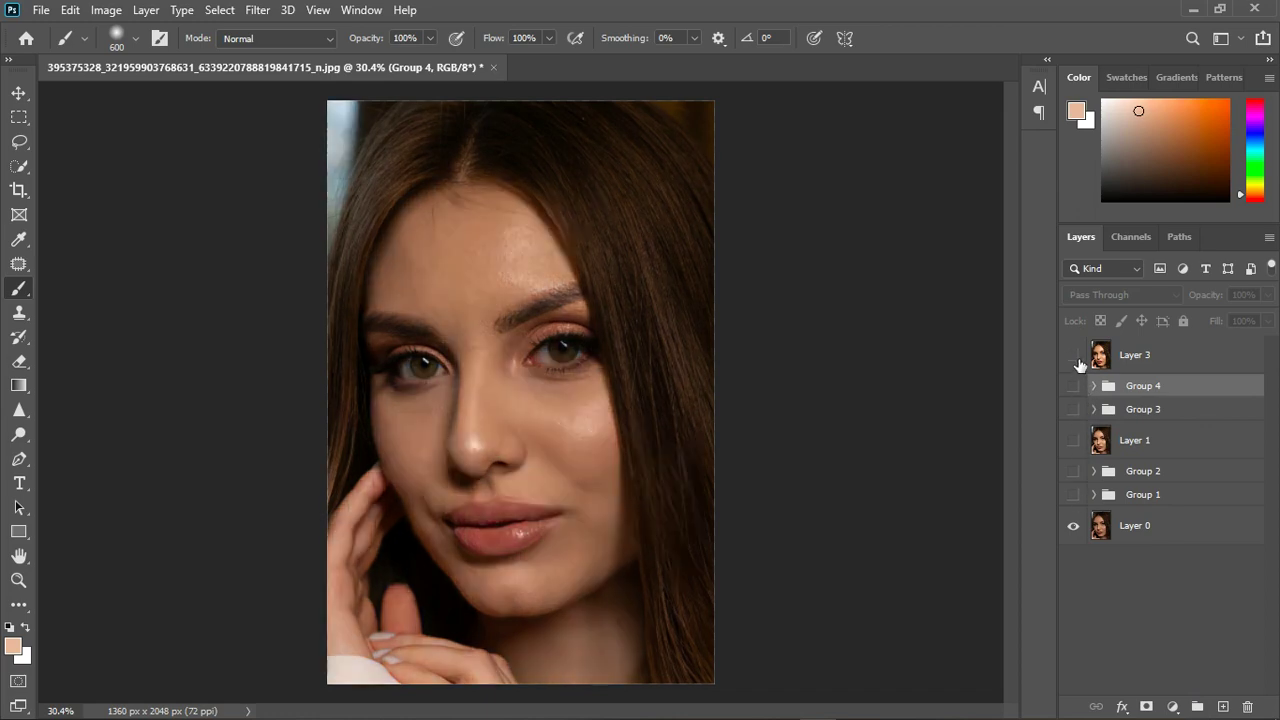
click(1075, 357)
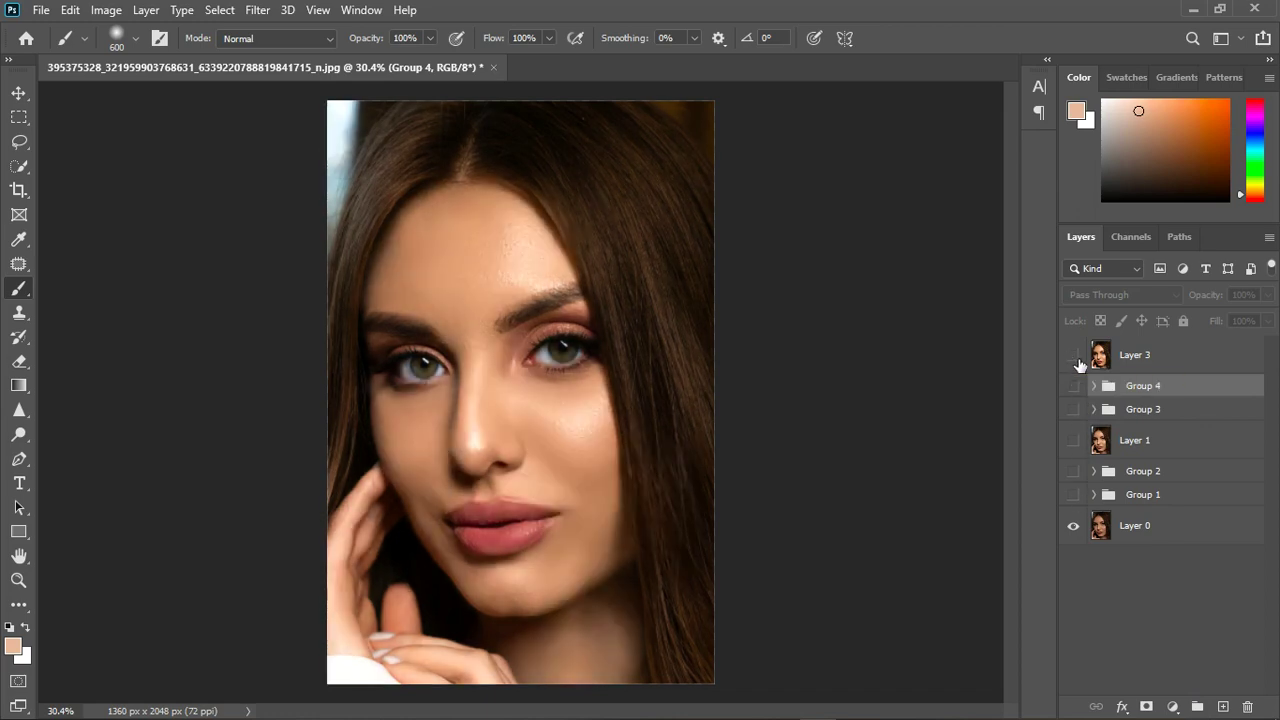
click(1076, 357)
click(1076, 357)
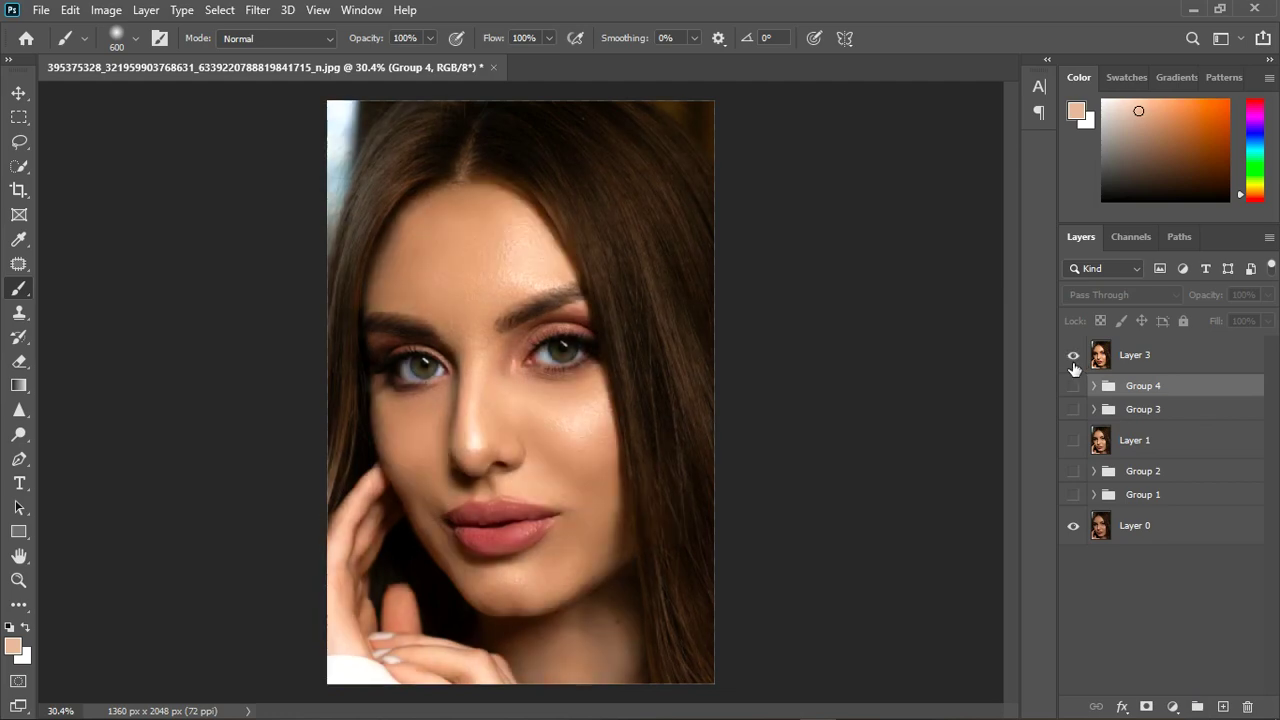